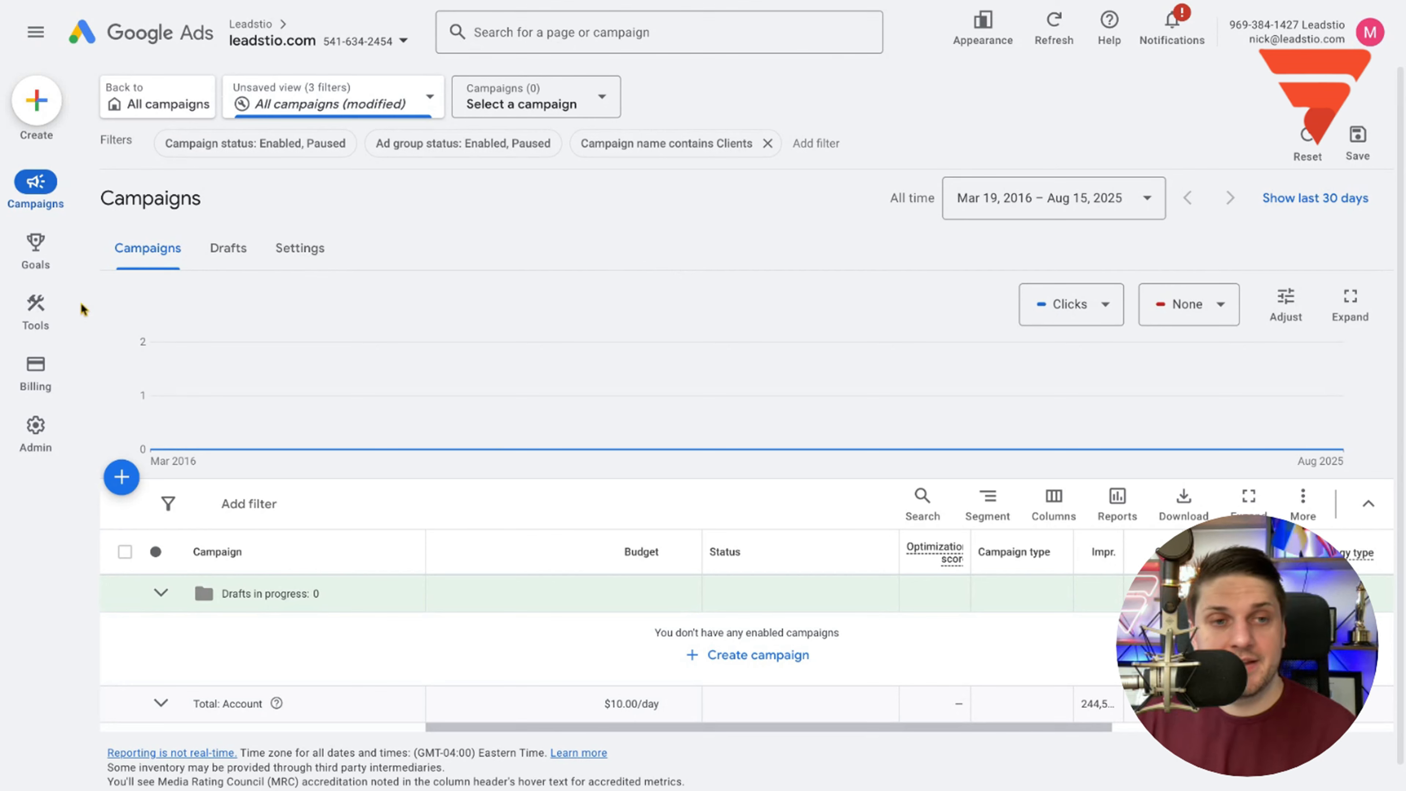
- Open the Audience manager from the shared library tools
{"action": "mouse_move", "coordinate": [56, 306]}
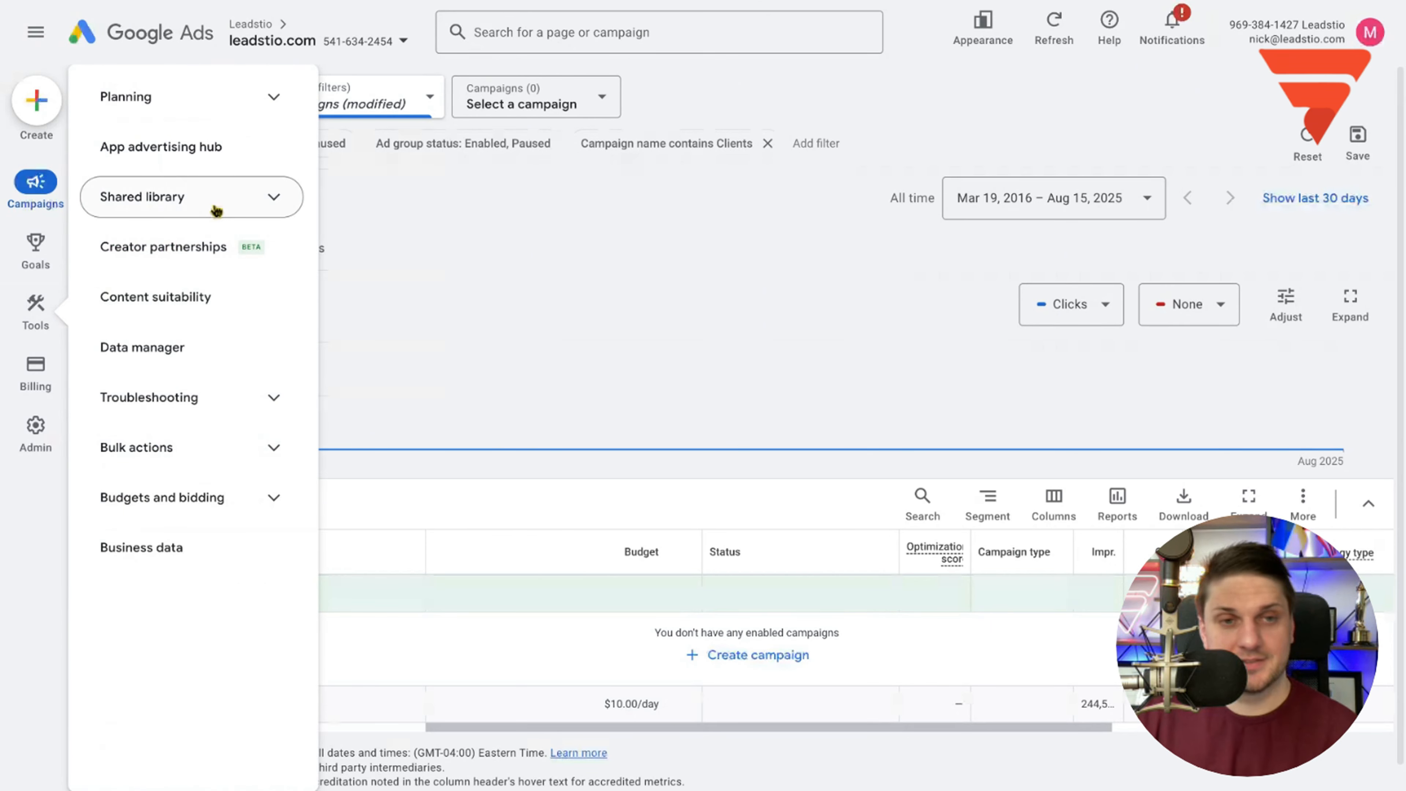
{"action": "left_click", "coordinate": [216, 210]}
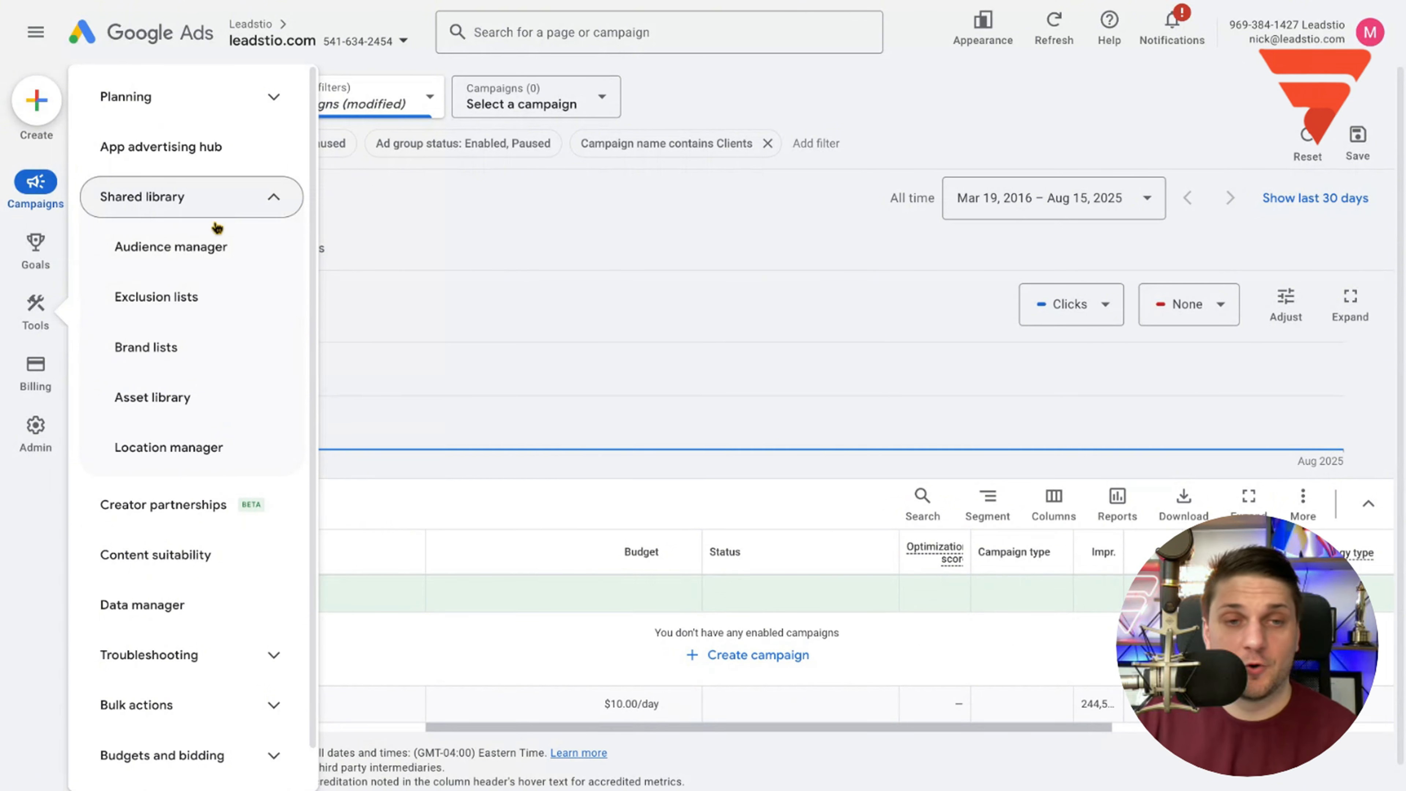
{"action": "left_click", "coordinate": [217, 244]}
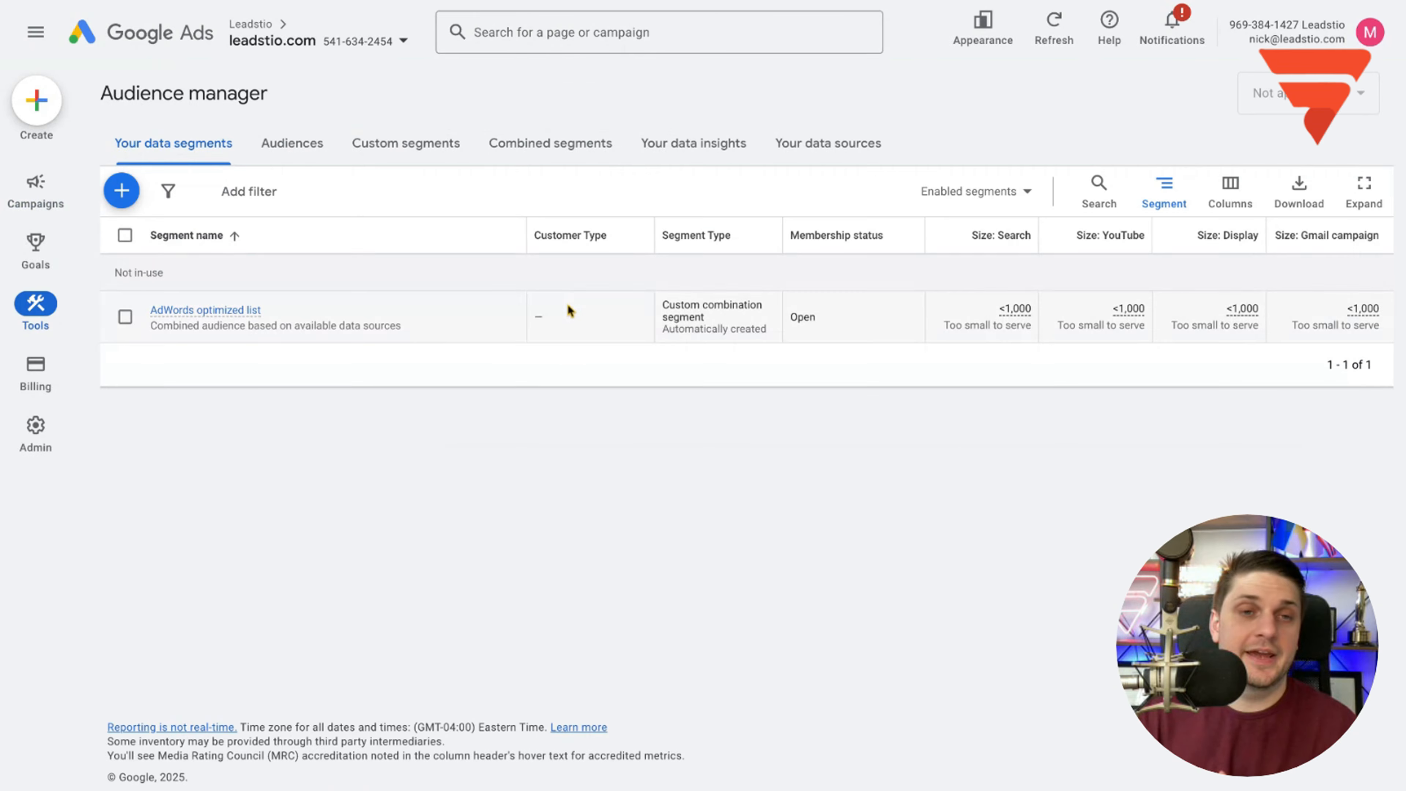
- Create a new customer list segment with manual file upload as its data source and continue to its settings
{"action": "mouse_move", "coordinate": [38, 185]}
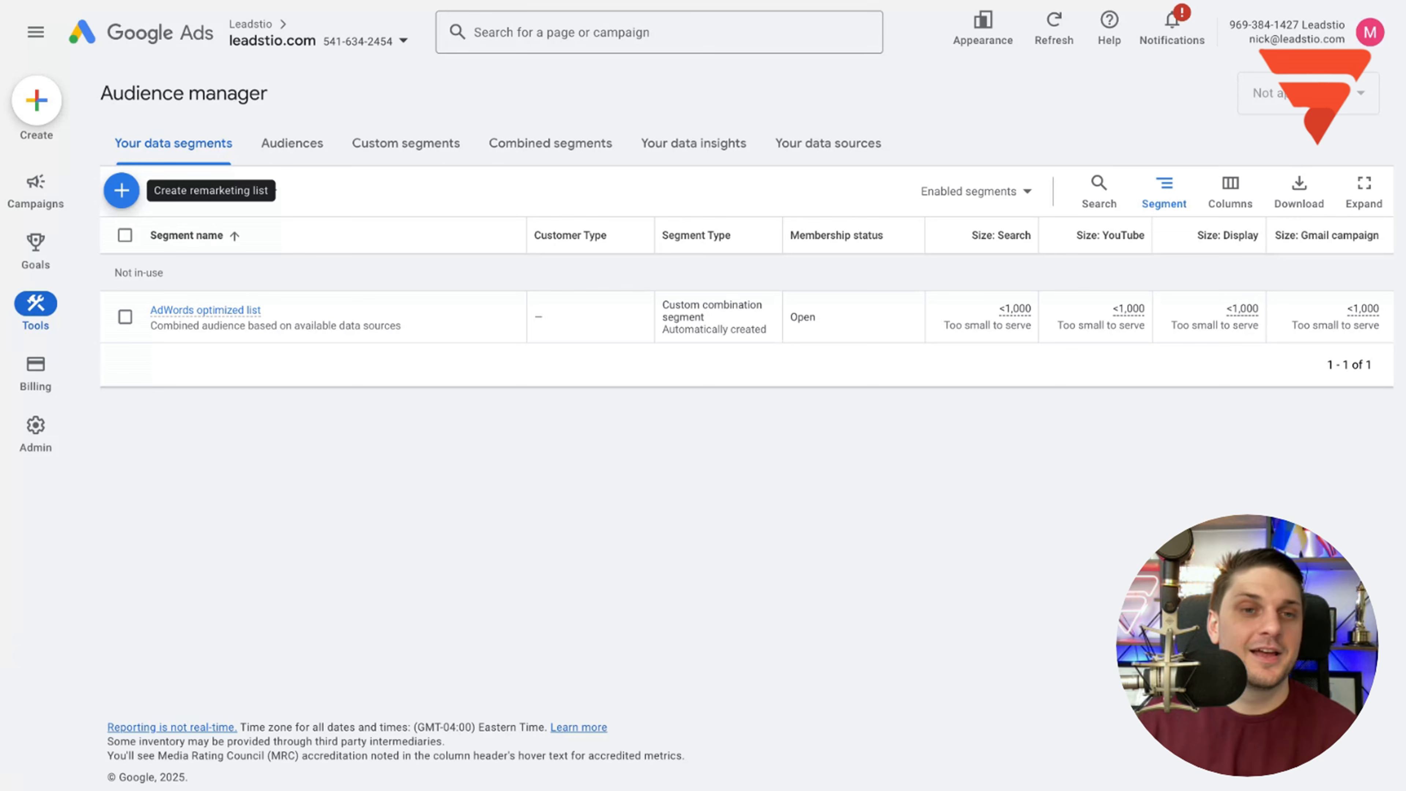
{"action": "left_click", "coordinate": [122, 190]}
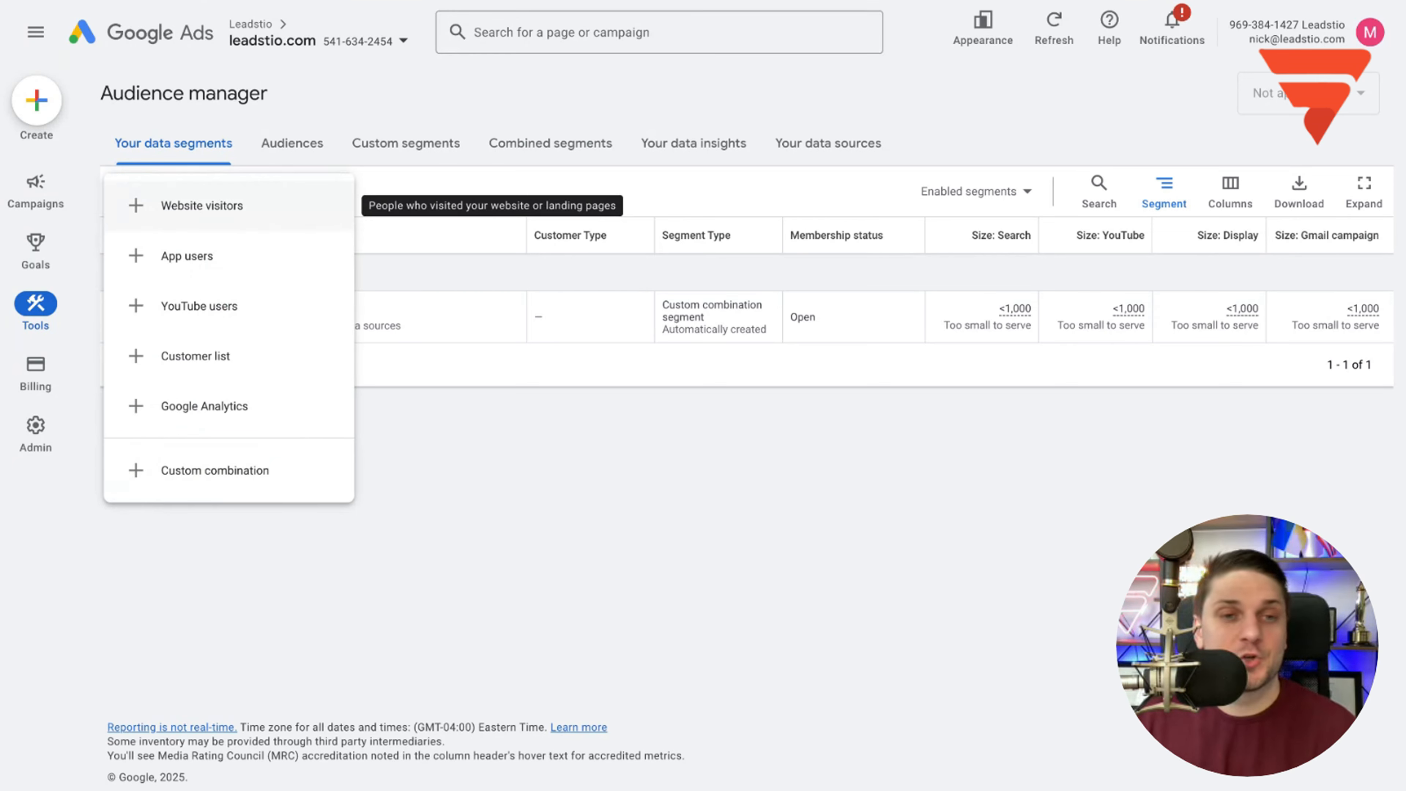
{"action": "left_click", "coordinate": [251, 357]}
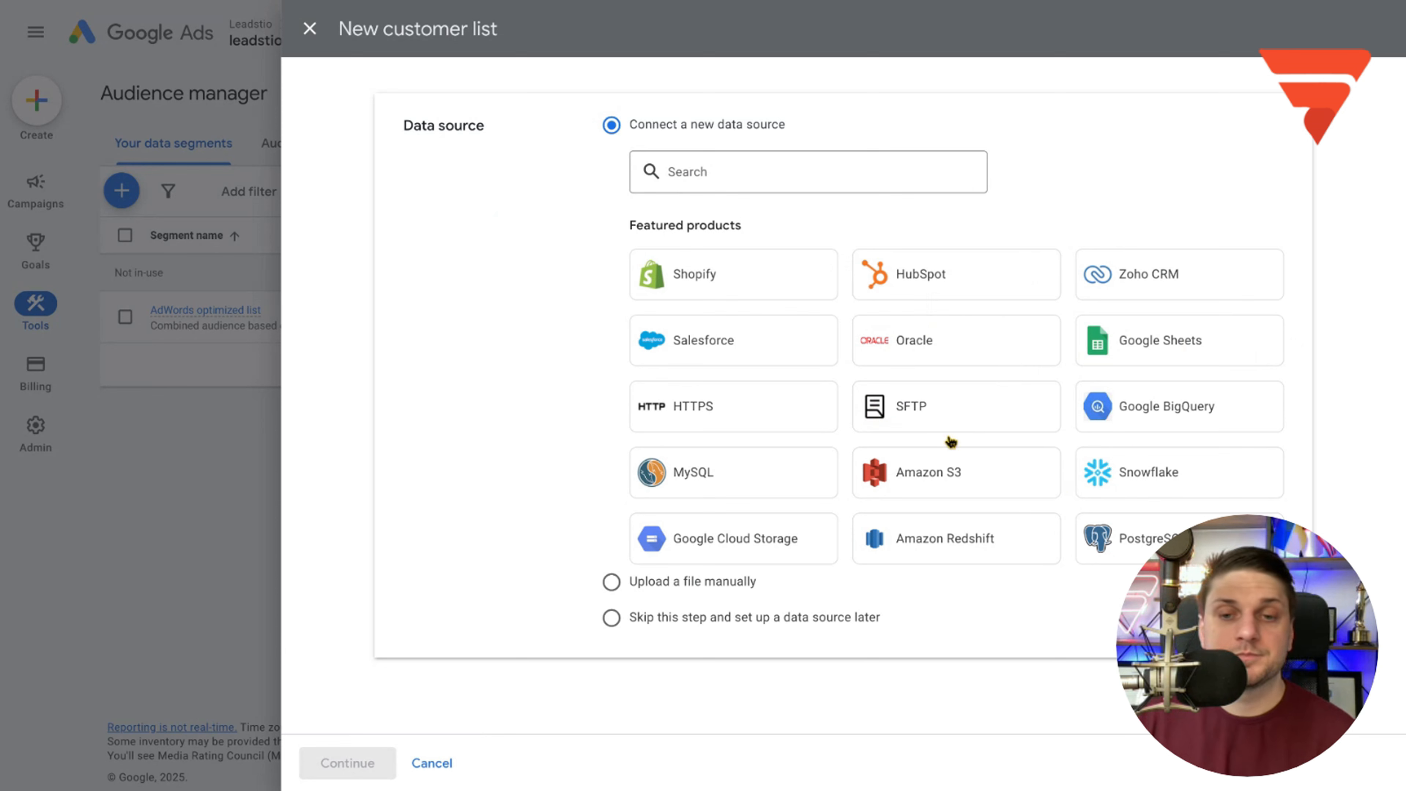
{"action": "left_click", "coordinate": [718, 583]}
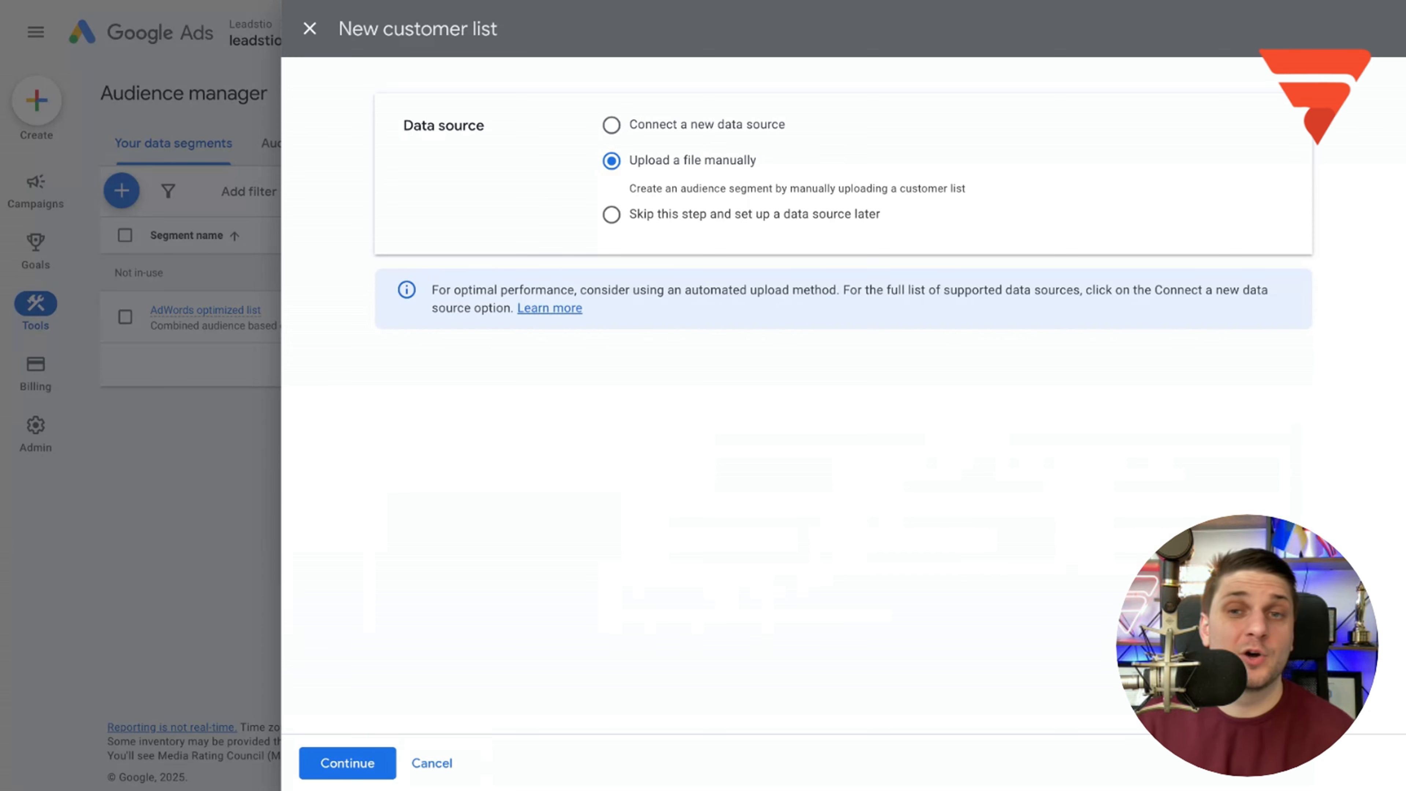
{"action": "left_click", "coordinate": [339, 775]}
- Name the audience segment "[ml] – All leads from CRM (manual)"
{"action": "left_click", "coordinate": [662, 135]}
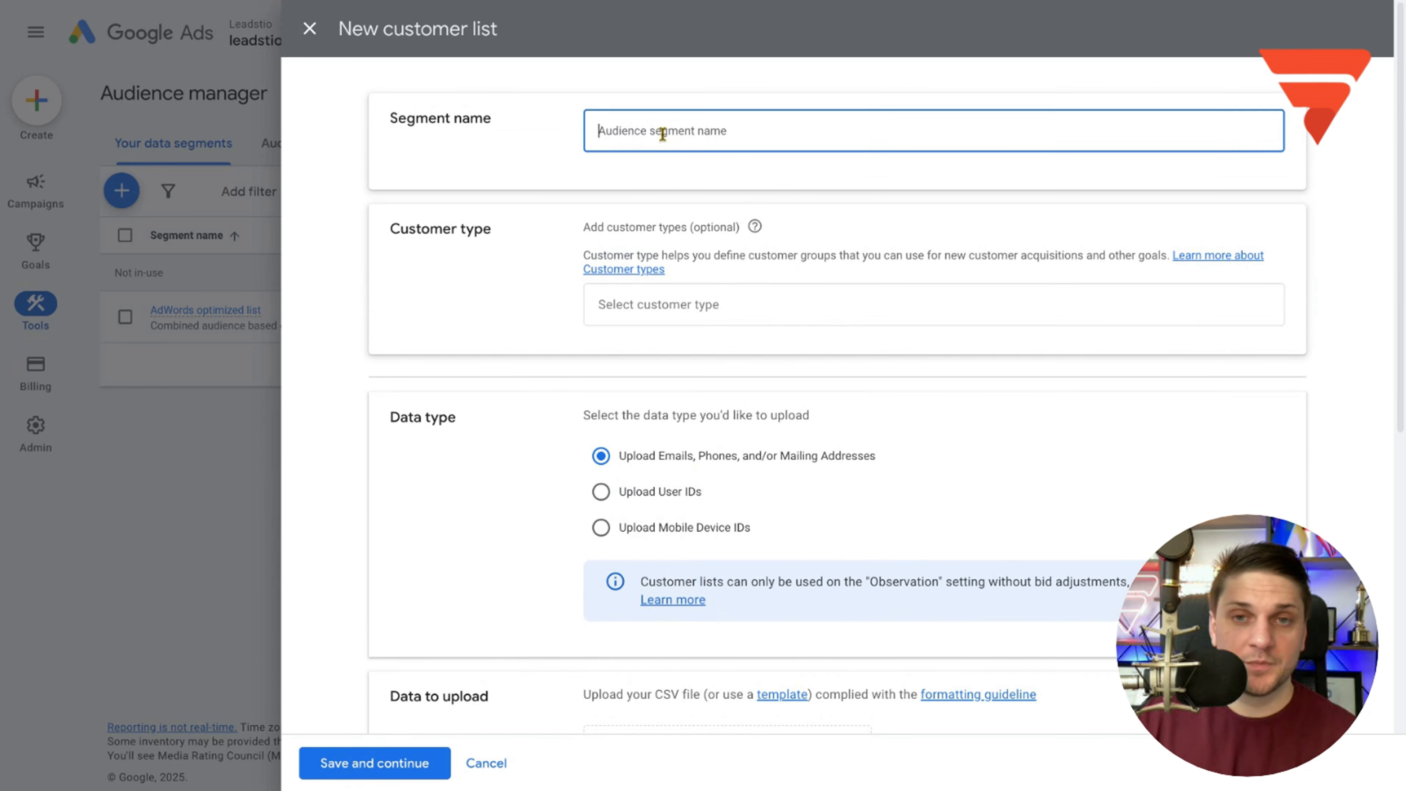
{"action": "type", "text": "[ml]"}
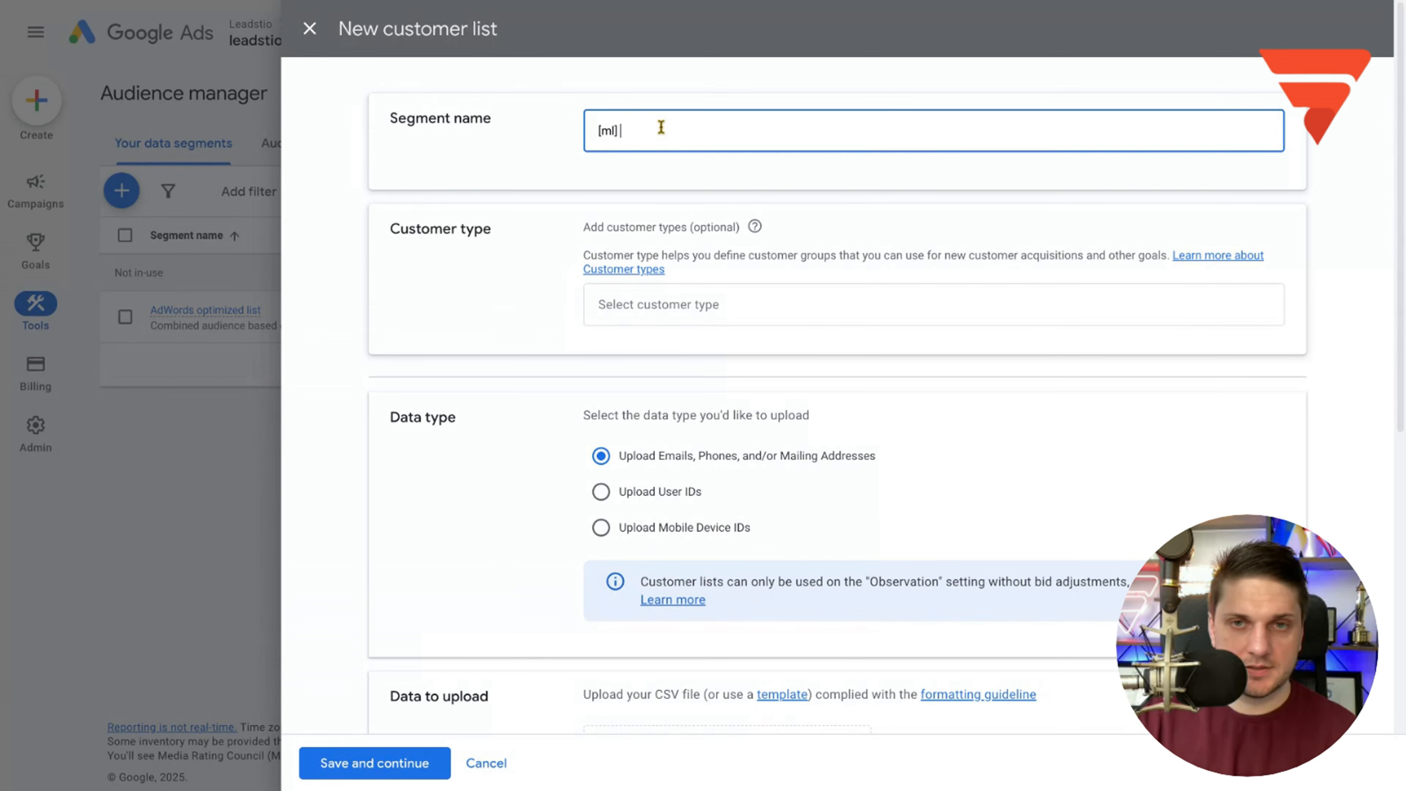
{"action": "type", "text": " — All lead"}
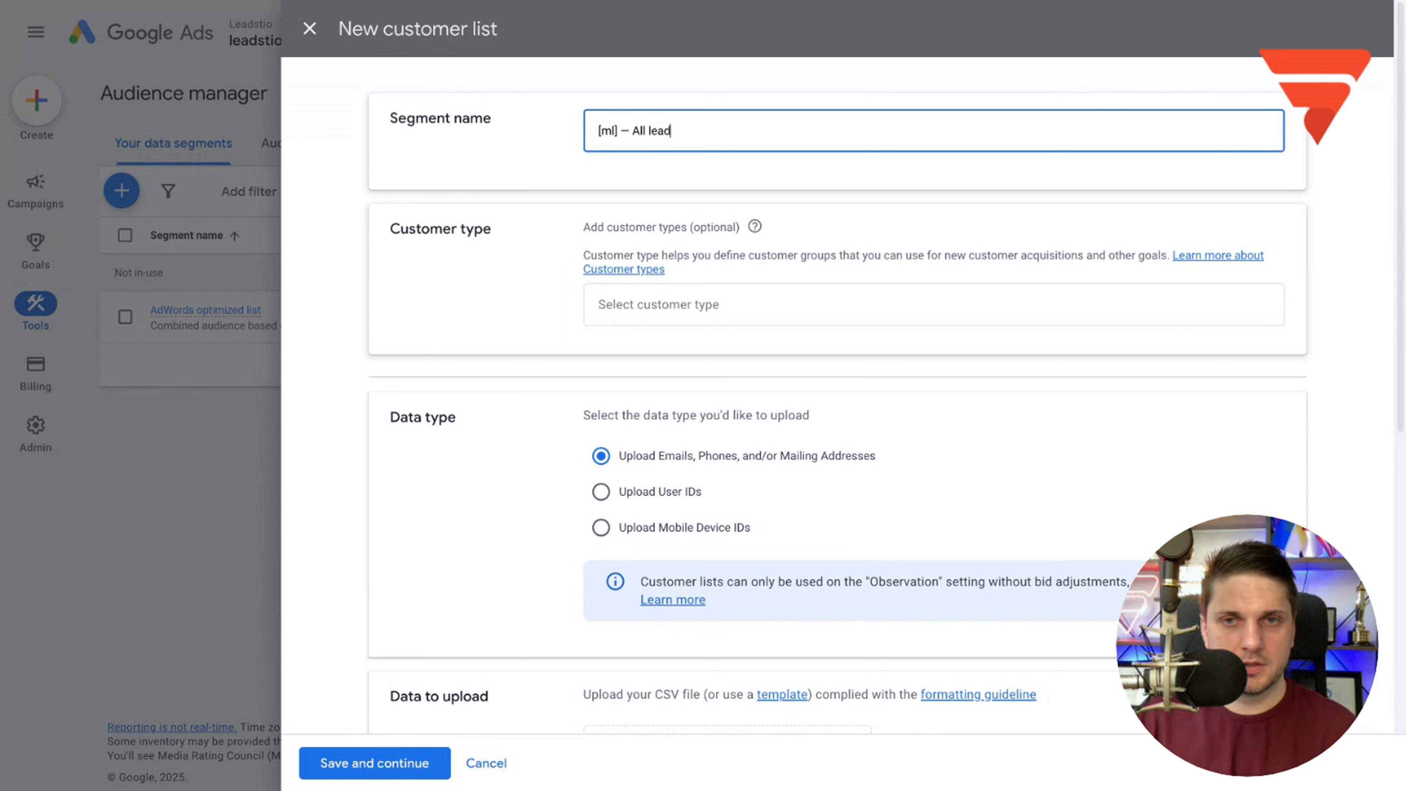
{"action": "type", "text": "s fro"}
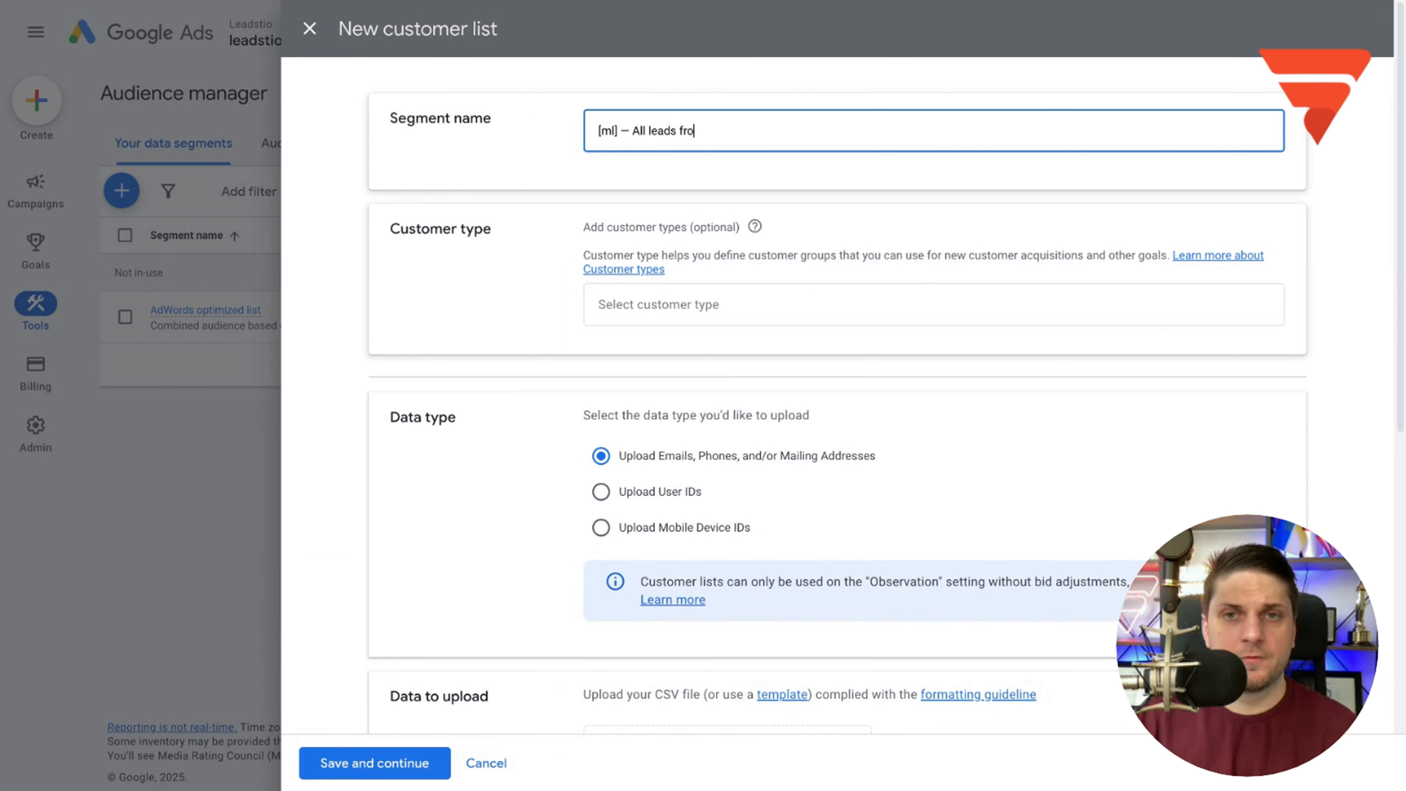
{"action": "type", "text": "m CRM (n"}
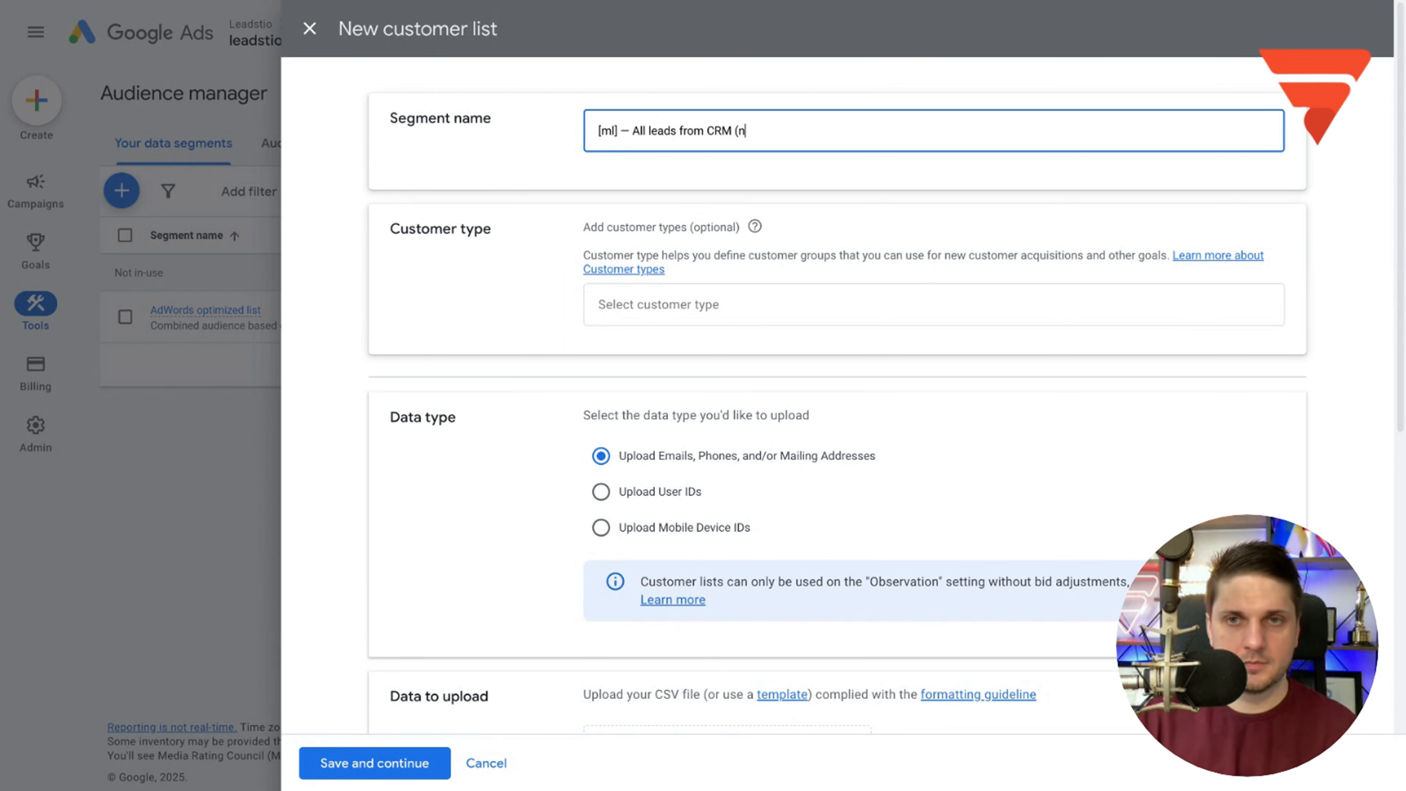
{"action": "key", "text": "BackSpace"}
{"action": "type", "text": "manual)"}
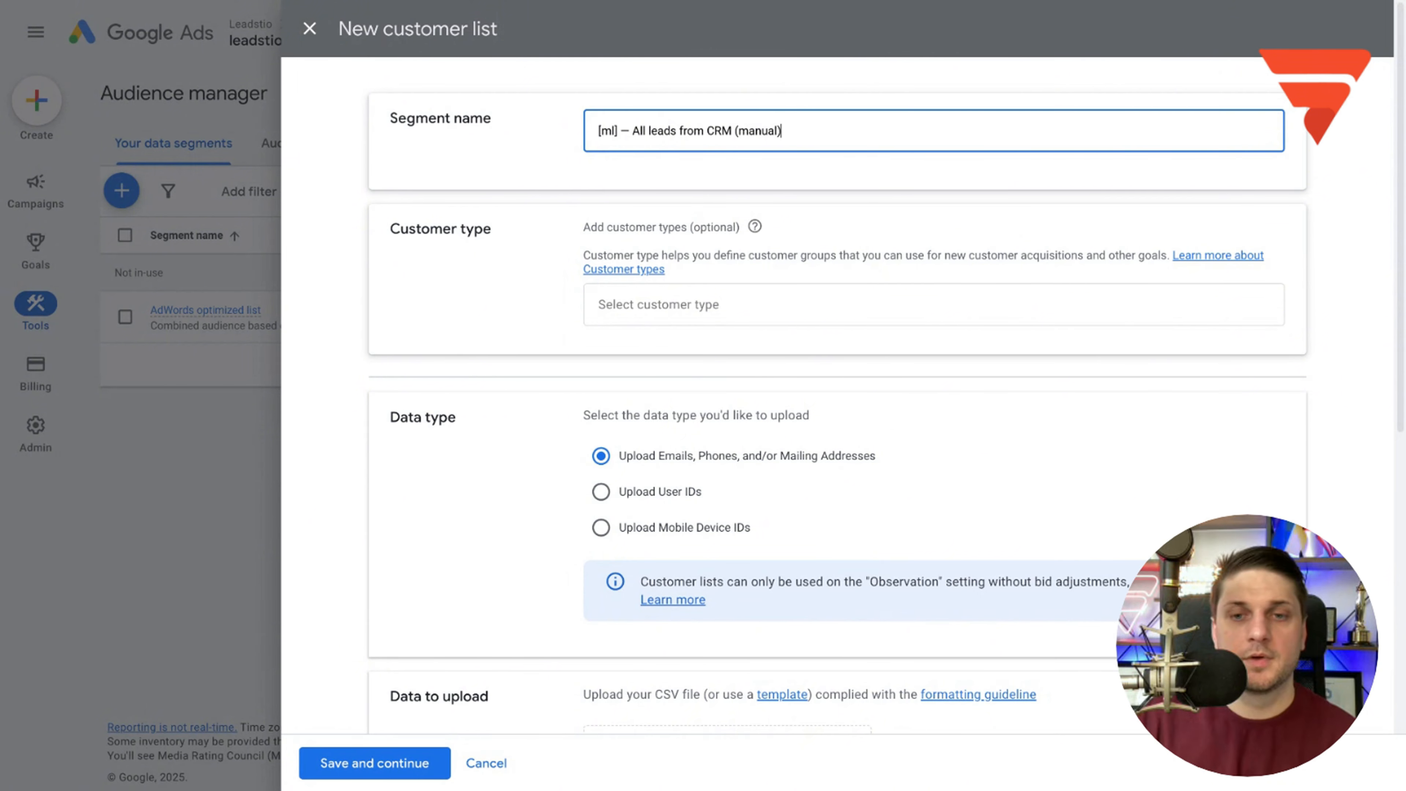
- Accept the Customer Match policy compliance statement and choose "all-contacts - cleaned.csv" as the data file to upload
{"action": "scroll", "coordinate": [754, 330], "scroll_direction": "down", "scroll_amount": 7}
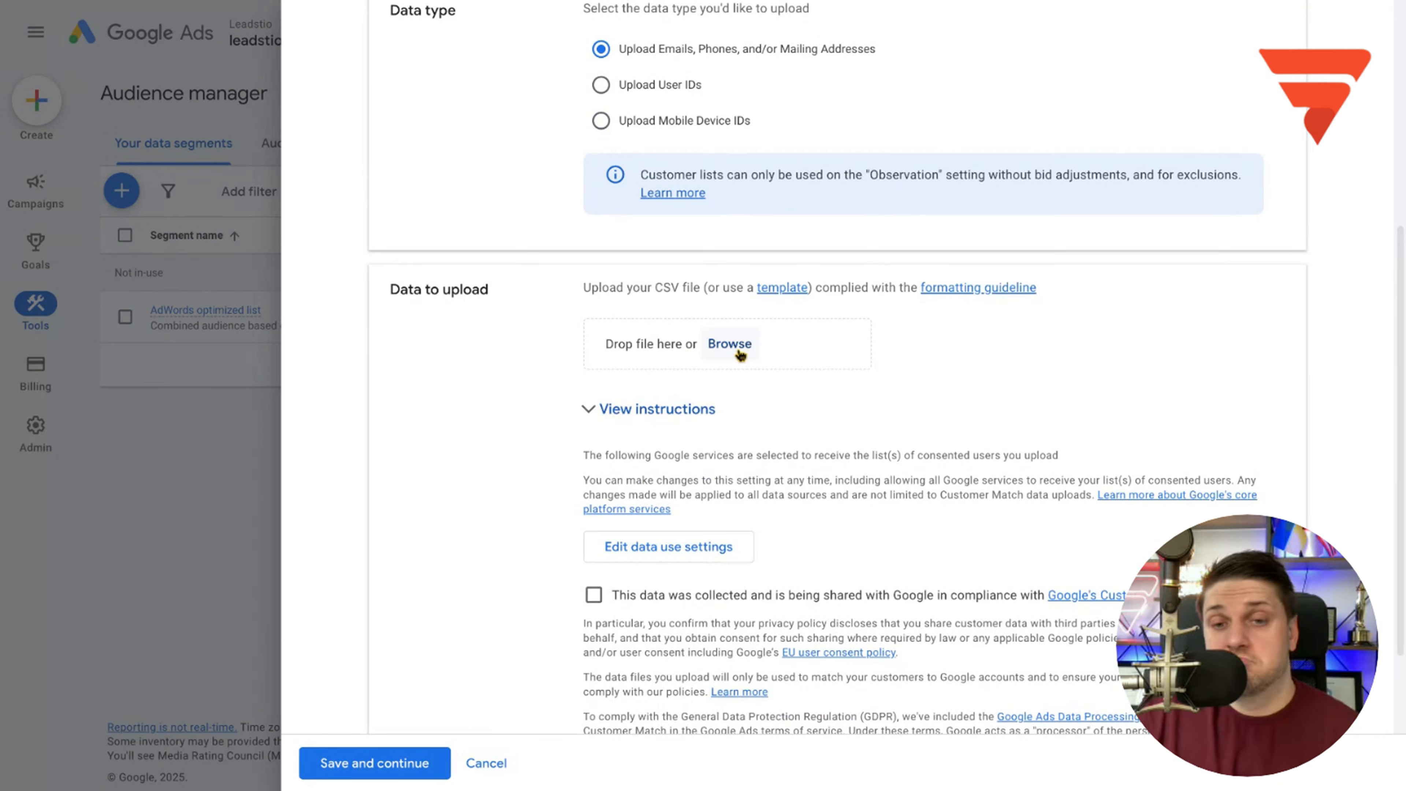
{"action": "left_click", "coordinate": [594, 595]}
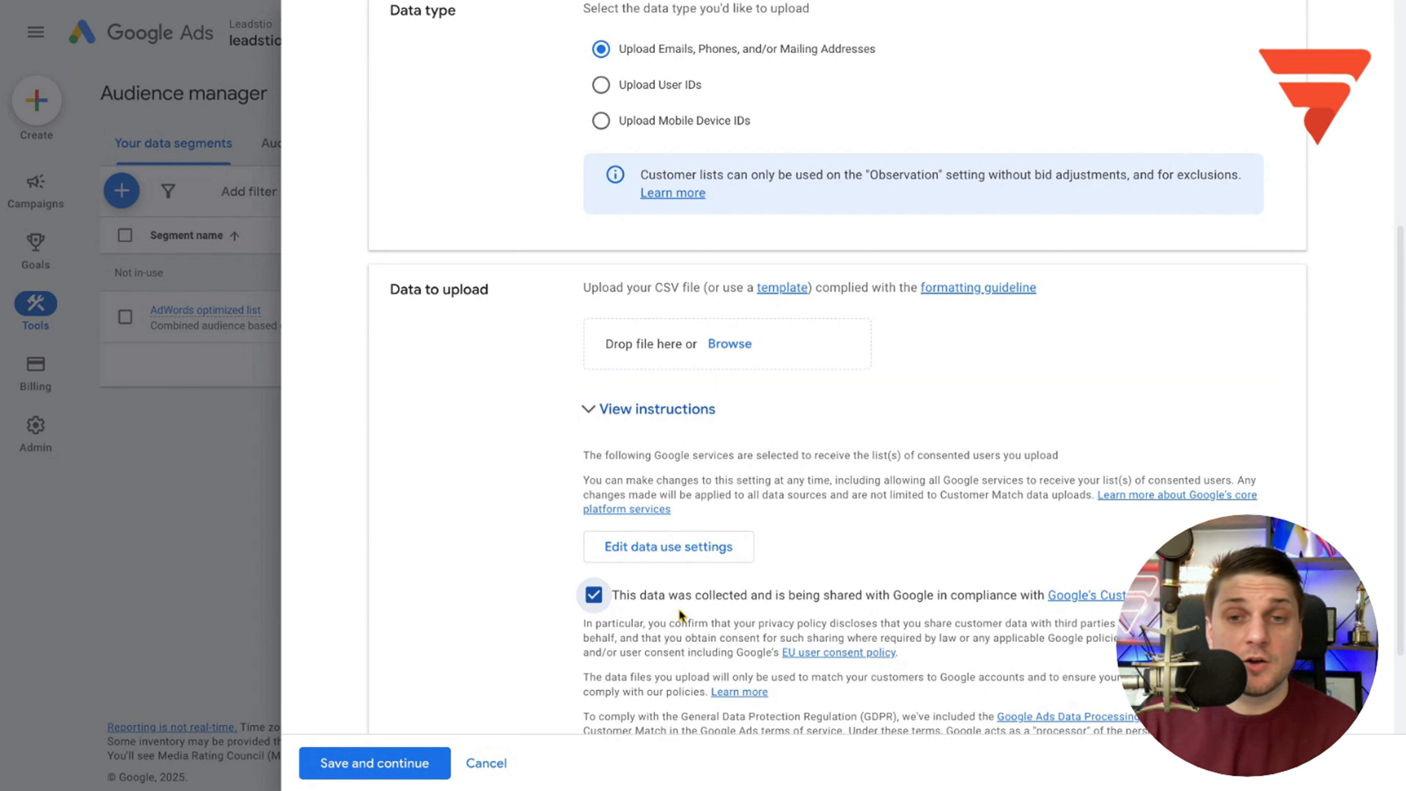
{"action": "left_click", "coordinate": [743, 350]}
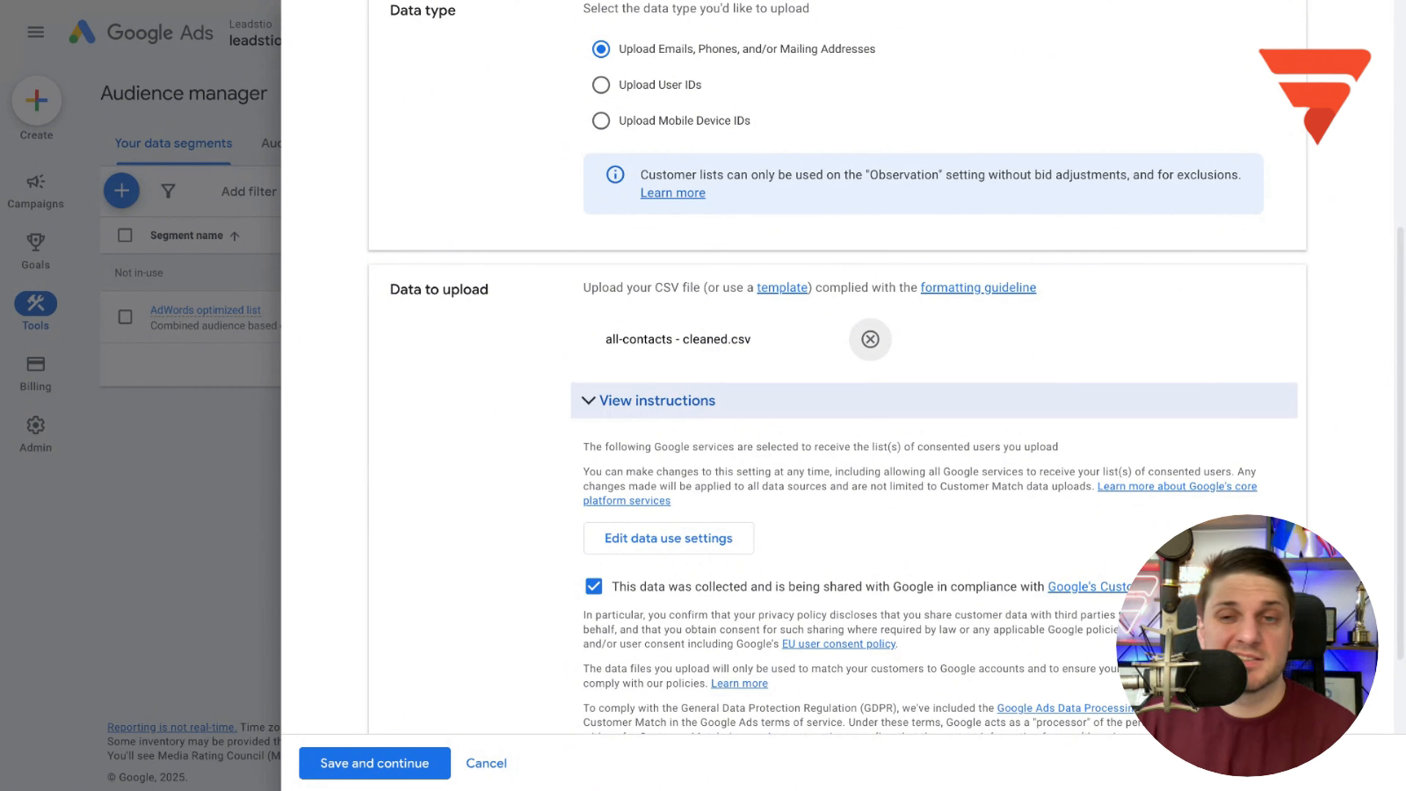
- Try to save the customer list with the chosen CSV file and close the resulting dialog
{"action": "scroll", "coordinate": [652, 376], "scroll_direction": "down", "scroll_amount": 2}
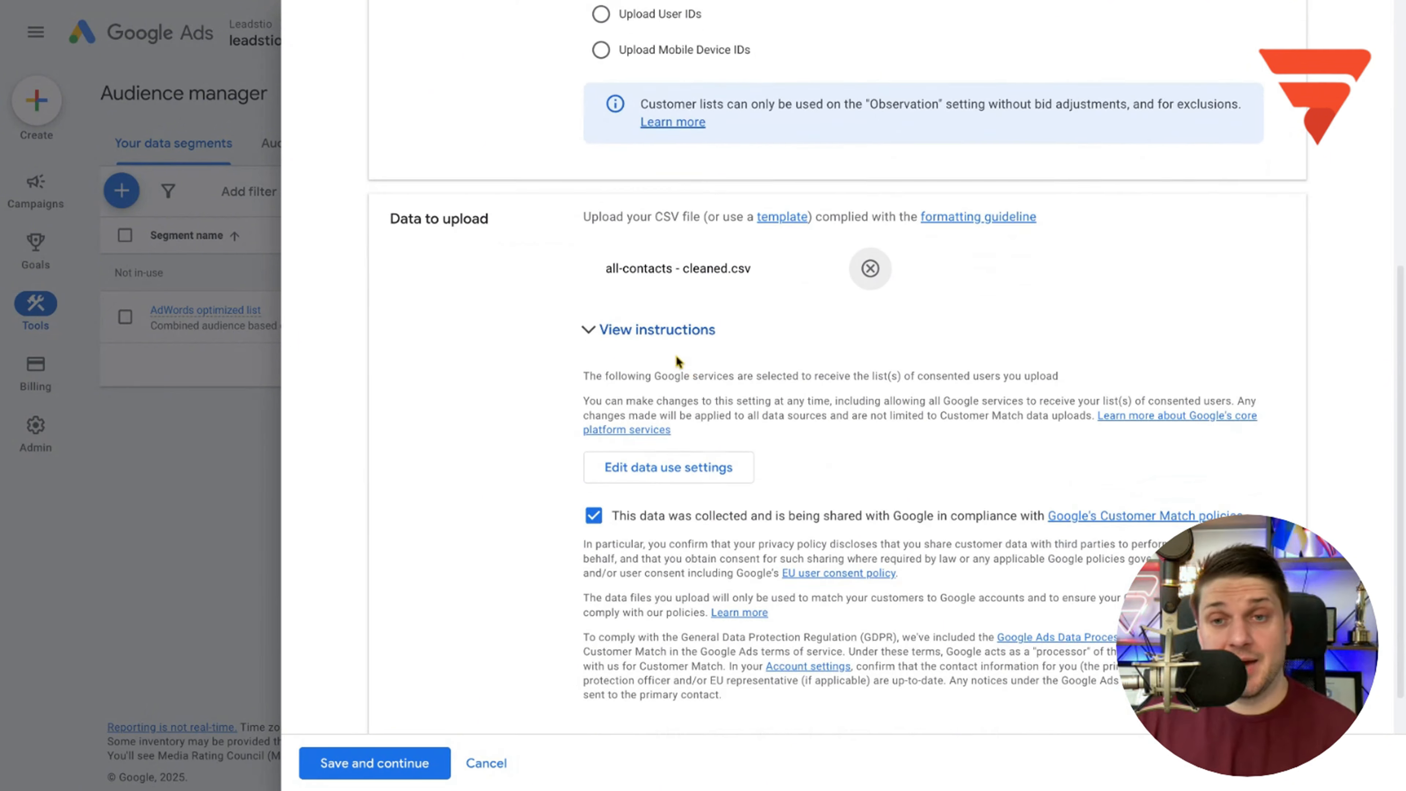
{"action": "scroll", "coordinate": [652, 376], "scroll_direction": "down", "scroll_amount": 2}
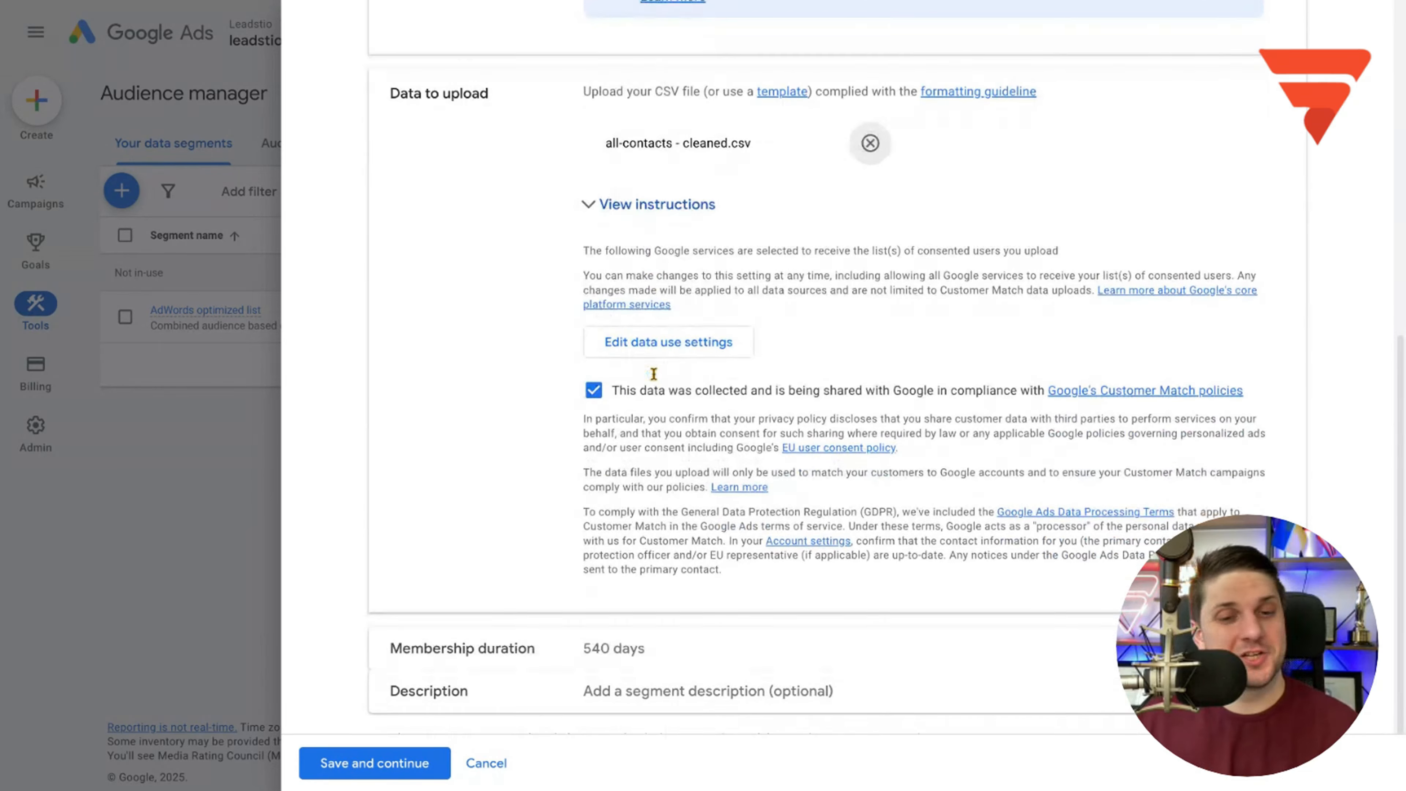
{"action": "left_click", "coordinate": [408, 774]}
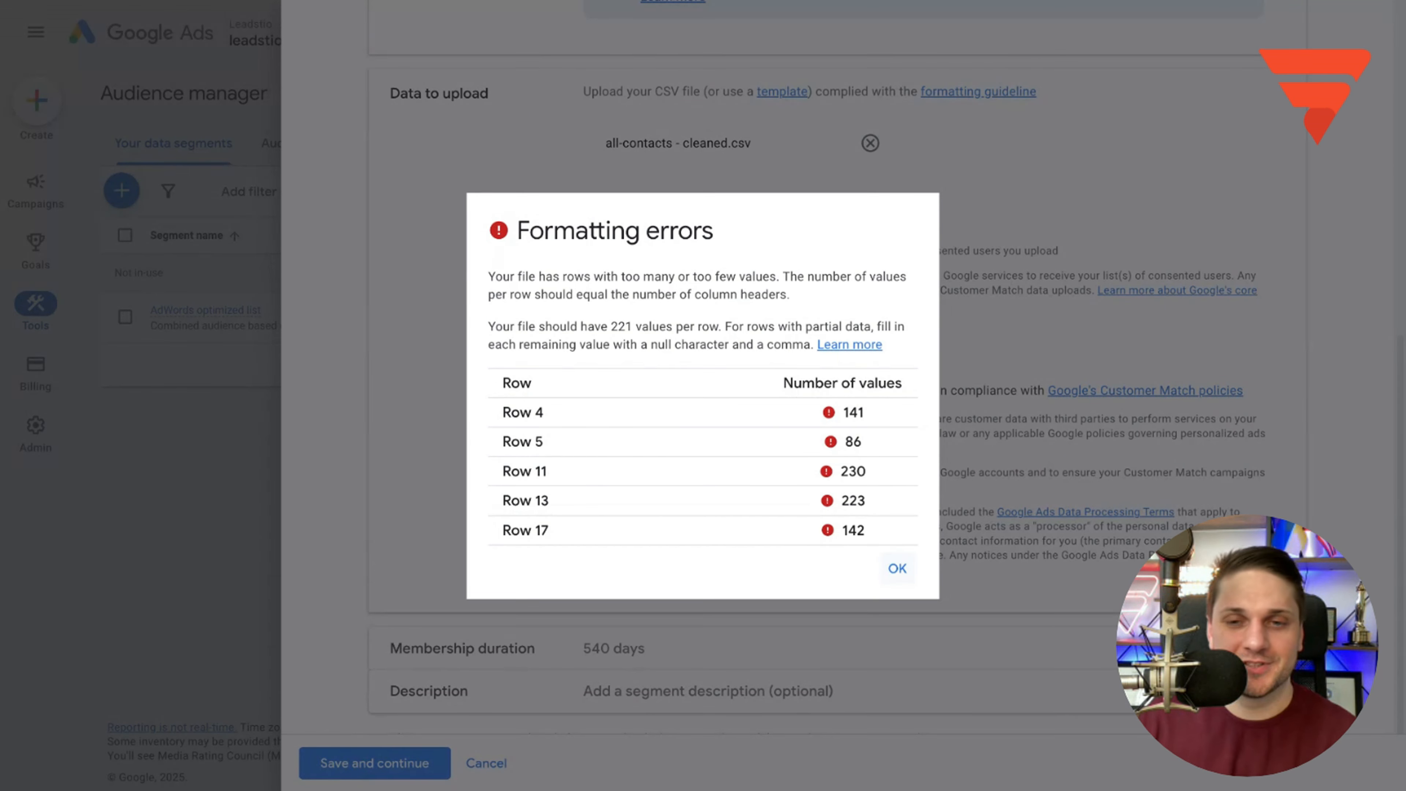
{"action": "left_click", "coordinate": [898, 570]}
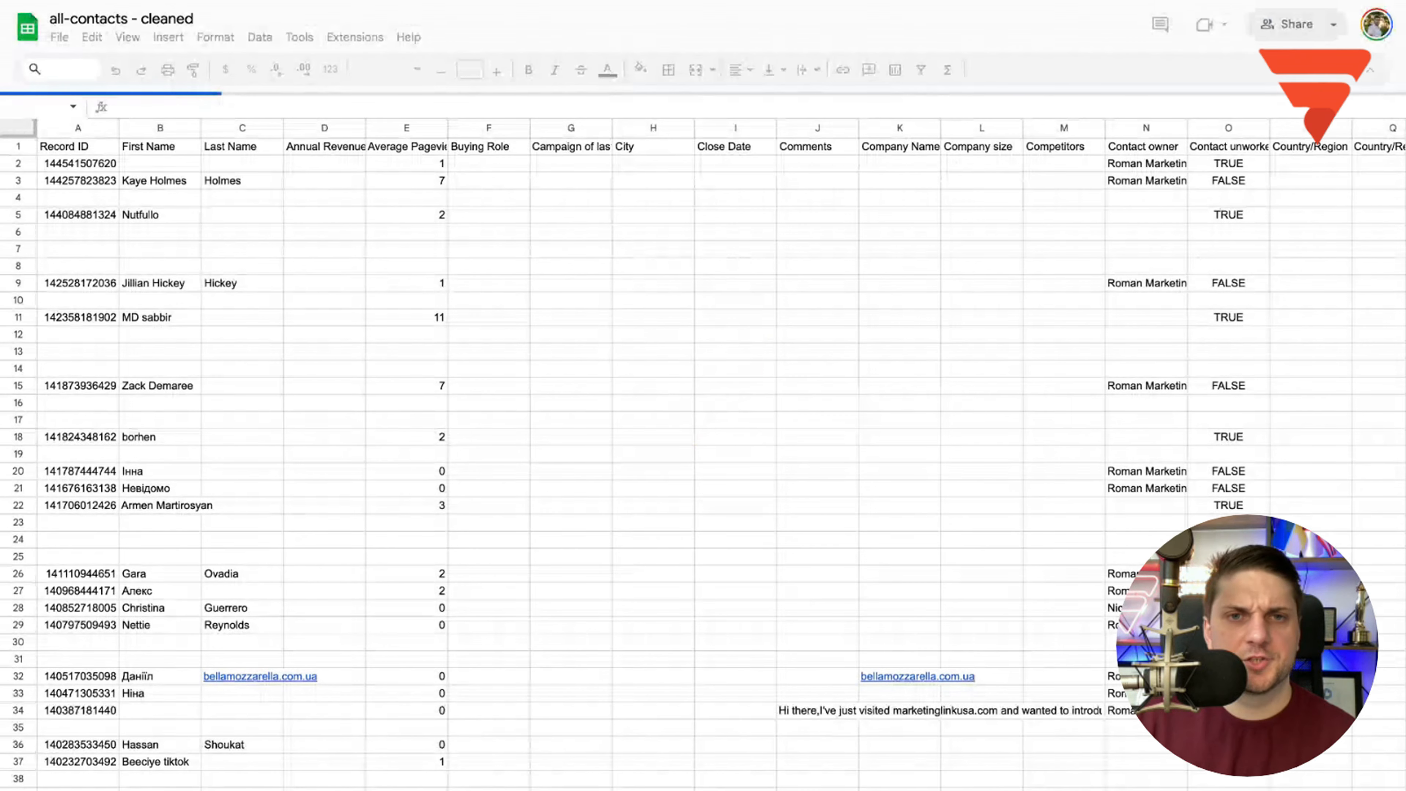
- In the "all-contacts - cleaned" Google Sheets file, clip the text of all cells and narrow all columns
{"action": "left_click", "coordinate": [463, 206]}
{"action": "key", "text": "ctrl+a"}
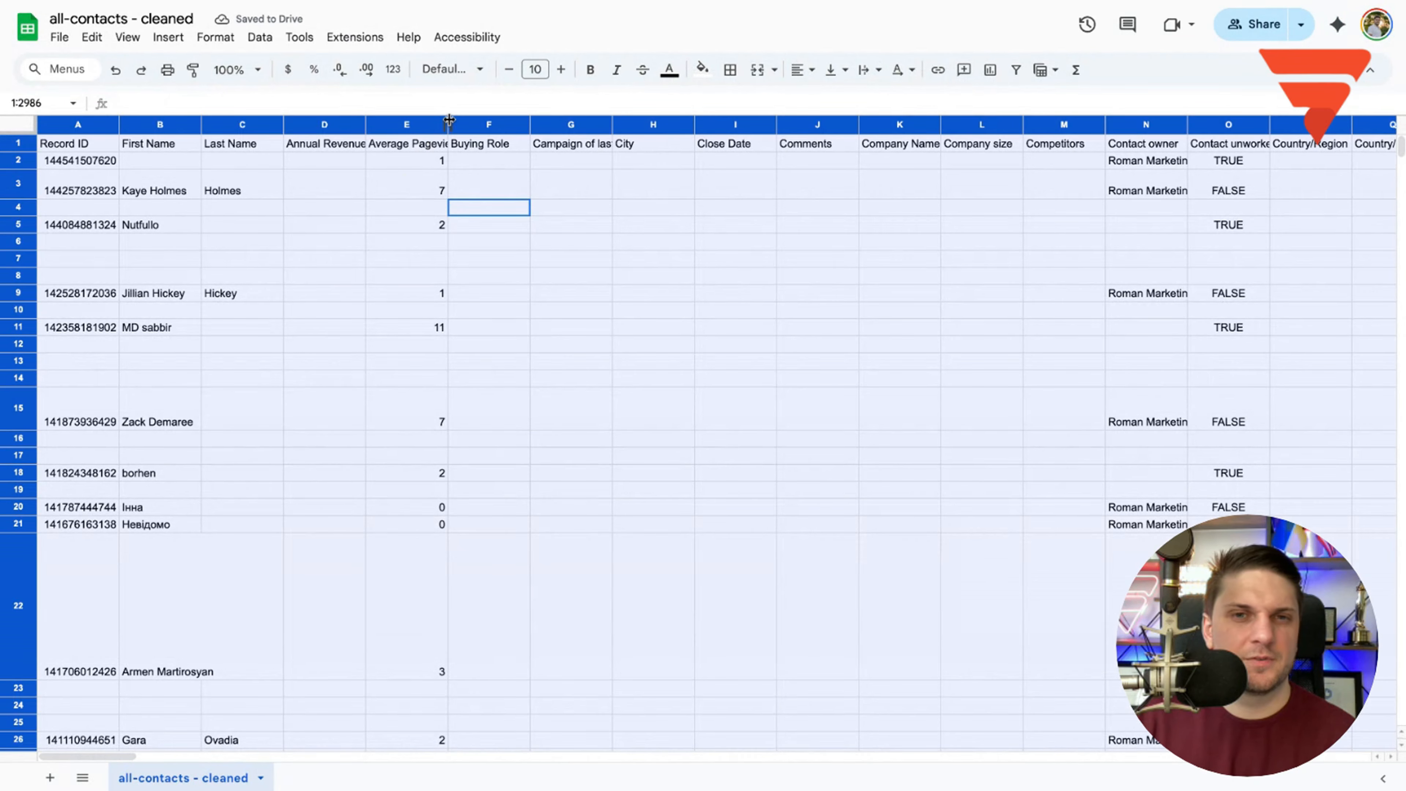
{"action": "left_click", "coordinate": [875, 73]}
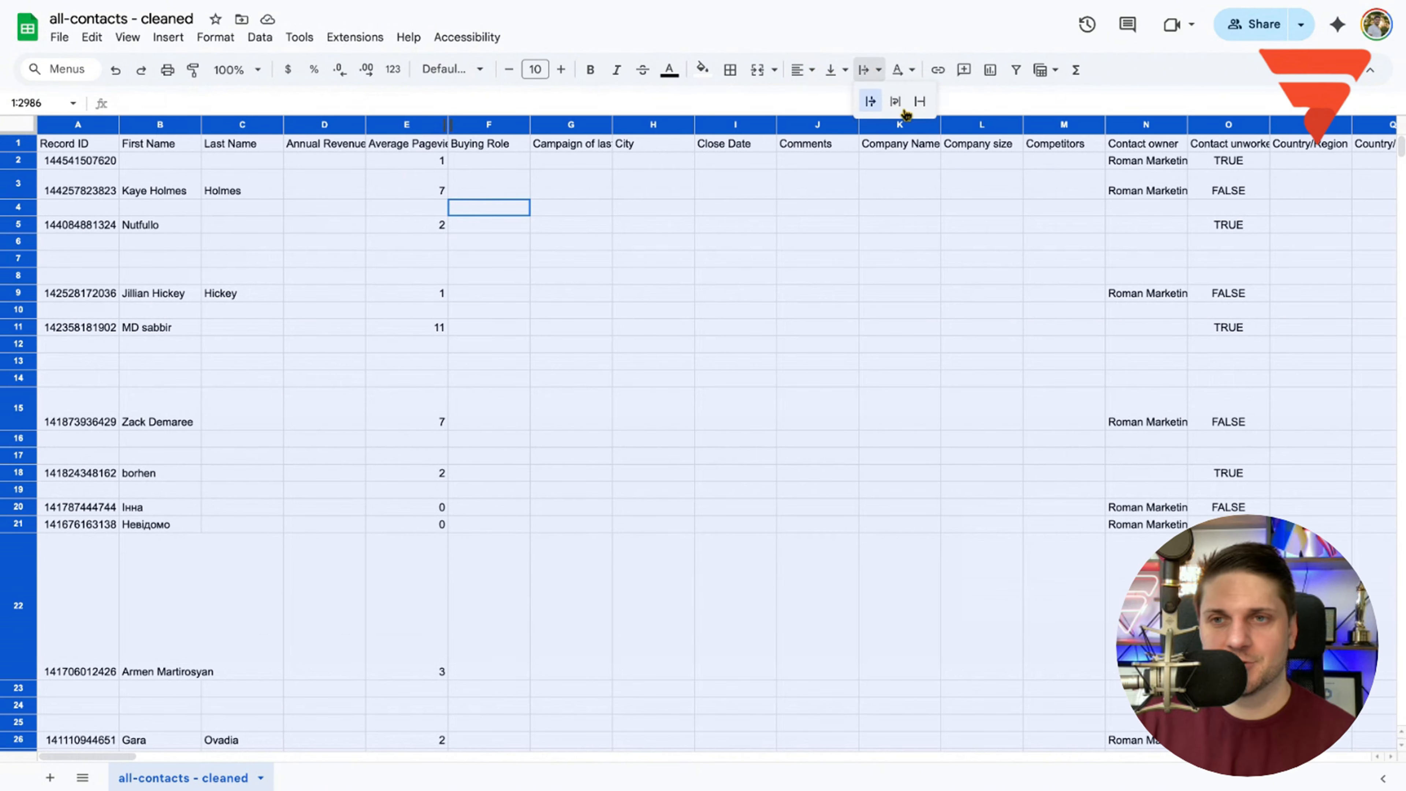
{"action": "left_click", "coordinate": [924, 105]}
{"action": "left_click_drag", "start_coordinate": [527, 123], "coordinate": [479, 123]}
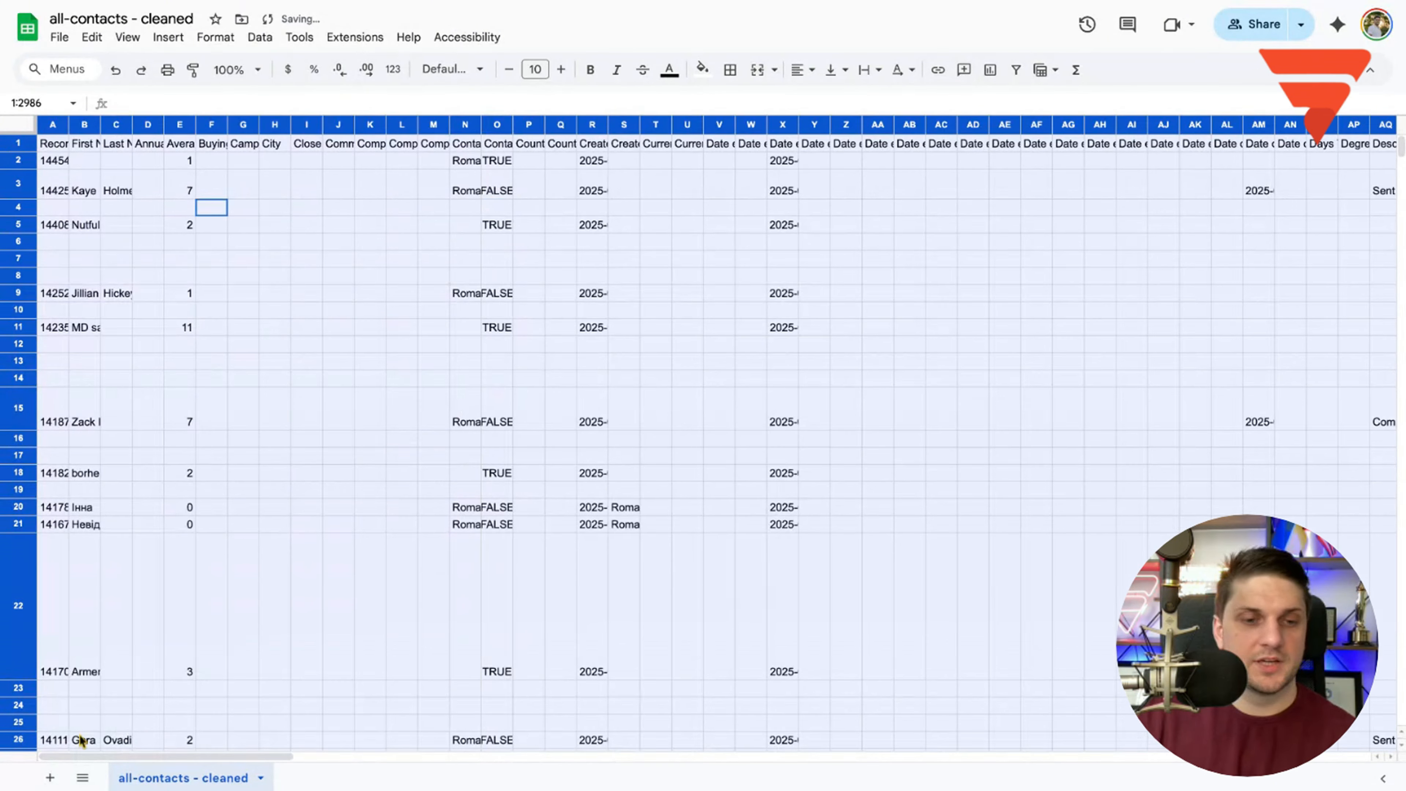
- Add a blank sheet to the spreadsheet, narrow all its columns and set its cells' text wrapping to clip
{"action": "left_click", "coordinate": [51, 776]}
{"action": "key", "text": "ctrl+a"}
{"action": "left_click_drag", "start_coordinate": [200, 123], "coordinate": [153, 123]}
{"action": "left_click", "coordinate": [864, 71]}
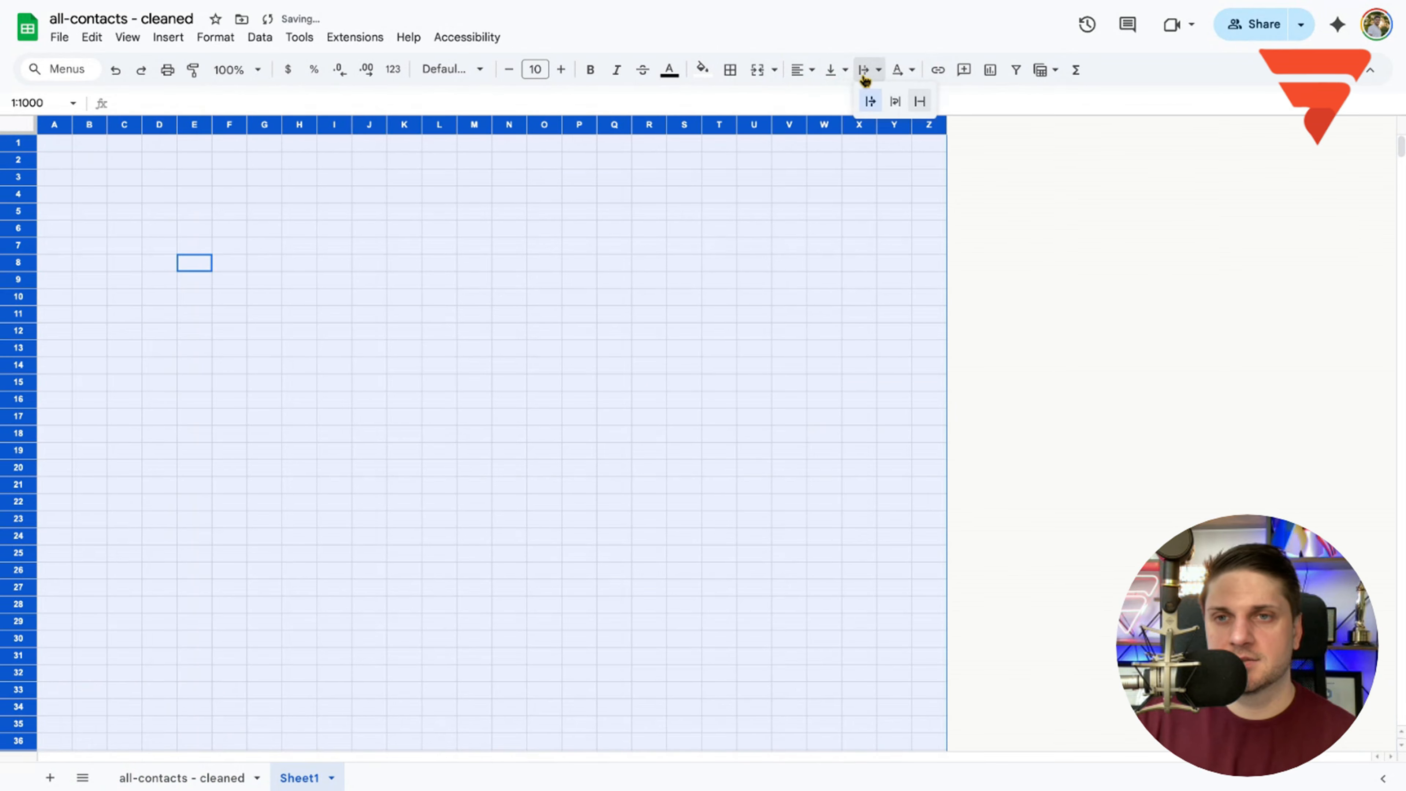
{"action": "left_click", "coordinate": [915, 99]}
- Search the "all-contacts - cleaned" sheet for "email" and copy the whole Email column AS
{"action": "left_click", "coordinate": [239, 771]}
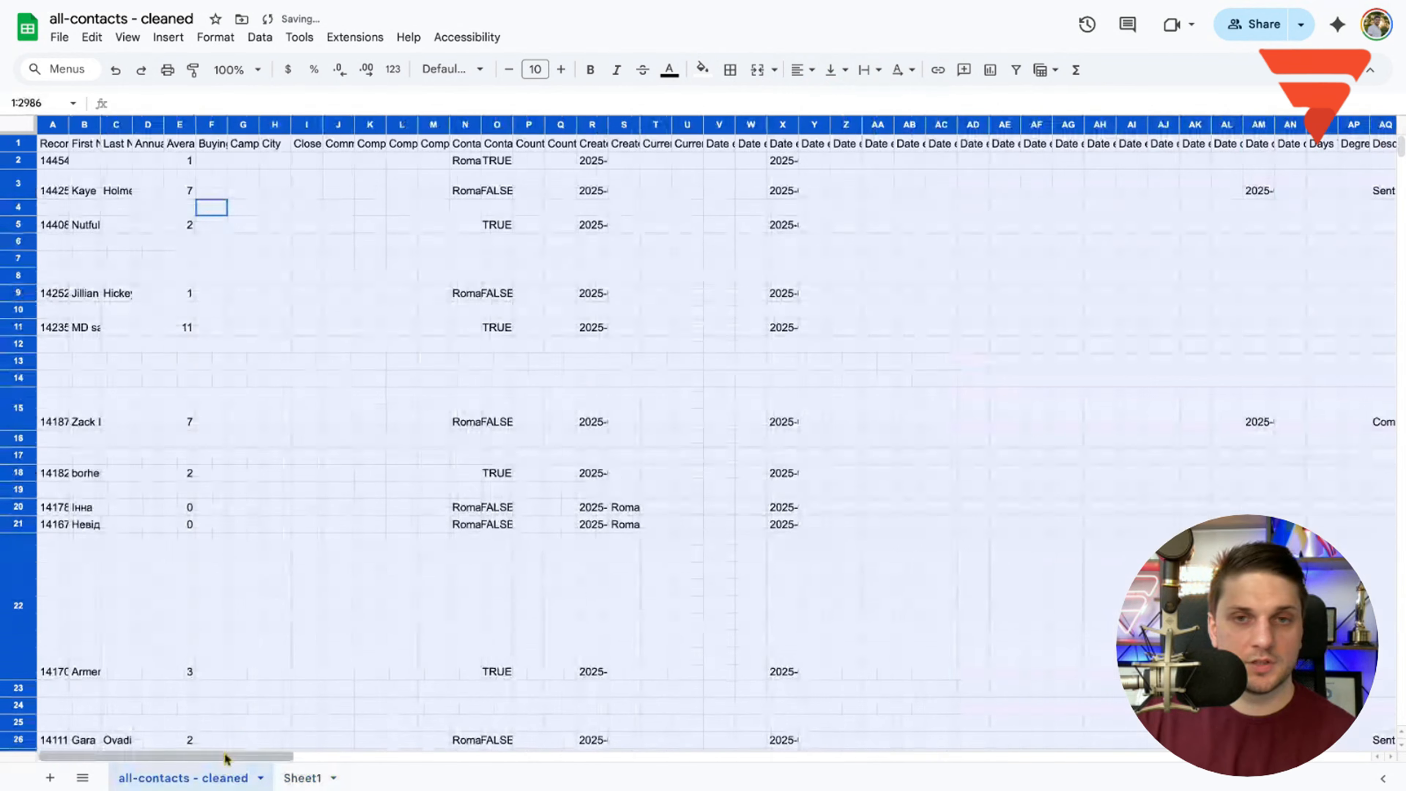
{"action": "left_click", "coordinate": [680, 282]}
{"action": "key", "text": "ctrl+f"}
{"action": "type", "text": "e"}
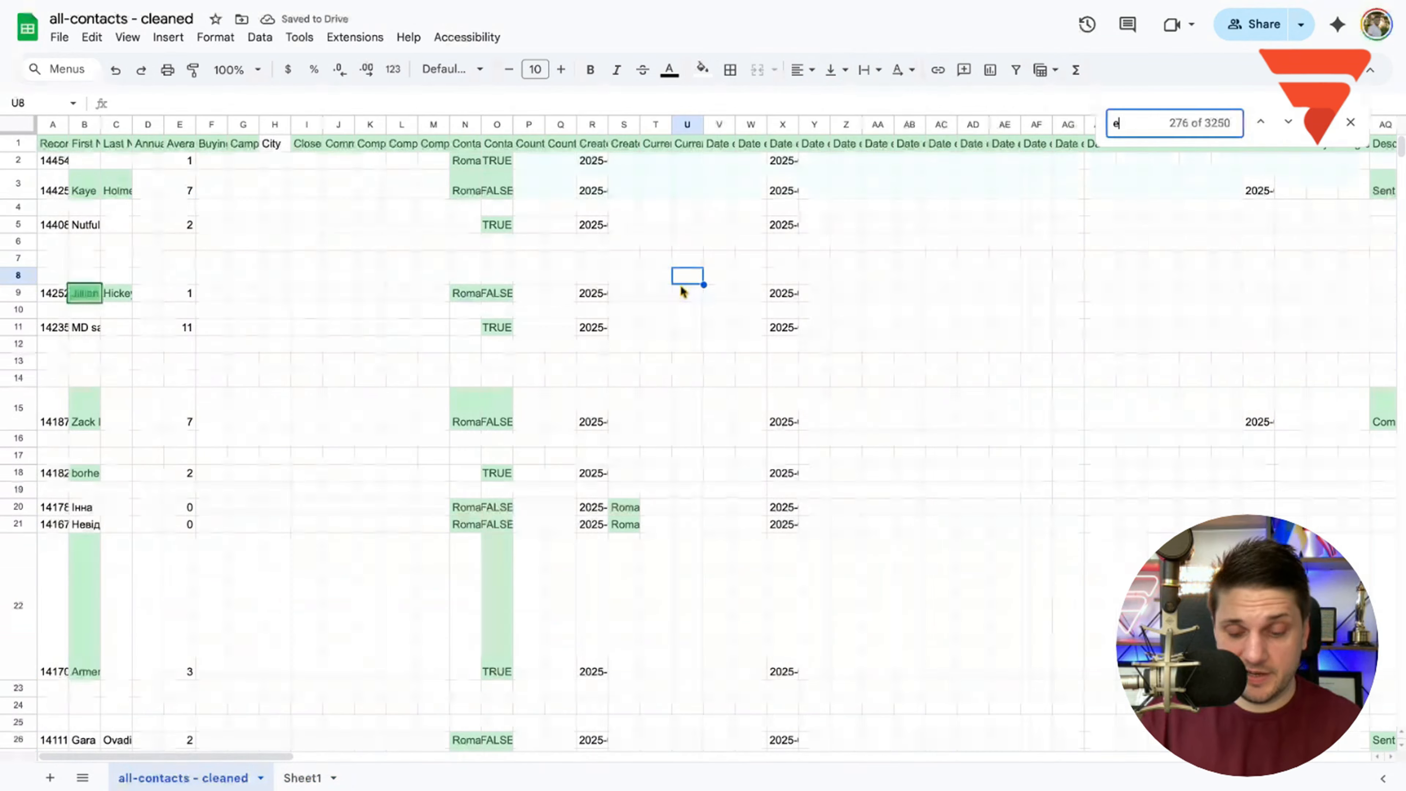
{"action": "type", "text": "mail"}
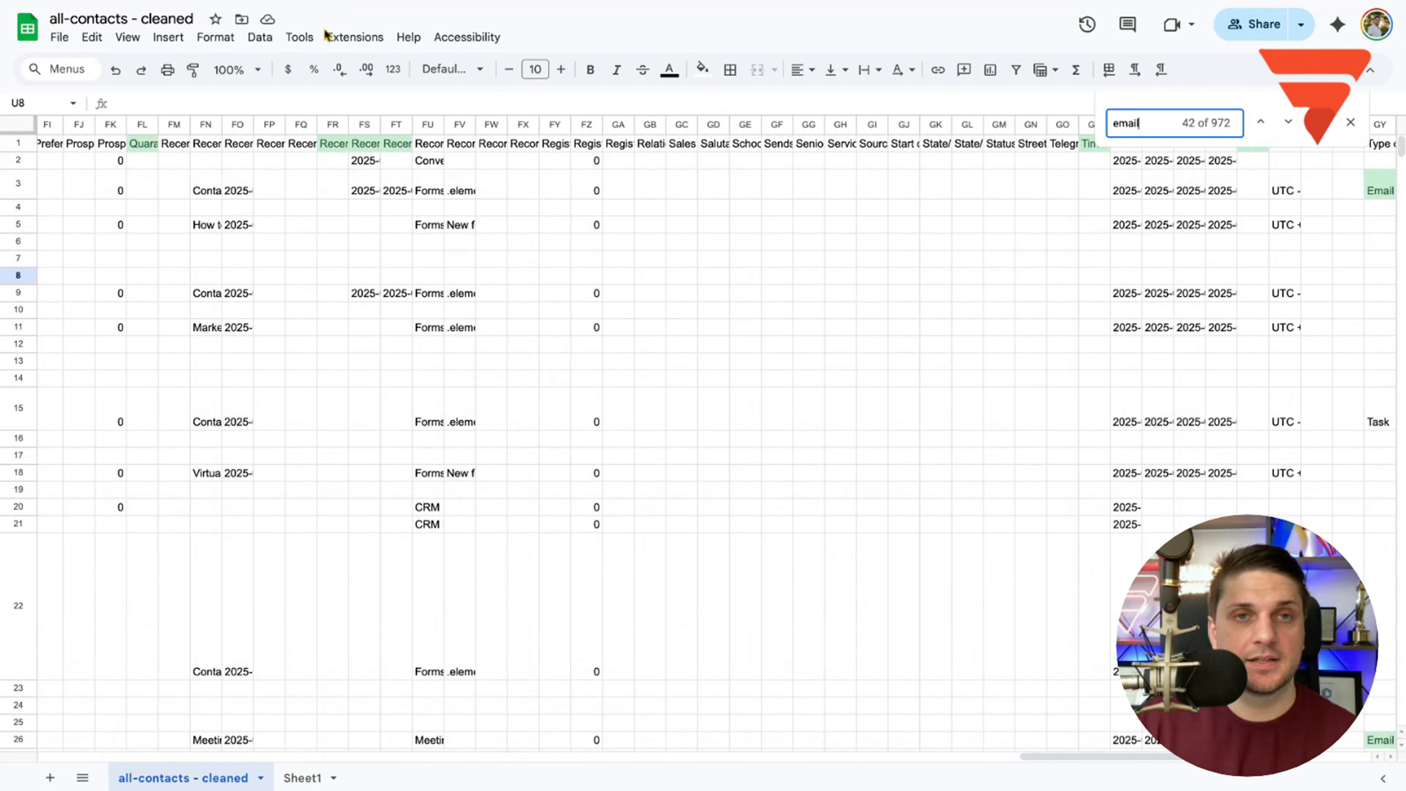
{"action": "left_click", "coordinate": [1113, 746]}
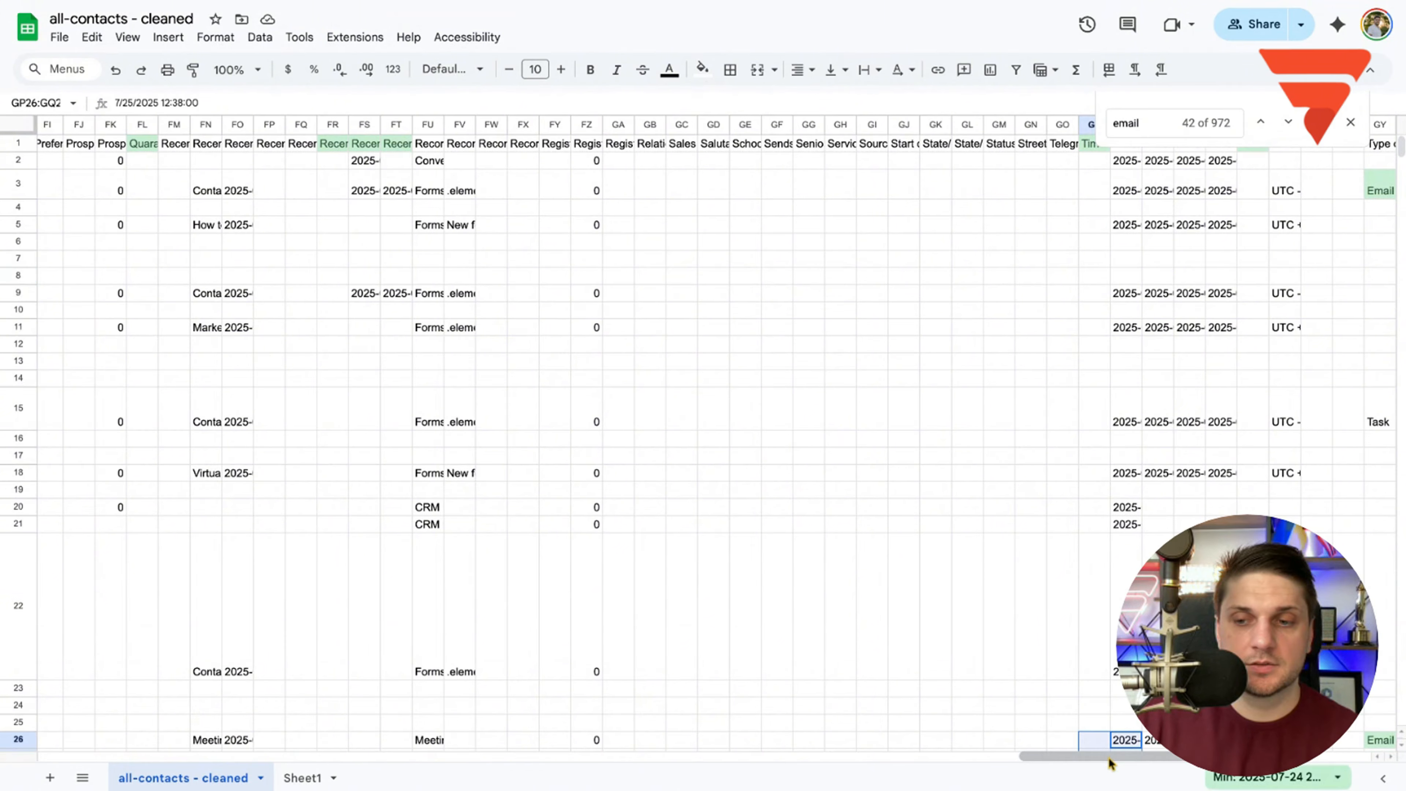
{"action": "left_click_drag", "start_coordinate": [1108, 757], "coordinate": [263, 740]}
{"action": "left_click", "coordinate": [688, 124]}
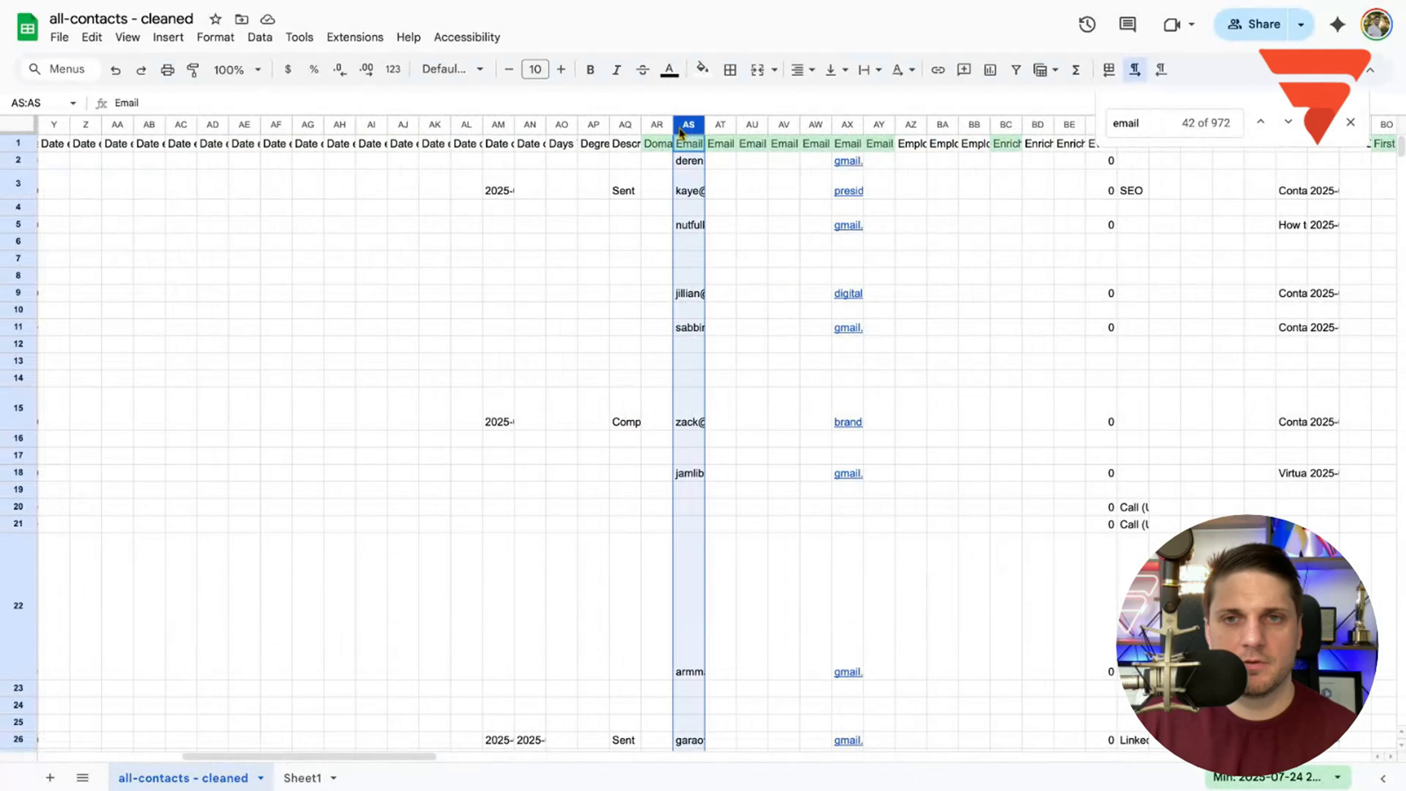
- Paste the copied Email column into Sheet1 starting at cell A1
{"action": "left_click", "coordinate": [299, 778]}
{"action": "left_click", "coordinate": [65, 148]}
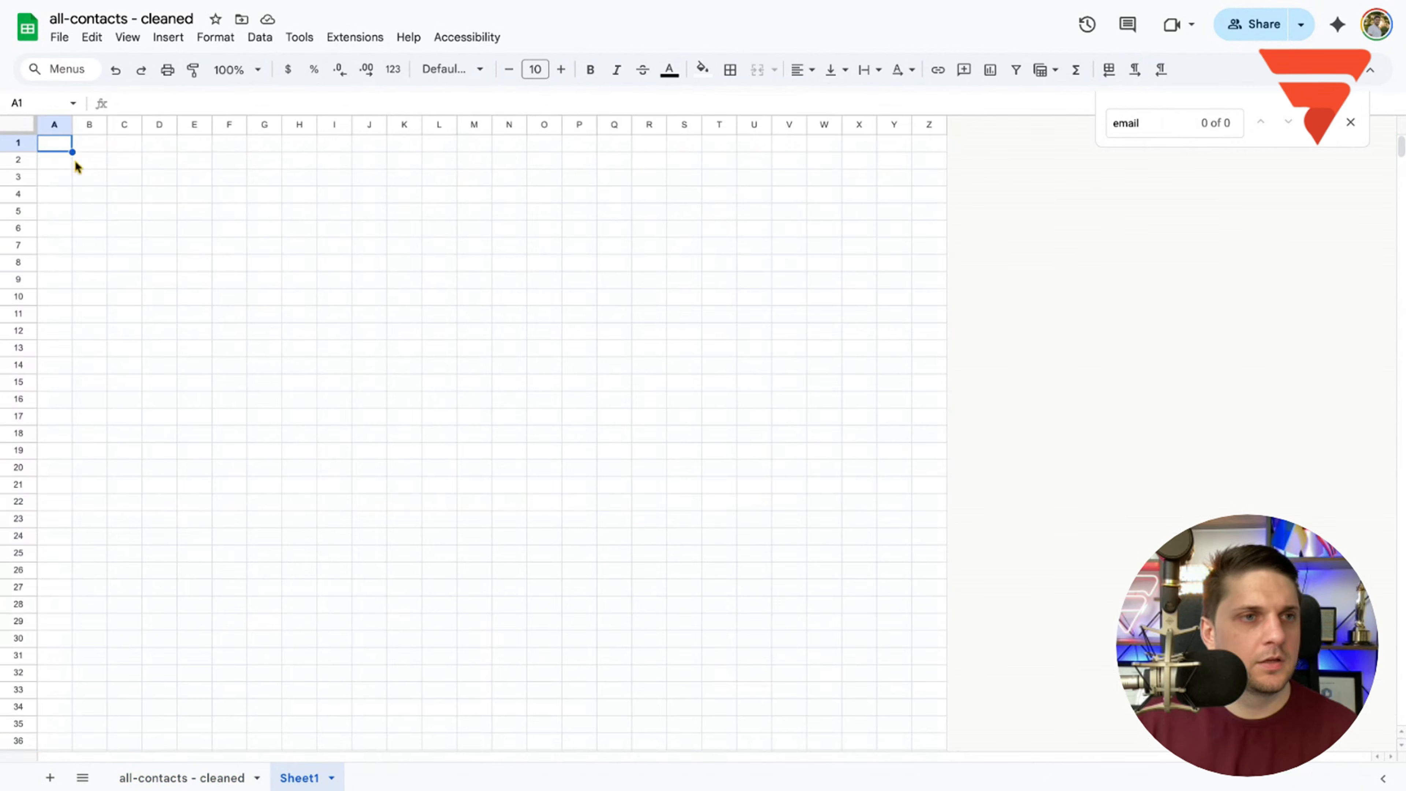
{"action": "key", "text": "ctrl+v"}
- Search the "all-contacts - cleaned" sheet for "phone" and copy the whole Phone Number column FF
{"action": "left_click", "coordinate": [202, 771]}
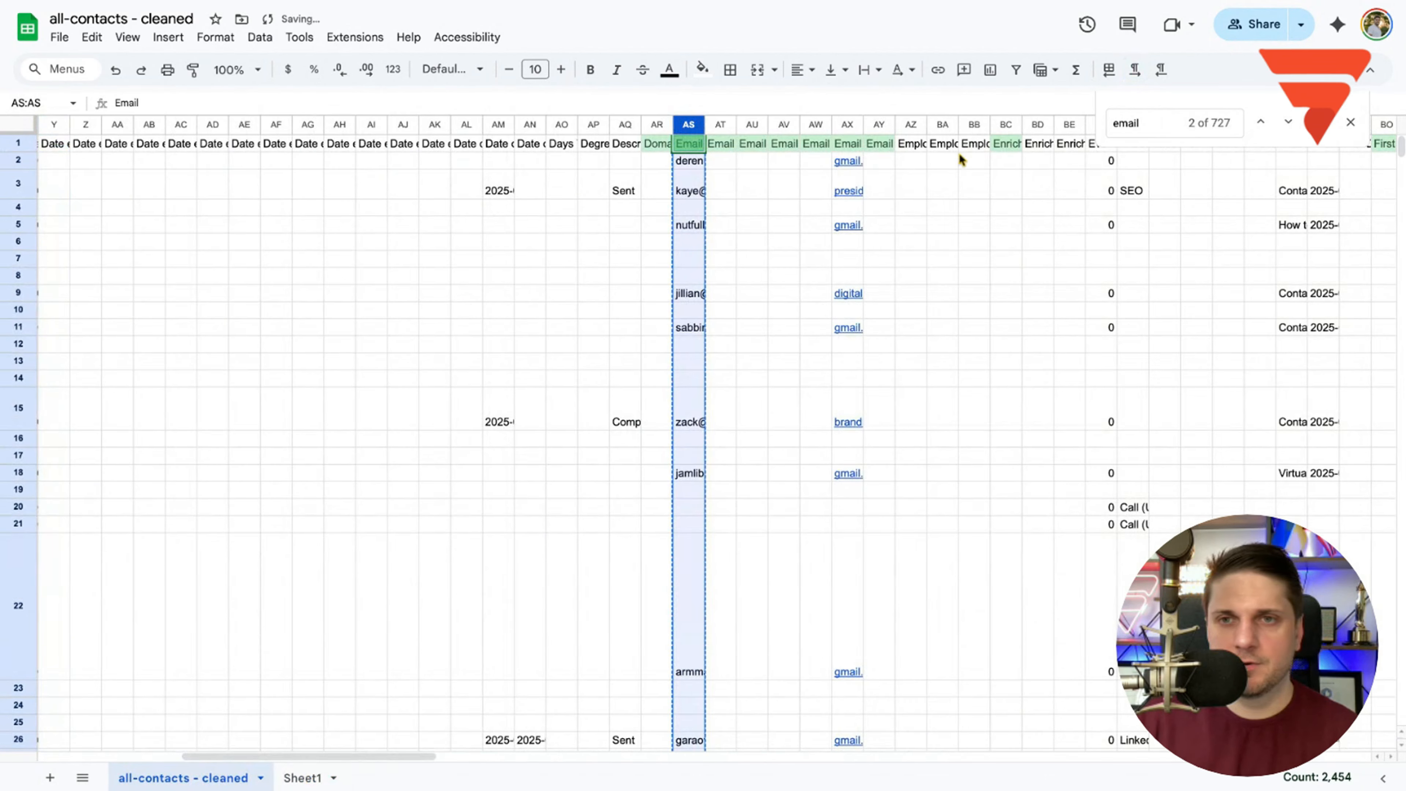
{"action": "left_click", "coordinate": [1151, 123]}
{"action": "type", "text": "p"}
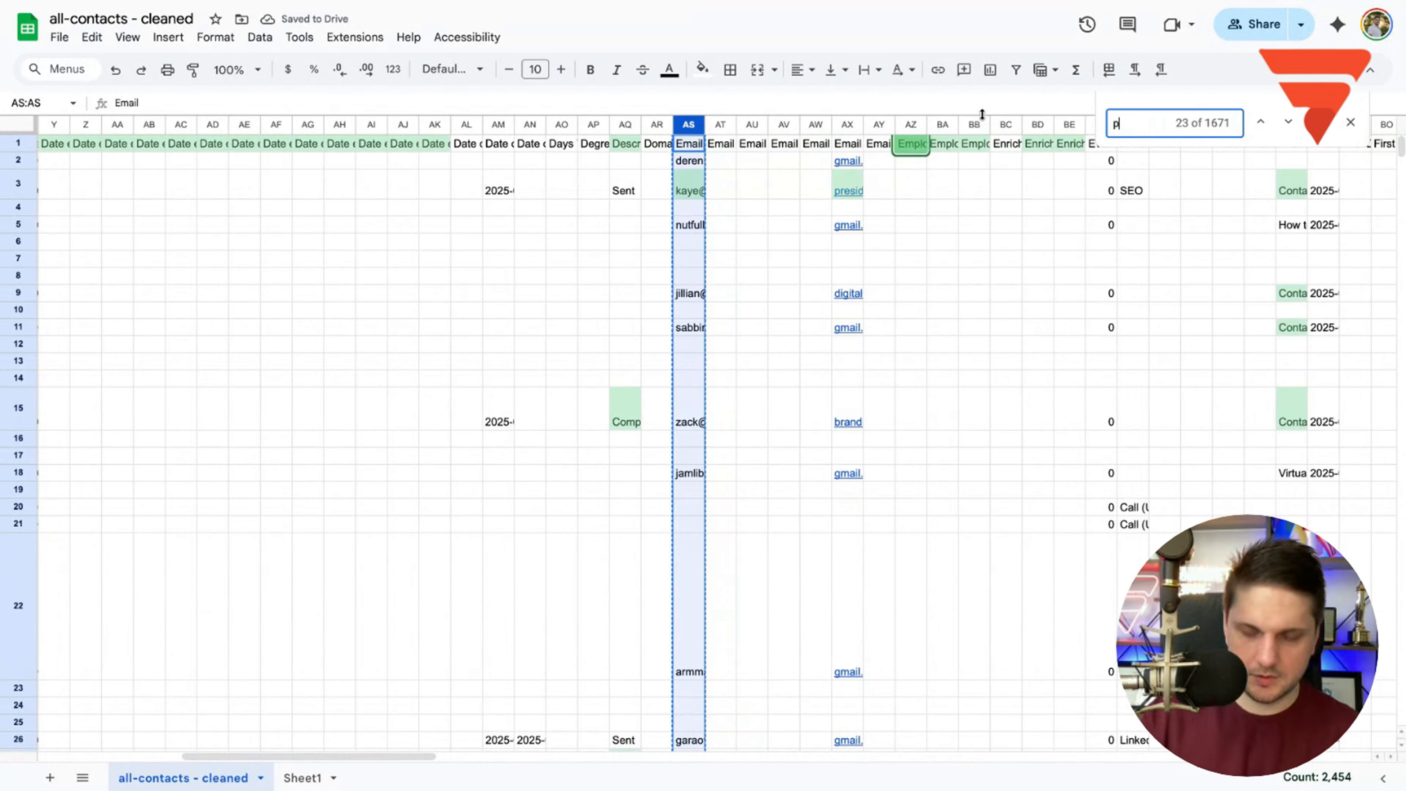
{"action": "type", "text": "hone"}
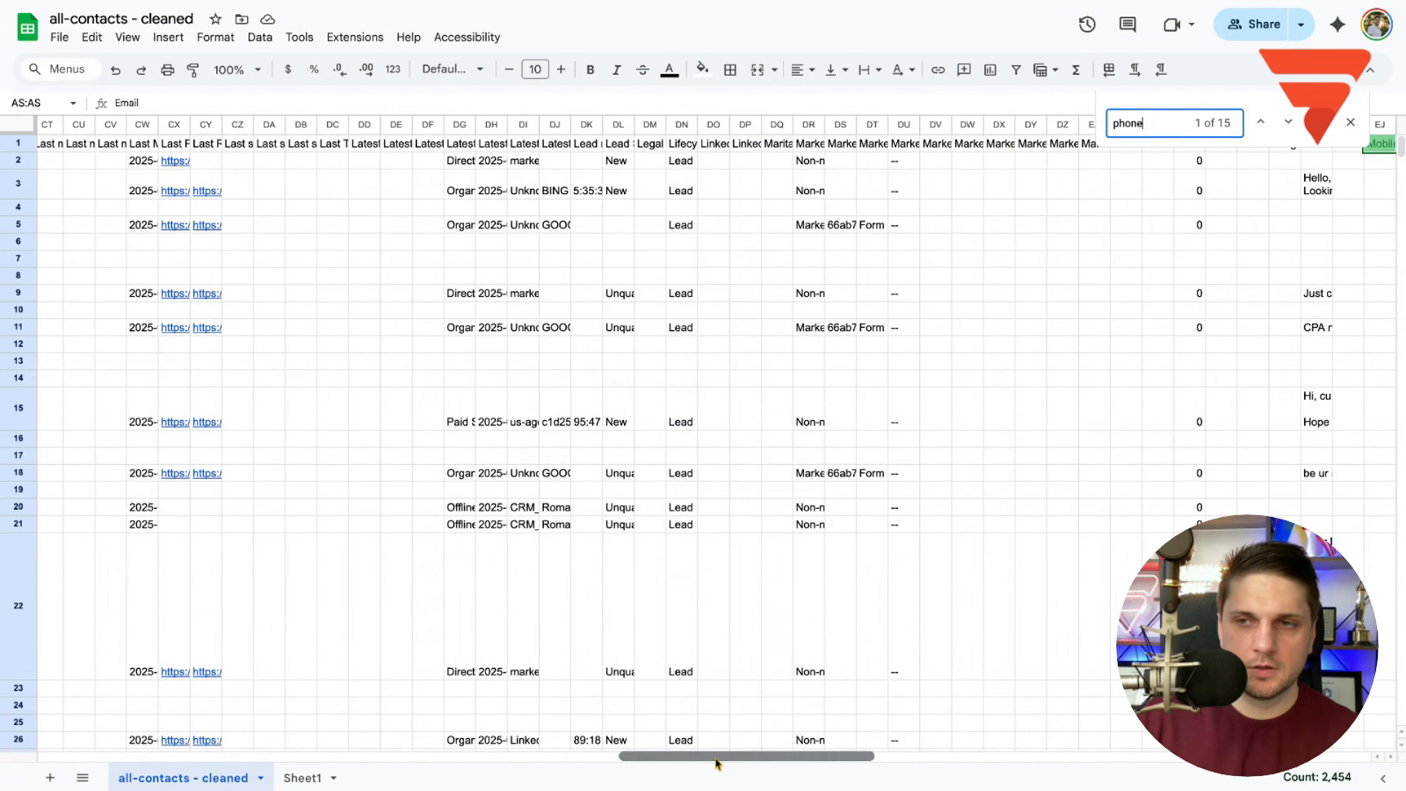
{"action": "left_click_drag", "start_coordinate": [716, 758], "coordinate": [913, 758]}
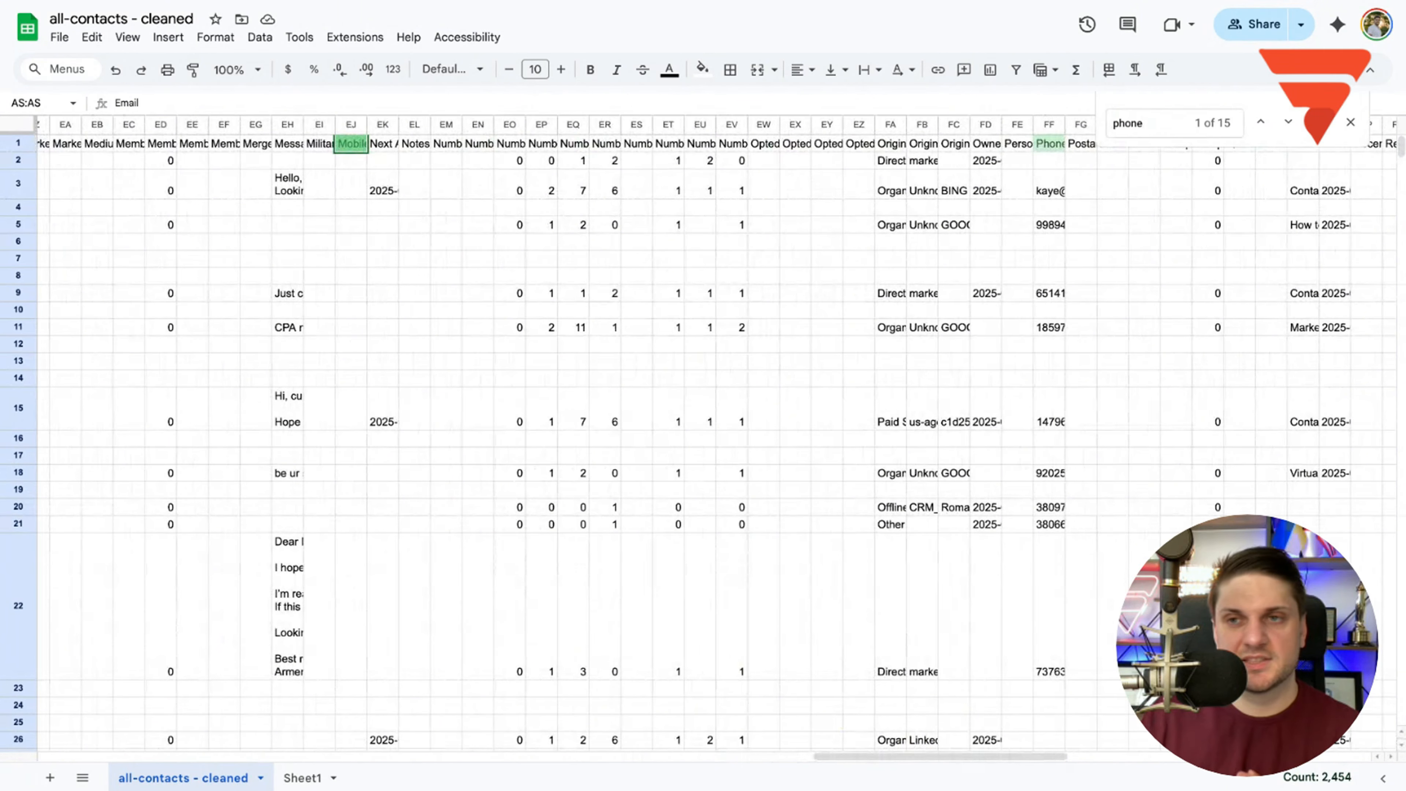
{"action": "left_click", "coordinate": [1040, 125]}
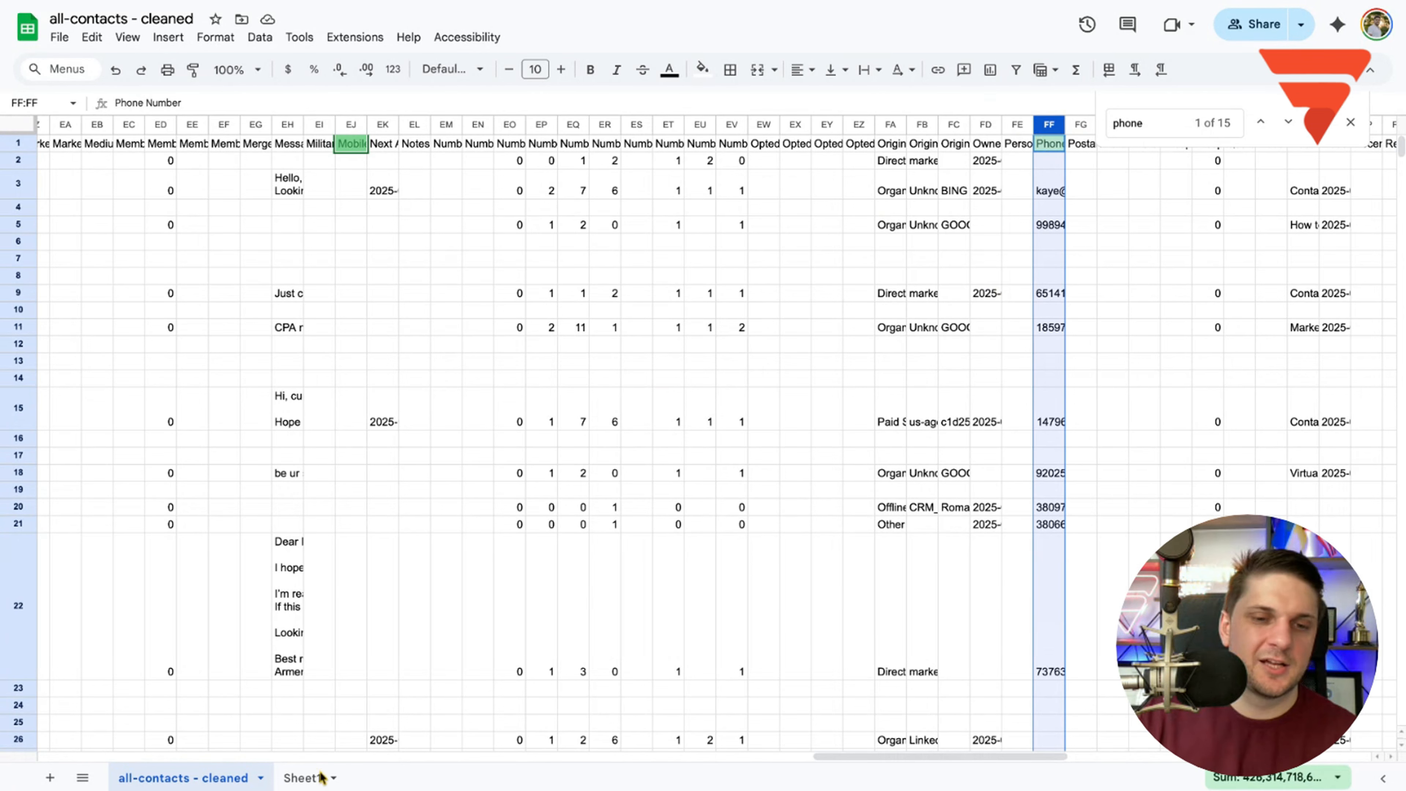
- Paste the copied Phone Number column into Sheet1 starting at cell B1
{"action": "left_click", "coordinate": [310, 777]}
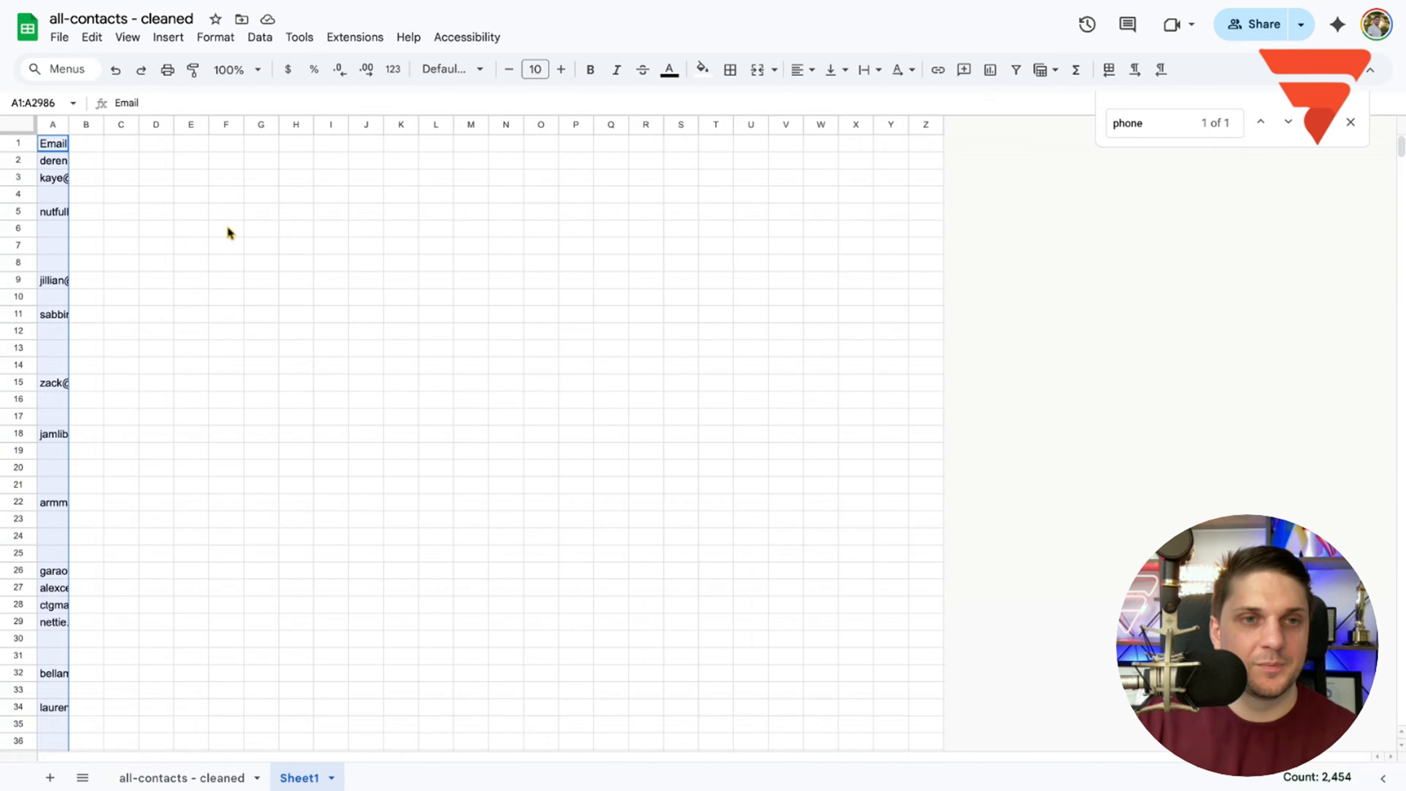
{"action": "left_click", "coordinate": [89, 145]}
{"action": "key", "text": "ctrl+v"}
{"action": "left_click", "coordinate": [189, 158]}
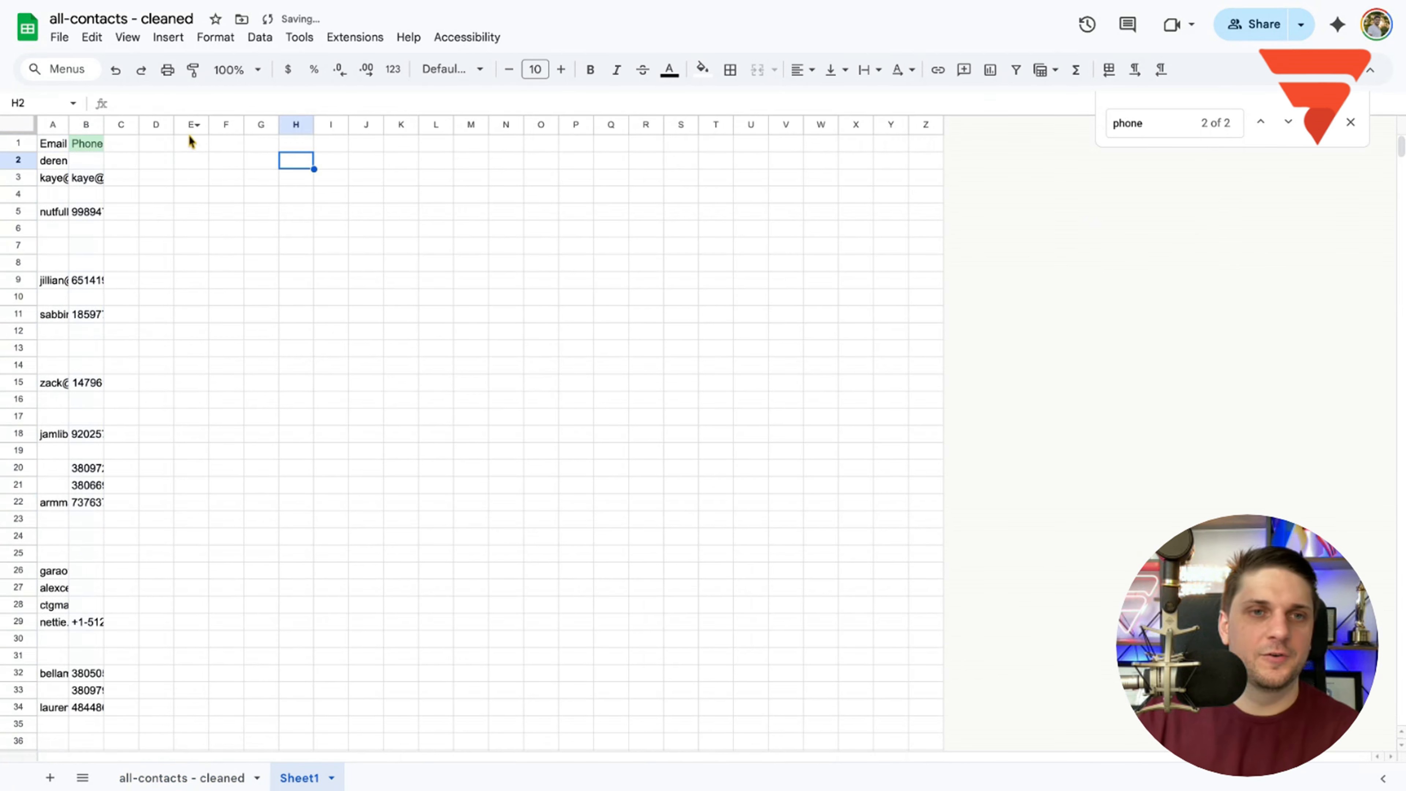
{"action": "left_click", "coordinate": [156, 125]}
{"action": "left_click", "coordinate": [926, 124], "text": "shift"}
{"action": "right_click", "coordinate": [859, 125]}
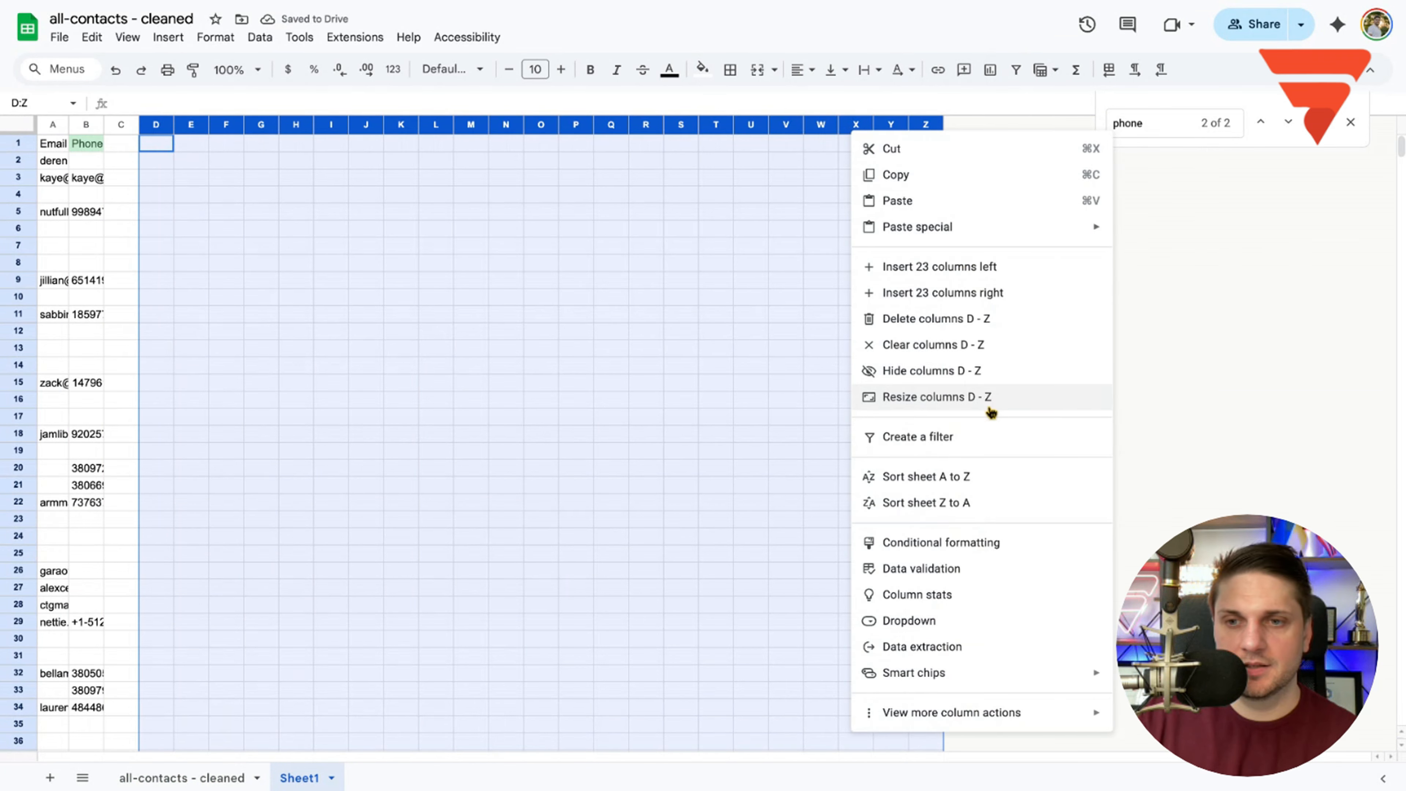
{"action": "left_click", "coordinate": [440, 194]}
- Delete the original "all-contacts - cleaned" sheet, keeping only Sheet1 in the spreadsheet
{"action": "left_click", "coordinate": [207, 778]}
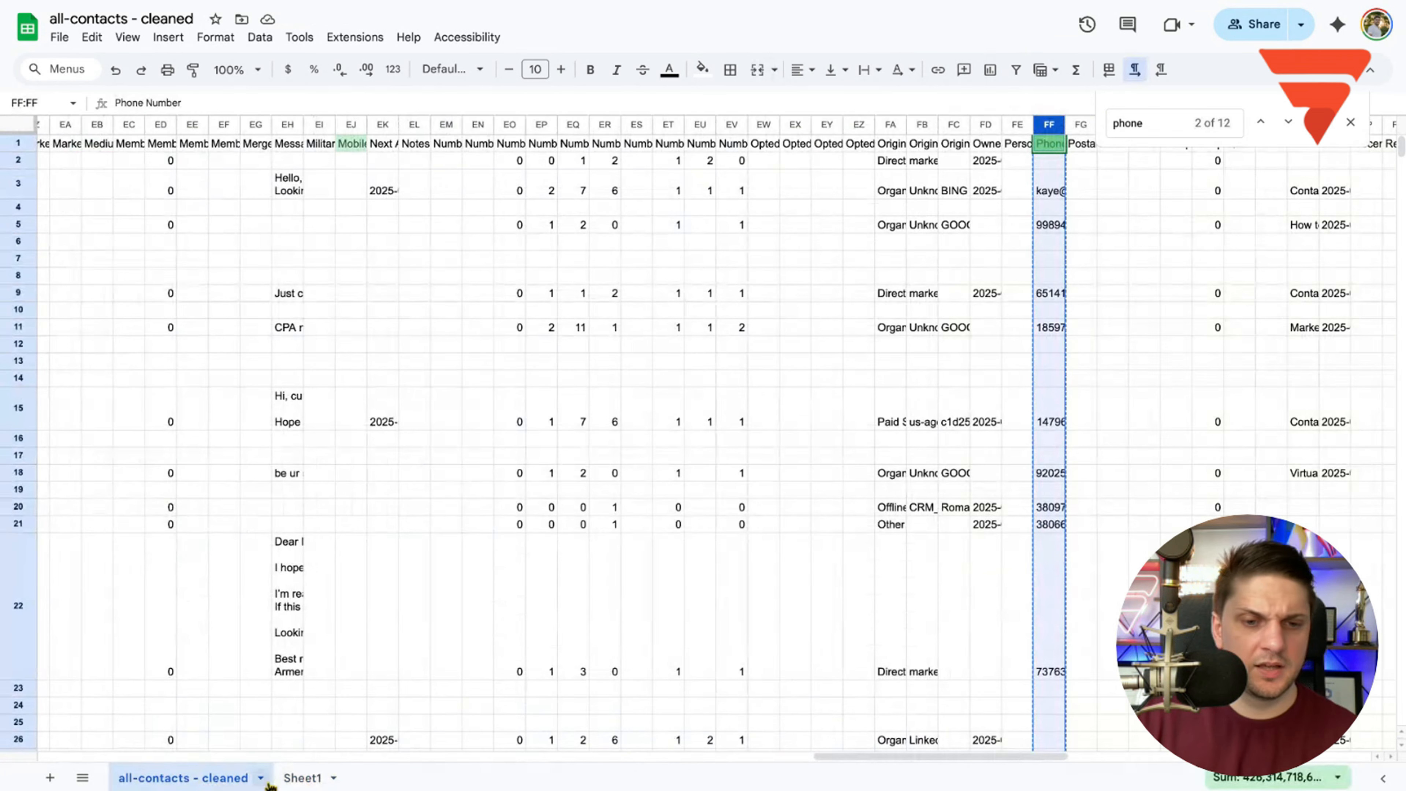
{"action": "left_click", "coordinate": [260, 777]}
{"action": "left_click", "coordinate": [159, 494]}
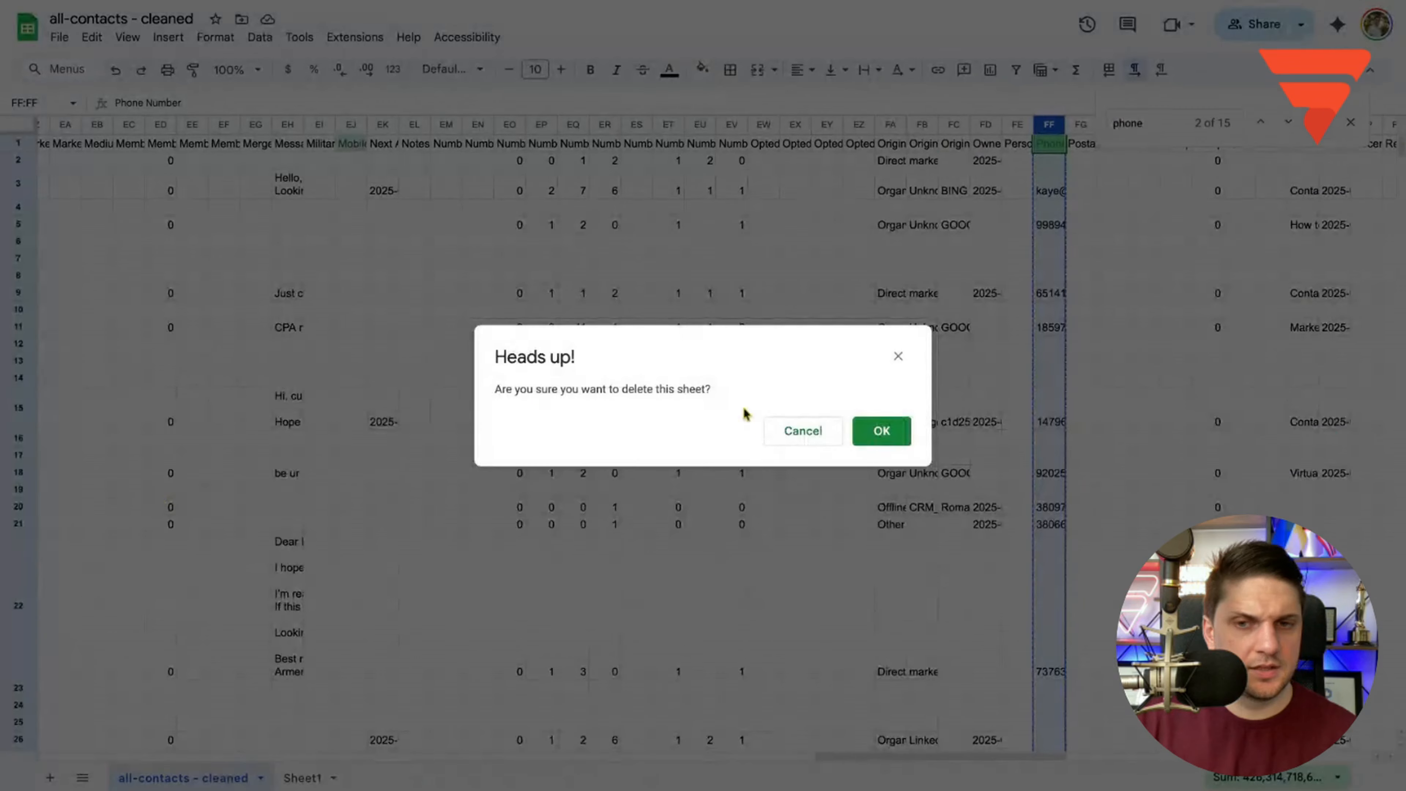
{"action": "left_click", "coordinate": [896, 428]}
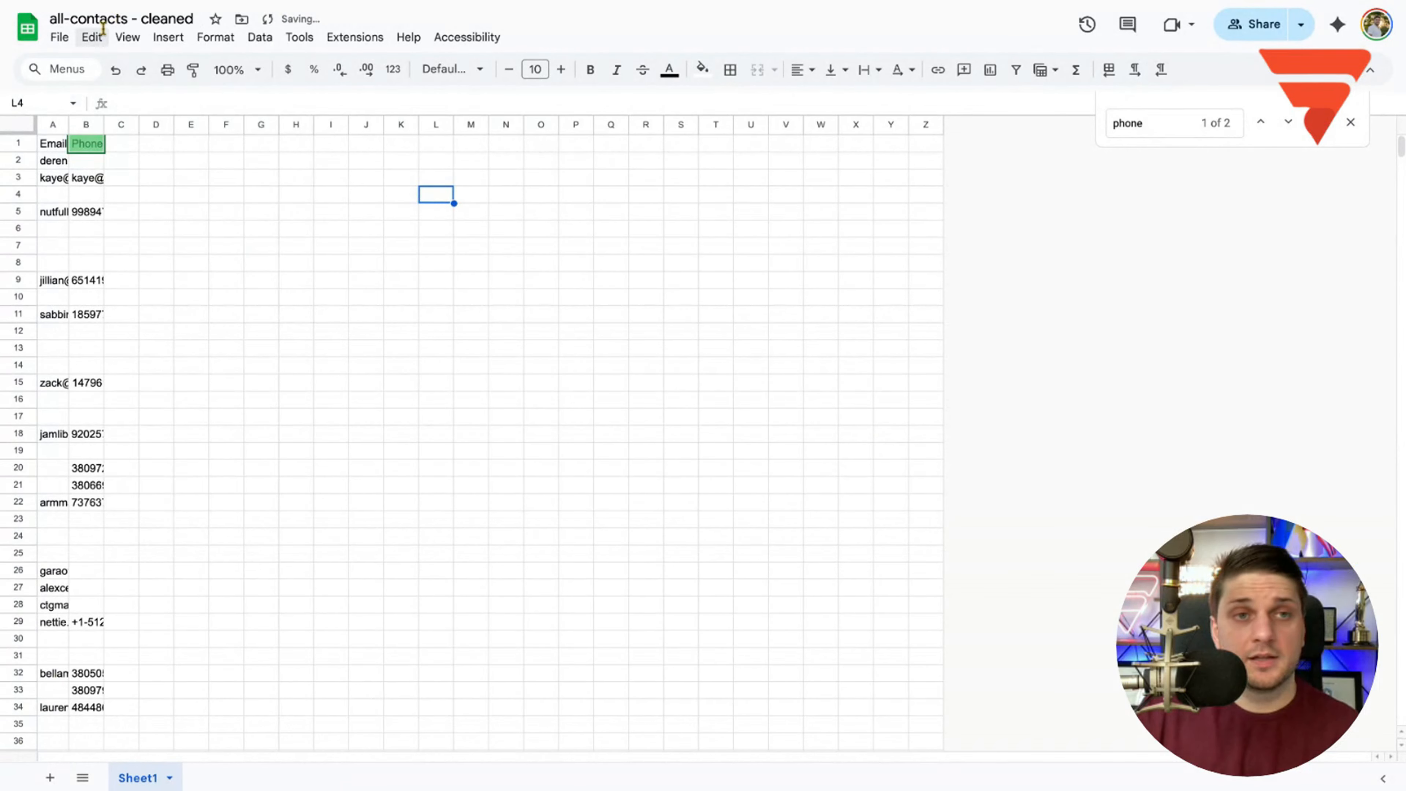
- Download Sheet1 as a Comma Separated Values (.csv) file
{"action": "left_click", "coordinate": [64, 41]}
{"action": "mouse_move", "coordinate": [188, 236]}
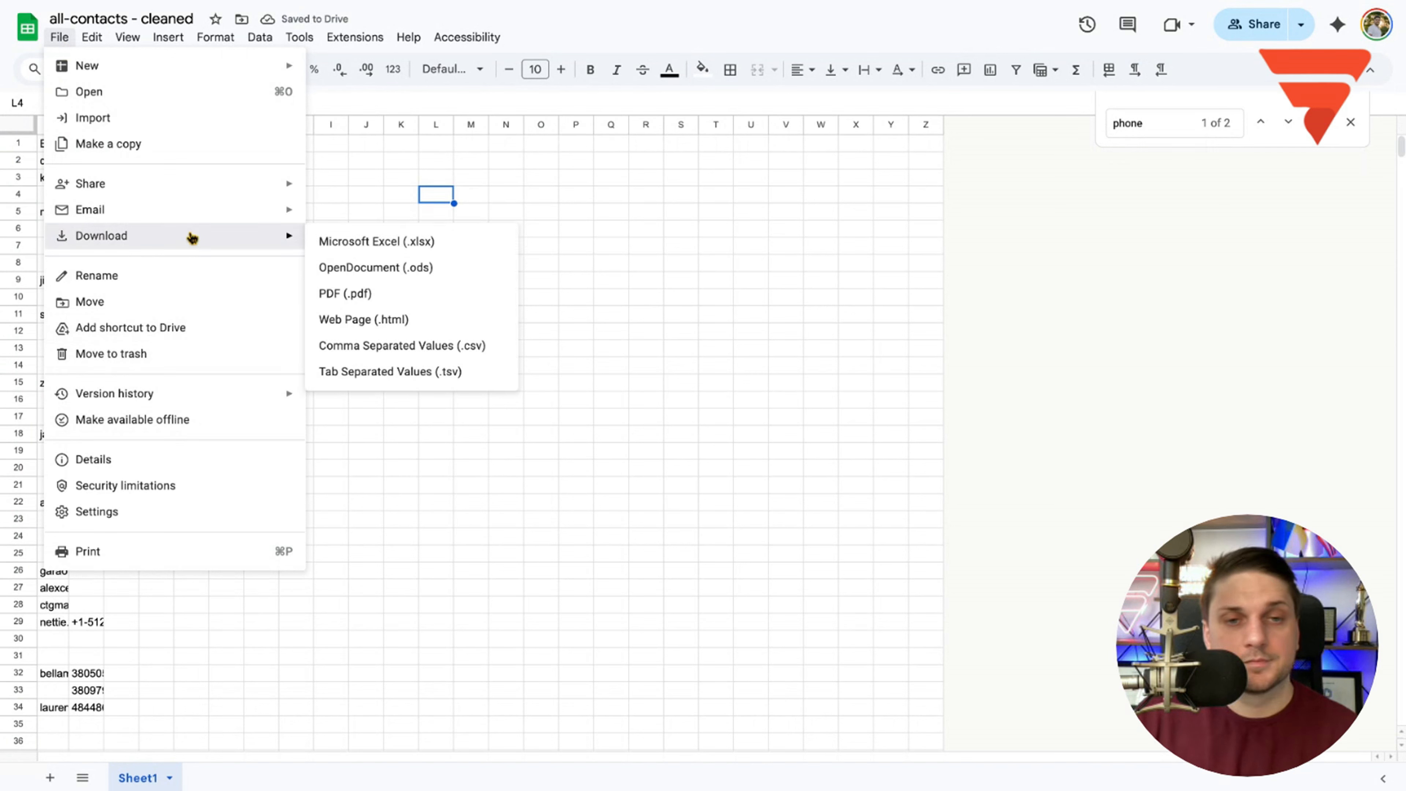
{"action": "left_click", "coordinate": [434, 348]}
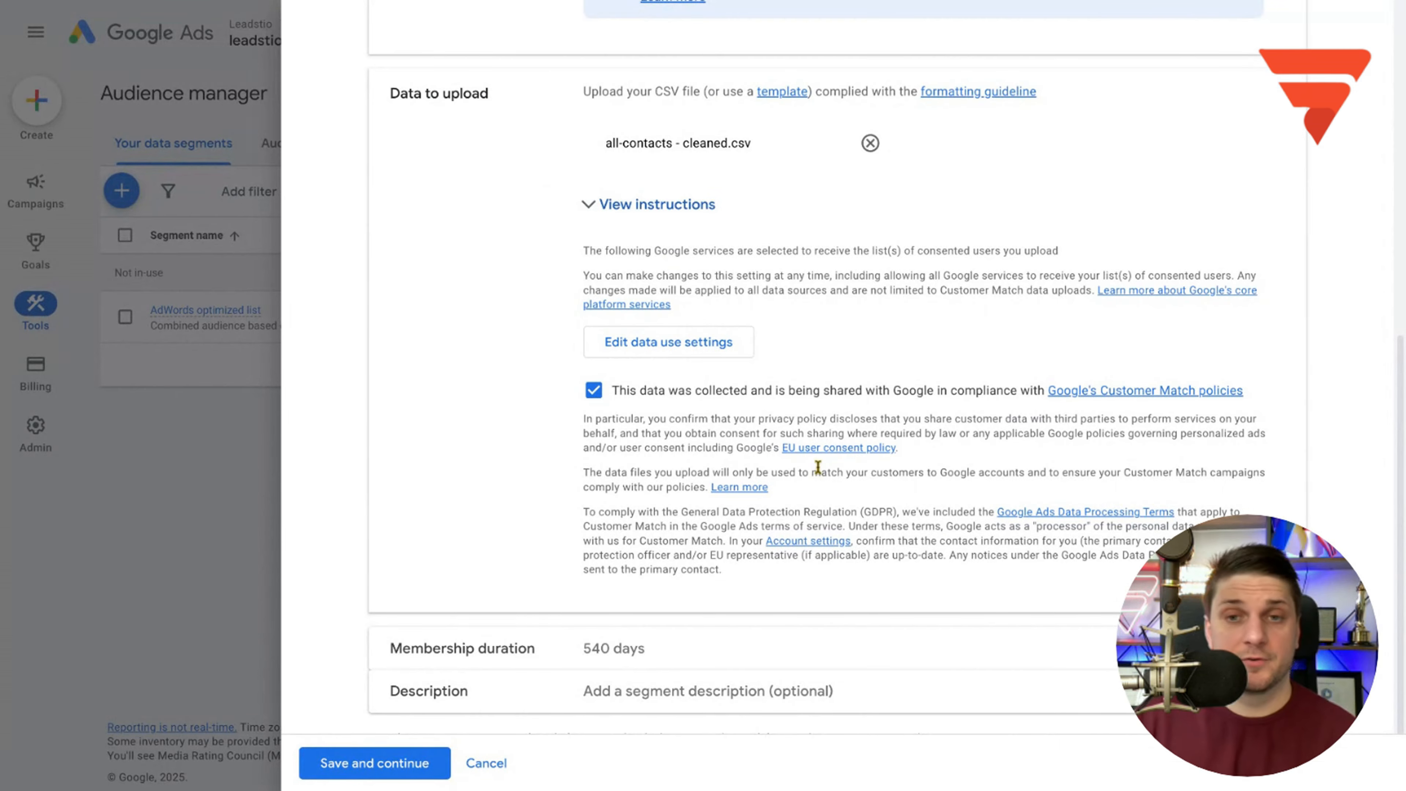
- In Google Ads, replace the customer list's upload file with "all-contacts - cleaned - Sheet1 (1).csv"
{"action": "scroll", "coordinate": [856, 398], "scroll_direction": "up", "scroll_amount": 3}
{"action": "left_click", "coordinate": [870, 294]}
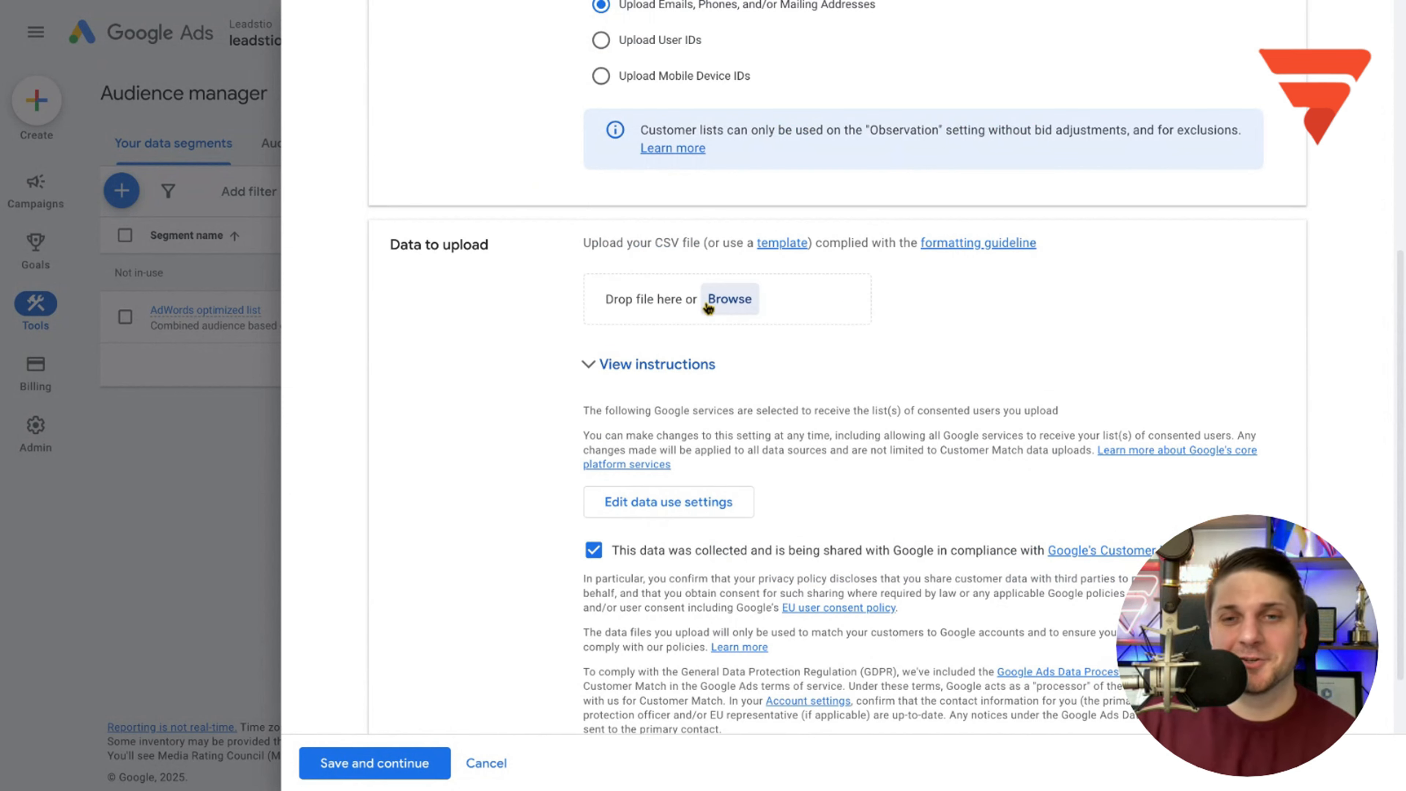
{"action": "left_click", "coordinate": [736, 300]}
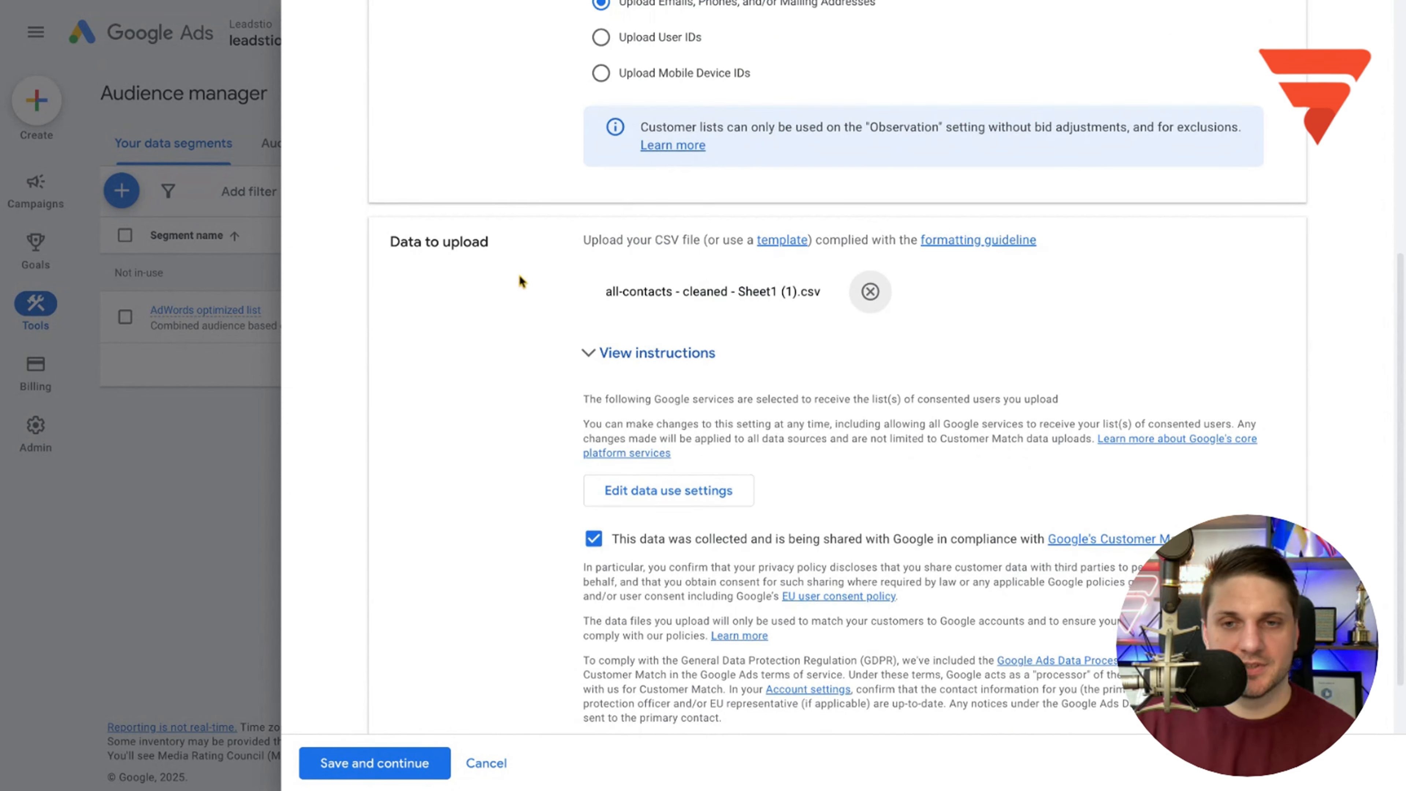
- Save the new customer list with the uploaded contact file and close its summary
{"action": "scroll", "coordinate": [368, 505], "scroll_direction": "down", "scroll_amount": 2}
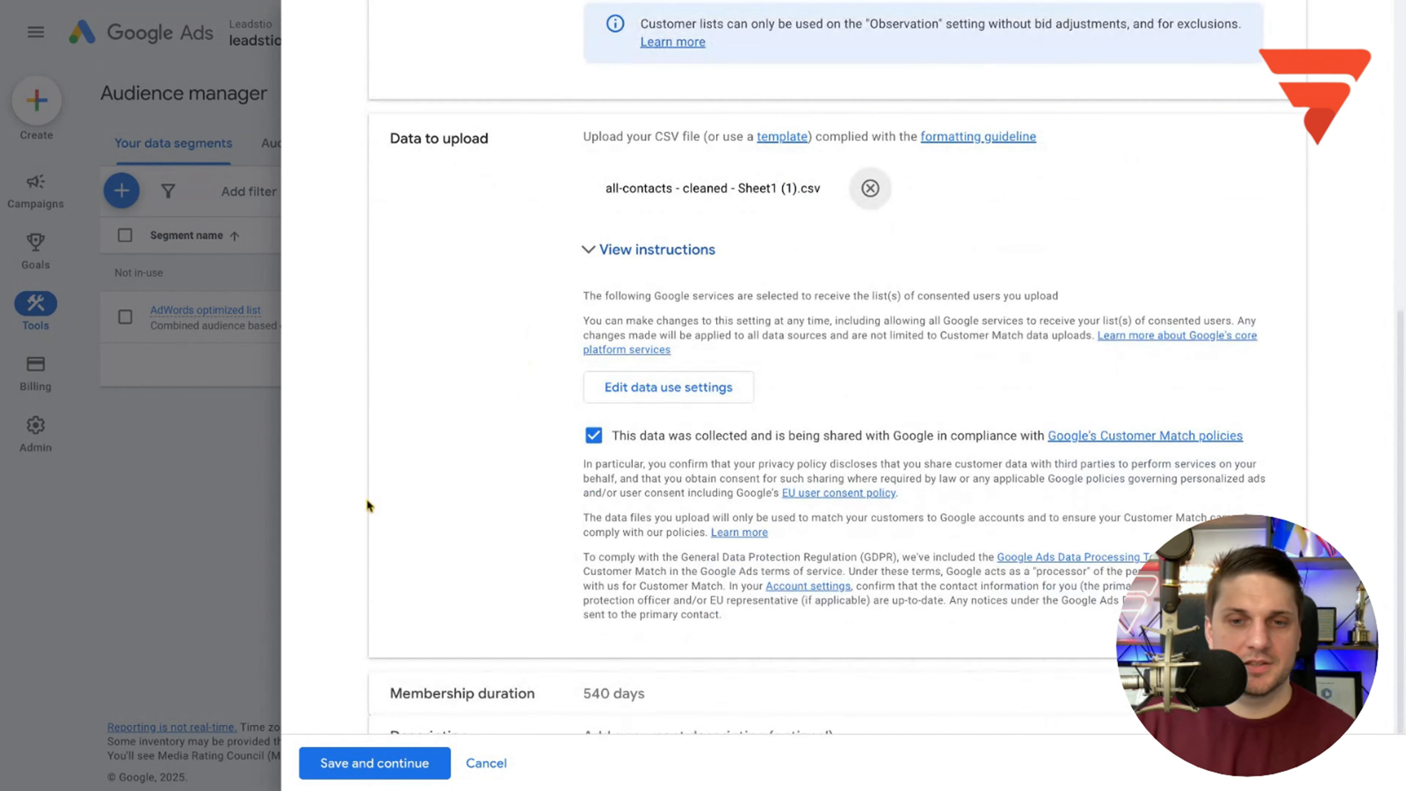
{"action": "scroll", "coordinate": [368, 505], "scroll_direction": "down", "scroll_amount": 2}
{"action": "left_click", "coordinate": [377, 762]}
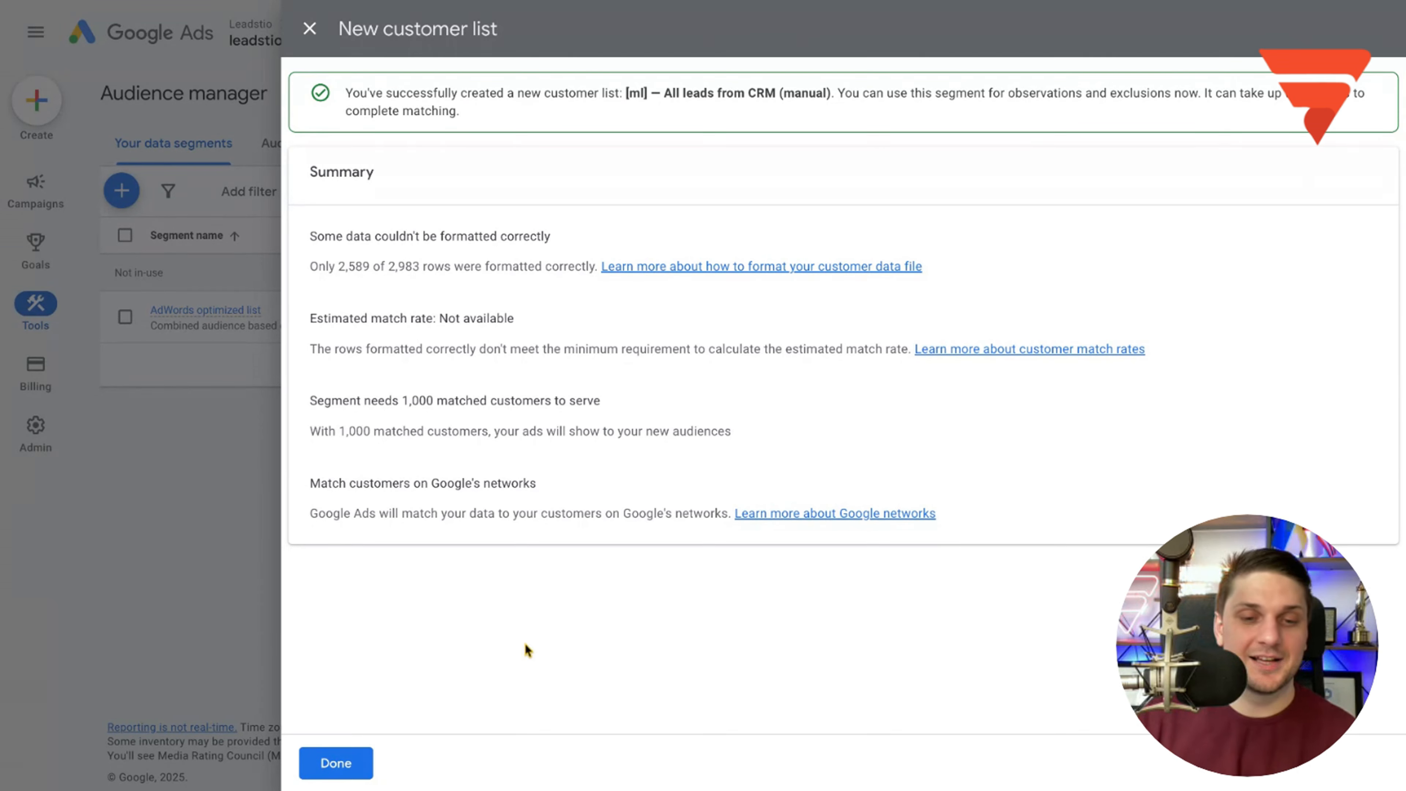
{"action": "left_click", "coordinate": [355, 767]}
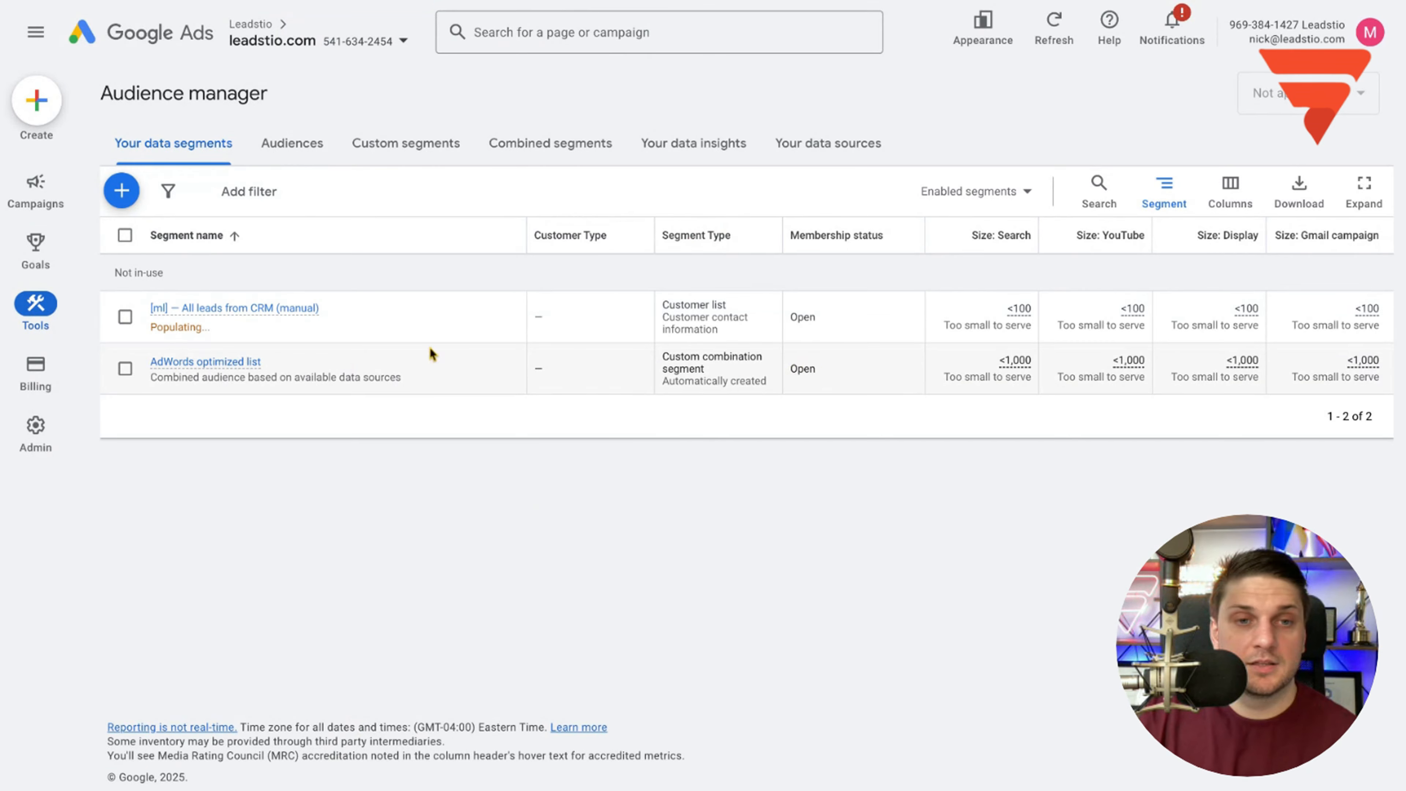
- Start another customer list segment and connect HubSpot as its data source through a direct connection
{"action": "left_click", "coordinate": [124, 205]}
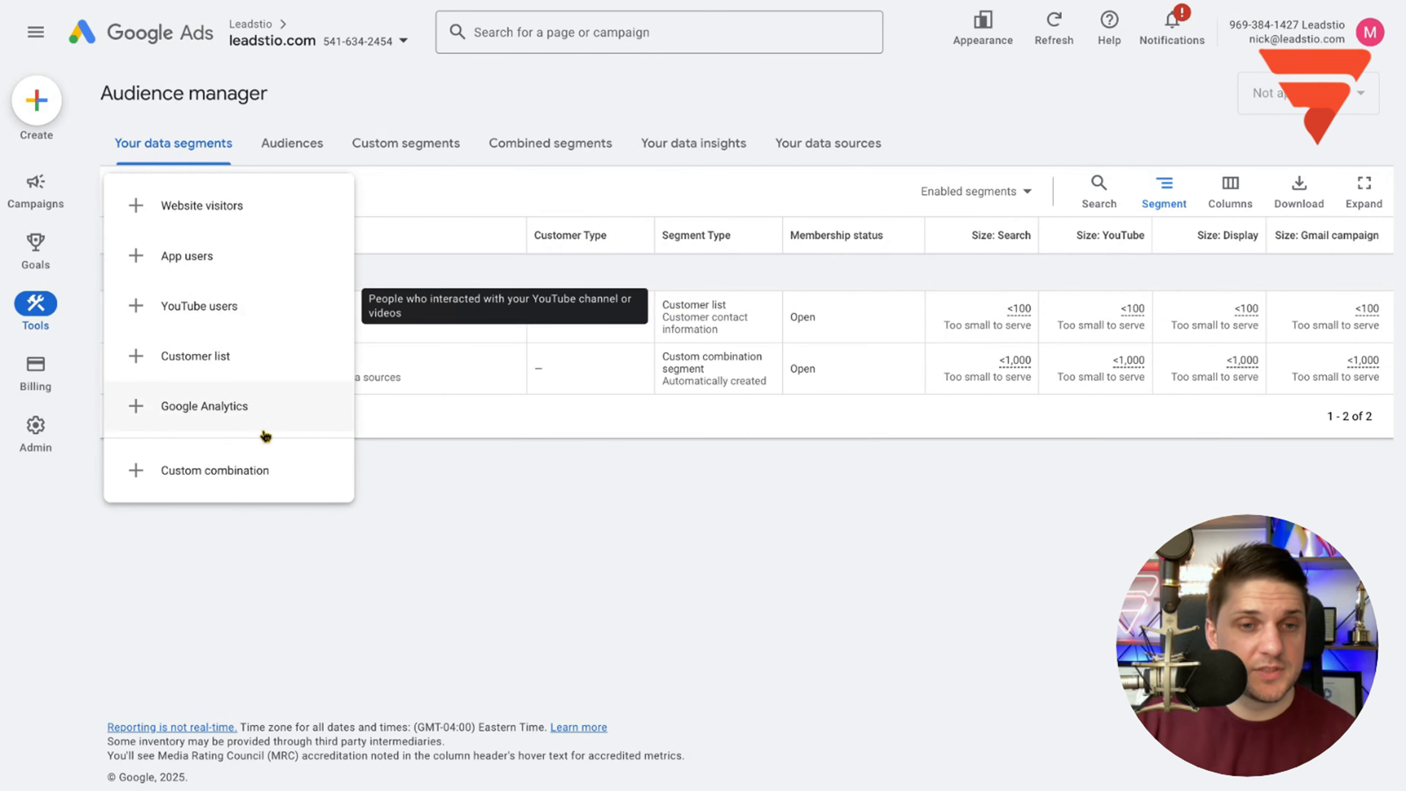
{"action": "left_click", "coordinate": [240, 376]}
{"action": "left_click", "coordinate": [923, 291]}
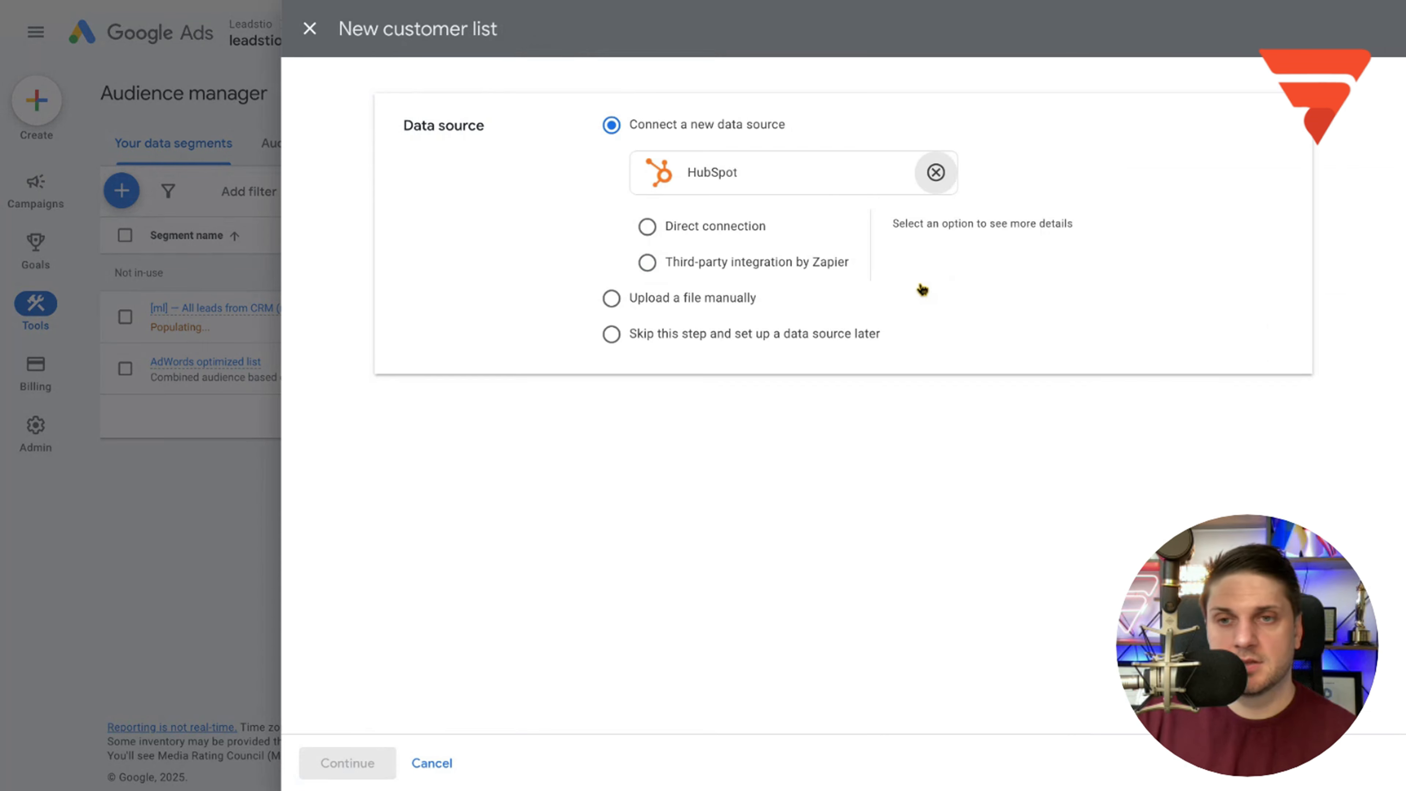
{"action": "left_click", "coordinate": [703, 227]}
{"action": "left_click", "coordinate": [668, 305]}
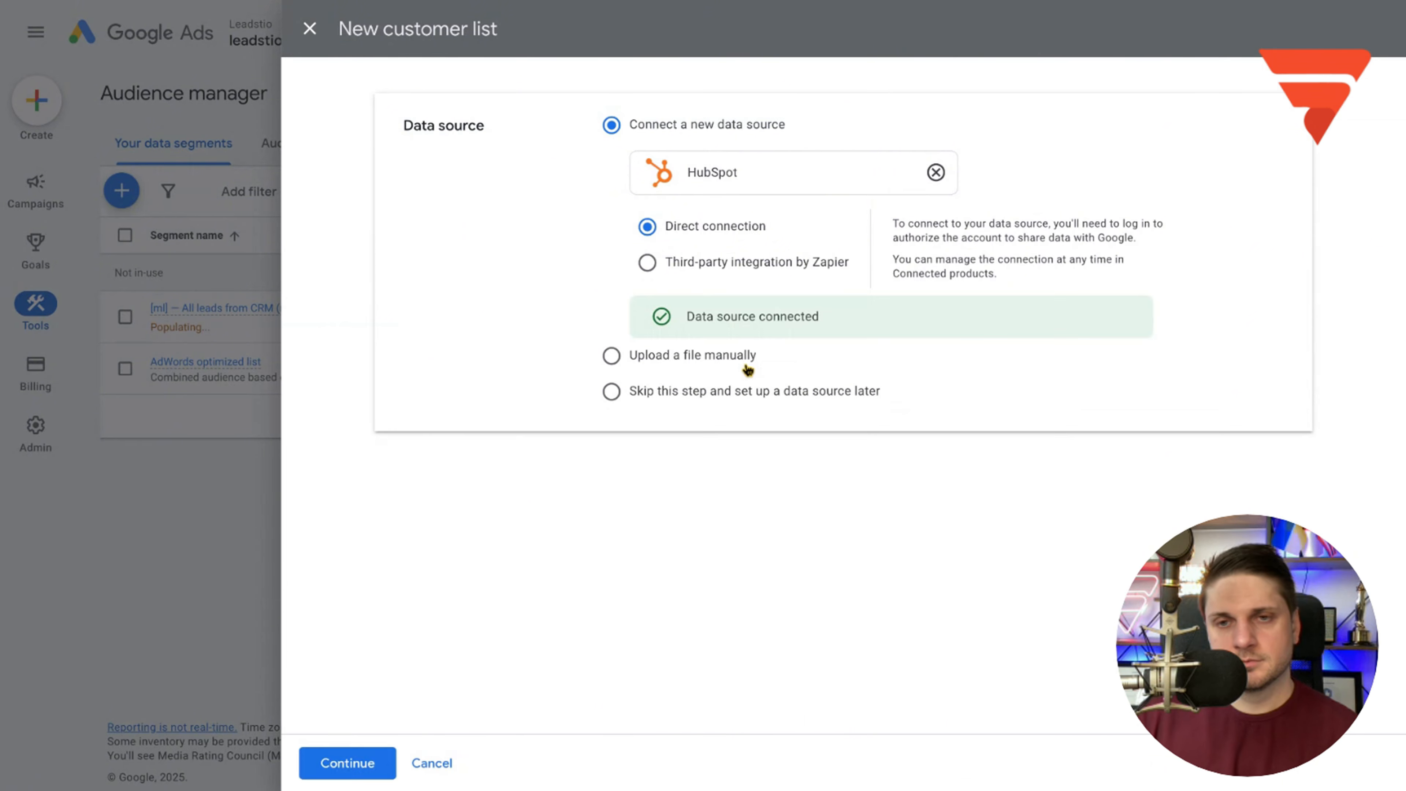
- Continue to the connection setup and select the list "[ml] — All contacts without our primogenitors" for import
{"action": "left_click", "coordinate": [361, 763]}
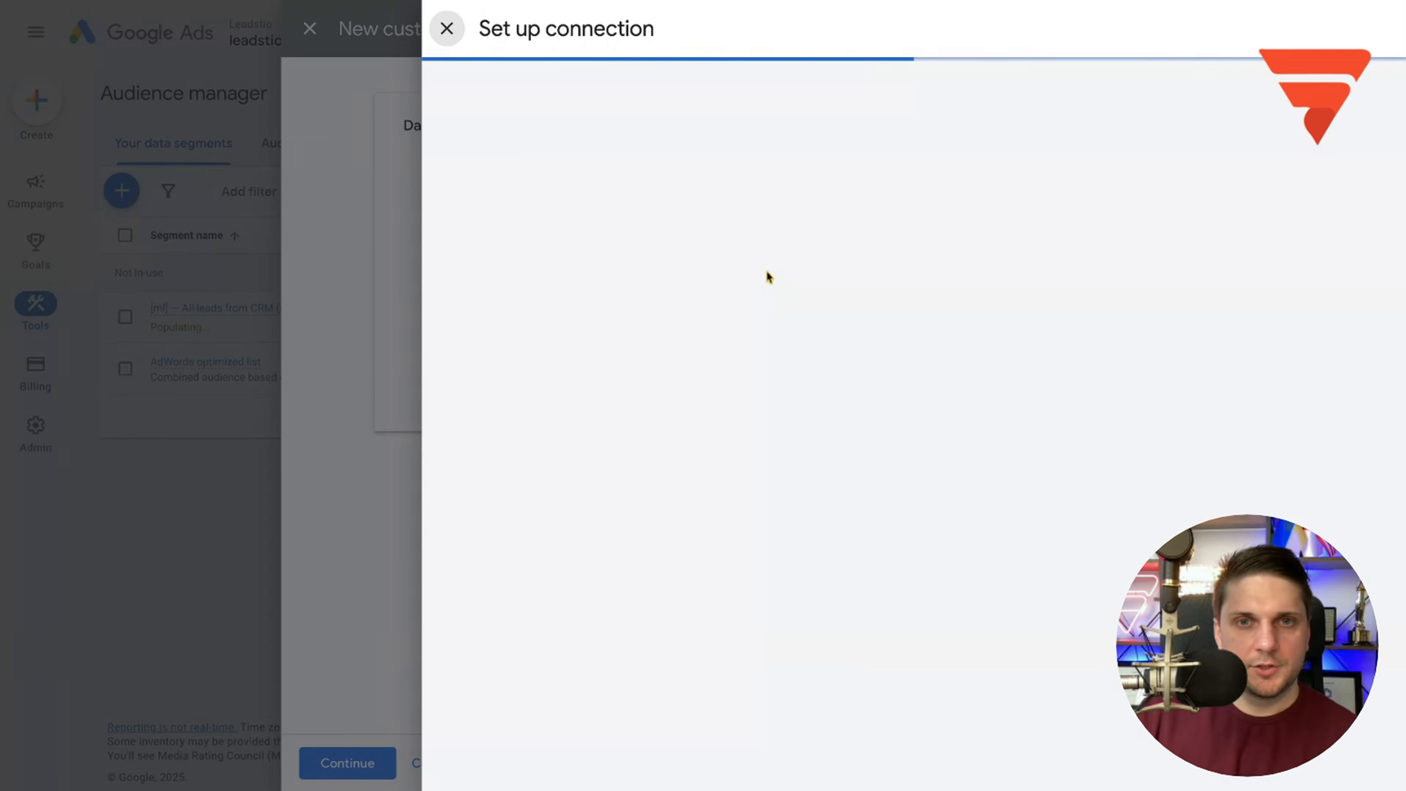
{"action": "left_click", "coordinate": [686, 361]}
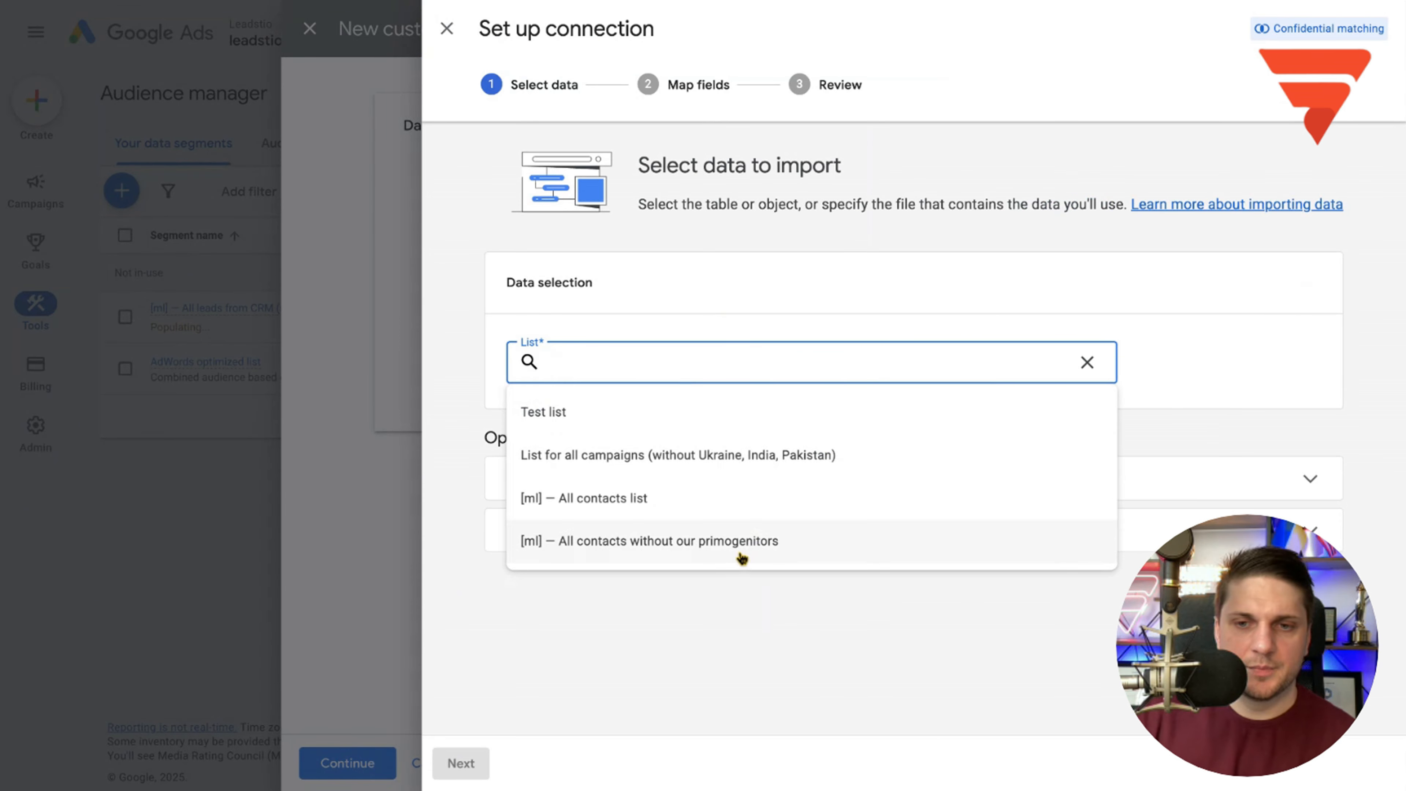
{"action": "left_click", "coordinate": [742, 550]}
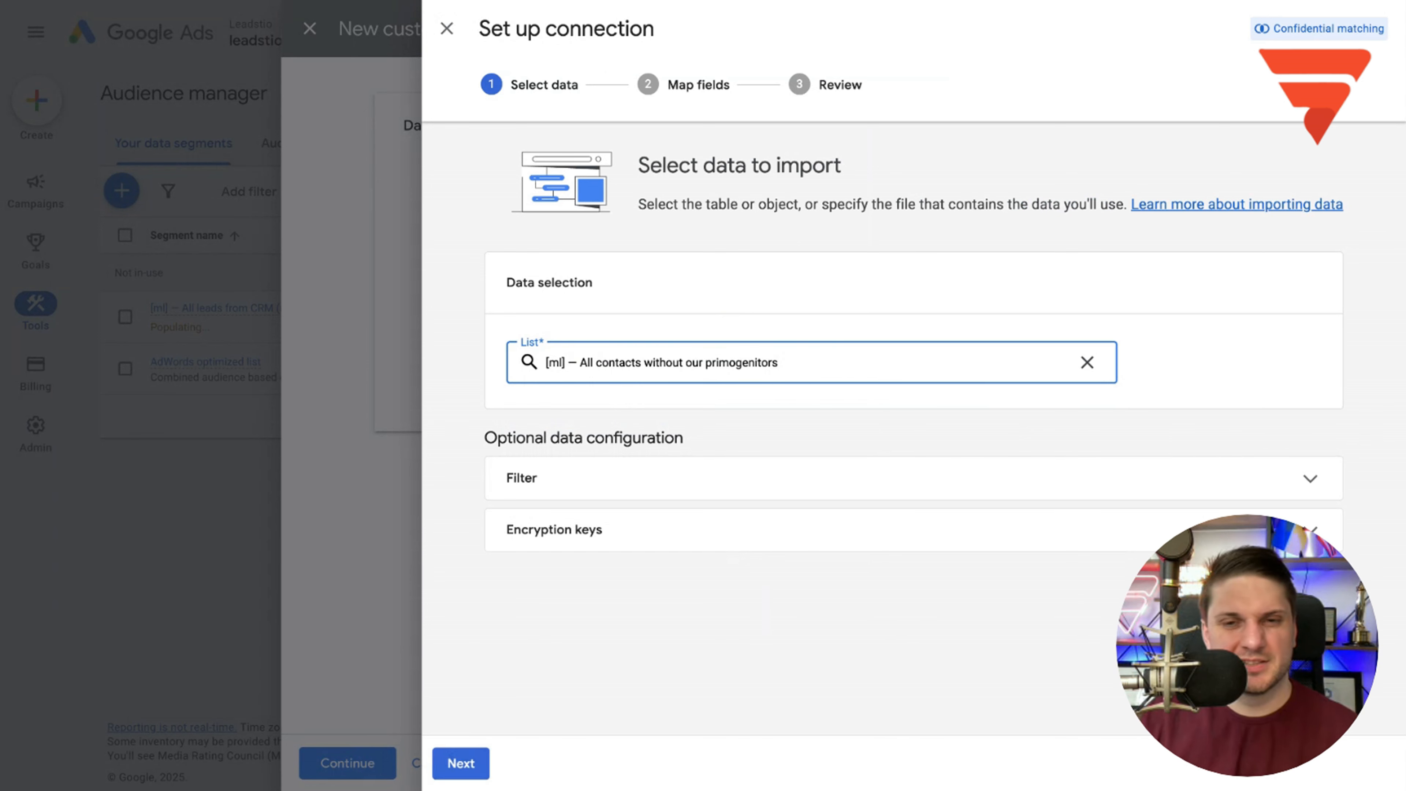
- Expand the optional import filter and look through the fields available for its conditions
{"action": "left_click", "coordinate": [640, 487]}
{"action": "scroll", "coordinate": [602, 648], "scroll_direction": "down", "scroll_amount": 2}
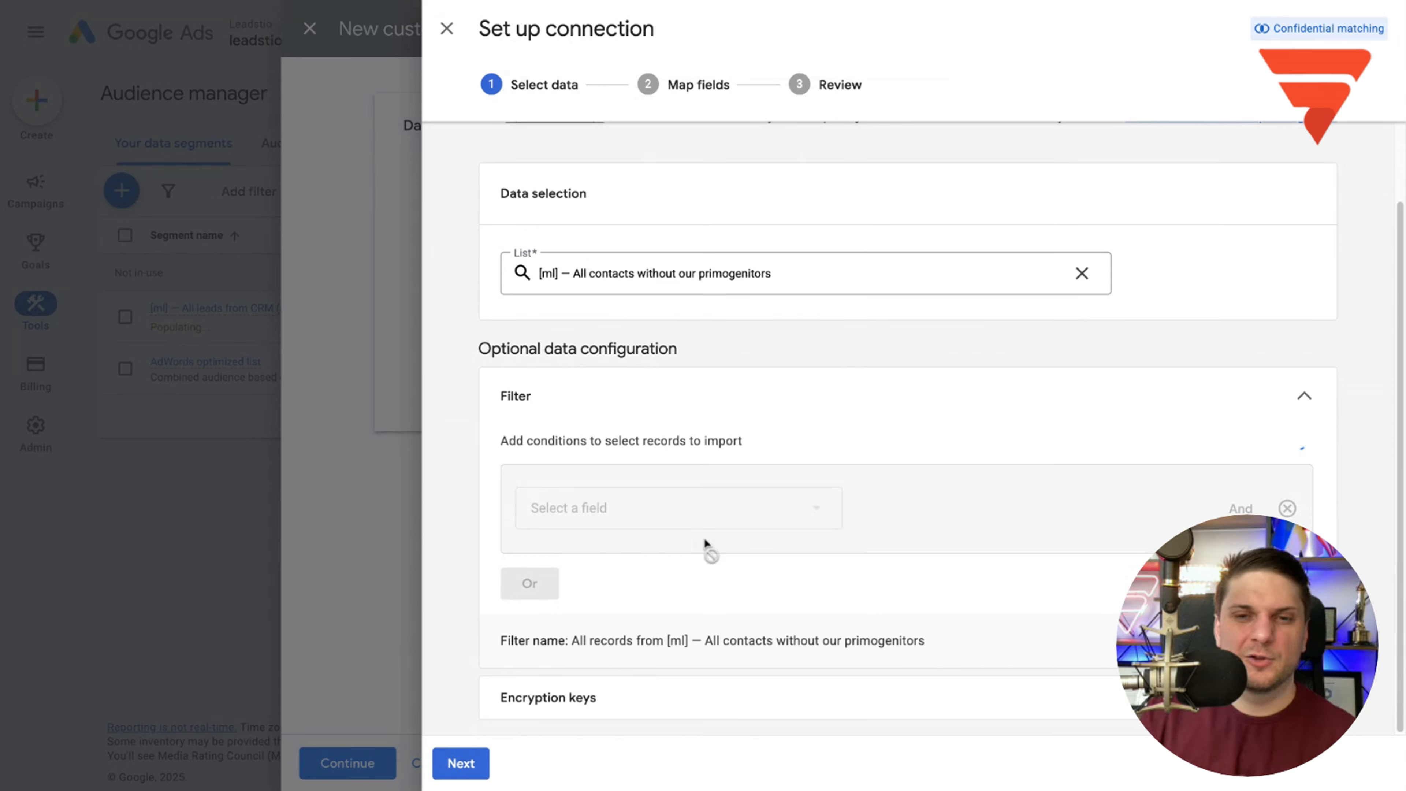
{"action": "left_click", "coordinate": [627, 517]}
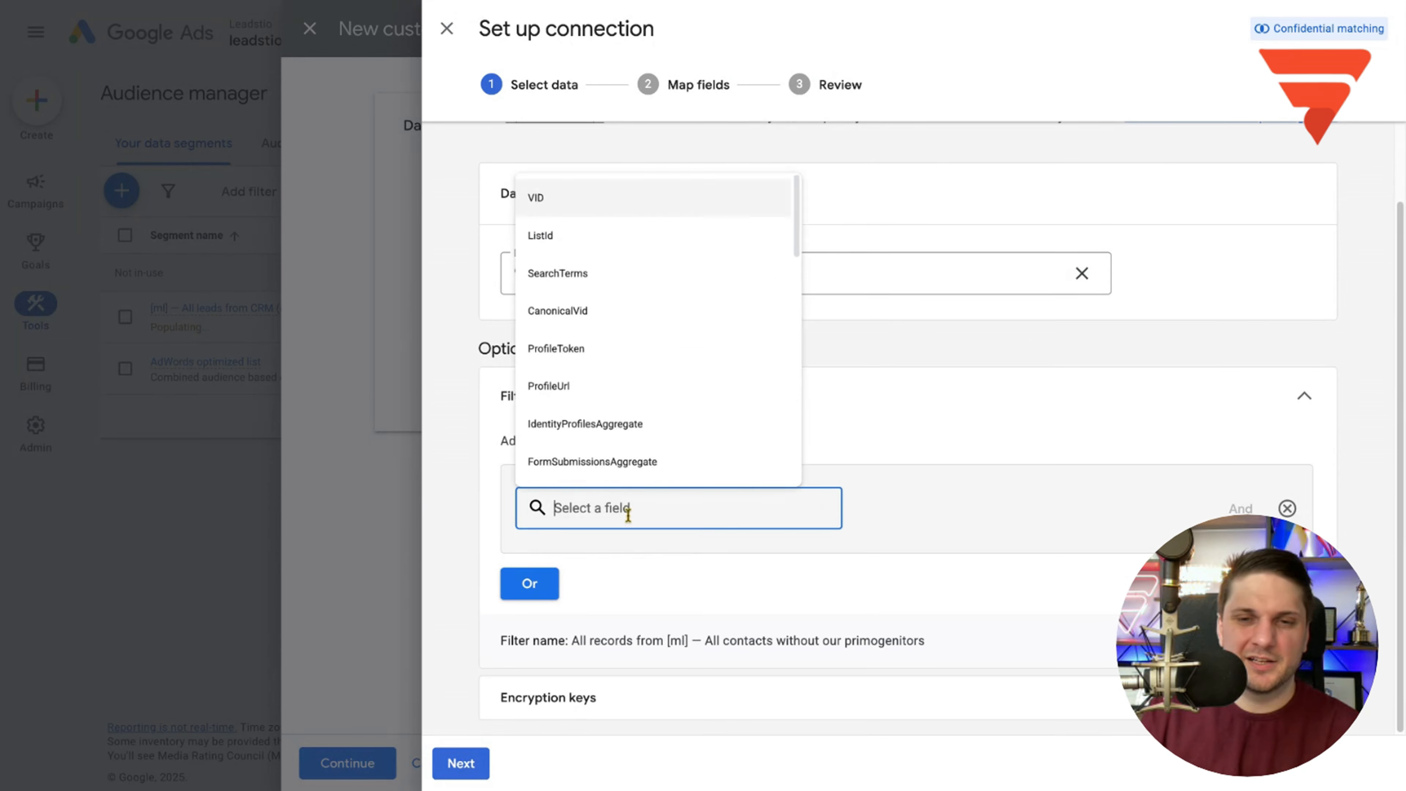
{"action": "left_click", "coordinate": [920, 361]}
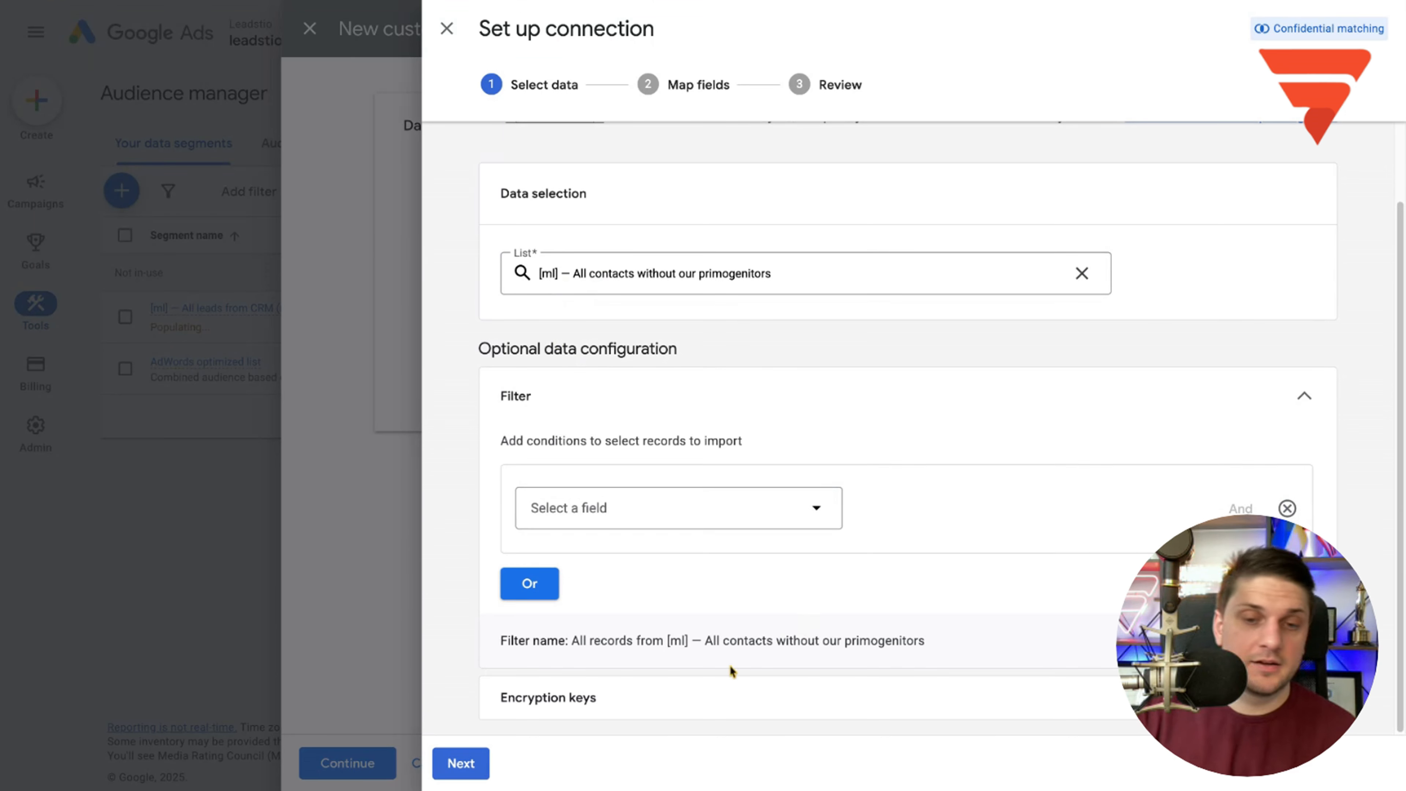
- Accept the suggested field mapping, check the daily update schedule and finish the HubSpot connection
{"action": "left_click", "coordinate": [467, 767]}
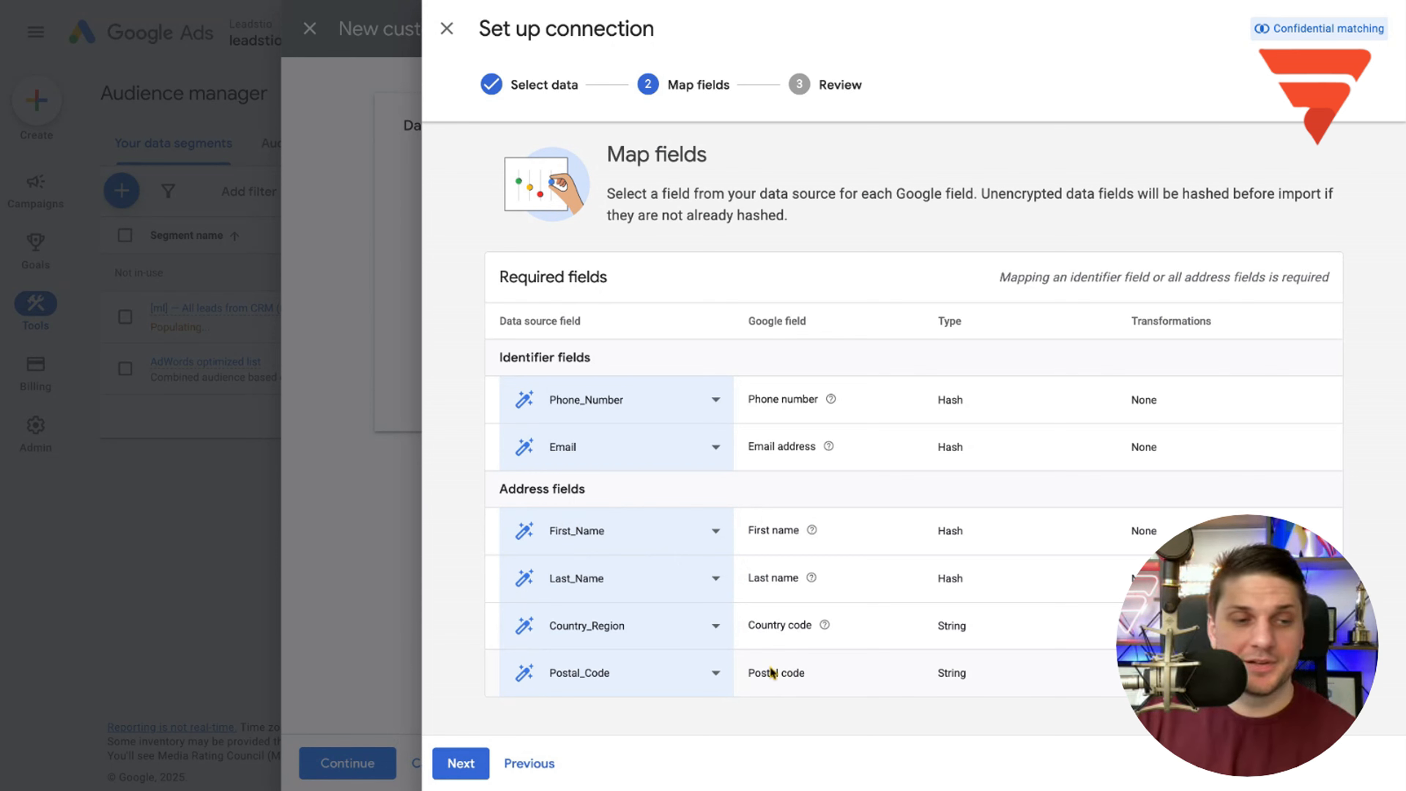
{"action": "left_click", "coordinate": [461, 763]}
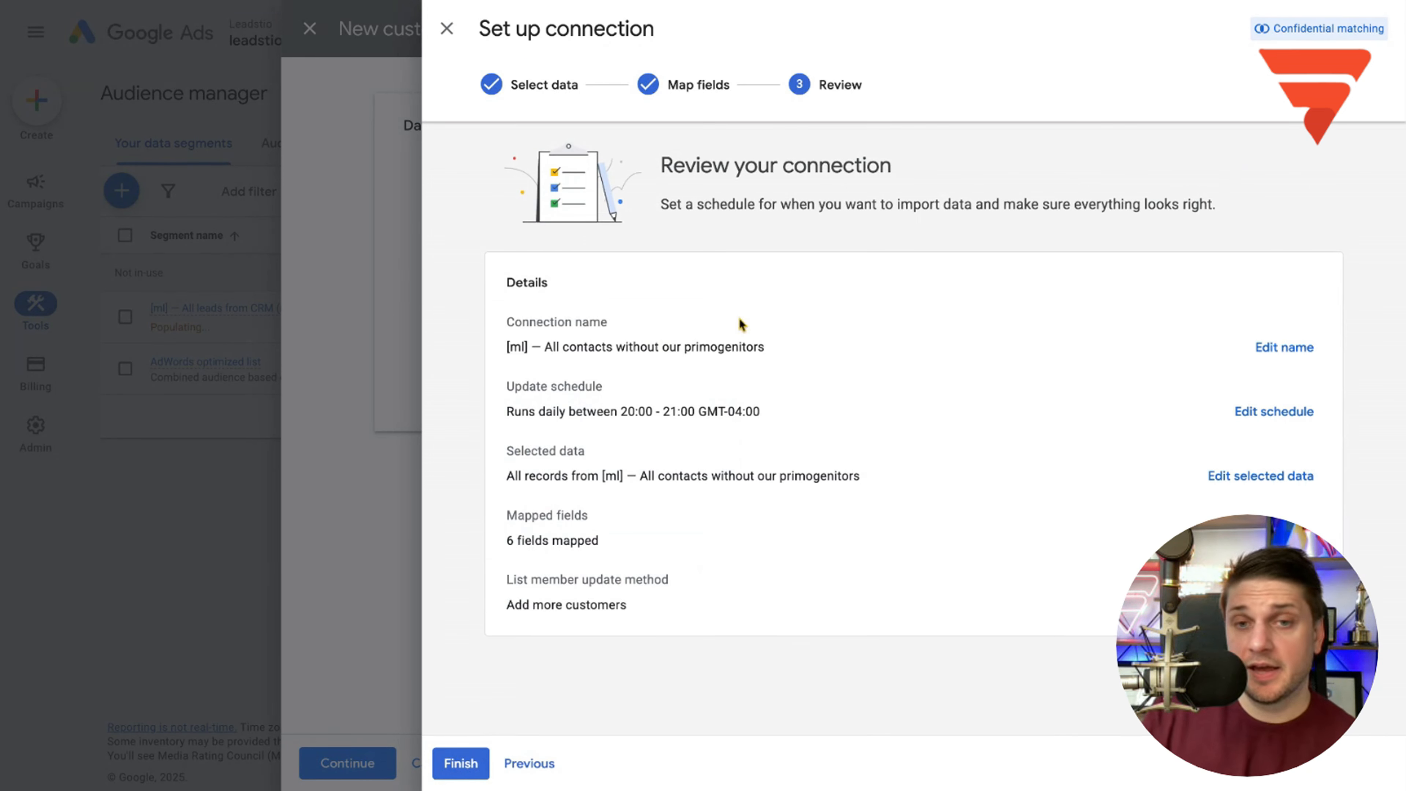
{"action": "left_click_drag", "start_coordinate": [536, 411], "coordinate": [742, 411]}
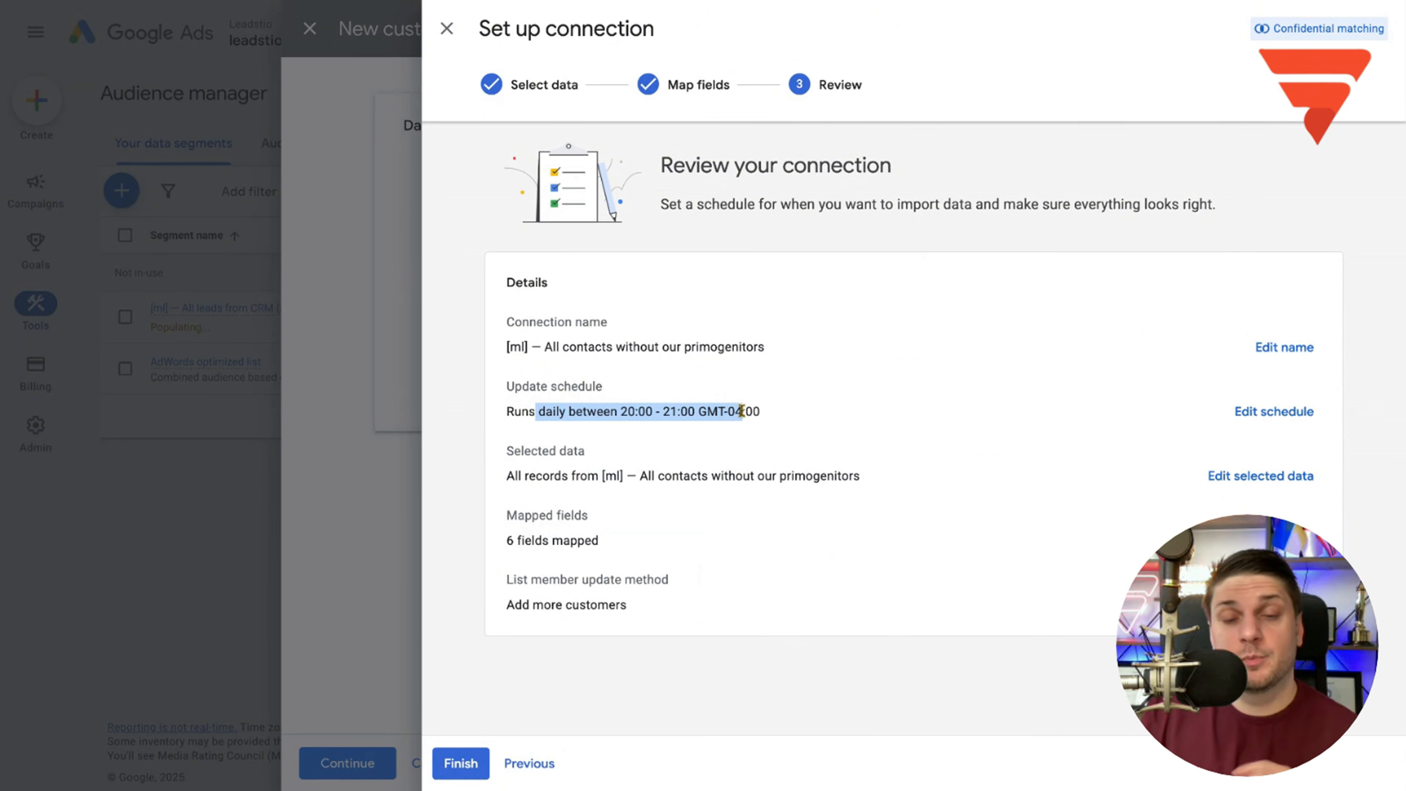
{"action": "left_click", "coordinate": [782, 413]}
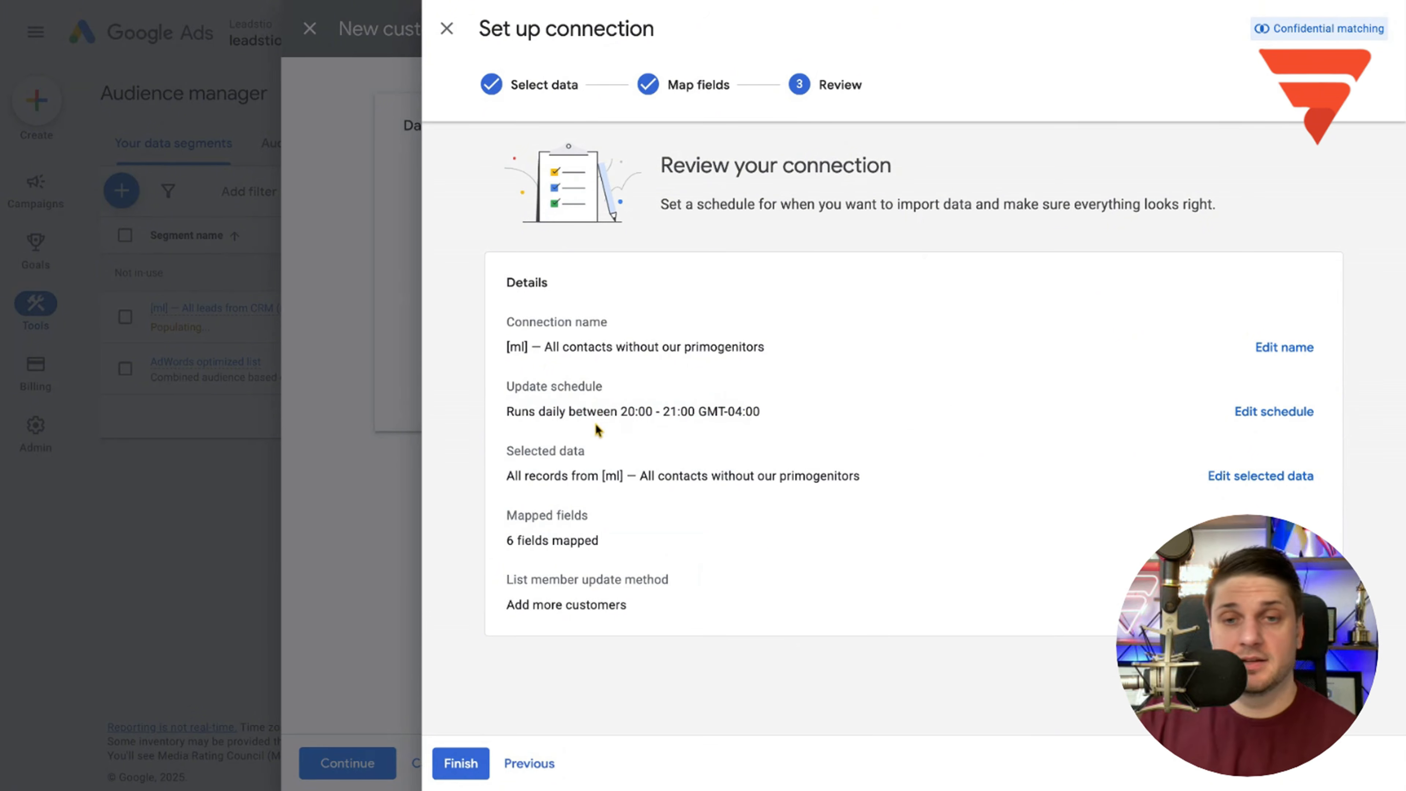
{"action": "left_click_drag", "start_coordinate": [587, 411], "coordinate": [506, 411]}
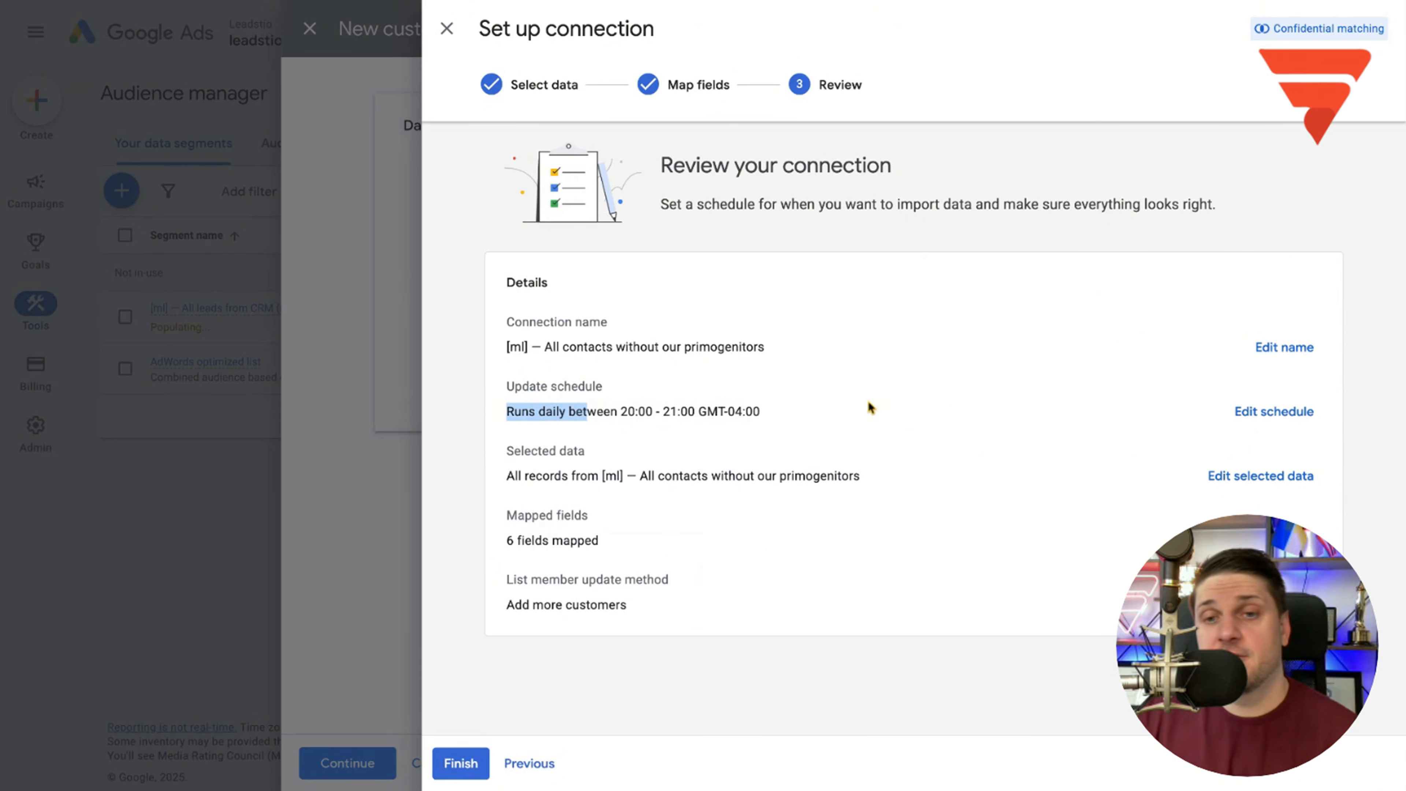
{"action": "left_click", "coordinate": [471, 758]}
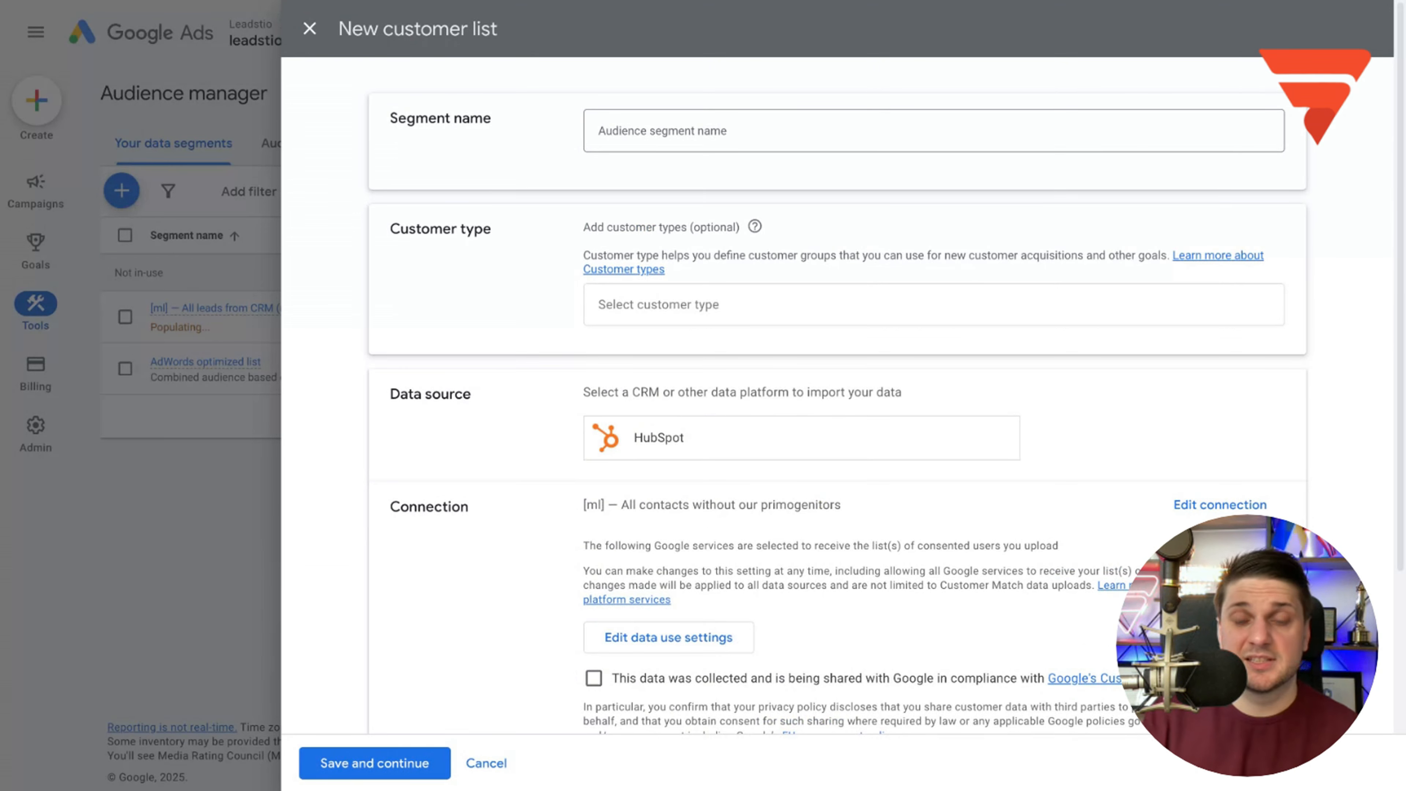
- Name the new HubSpot-based customer list segment "[ml] — All leads (HubSpot integration)"
{"action": "scroll", "coordinate": [790, 452], "scroll_direction": "down", "scroll_amount": 2}
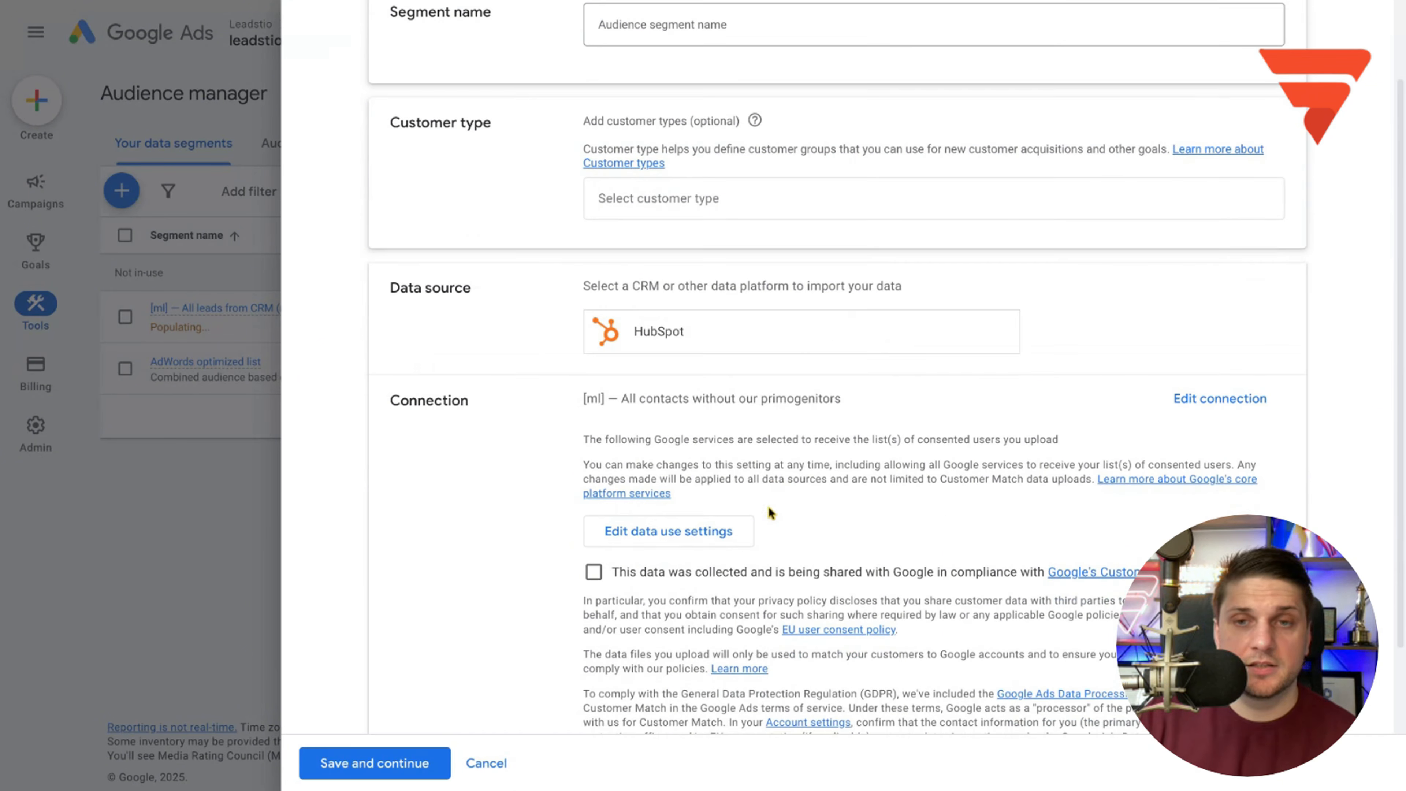
{"action": "scroll", "coordinate": [758, 550], "scroll_direction": "up", "scroll_amount": 2}
{"action": "left_click", "coordinate": [665, 131]}
{"action": "type", "text": "[ml]"}
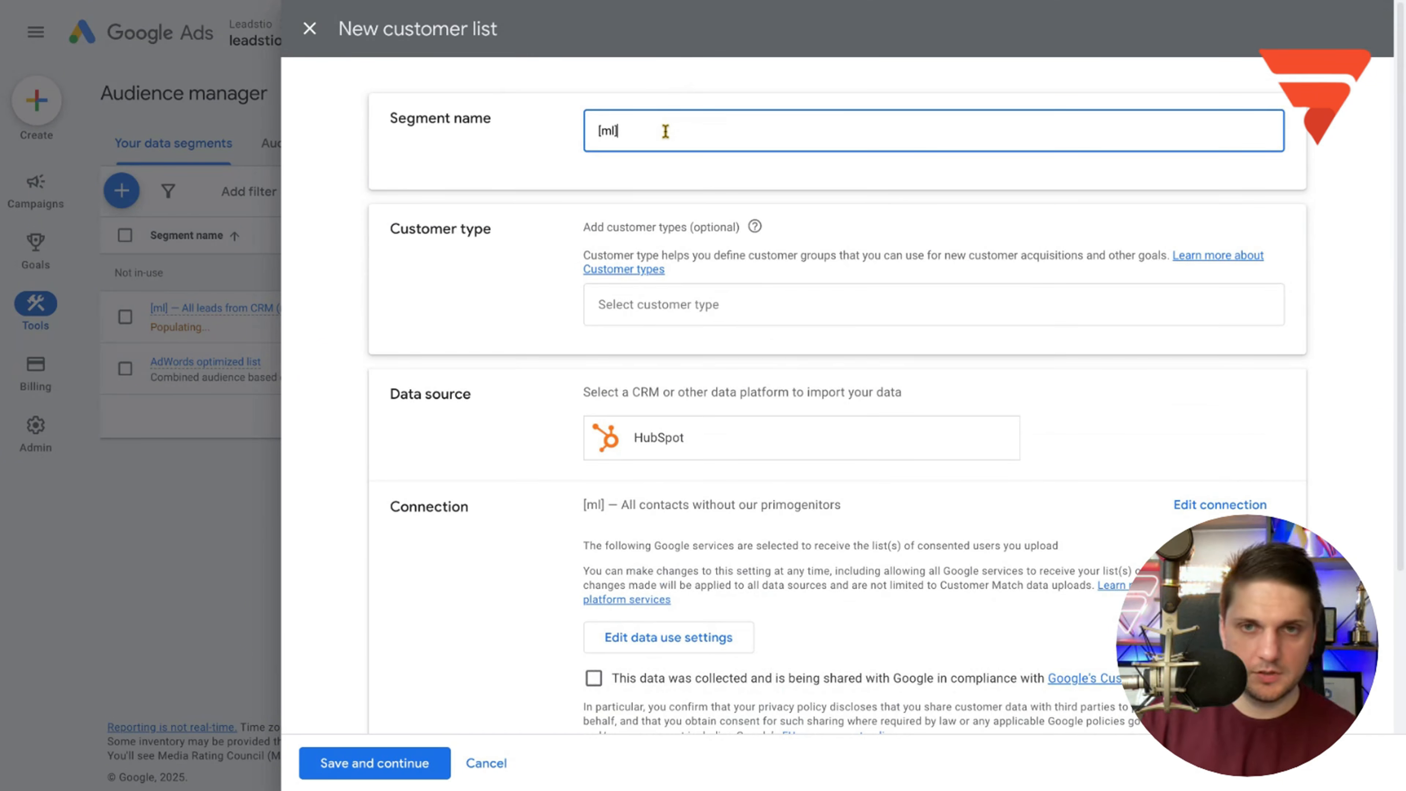
{"action": "type", "text": " — All le"}
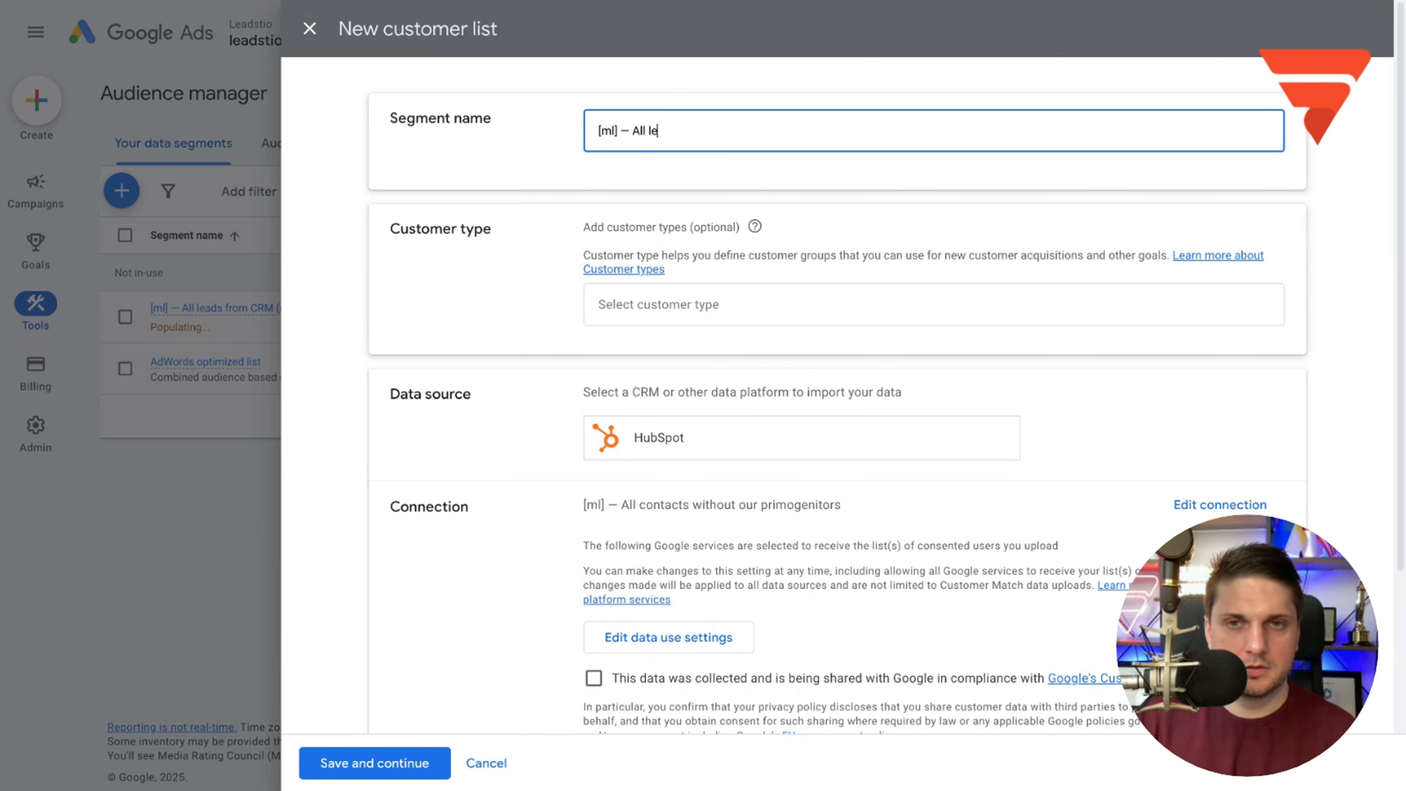
{"action": "type", "text": "ads ("}
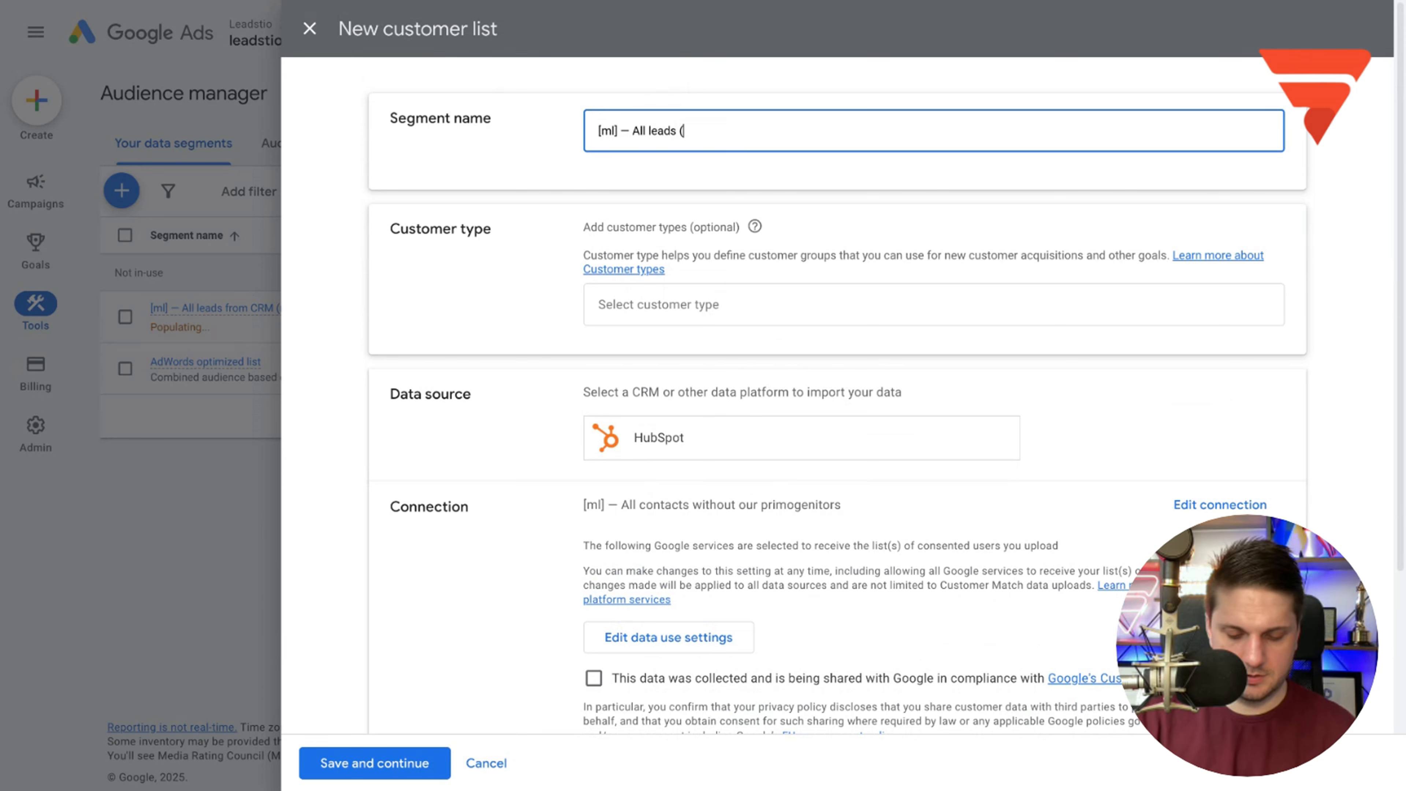
{"action": "type", "text": "Hubs"}
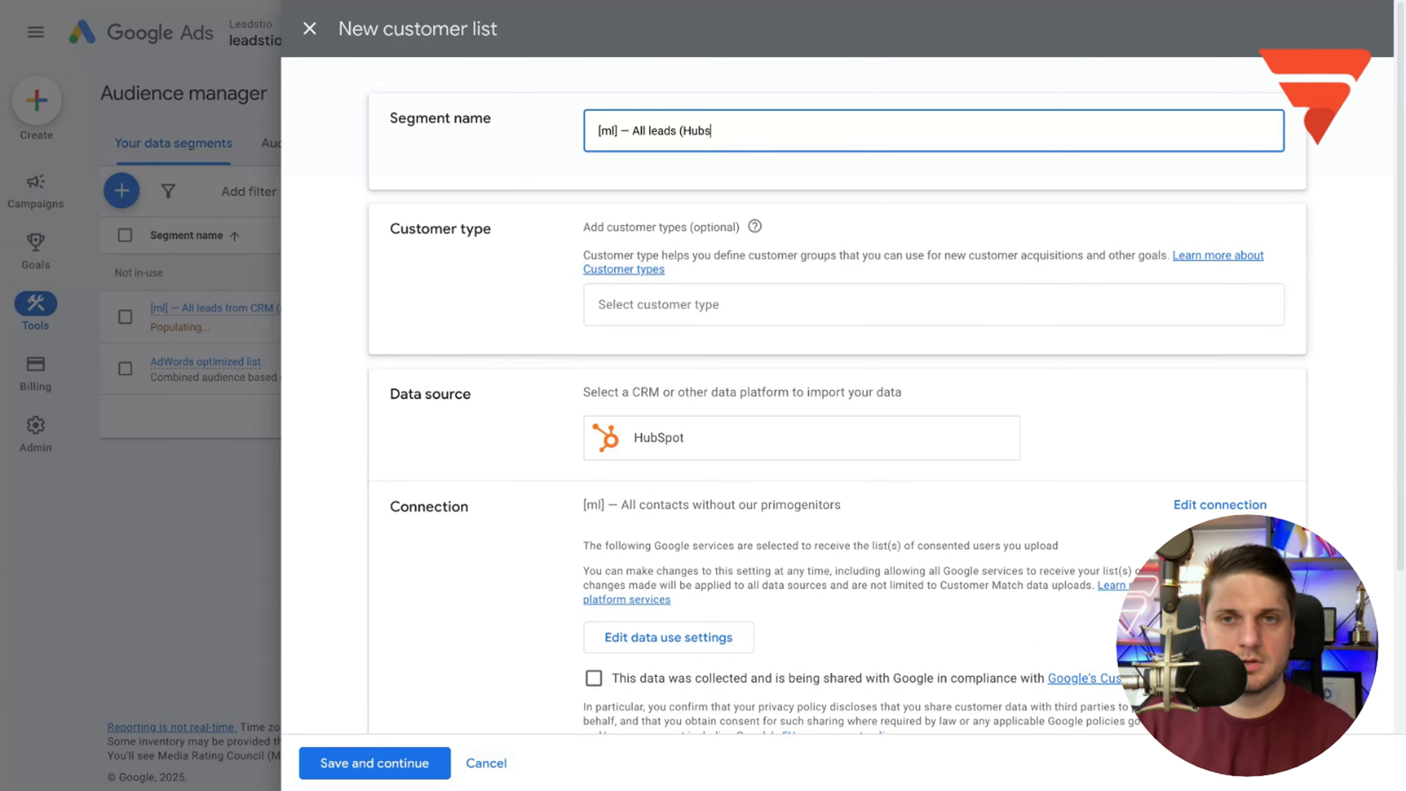
{"action": "type", "text": "Po"}
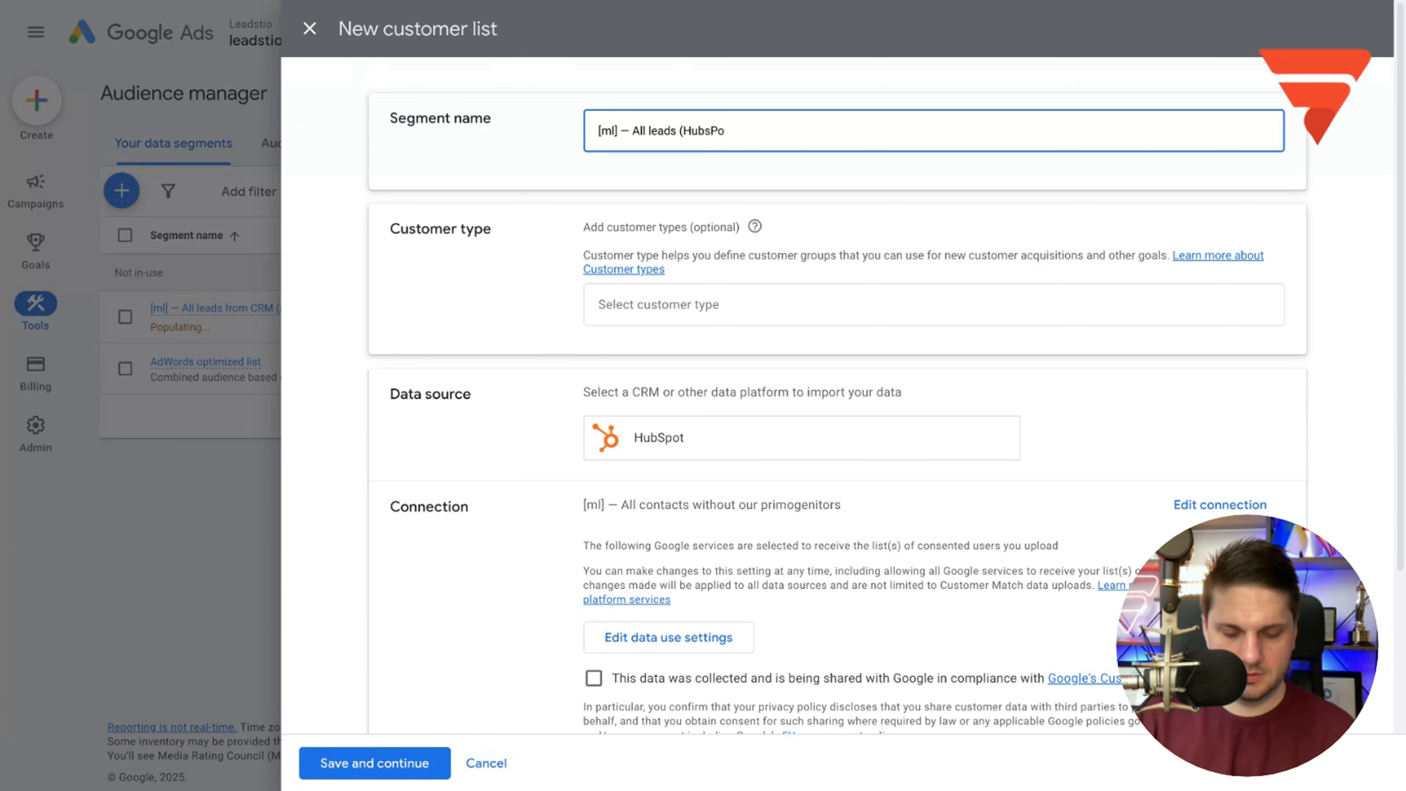
{"action": "type", "text": "t integration"}
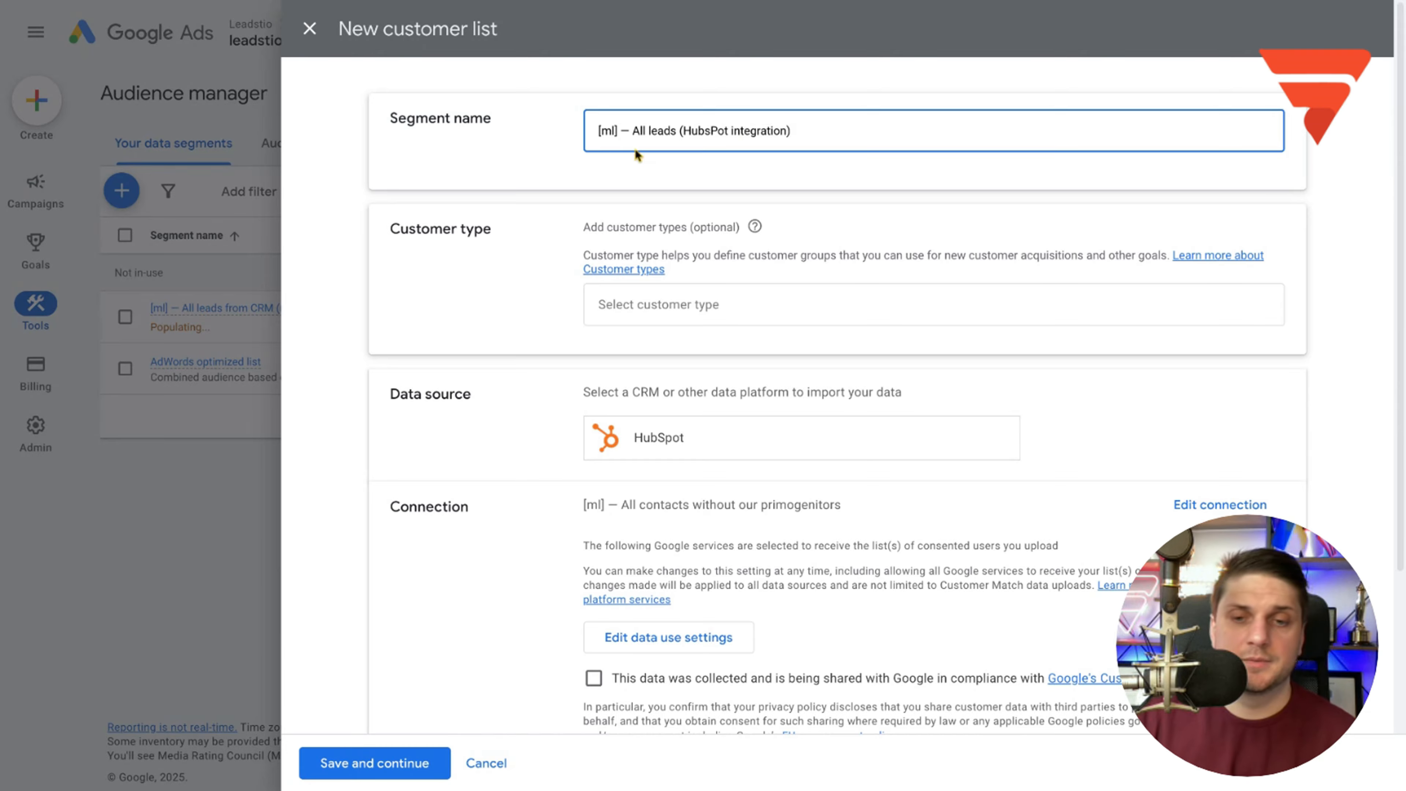
- Confirm compliance with Google's Customer Match policies, then save the HubSpot customer list and close its summary
{"action": "scroll", "coordinate": [634, 148], "scroll_direction": "down", "scroll_amount": 4}
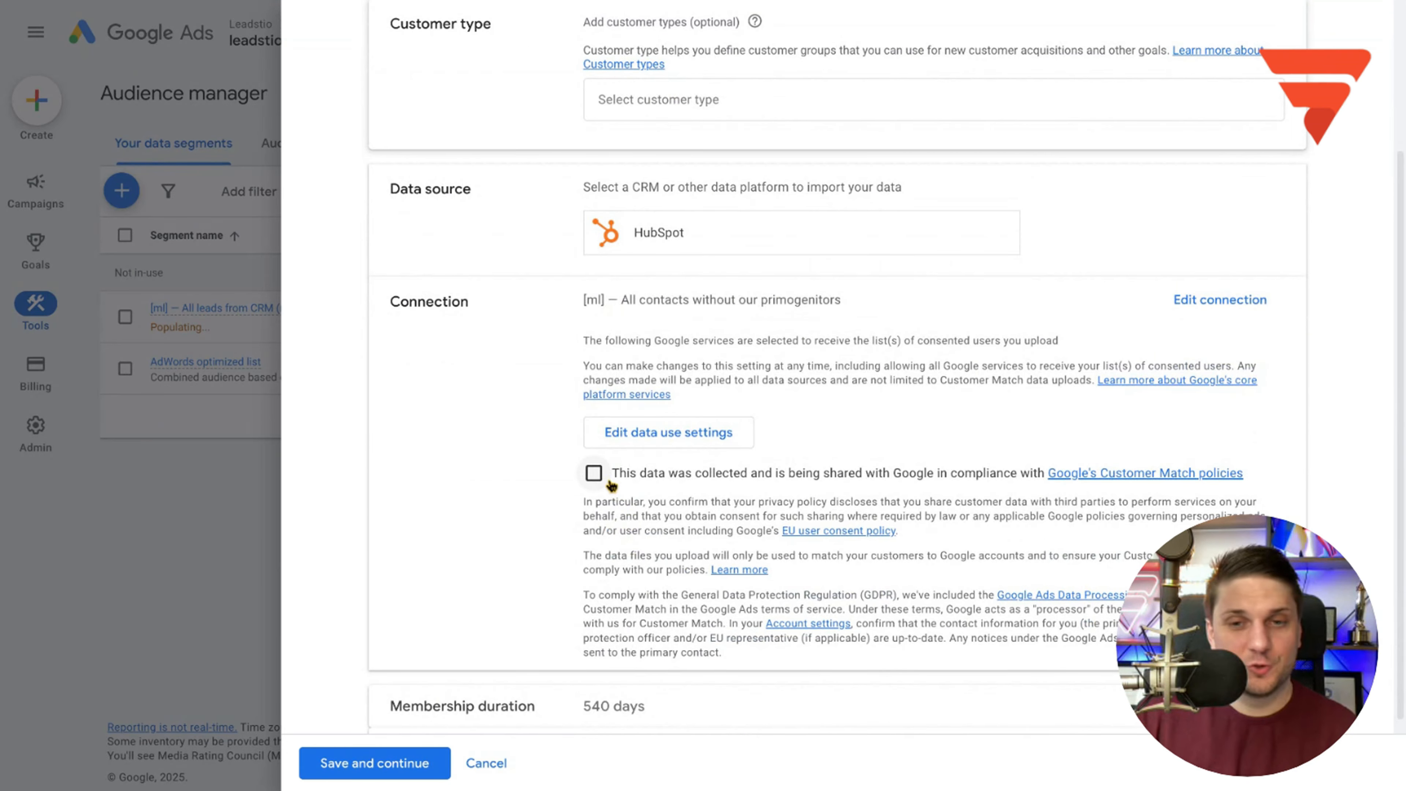
{"action": "left_click", "coordinate": [592, 473]}
{"action": "scroll", "coordinate": [693, 422], "scroll_direction": "up", "scroll_amount": 4}
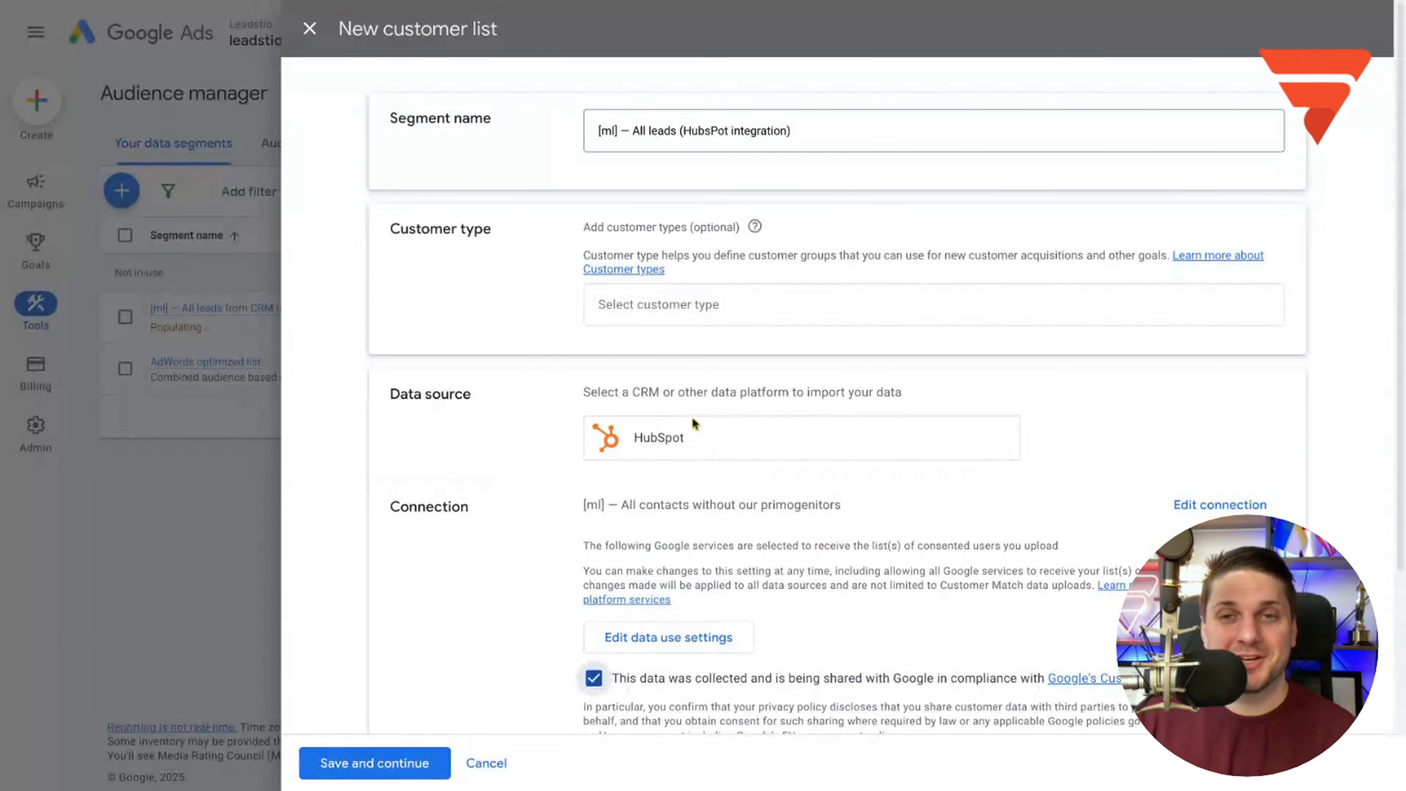
{"action": "scroll", "coordinate": [499, 560], "scroll_direction": "down", "scroll_amount": 6}
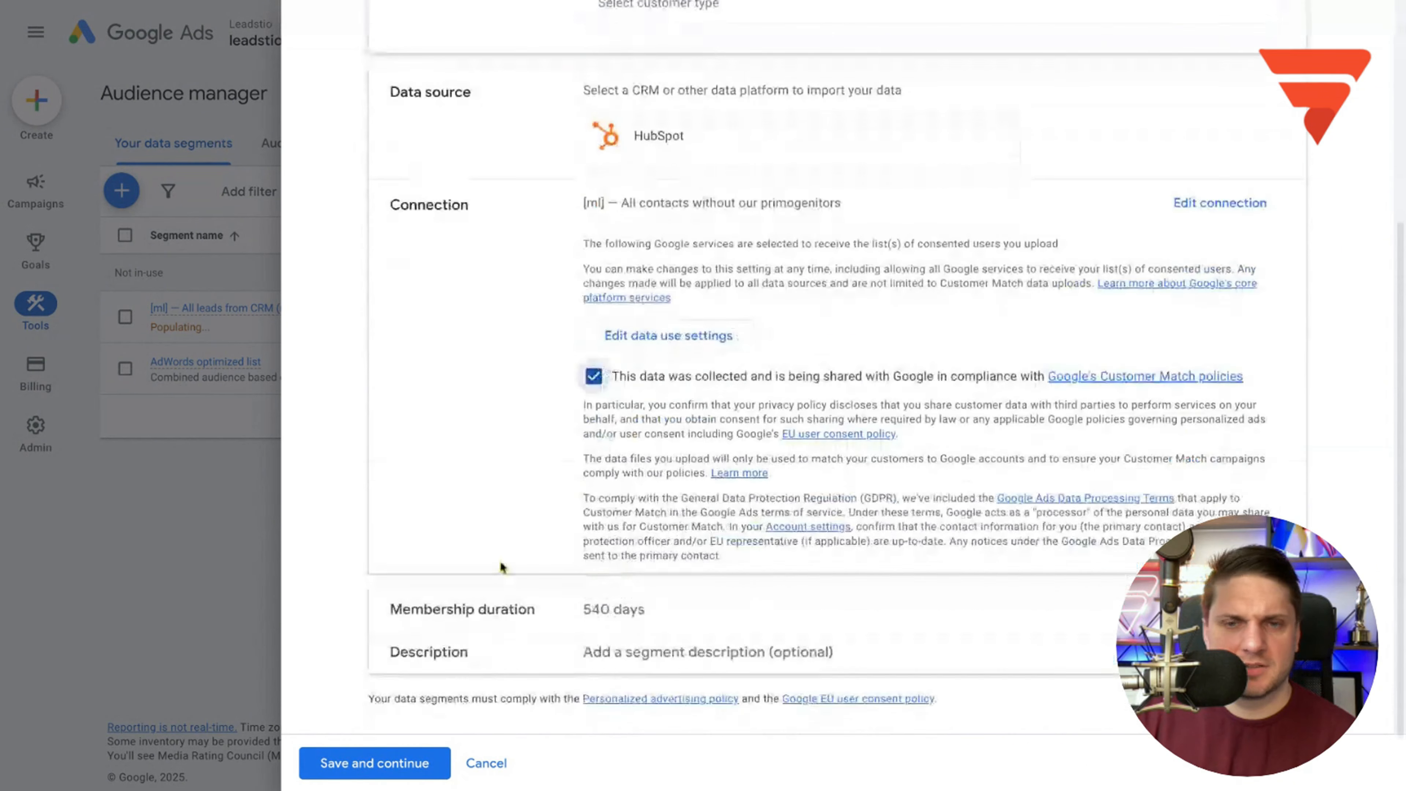
{"action": "left_click", "coordinate": [389, 762]}
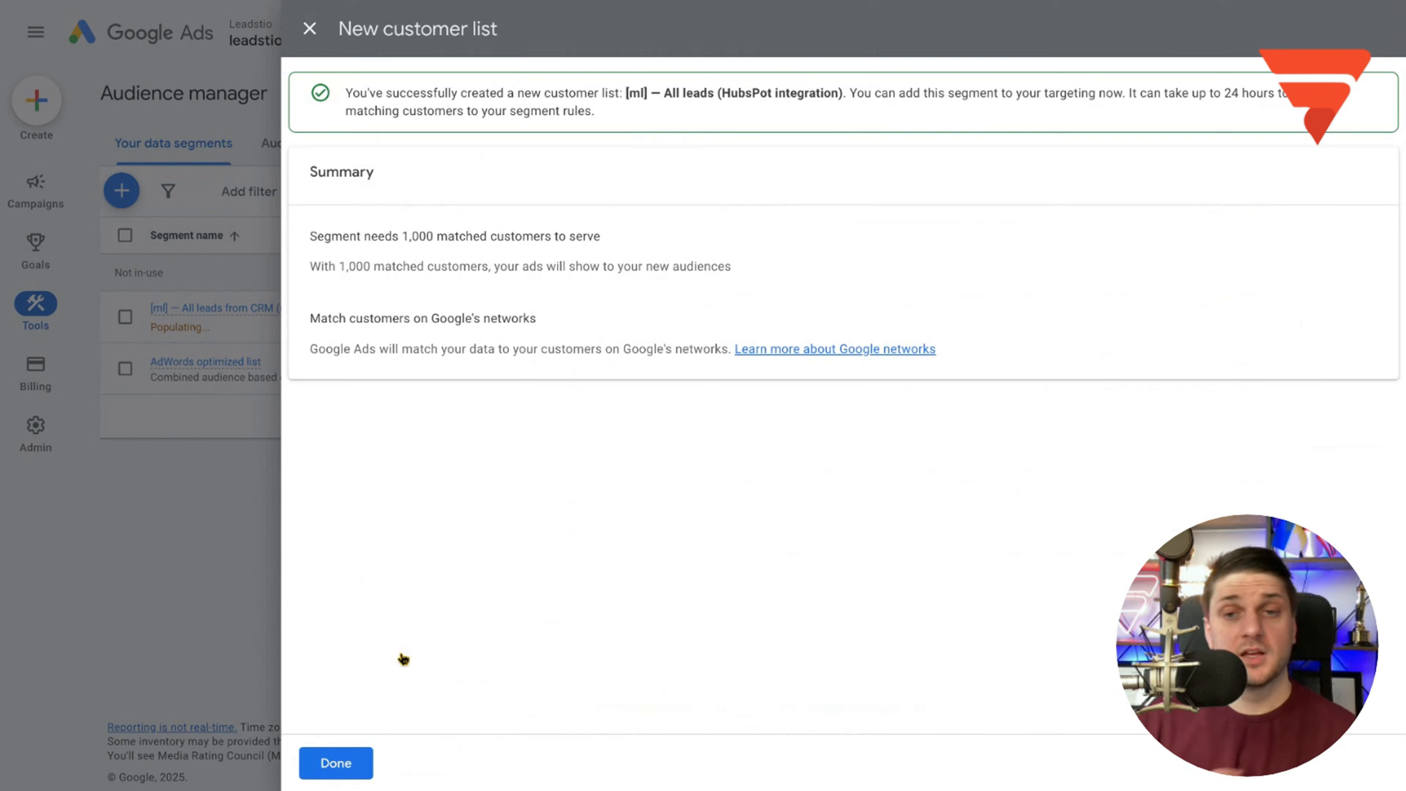
{"action": "left_click", "coordinate": [336, 763]}
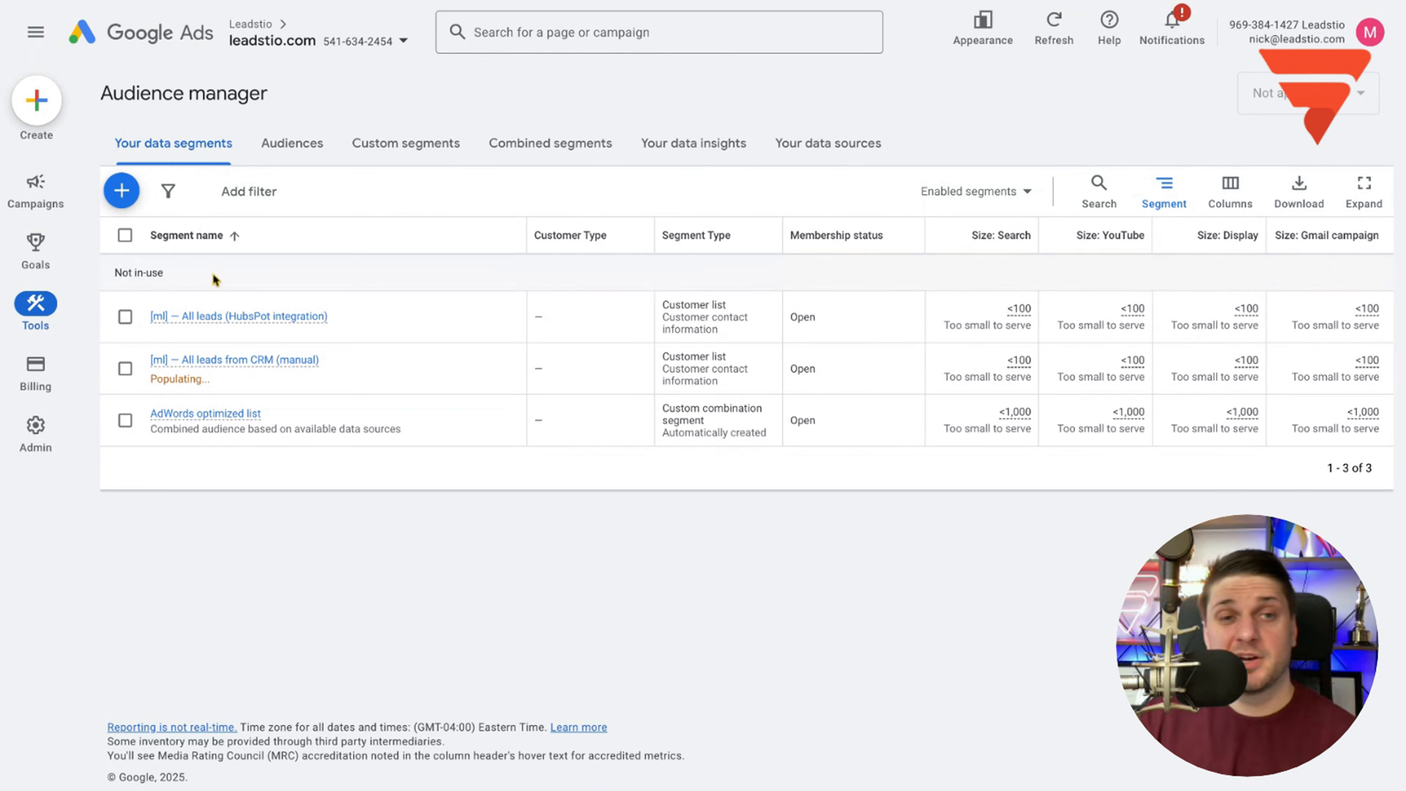
- Start another customer list segment, find and authorize Zapier as a new data source, and try to continue
{"action": "left_click", "coordinate": [122, 190]}
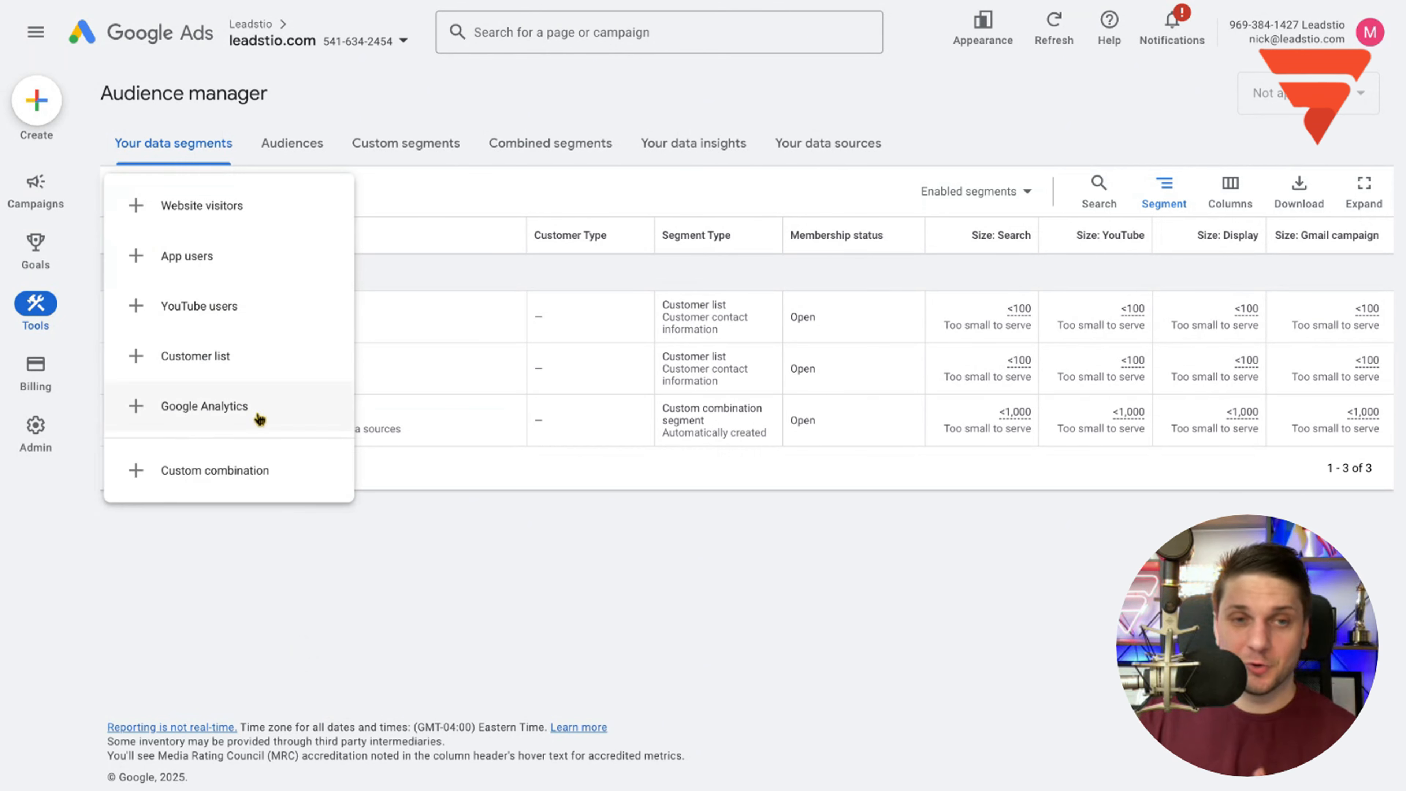
{"action": "left_click", "coordinate": [250, 368]}
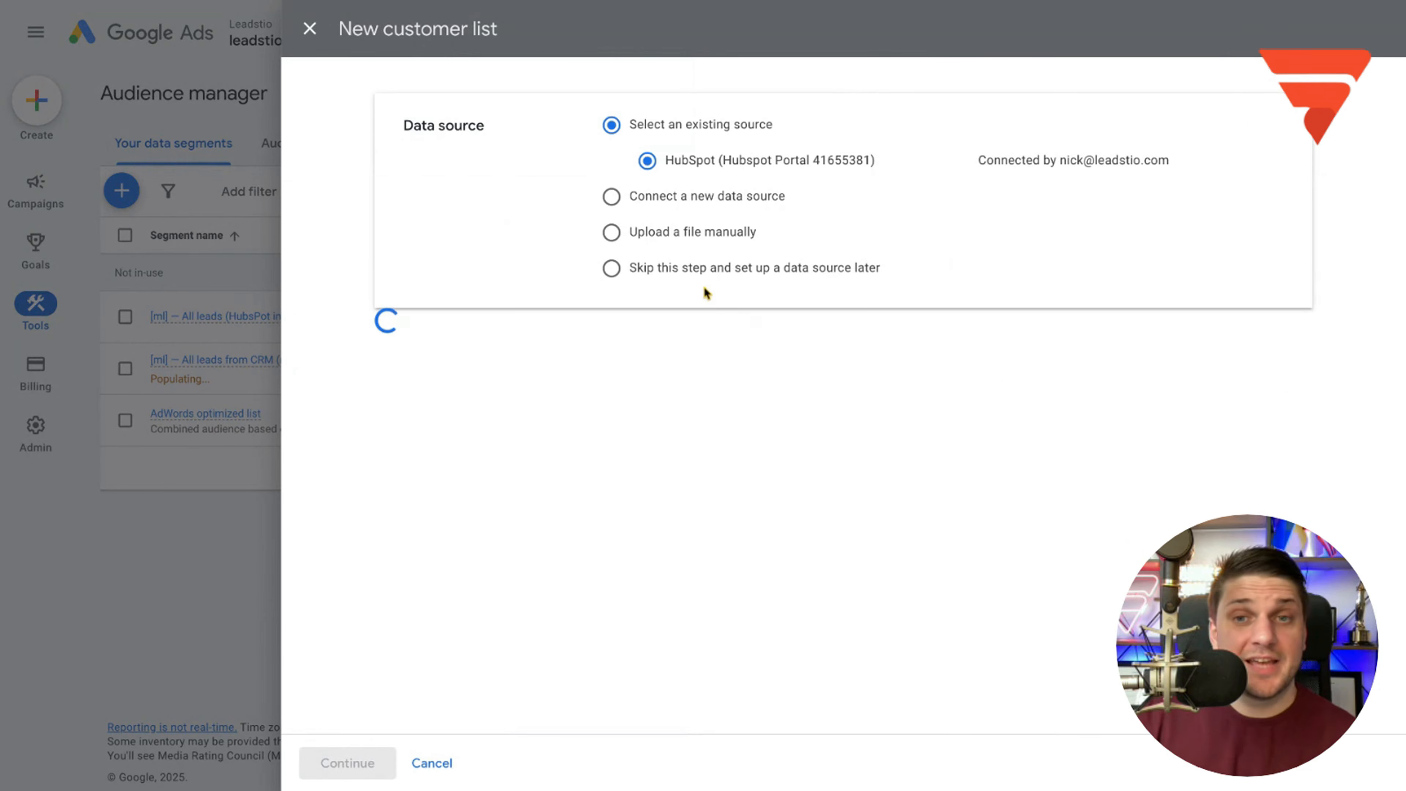
{"action": "left_click", "coordinate": [664, 198]}
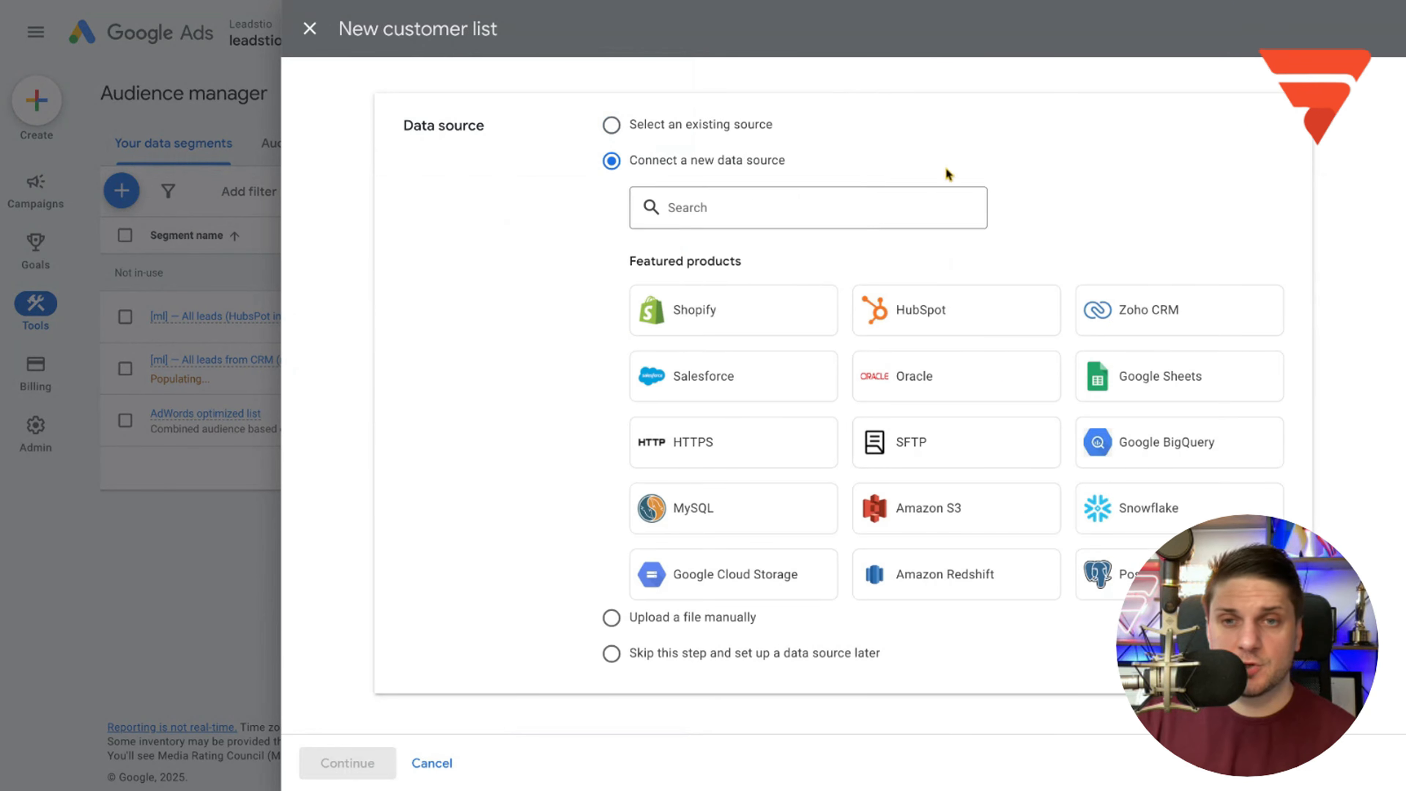
{"action": "left_click", "coordinate": [830, 212]}
{"action": "type", "text": "zapier"}
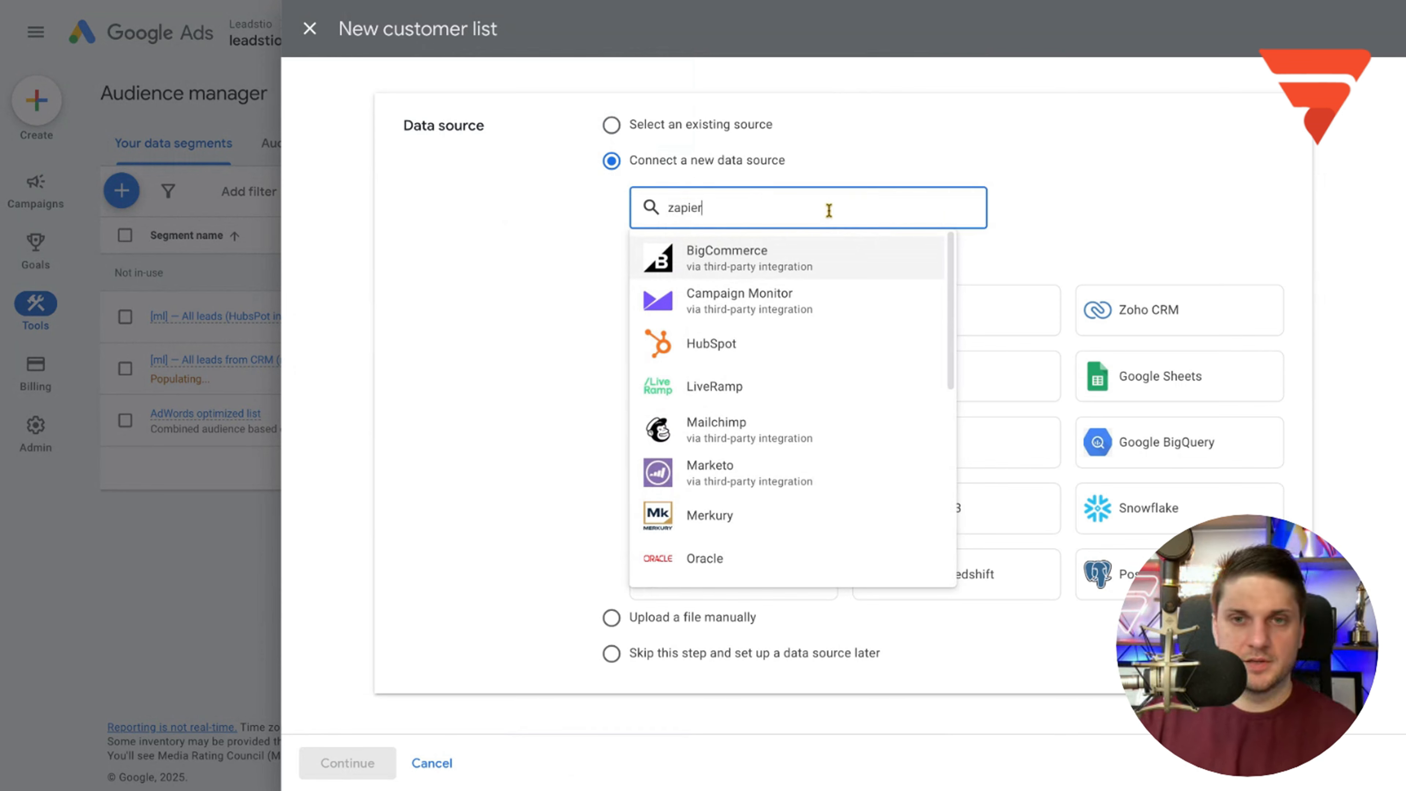
{"action": "left_click", "coordinate": [742, 300]}
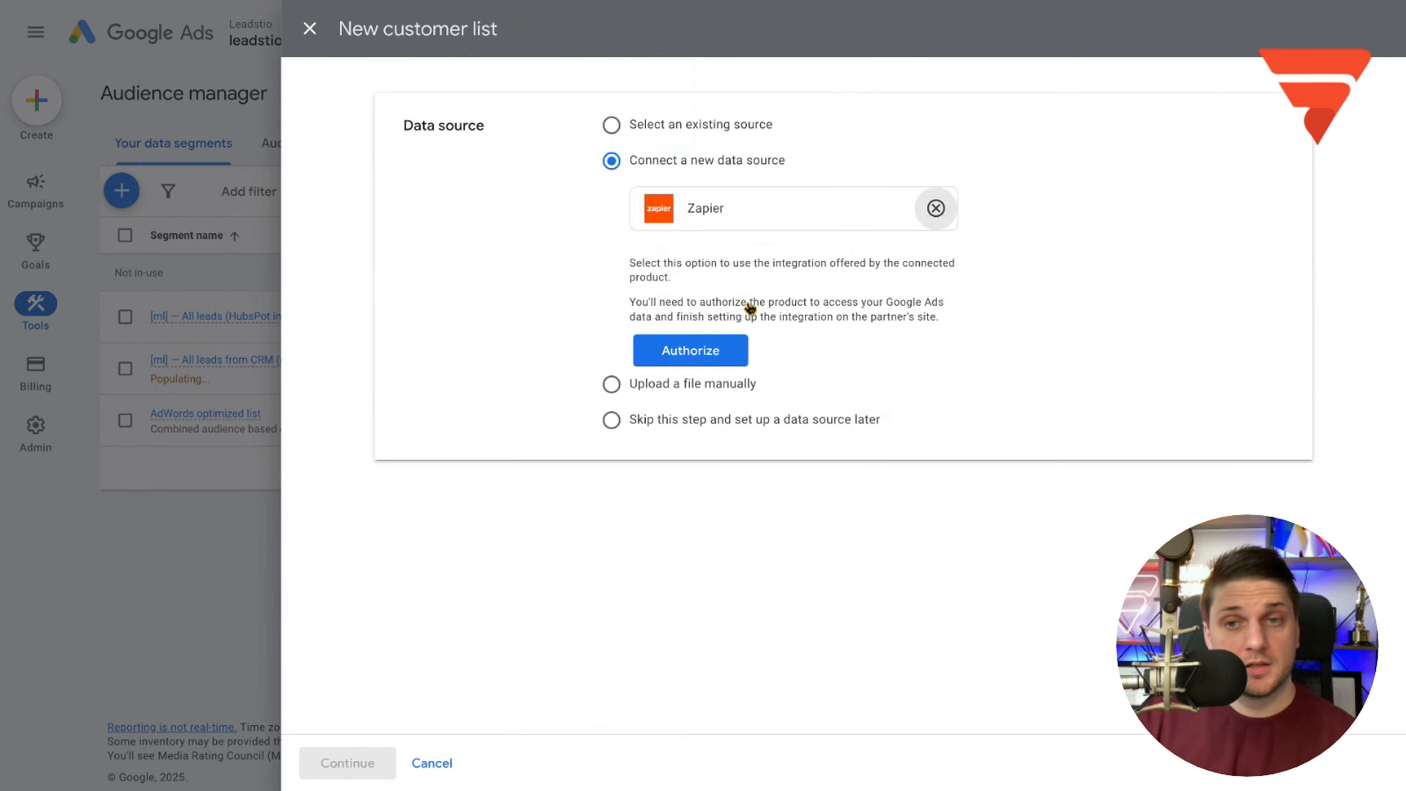
{"action": "left_click", "coordinate": [712, 350]}
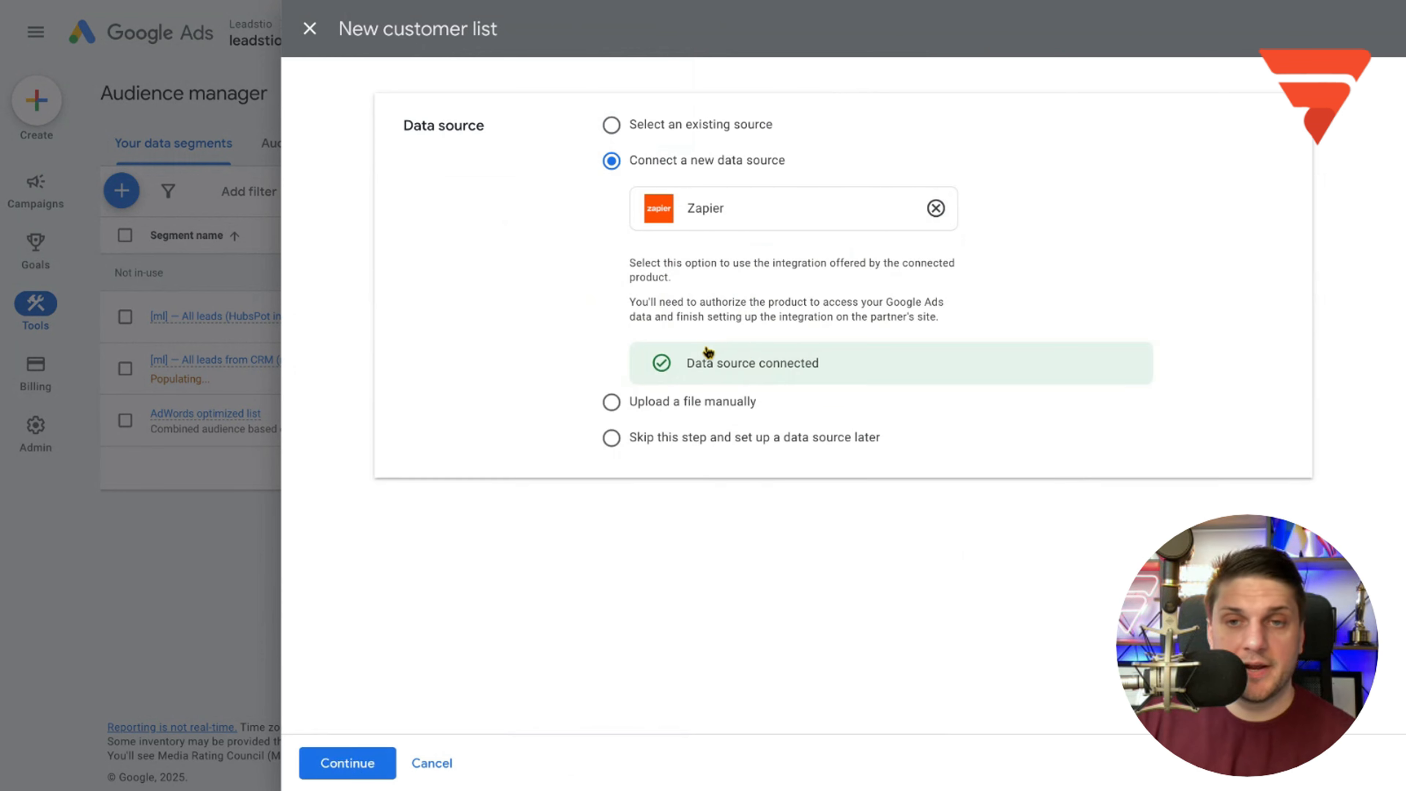
{"action": "left_click", "coordinate": [364, 762]}
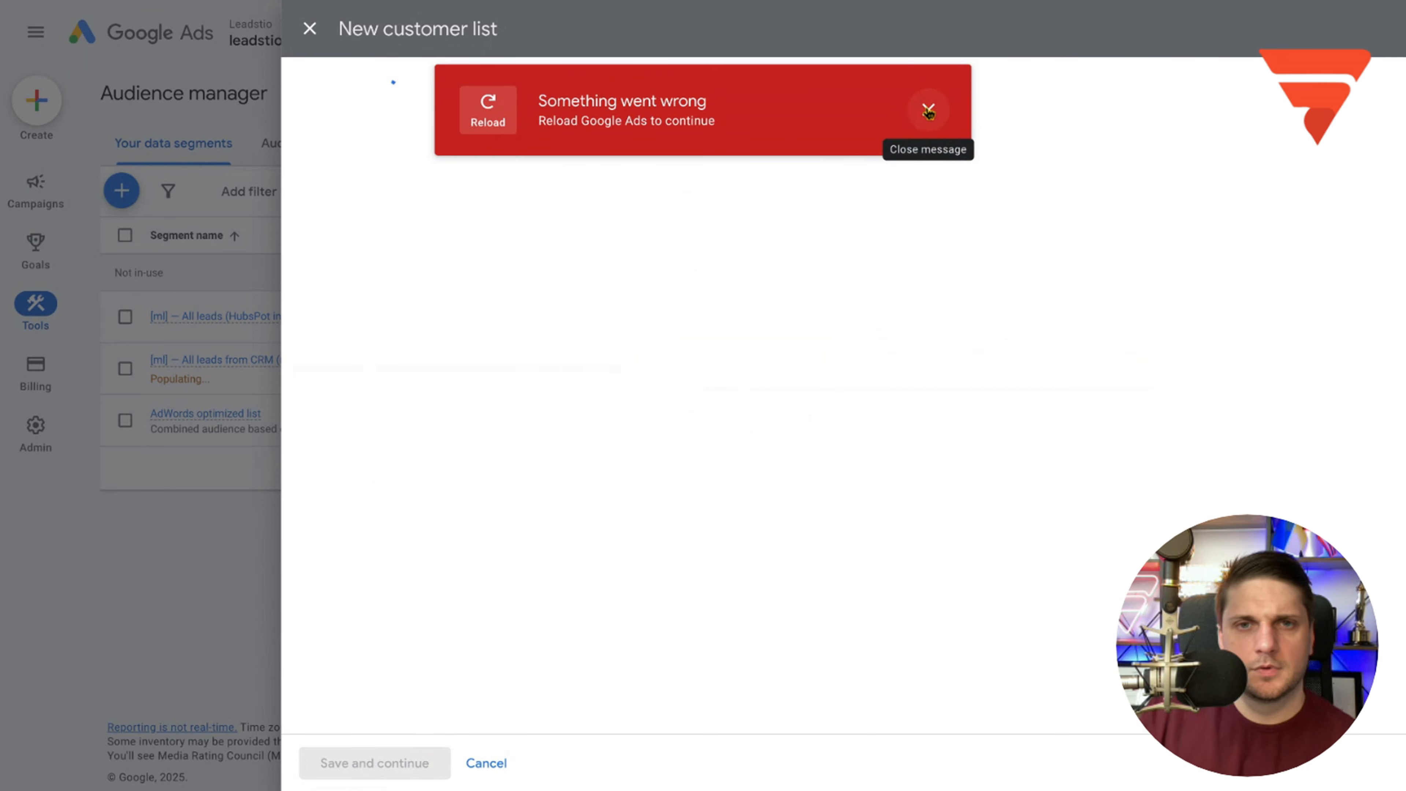
- Reload Google Ads, start a new customer list segment and check its existing data sources for the Zapier integration
{"action": "left_click", "coordinate": [466, 114]}
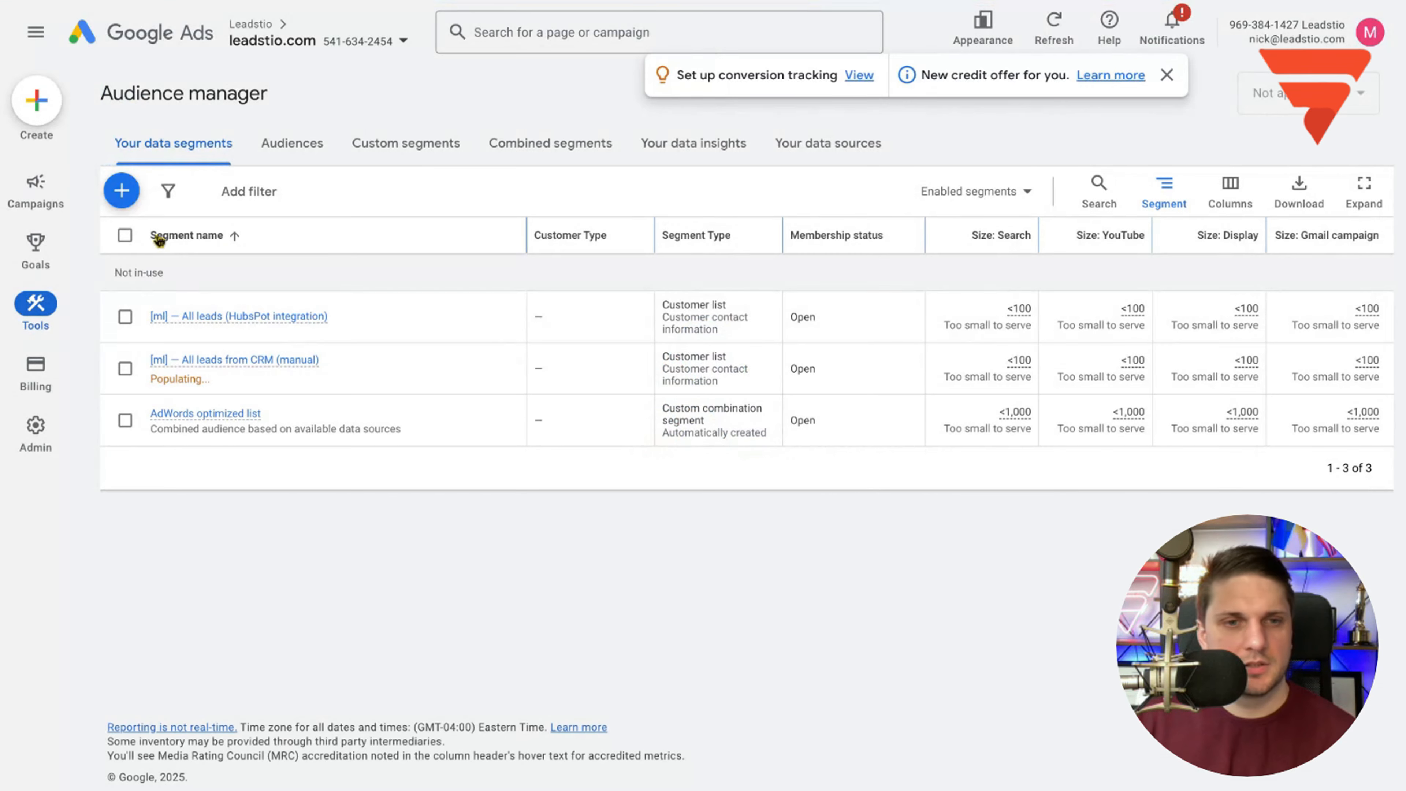
{"action": "left_click", "coordinate": [123, 190]}
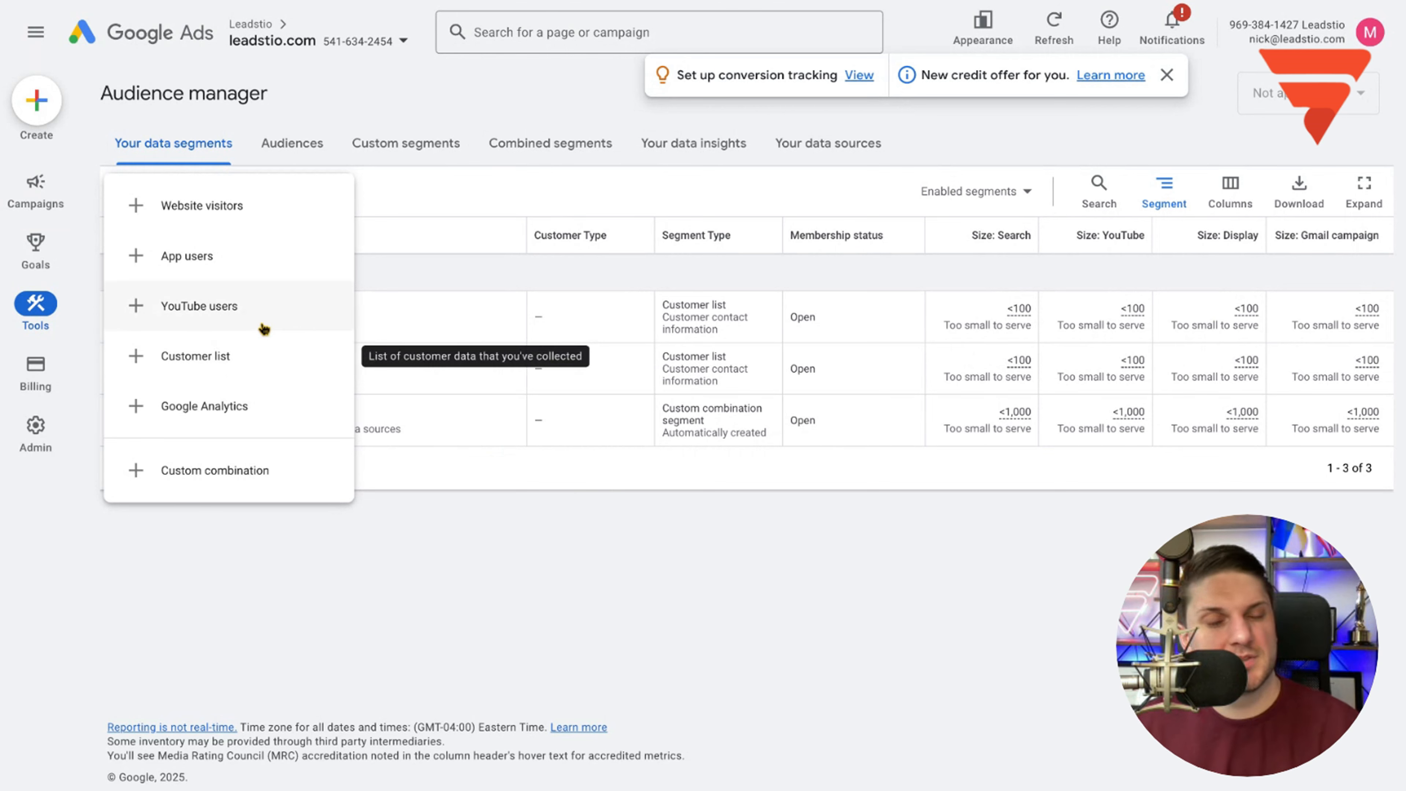
{"action": "left_click", "coordinate": [252, 359]}
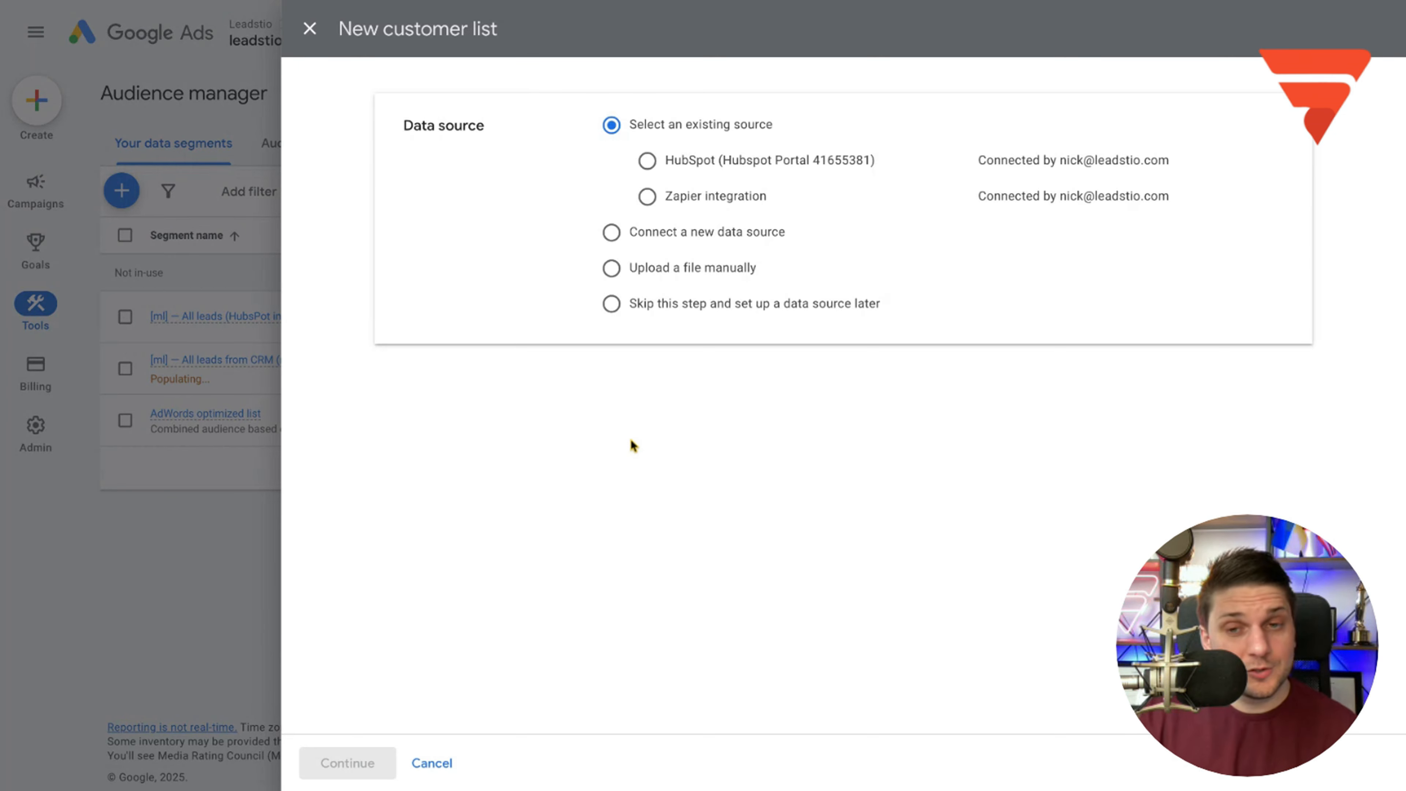
{"action": "left_click", "coordinate": [678, 232]}
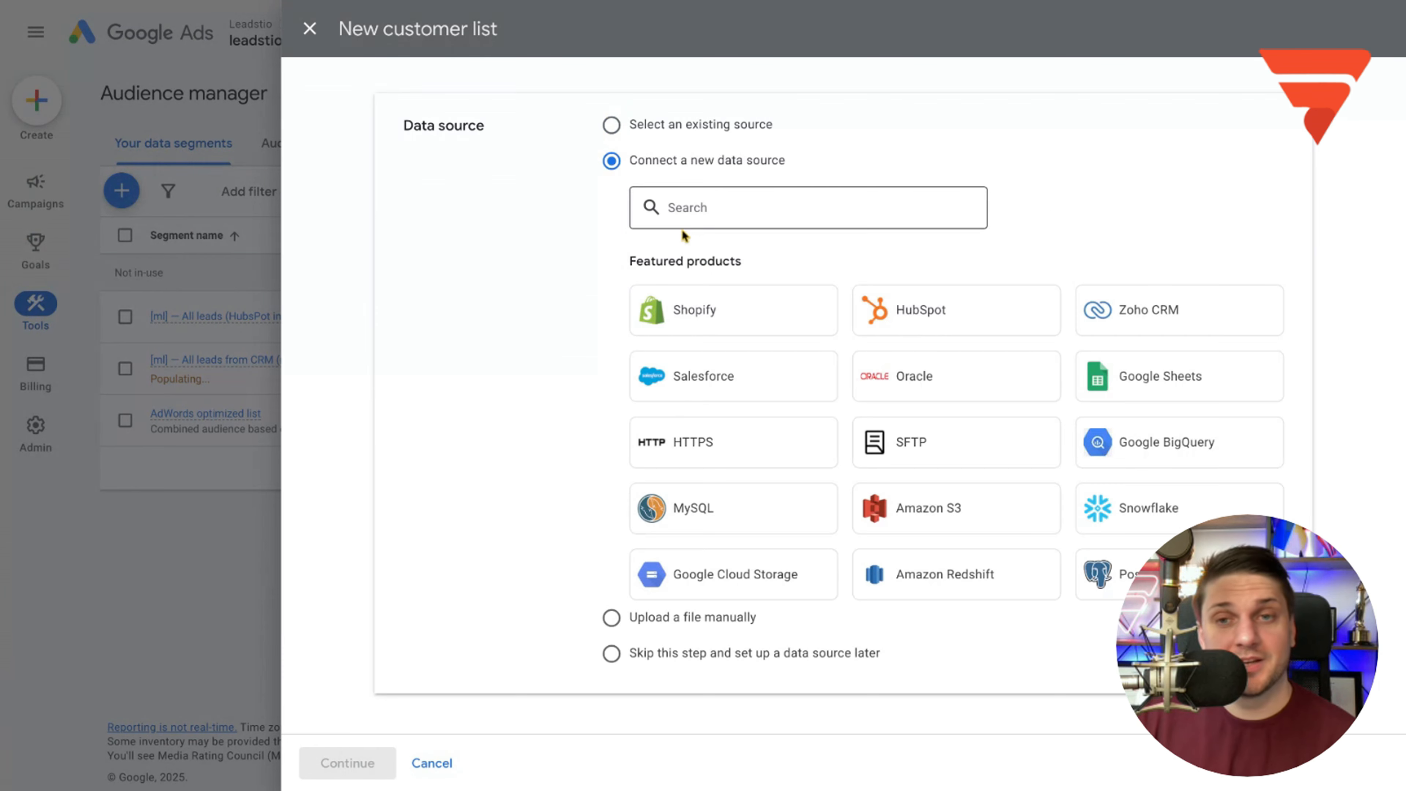
{"action": "left_click", "coordinate": [653, 132]}
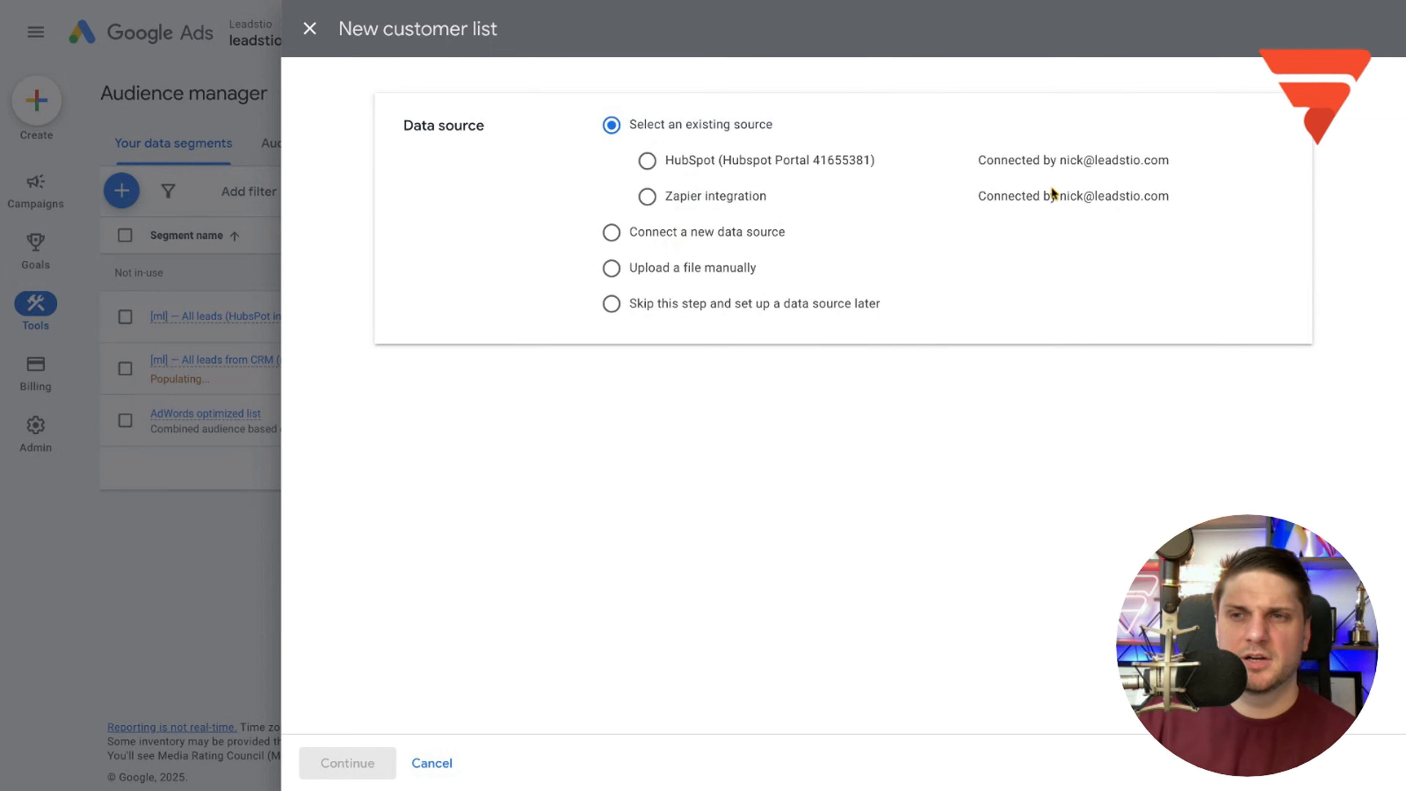
- Connect Google Sheets through a direct connection and keep emails, phone numbers and/or mail addresses as the data type
{"action": "left_click", "coordinate": [686, 237]}
{"action": "left_click", "coordinate": [1162, 386]}
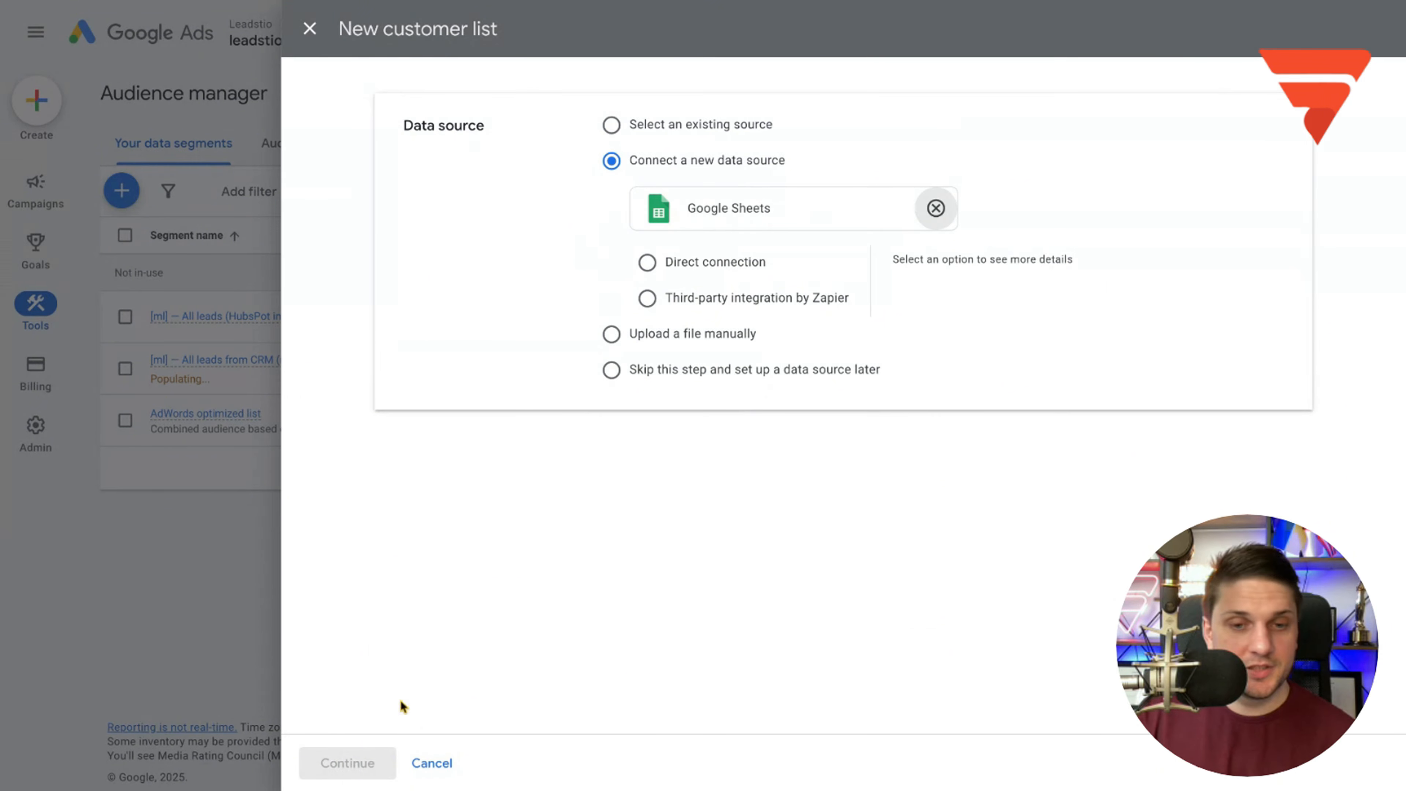
{"action": "left_click", "coordinate": [713, 266]}
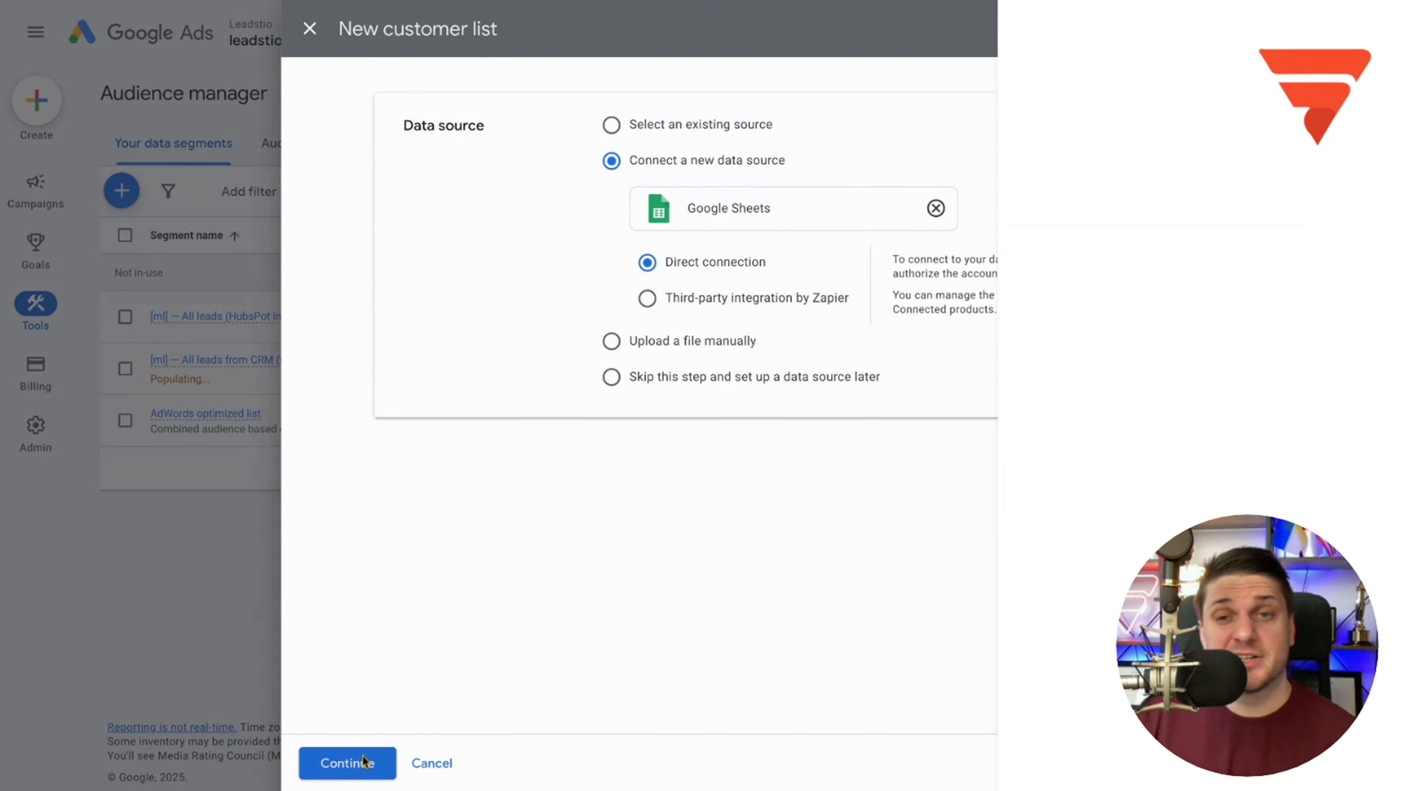
{"action": "left_click", "coordinate": [363, 762]}
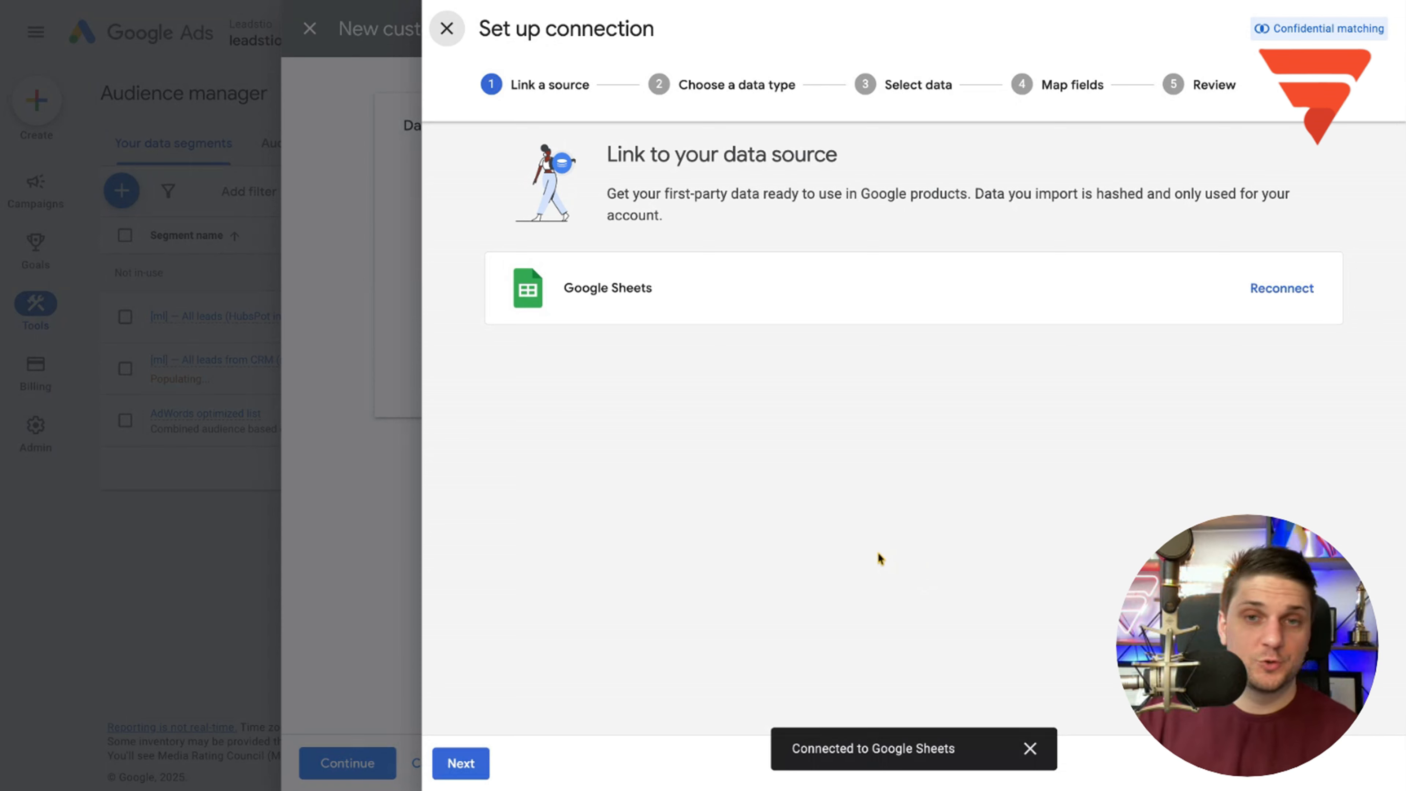
{"action": "left_click", "coordinate": [462, 762]}
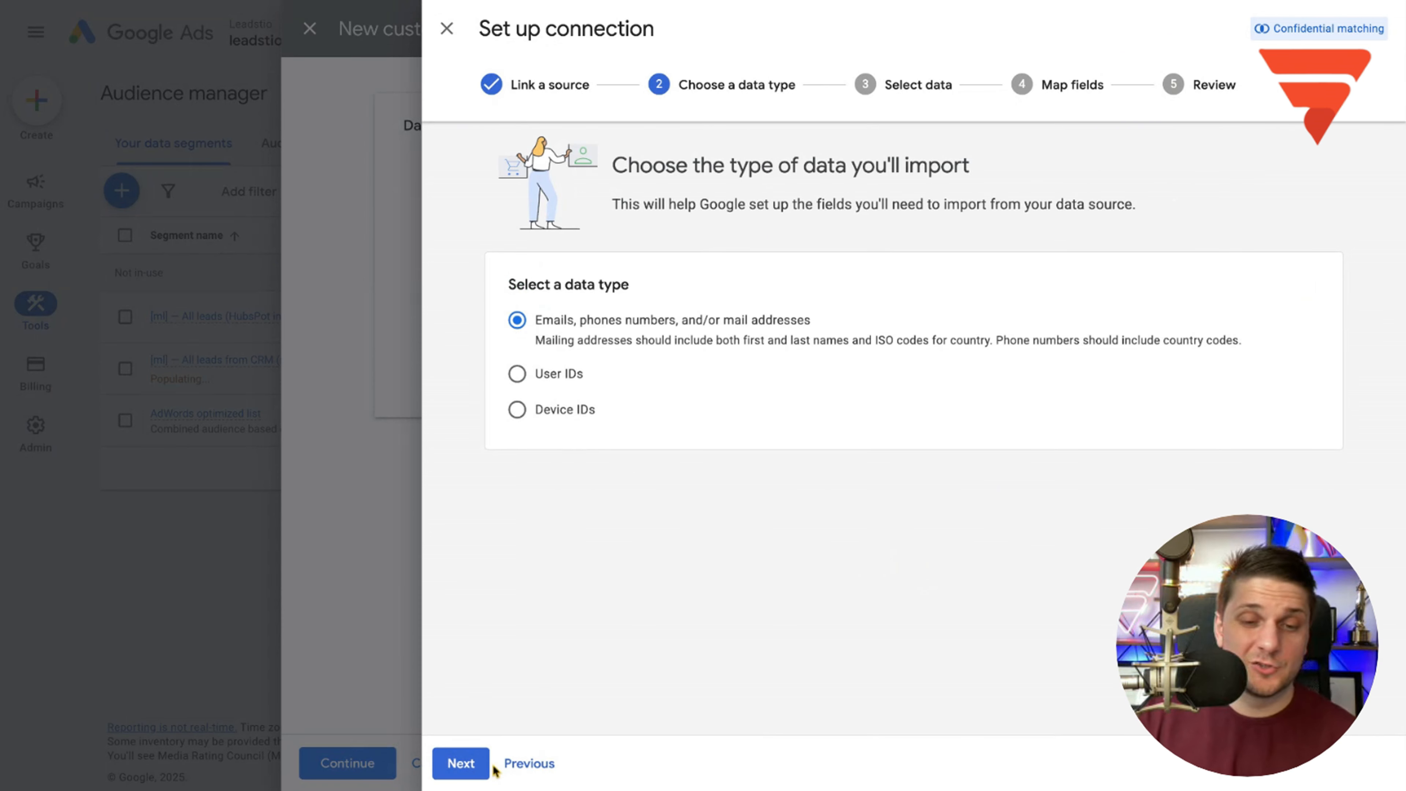
{"action": "left_click", "coordinate": [461, 762]}
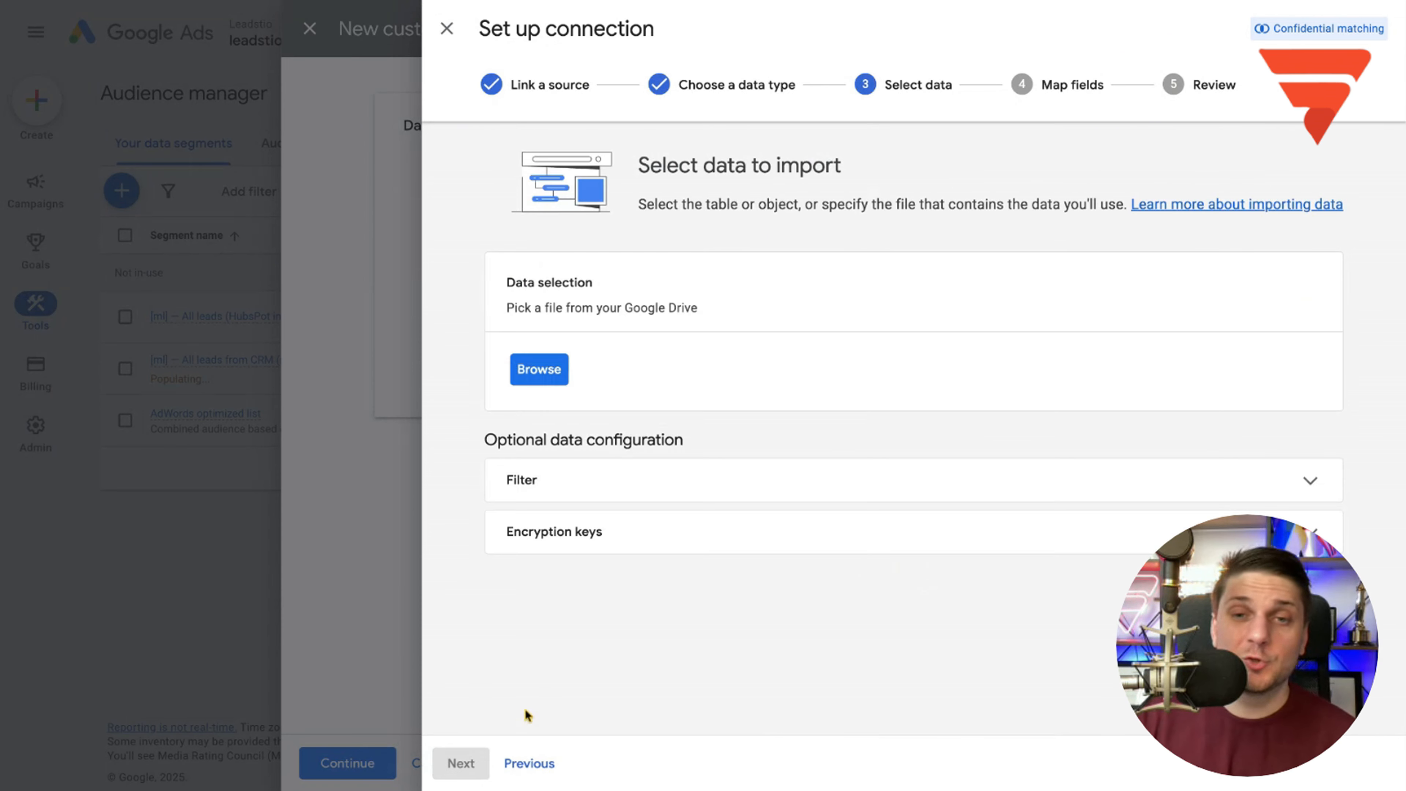
- Pick the Google Drive file "Spreadsheet for Google Ads audience auto adding" as the data to import
{"action": "left_click", "coordinate": [534, 374]}
{"action": "left_click", "coordinate": [628, 623]}
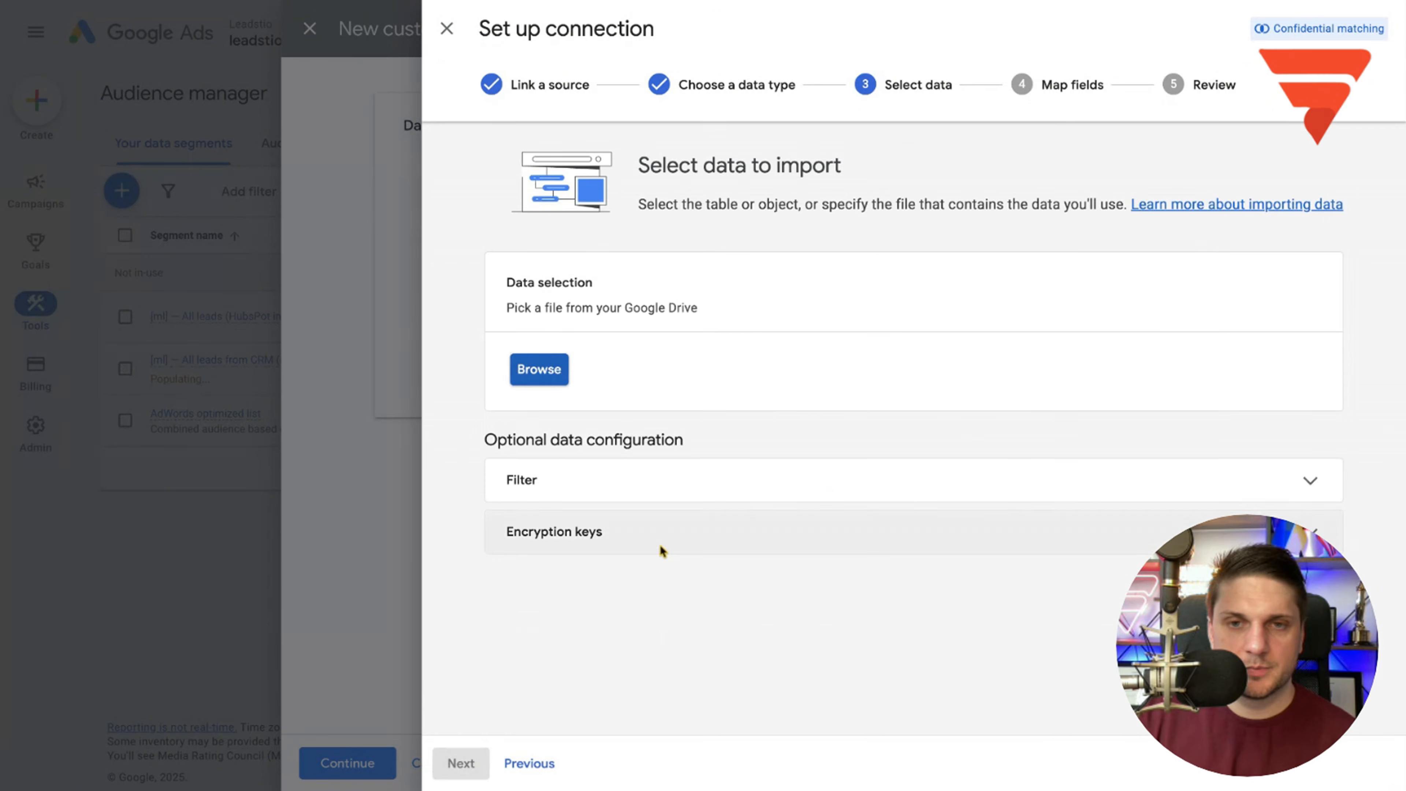
{"action": "left_click", "coordinate": [555, 376]}
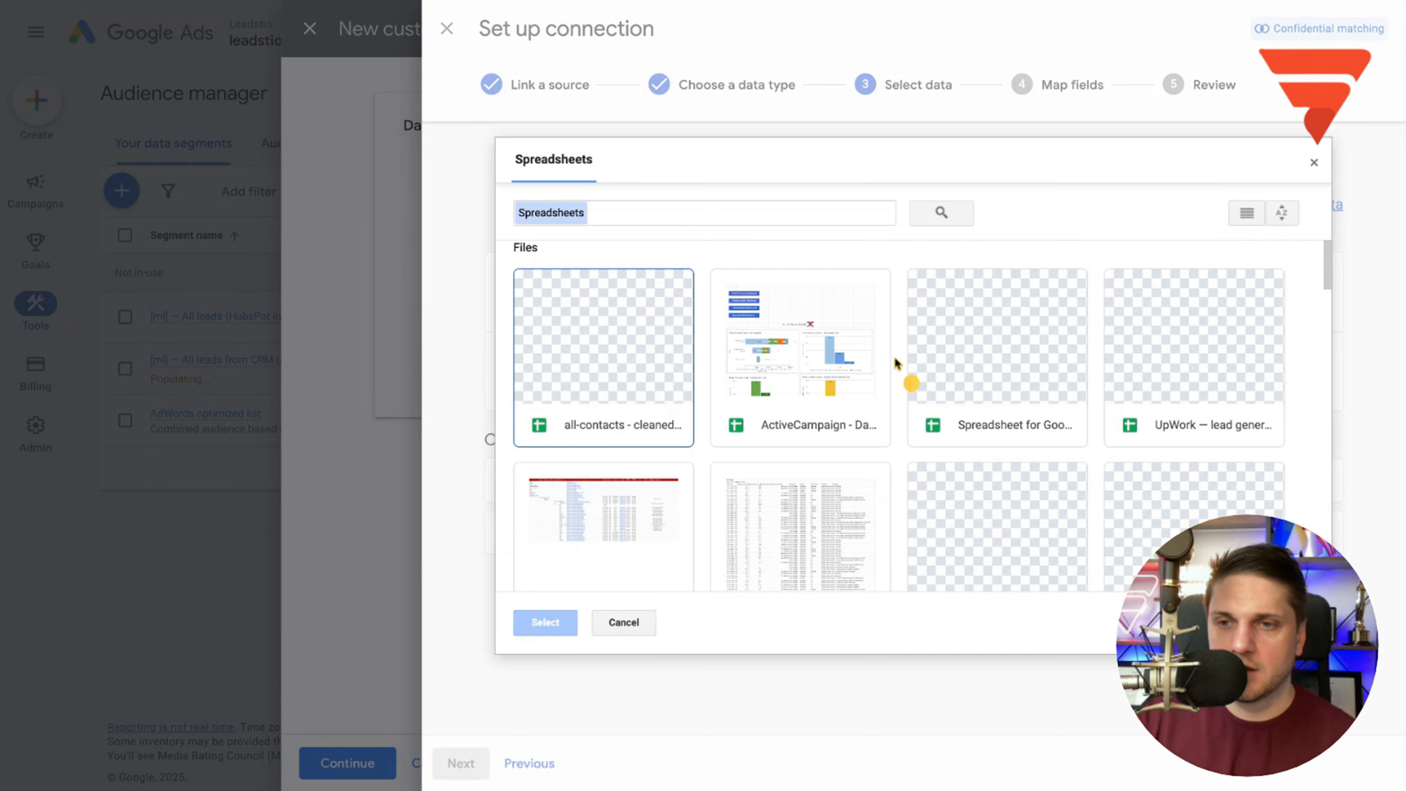
{"action": "left_click", "coordinate": [1013, 361]}
{"action": "left_click", "coordinate": [543, 622]}
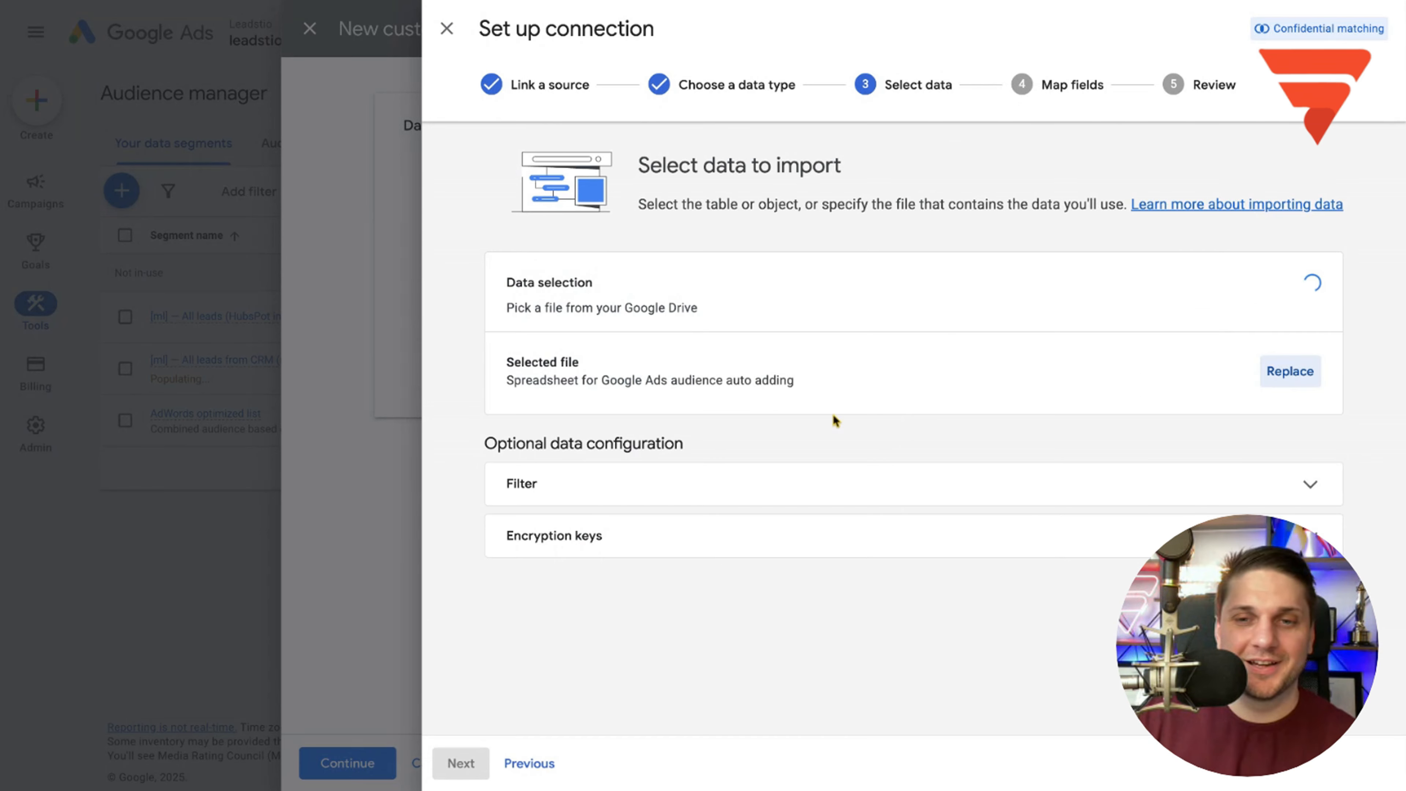
{"action": "triple_click", "coordinate": [622, 379]}
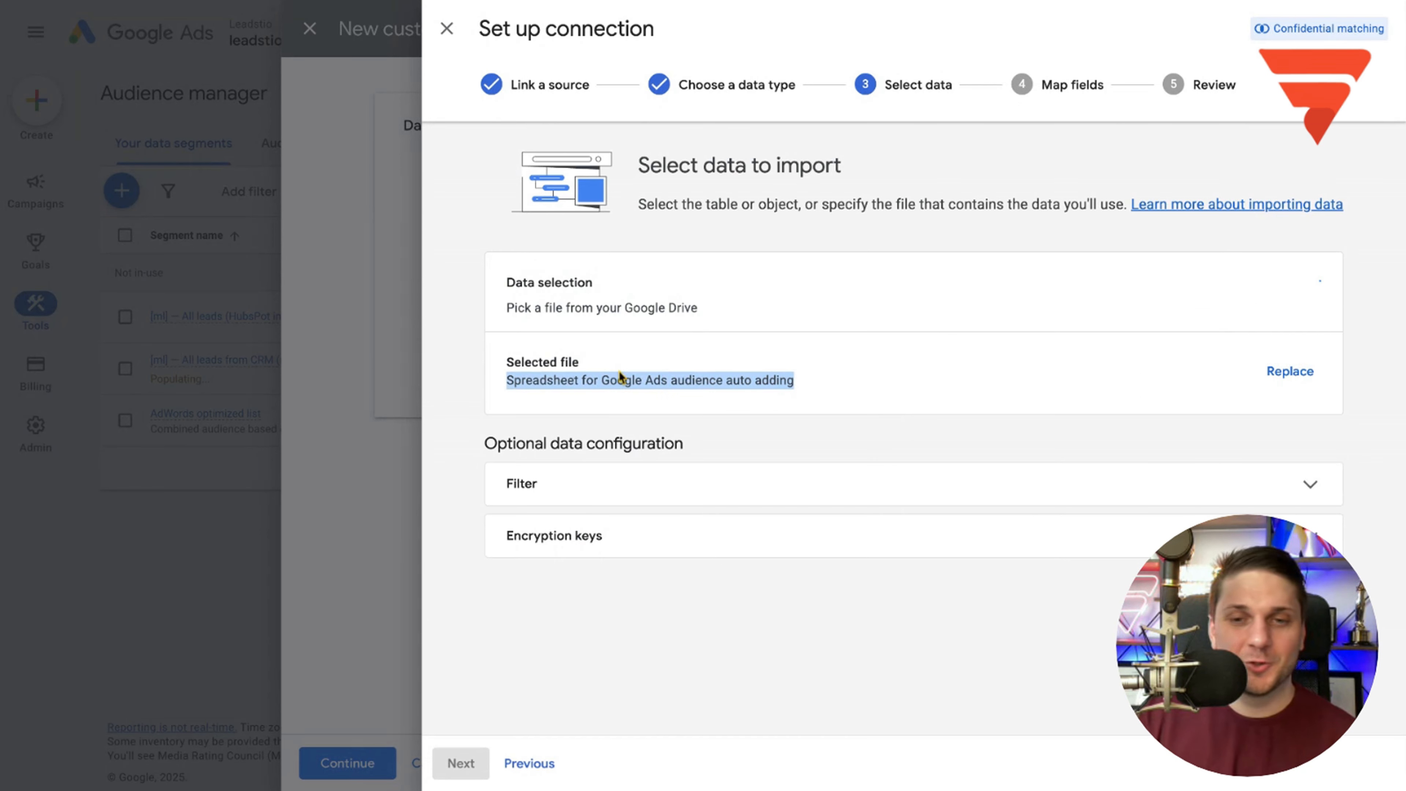
- Filter the records to import with the condition Stage does not contain "silent", and add an empty Or condition below it
{"action": "left_click", "coordinate": [1325, 486]}
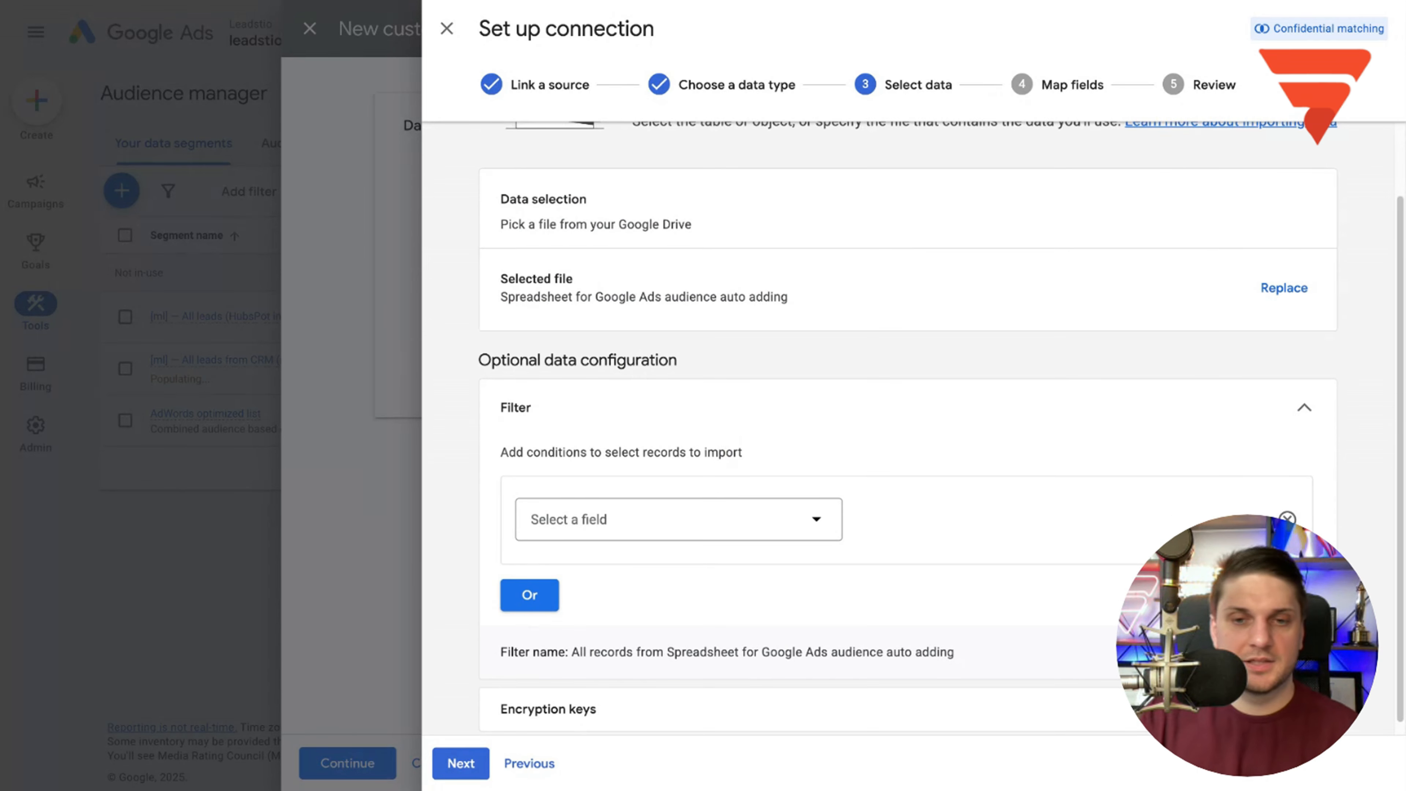
{"action": "left_click", "coordinate": [725, 527]}
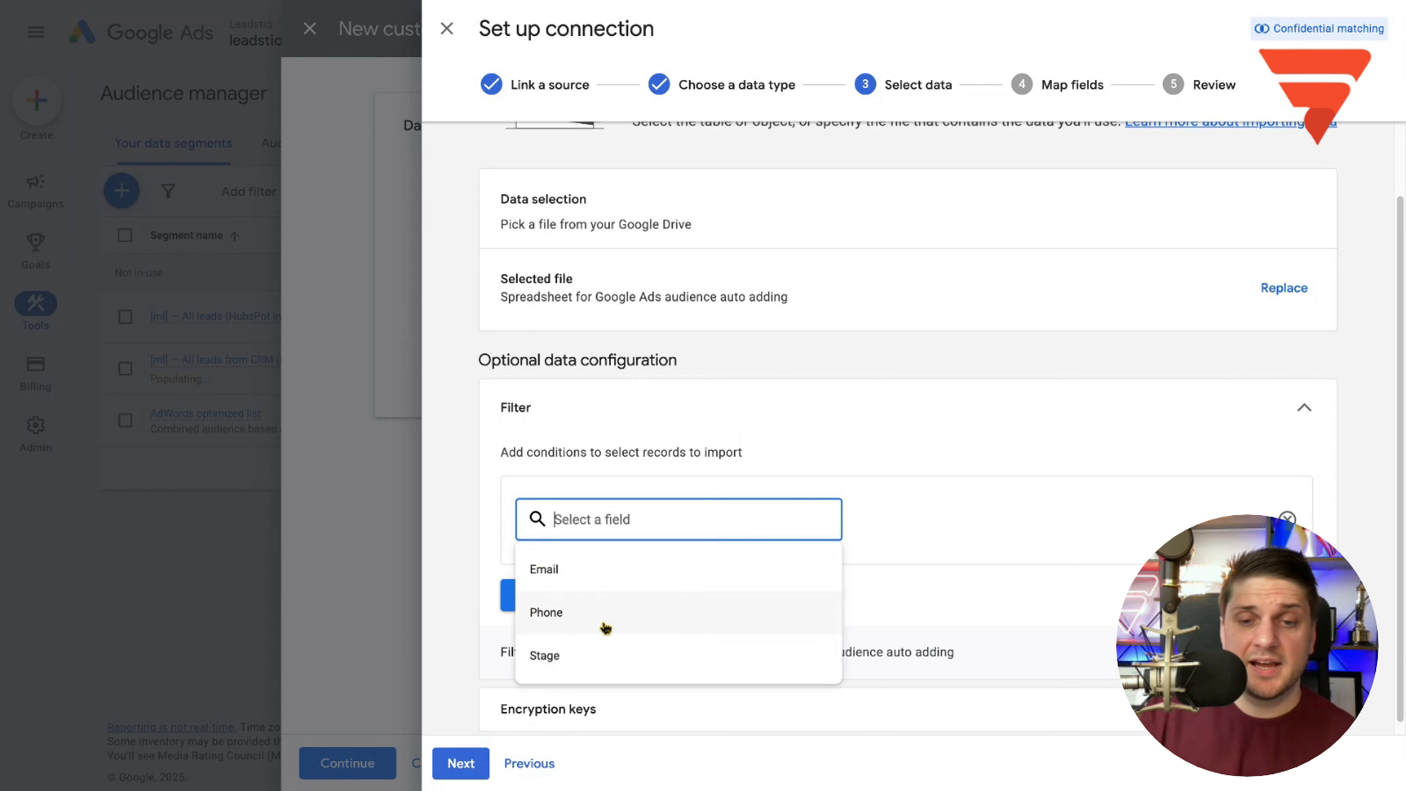
{"action": "left_click", "coordinate": [588, 658]}
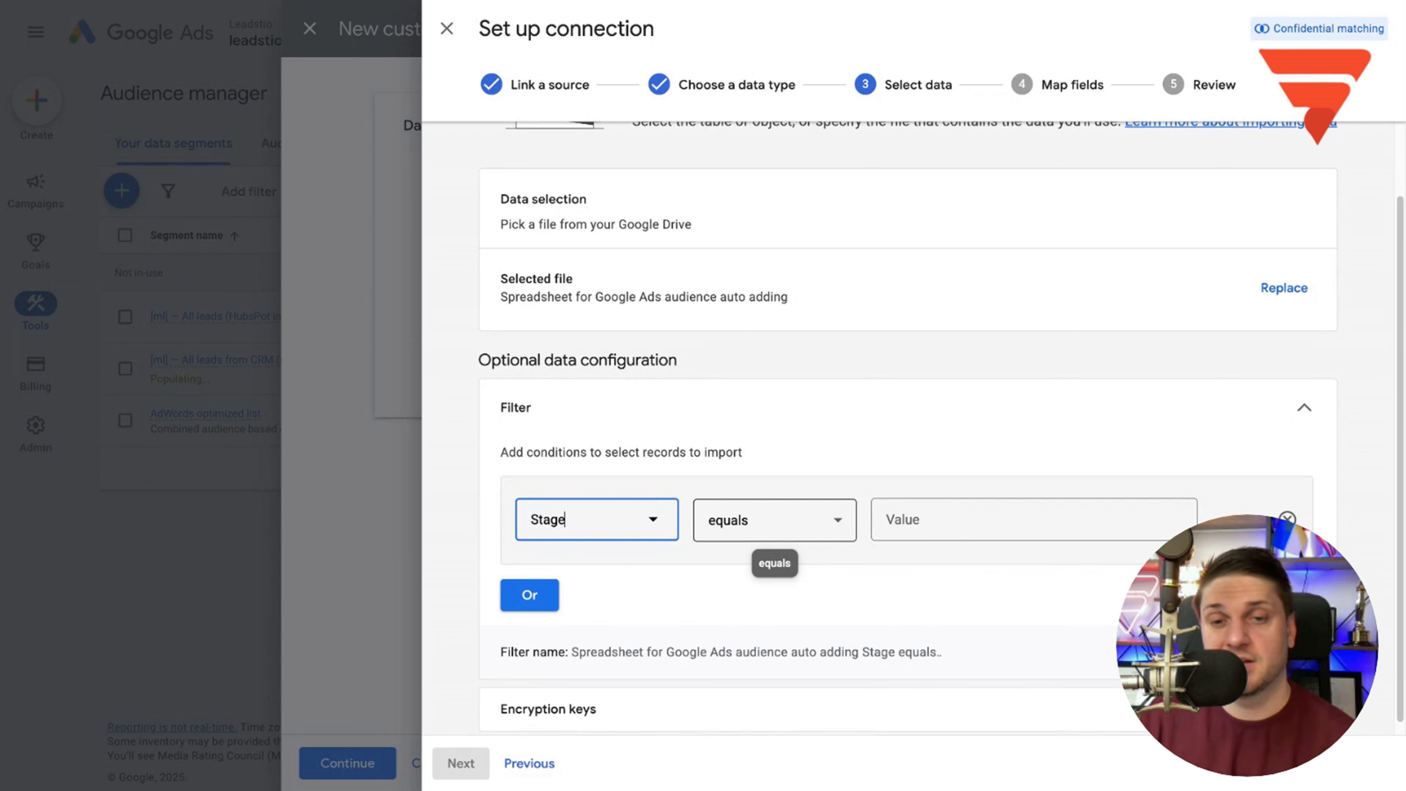
{"action": "left_click", "coordinate": [775, 526]}
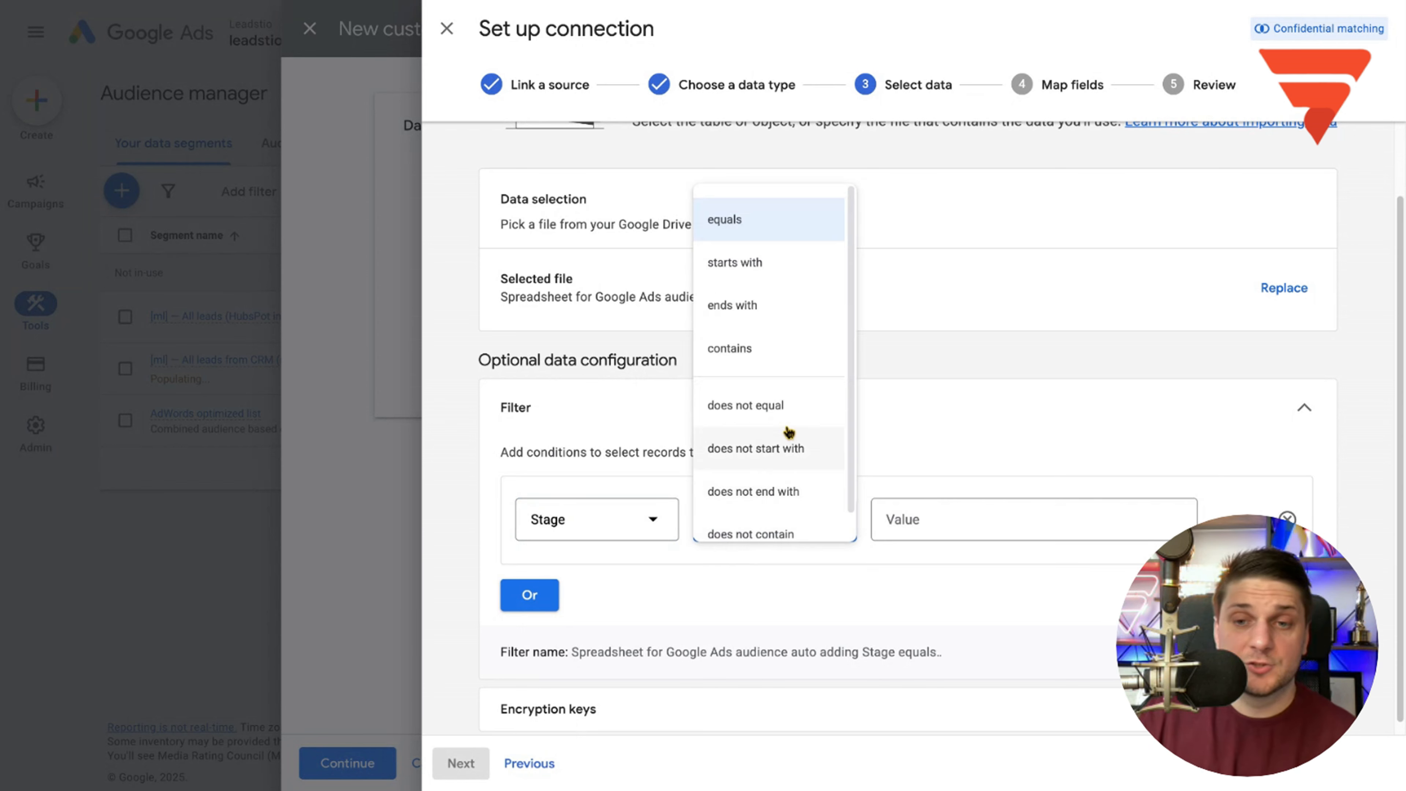
{"action": "scroll", "coordinate": [764, 432], "scroll_direction": "down", "scroll_amount": 1}
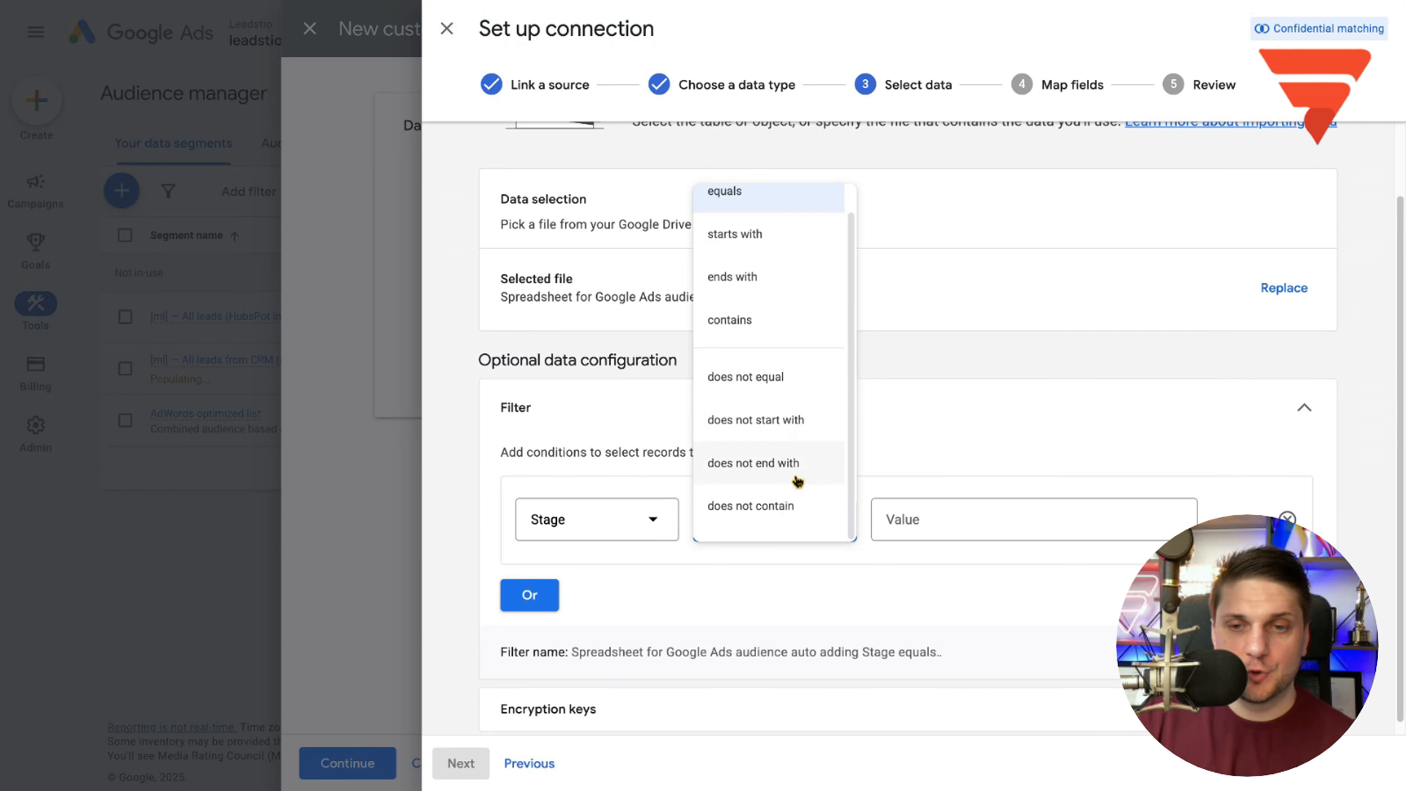
{"action": "left_click", "coordinate": [748, 510]}
{"action": "left_click", "coordinate": [529, 595]}
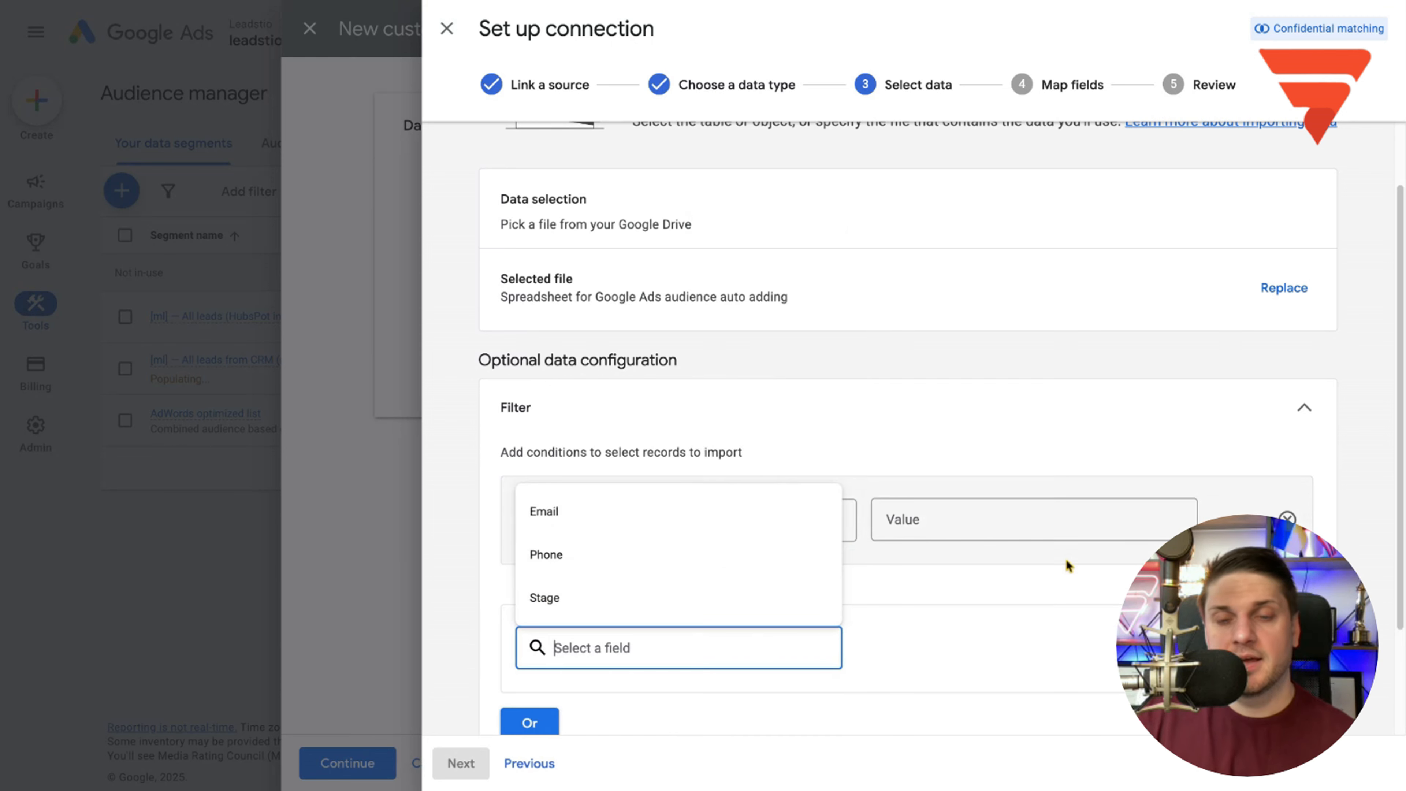
{"action": "left_click", "coordinate": [966, 495]}
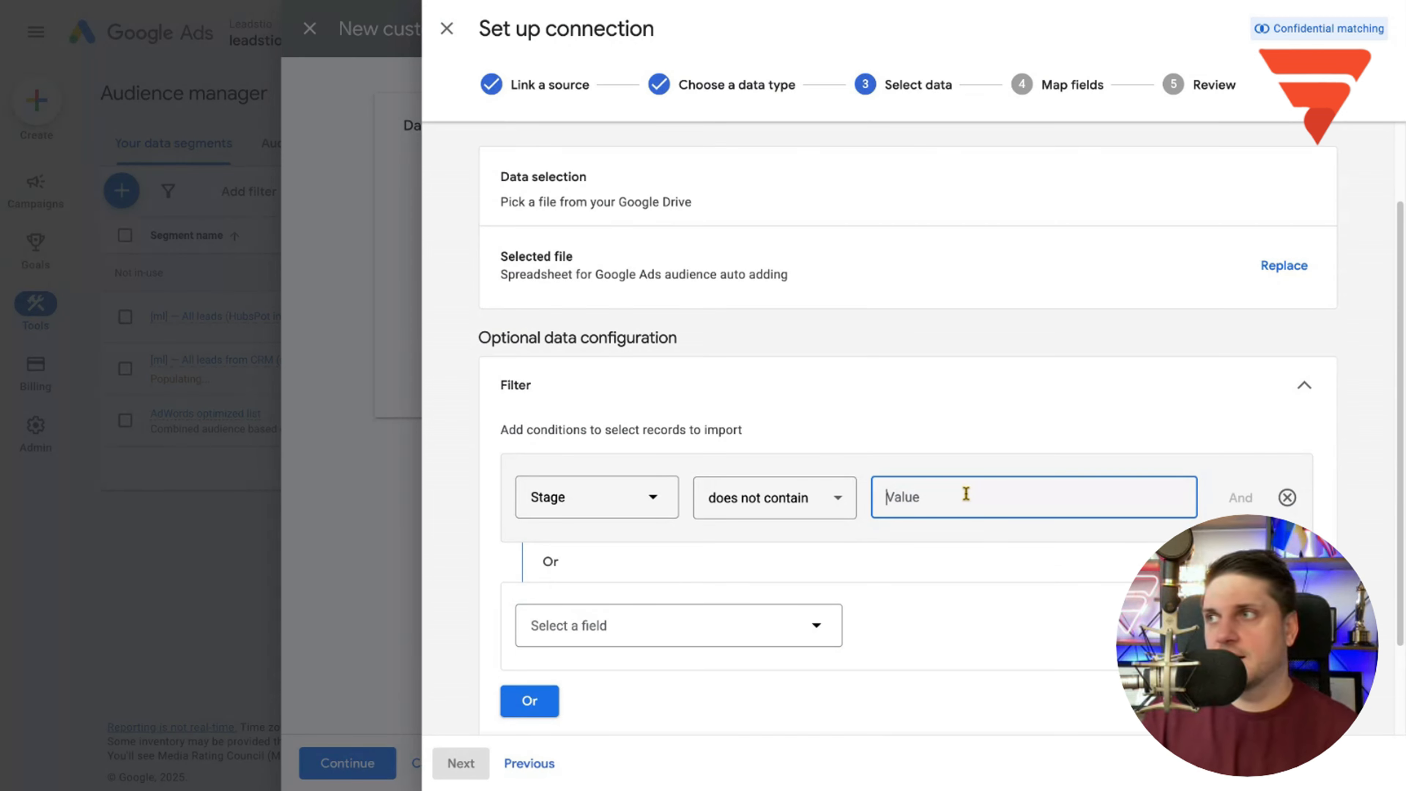
{"action": "type", "text": "silent"}
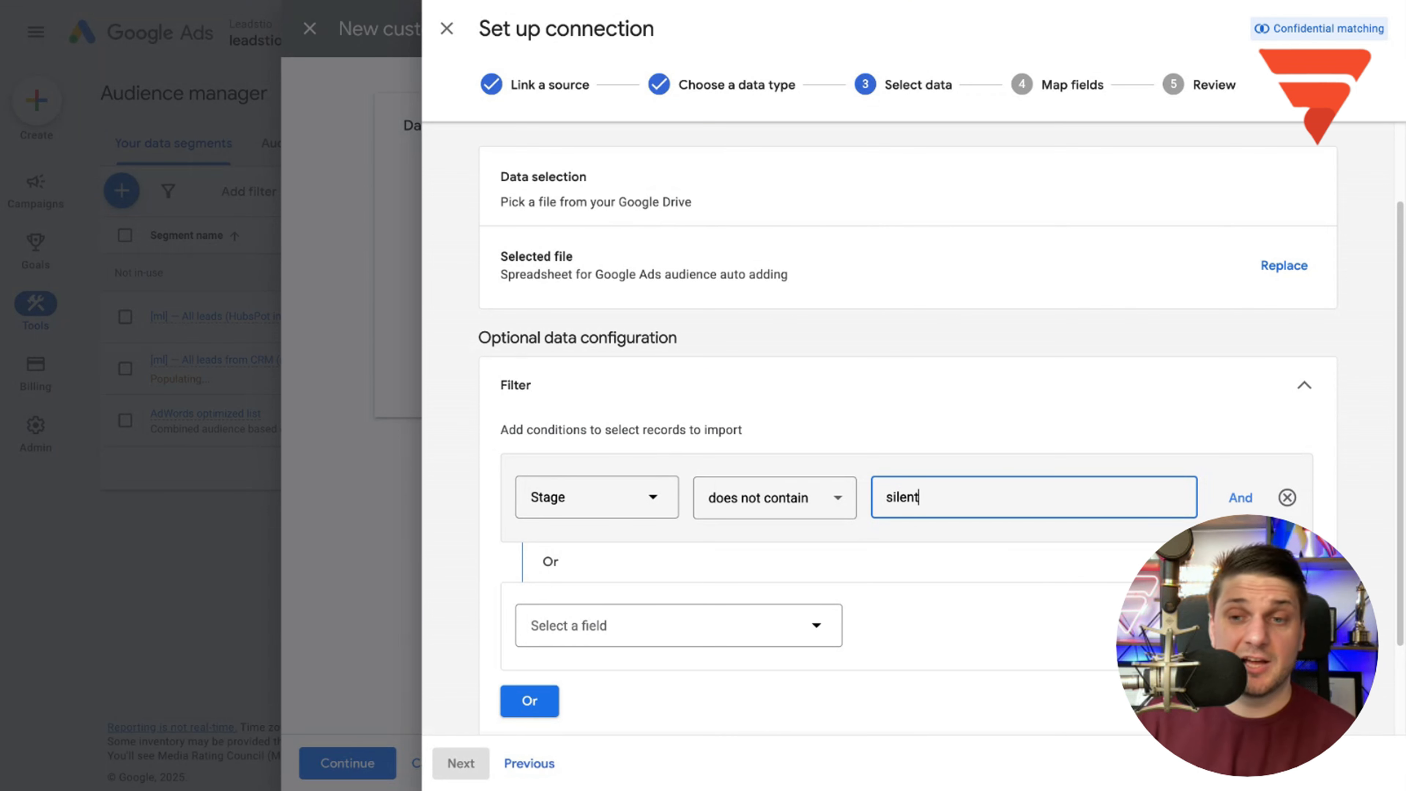
- Set the Or condition of the import filter to Stage does not contain "unqualified"
{"action": "scroll", "coordinate": [886, 526], "scroll_direction": "down", "scroll_amount": 2}
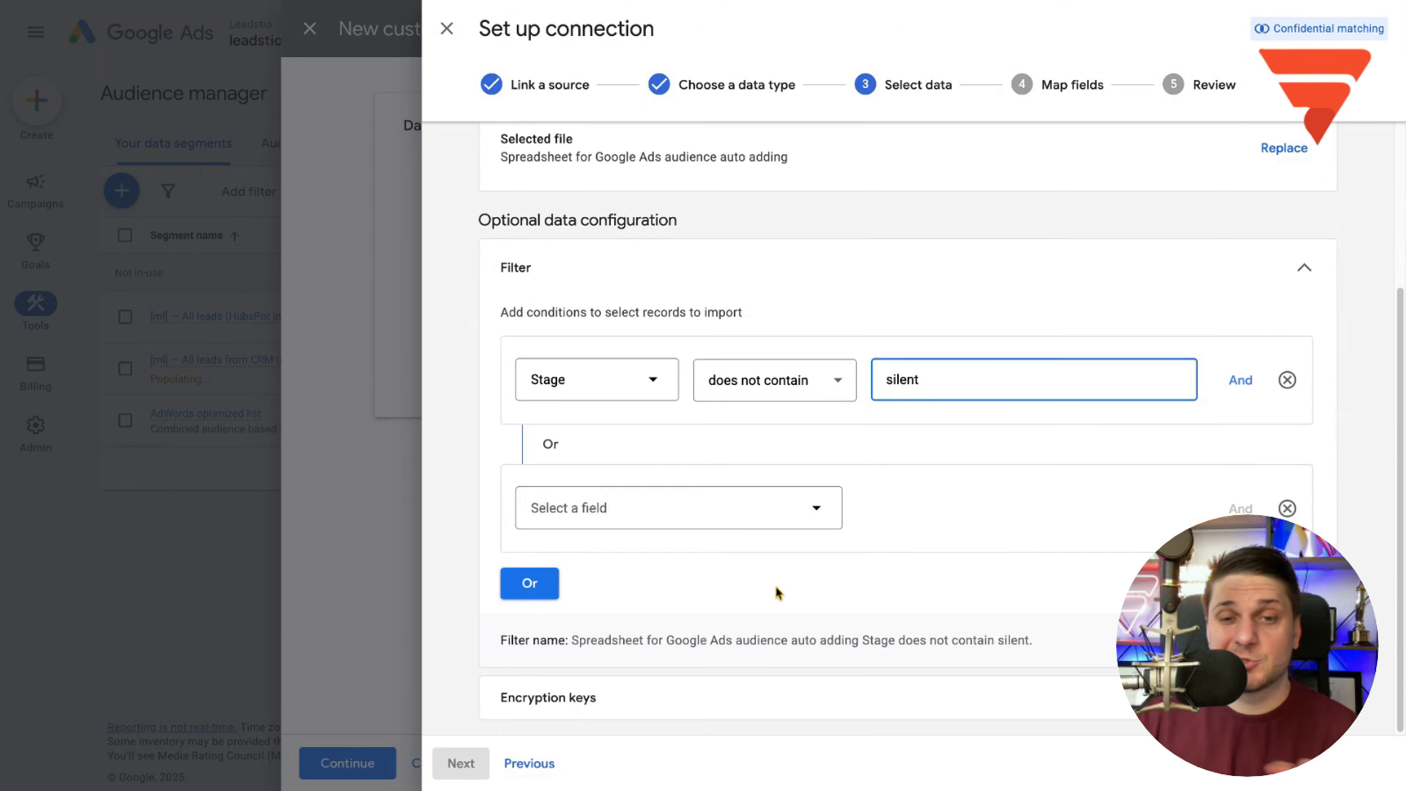
{"action": "left_click", "coordinate": [700, 509]}
{"action": "left_click", "coordinate": [638, 643]}
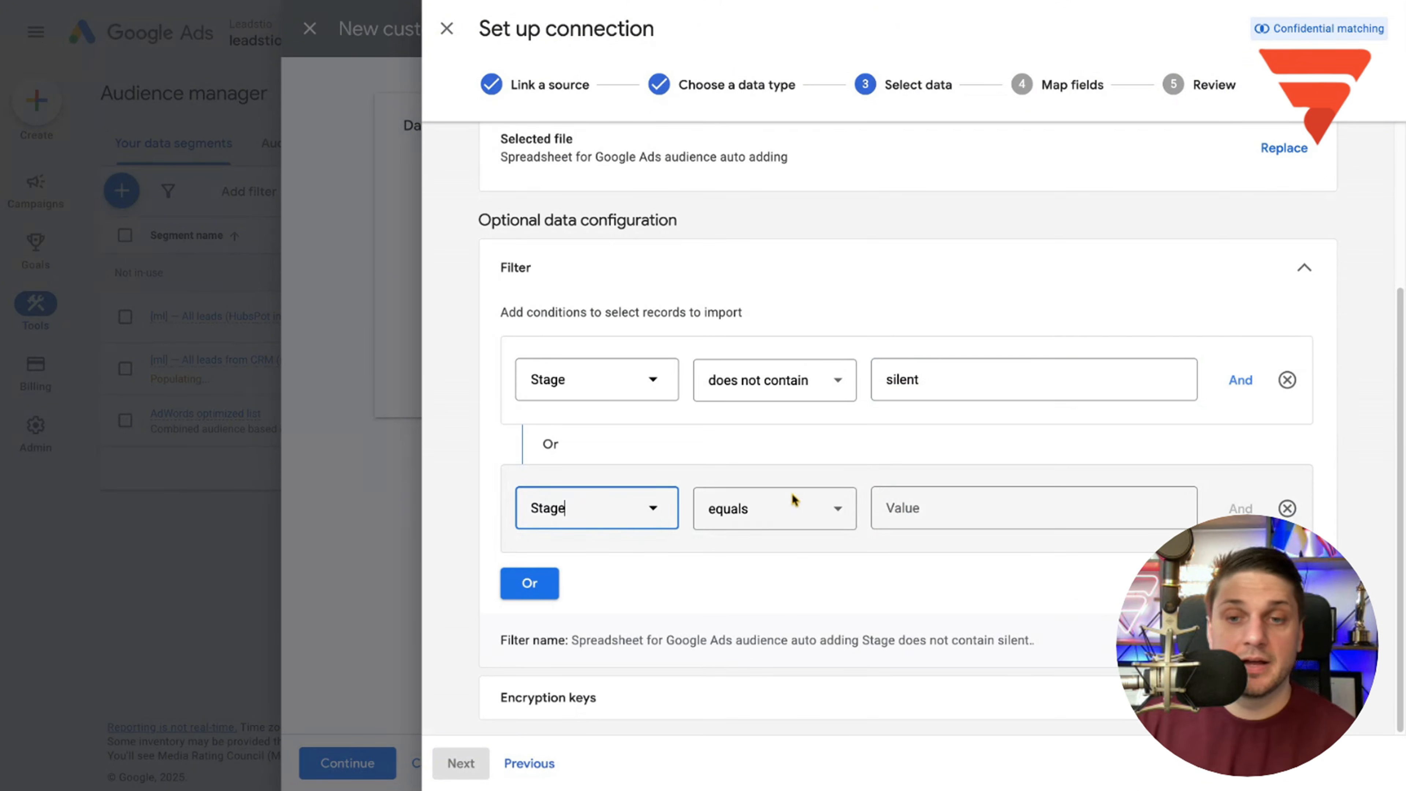
{"action": "left_click", "coordinate": [792, 501]}
{"action": "scroll", "coordinate": [789, 498], "scroll_direction": "down", "scroll_amount": 1}
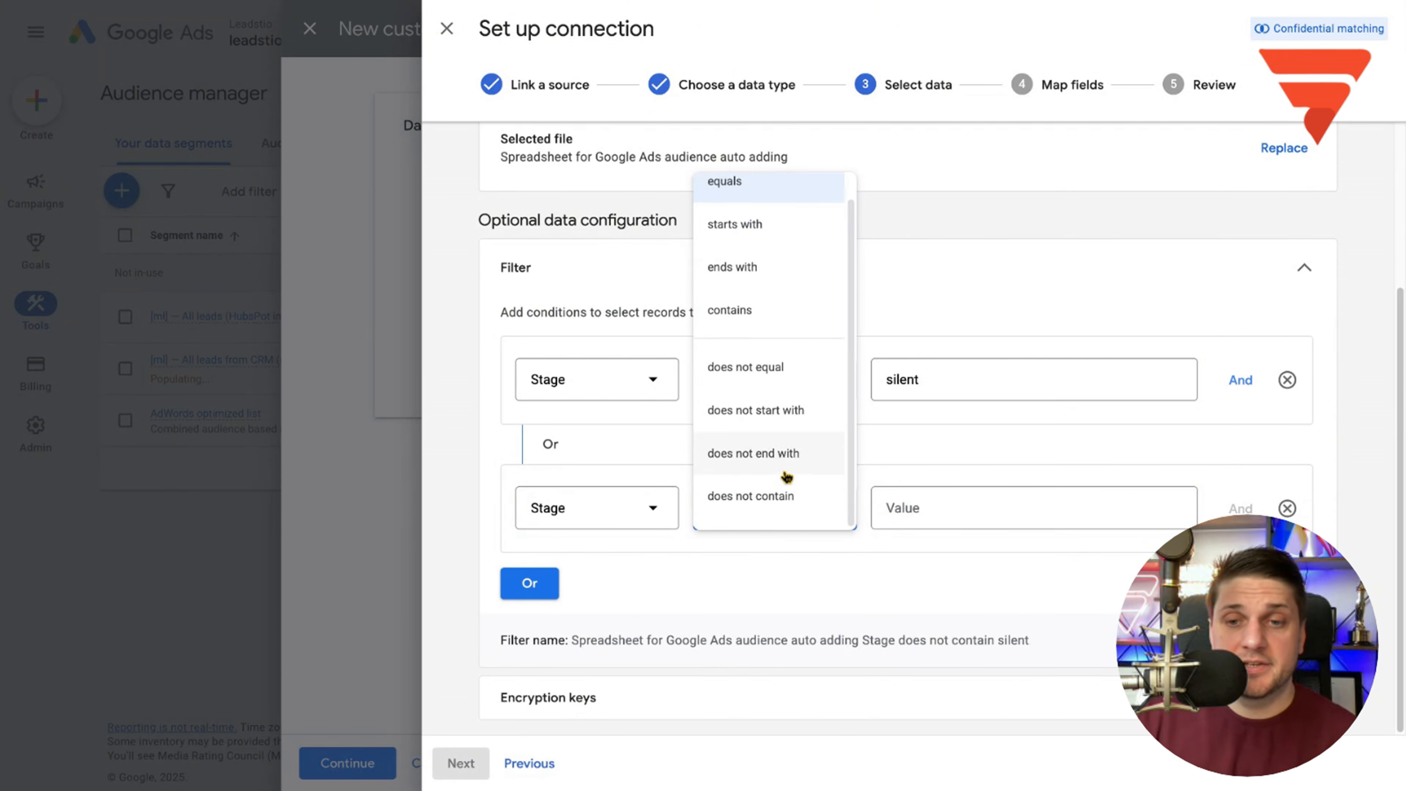
{"action": "left_click", "coordinate": [786, 499]}
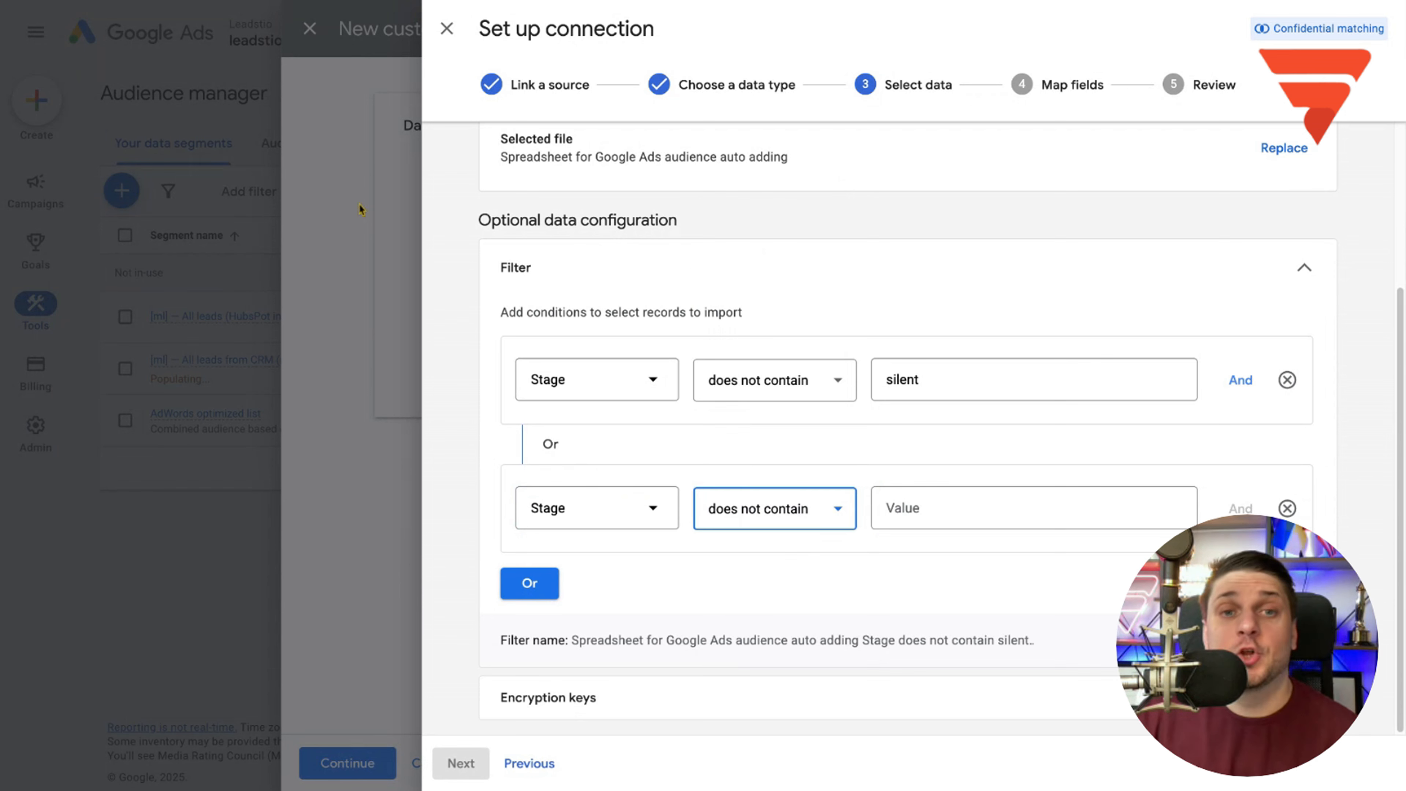
{"action": "left_click", "coordinate": [946, 507]}
{"action": "type", "text": "unqualified"}
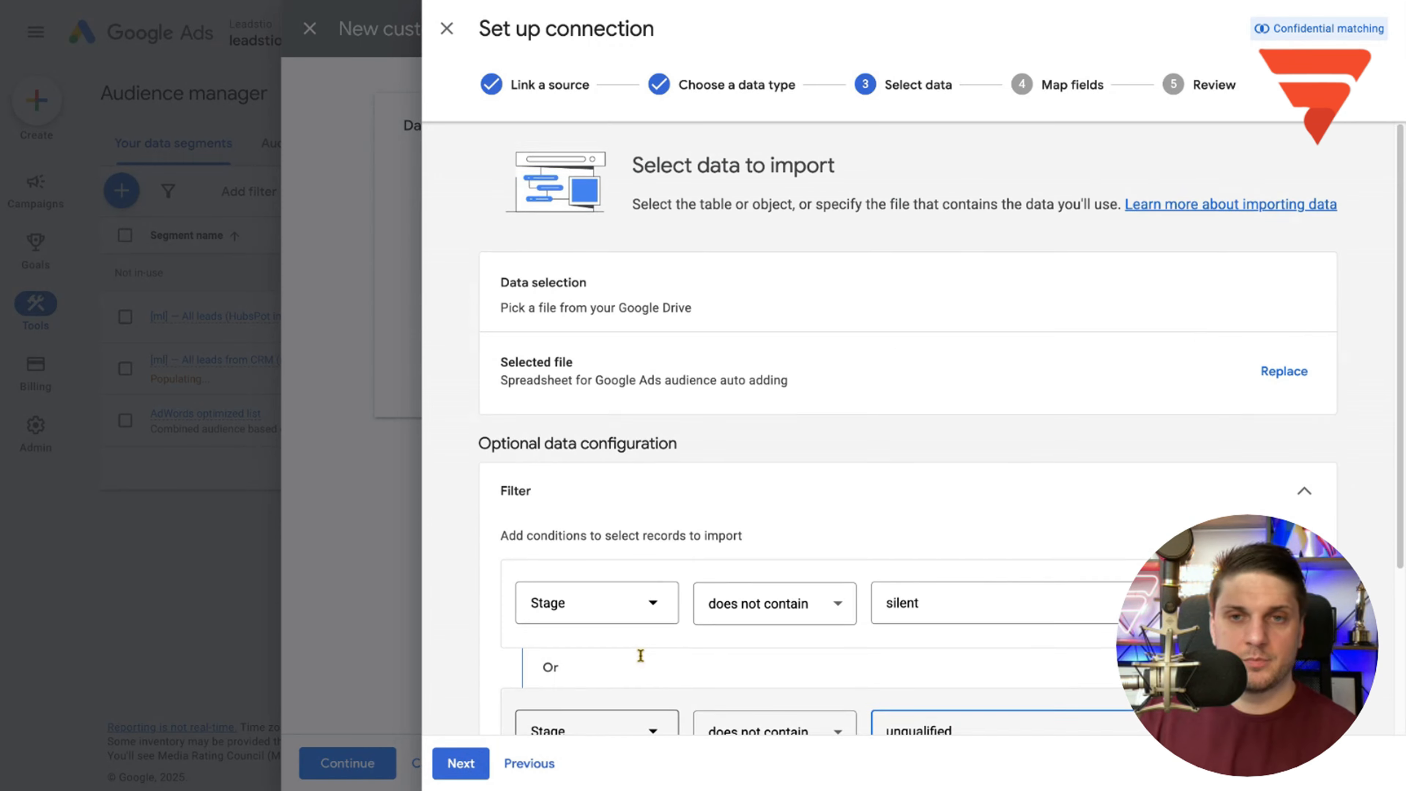
- Keep Phone and Email mapped to the phone number and email address fields, and finish the connection with its default review settings
{"action": "left_click", "coordinate": [460, 762]}
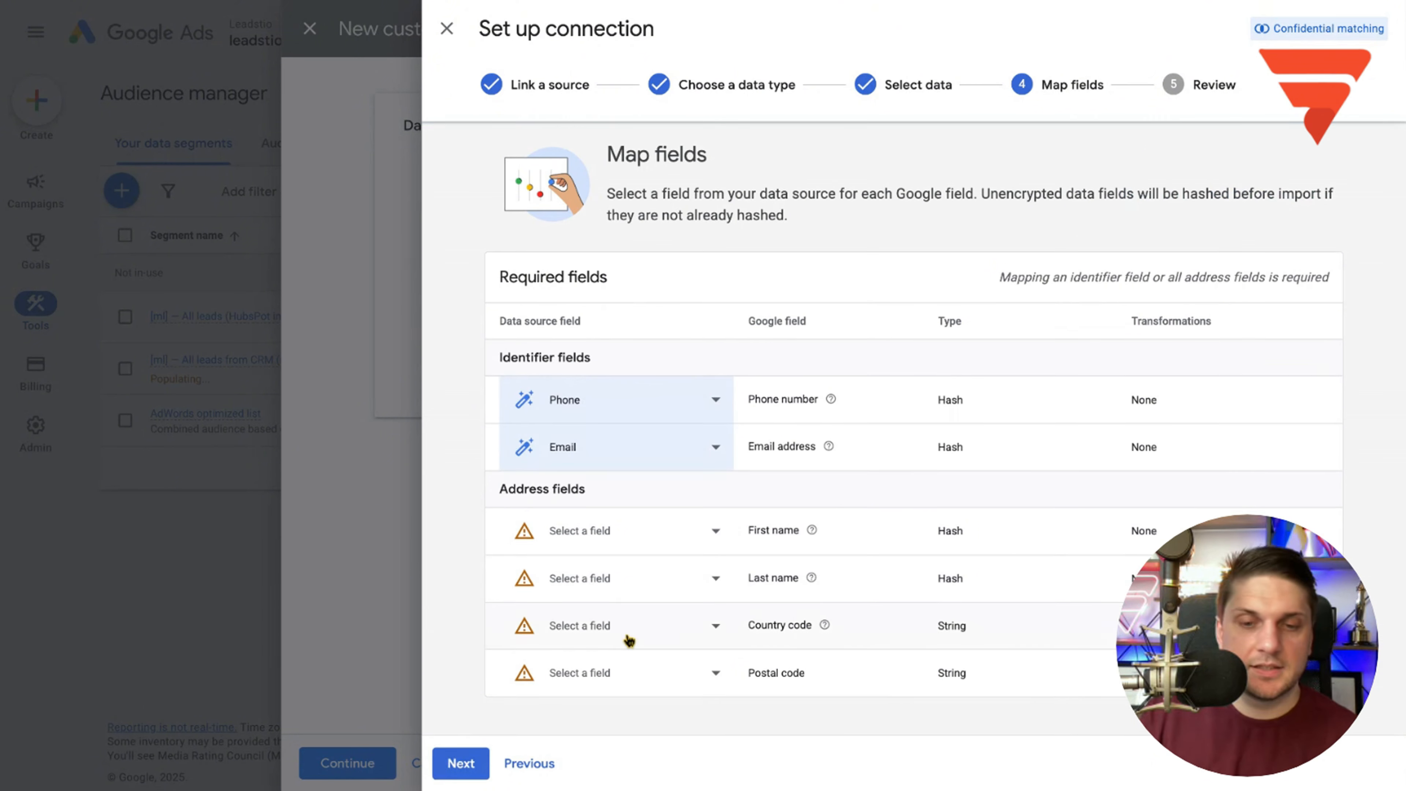
{"action": "left_click", "coordinate": [462, 769]}
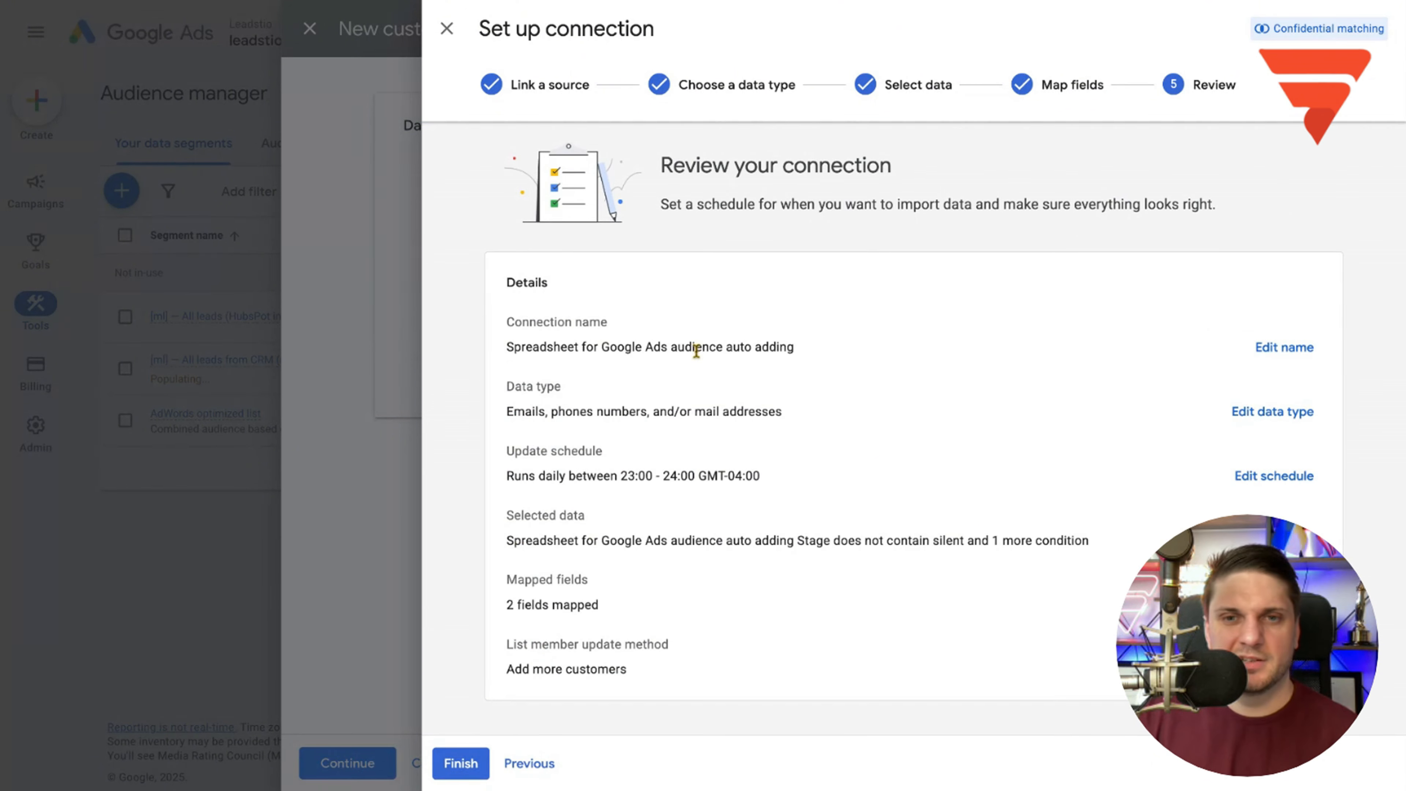
{"action": "left_click", "coordinate": [467, 767]}
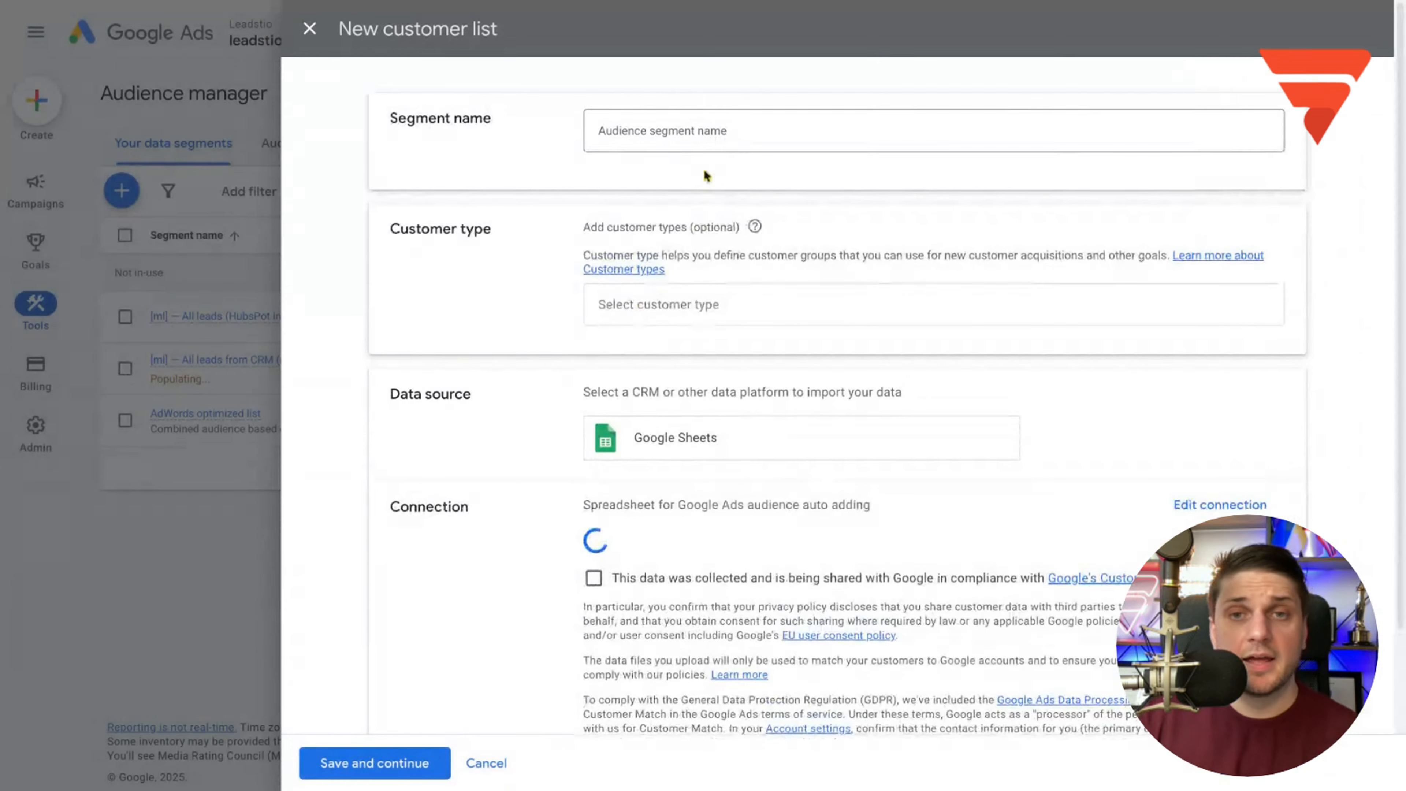
- Name the new customer list segment "test segment from SpreadSheet"
{"action": "left_click", "coordinate": [684, 132]}
{"action": "type", "text": "yes"}
{"action": "key", "text": "BackSpace"}
{"action": "key", "text": "BackSpace"}
{"action": "key", "text": "BackSpace"}
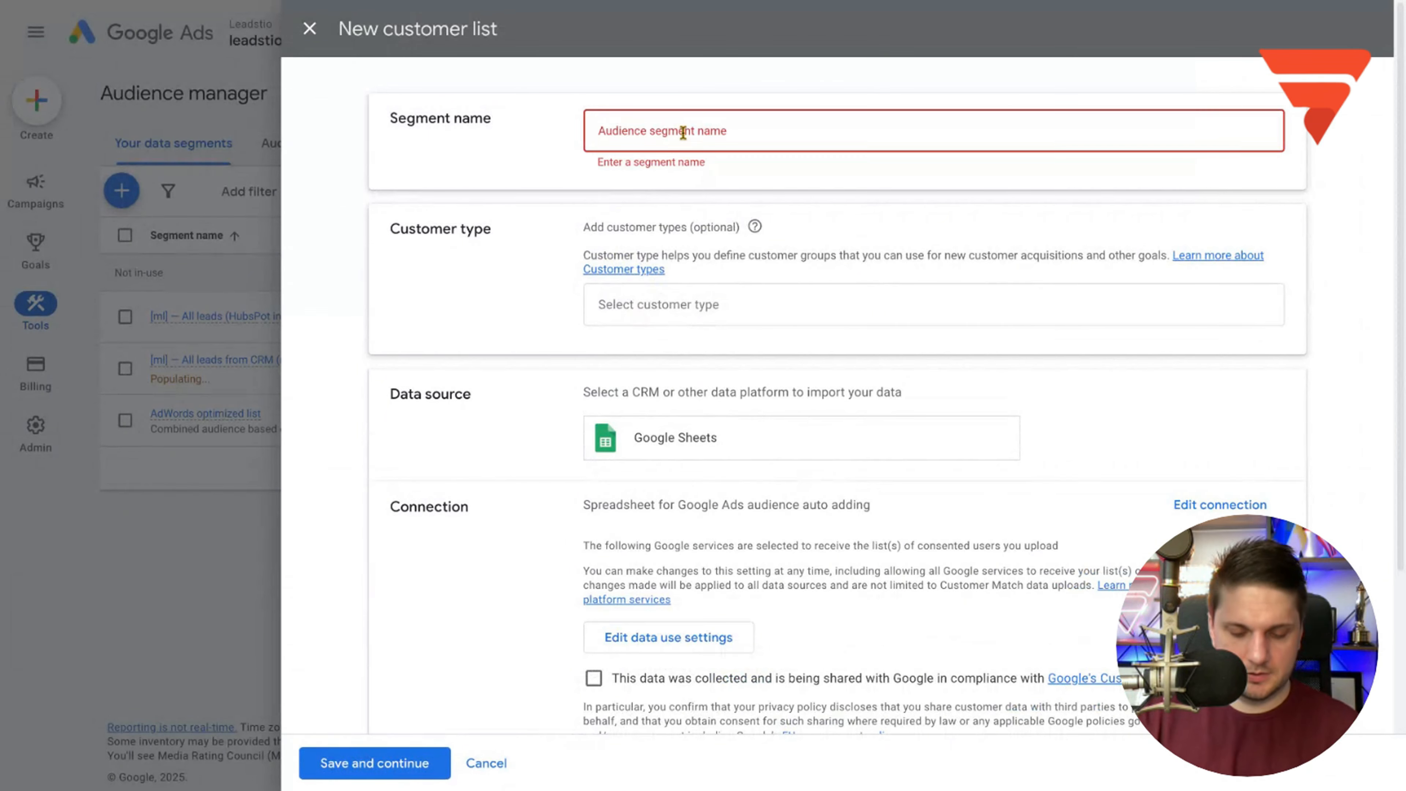
{"action": "type", "text": "test segmen"}
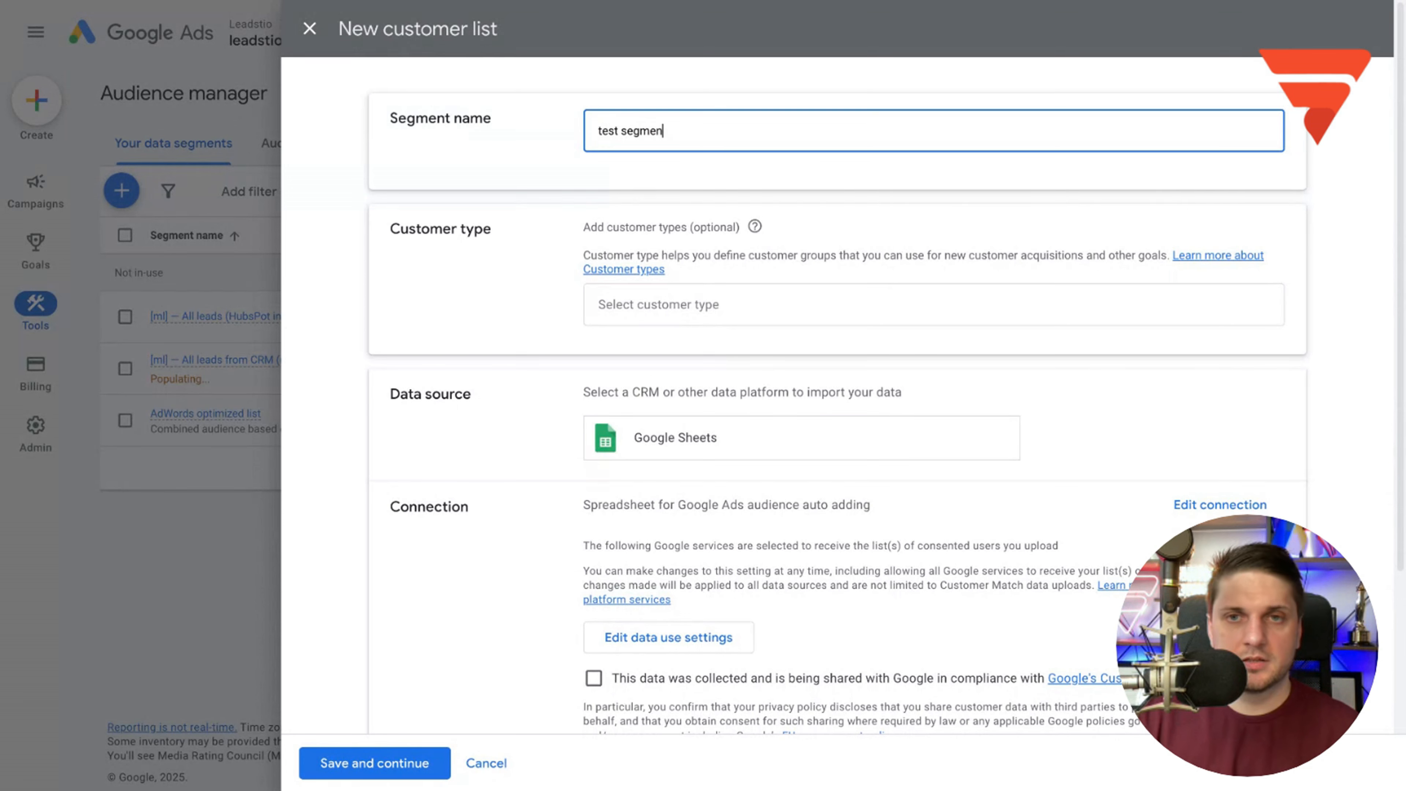
{"action": "type", "text": "t from SpreadS"}
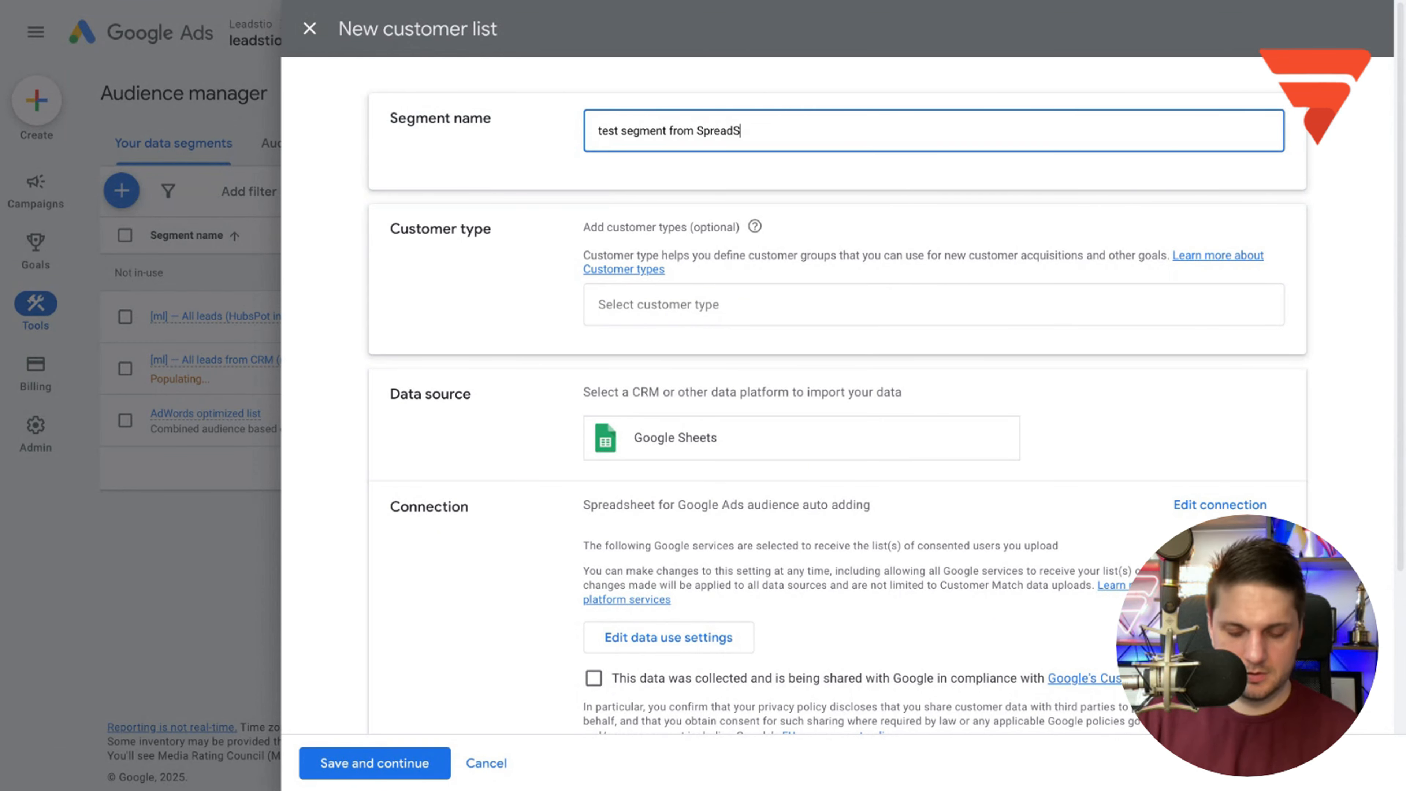
{"action": "type", "text": "heet"}
- Confirm compliance with Google's Customer Match policies, save the customer list and close its summary
{"action": "scroll", "coordinate": [710, 238], "scroll_direction": "down", "scroll_amount": 5}
{"action": "left_click", "coordinate": [594, 376]}
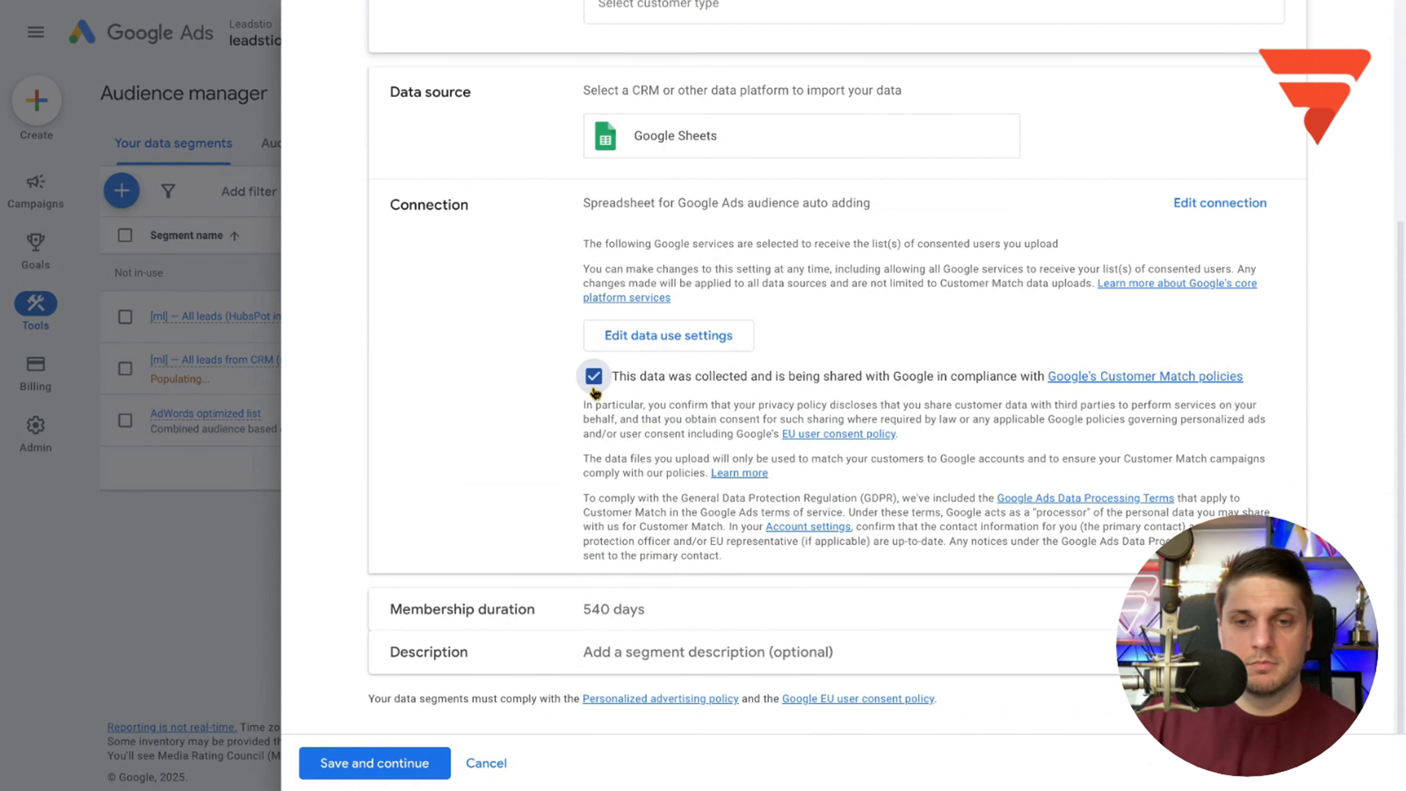
{"action": "left_click", "coordinate": [374, 762]}
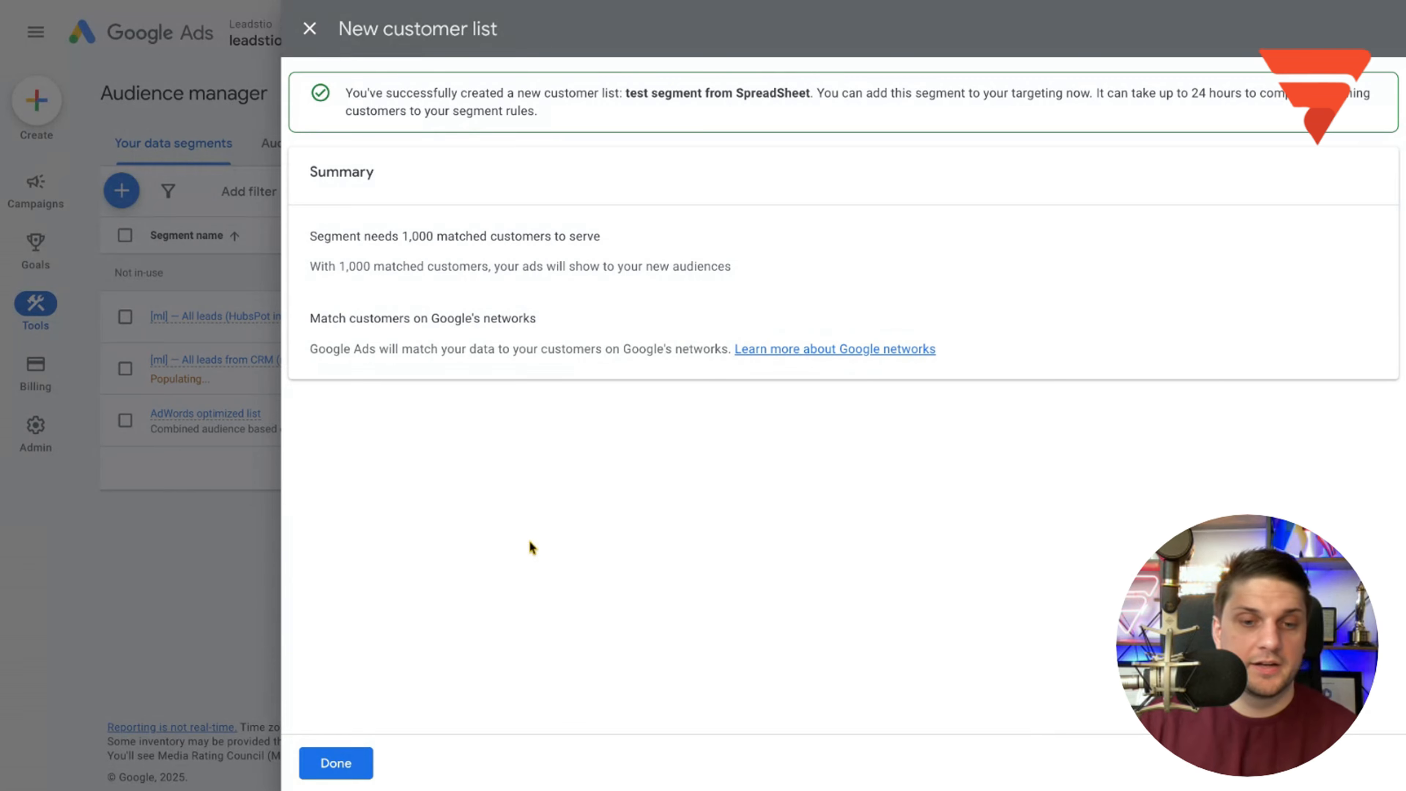
{"action": "left_click", "coordinate": [336, 763]}
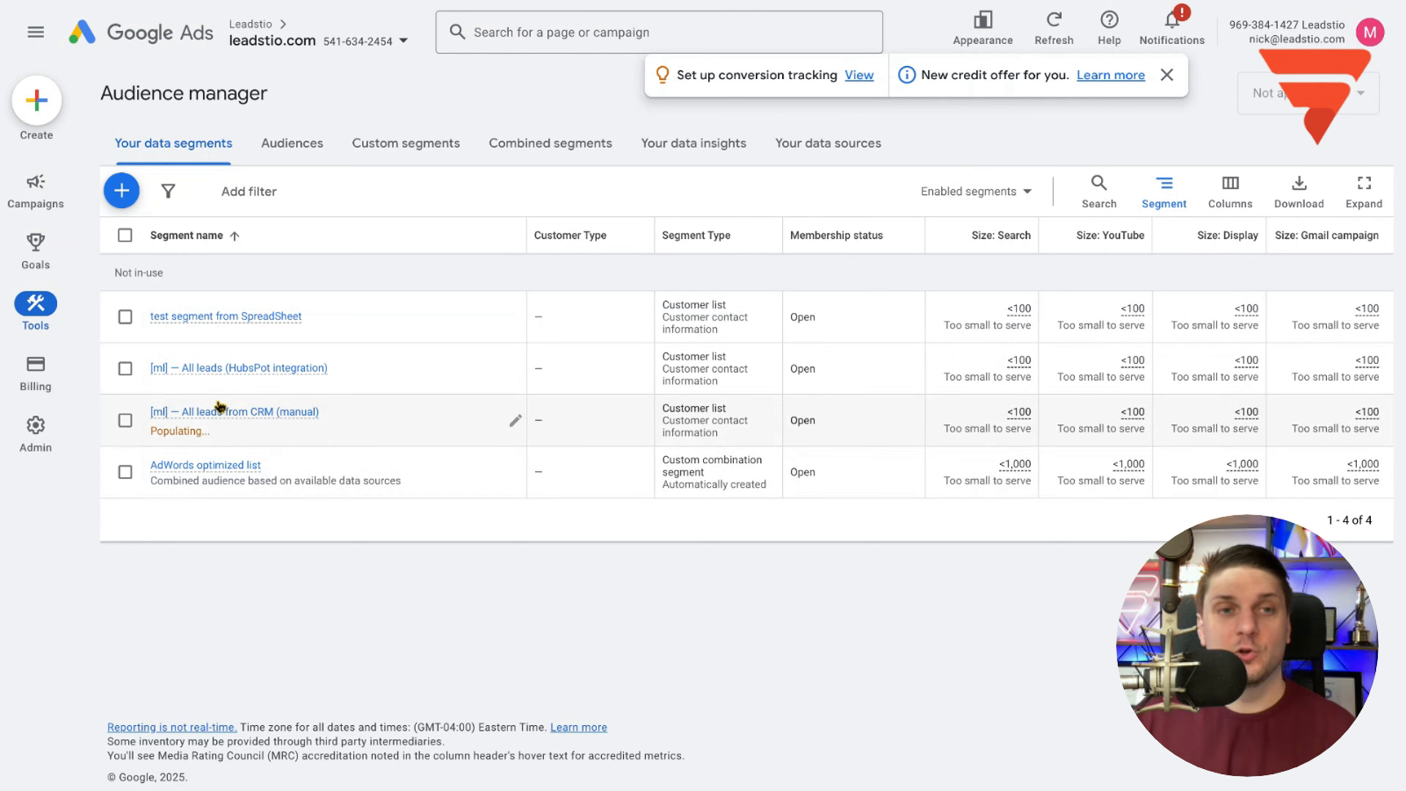
- Start a new combined audience segment from the list of combined segments
{"action": "left_click", "coordinate": [124, 193]}
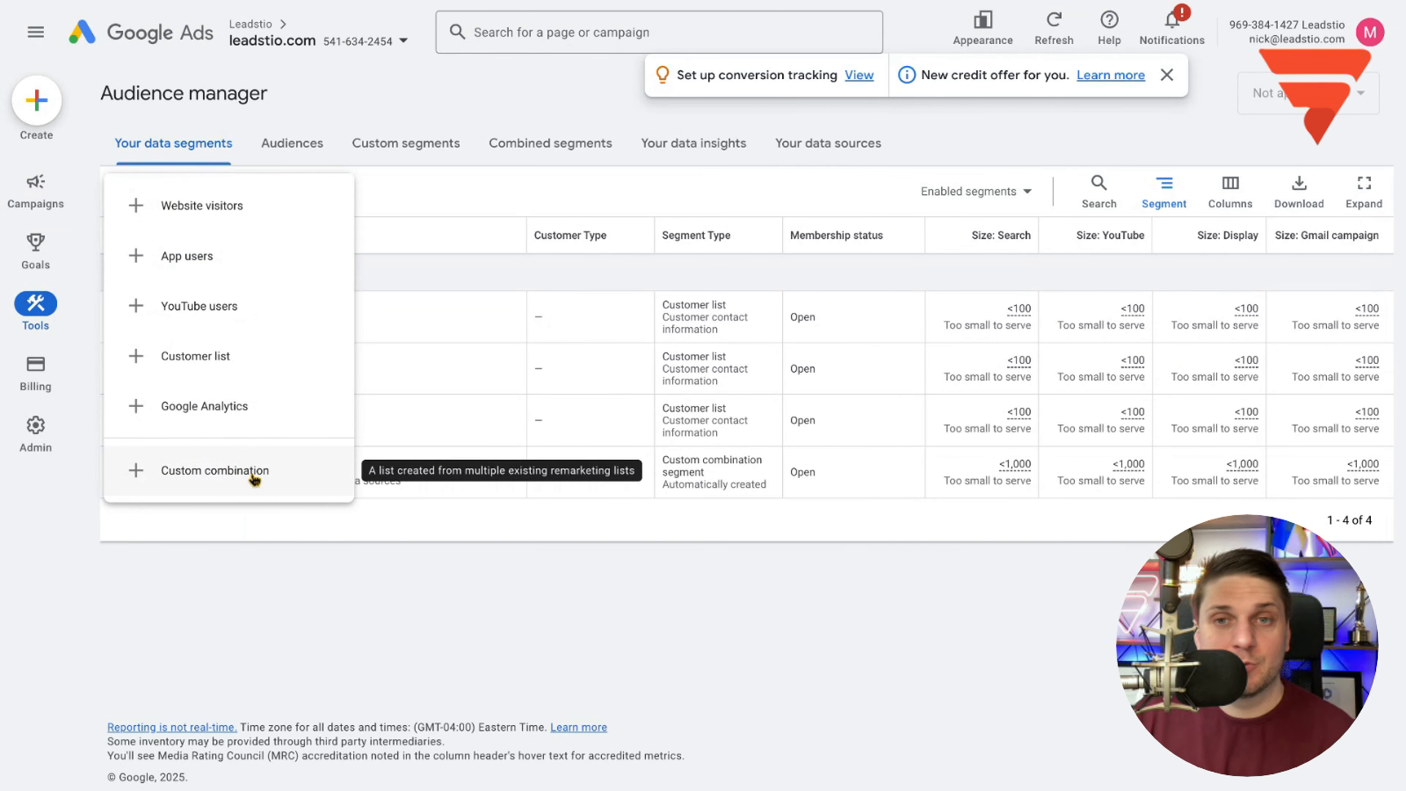
{"action": "left_click", "coordinate": [542, 142]}
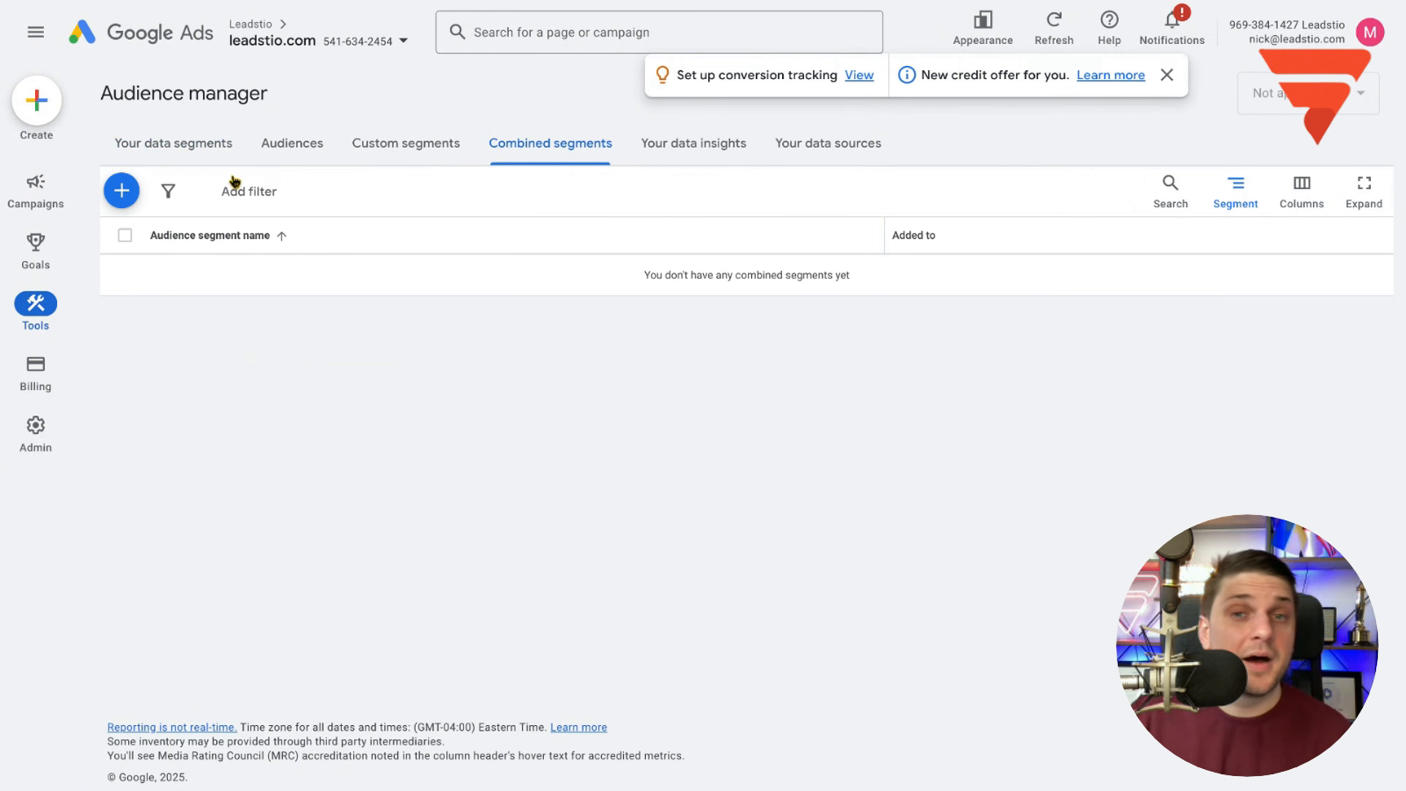
{"action": "left_click", "coordinate": [121, 190]}
{"action": "left_click", "coordinate": [213, 206]}
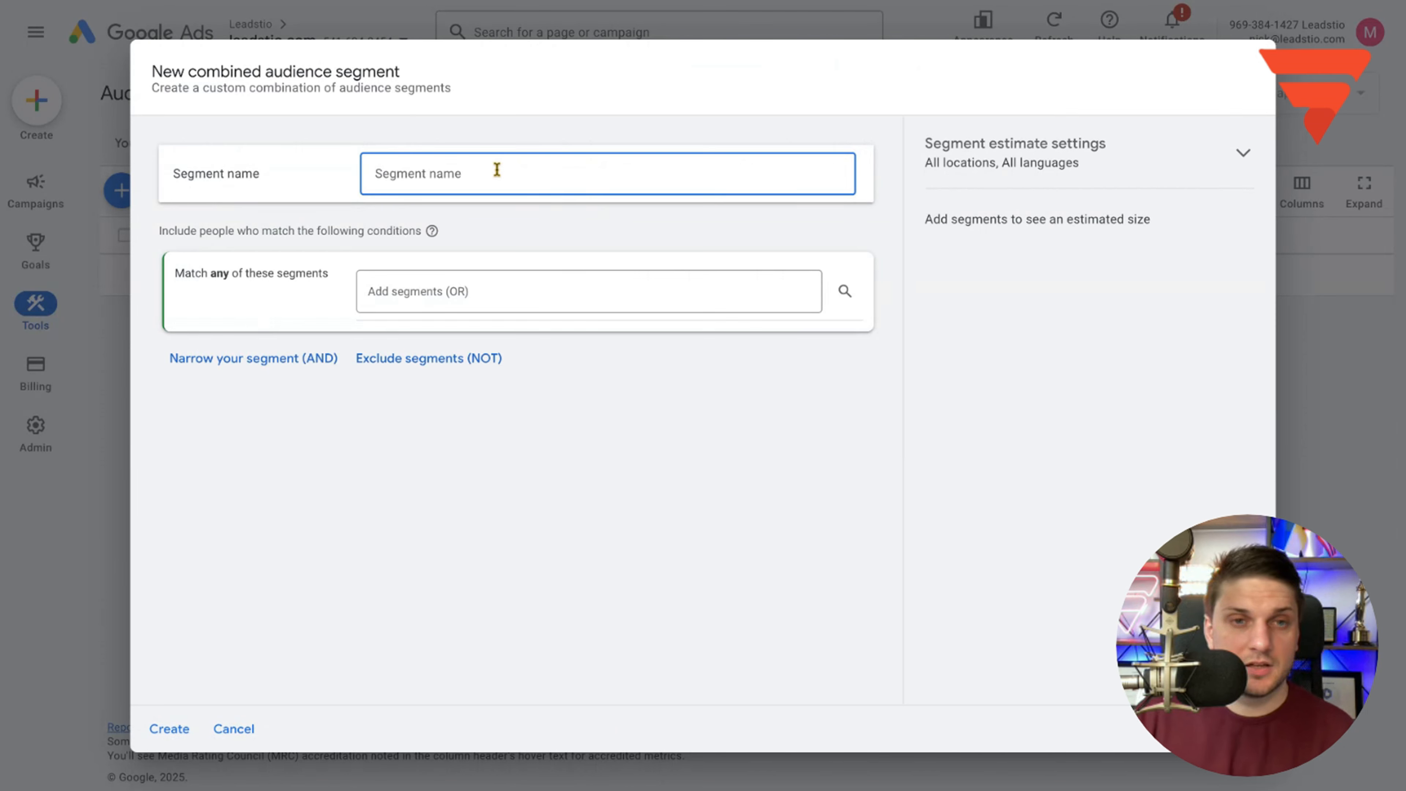
- Name the combined audience segment "[ml] — All leads combinations (manulal+auto)"
{"action": "type", "text": "[ml"}
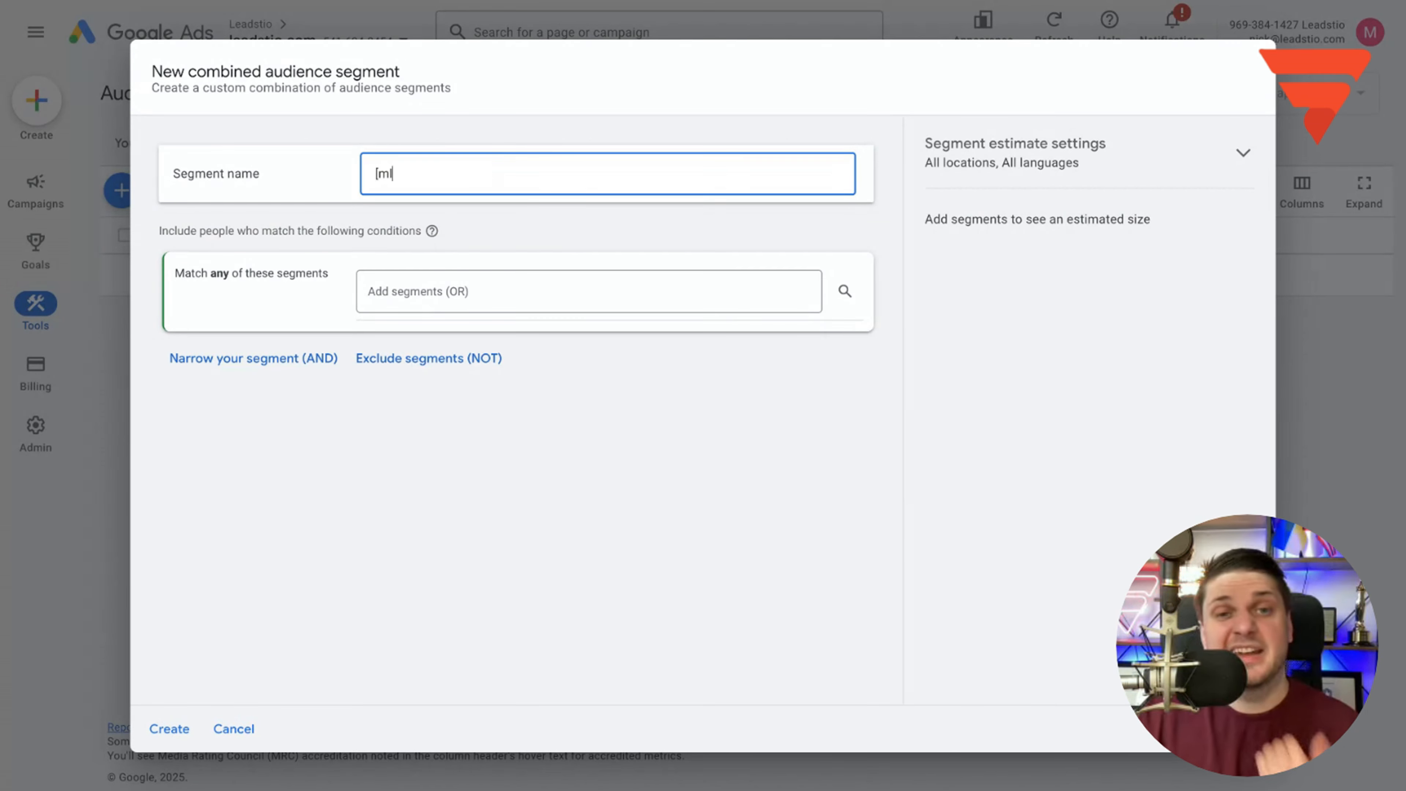
{"action": "type", "text": "] - Akk"}
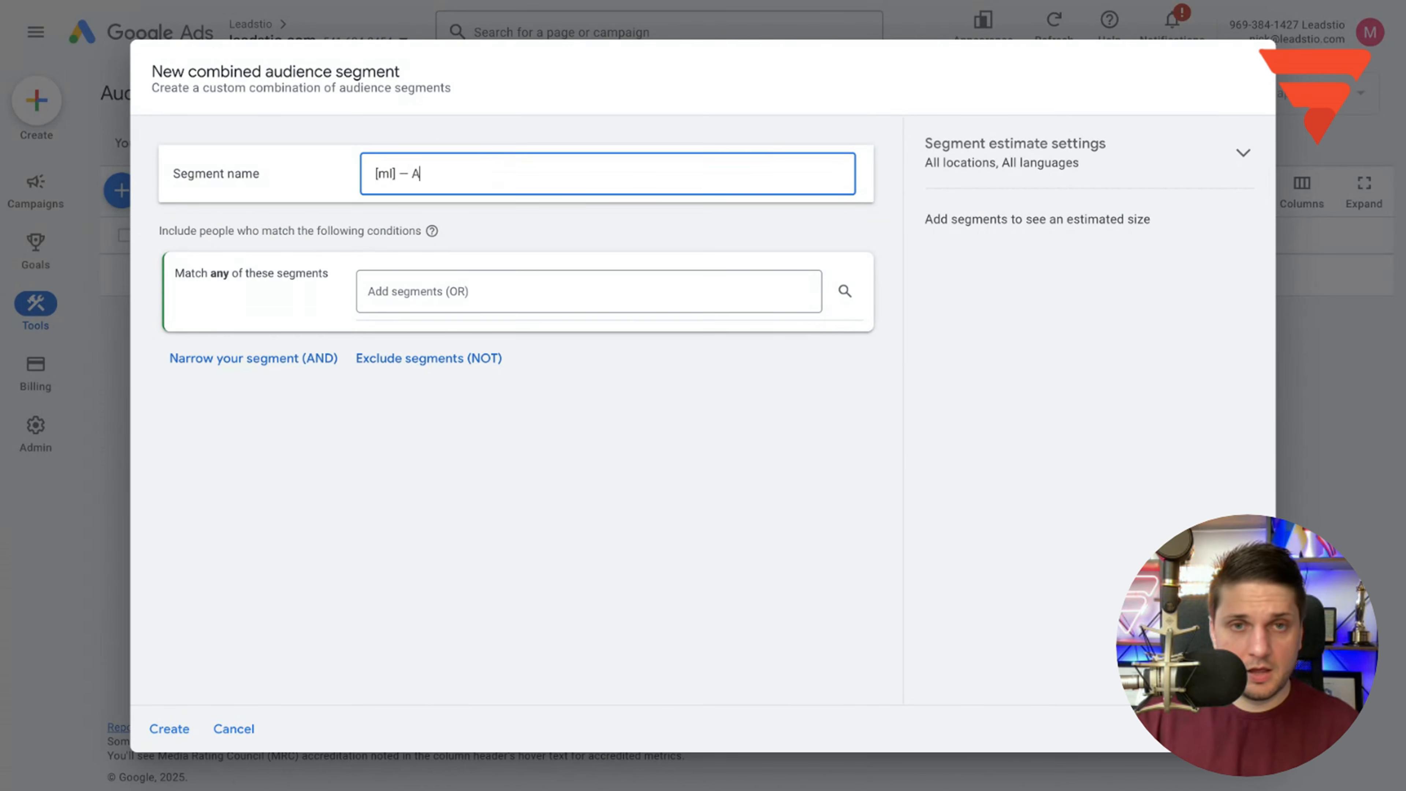
{"action": "key", "text": "BackSpace"}
{"action": "key", "text": "BackSpace"}
{"action": "type", "text": "ll"}
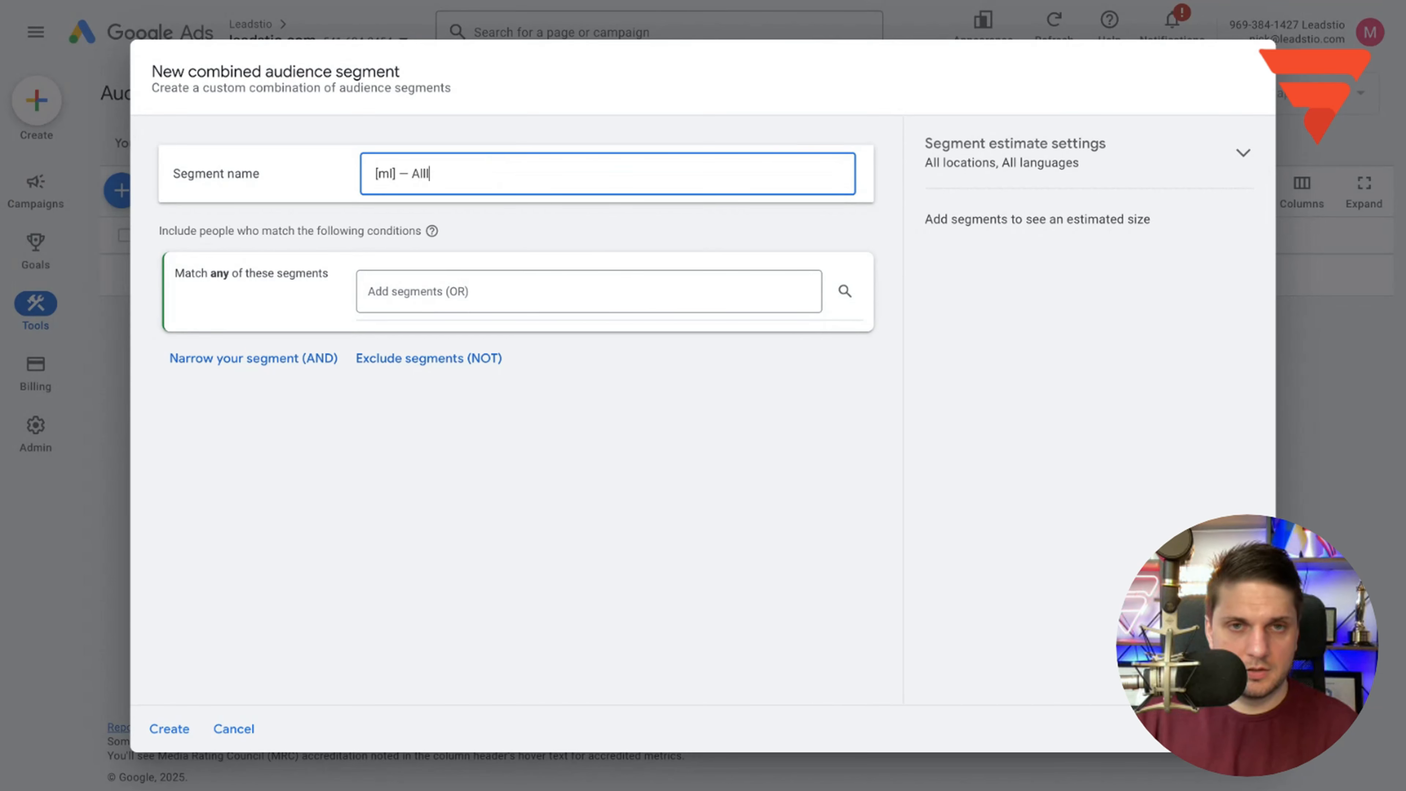
{"action": "type", "text": " leads aco"}
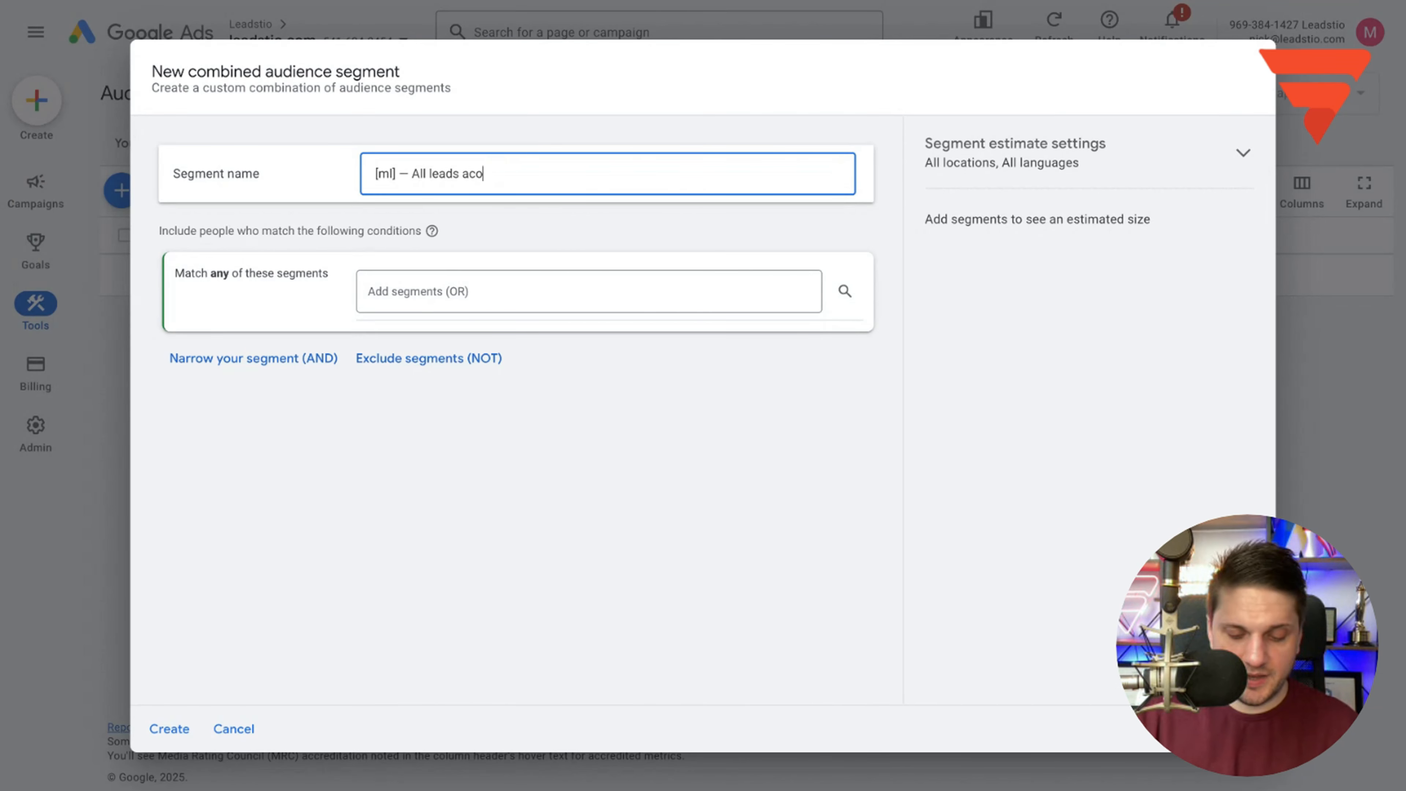
{"action": "type", "text": "mbinatiions fo"}
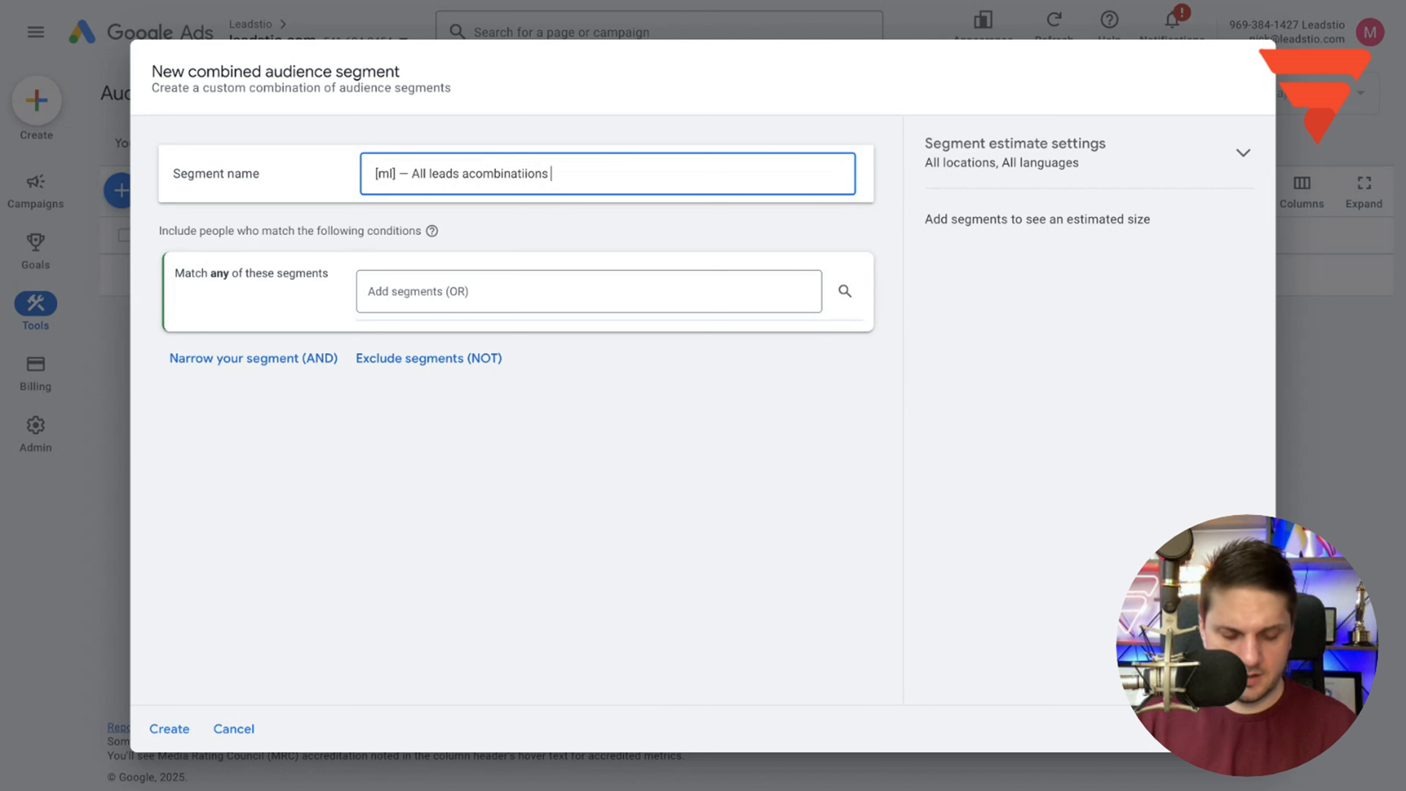
{"action": "key", "text": "BackSpace"}
{"action": "key", "text": "BackSpace"}
{"action": "type", "text": "(many"}
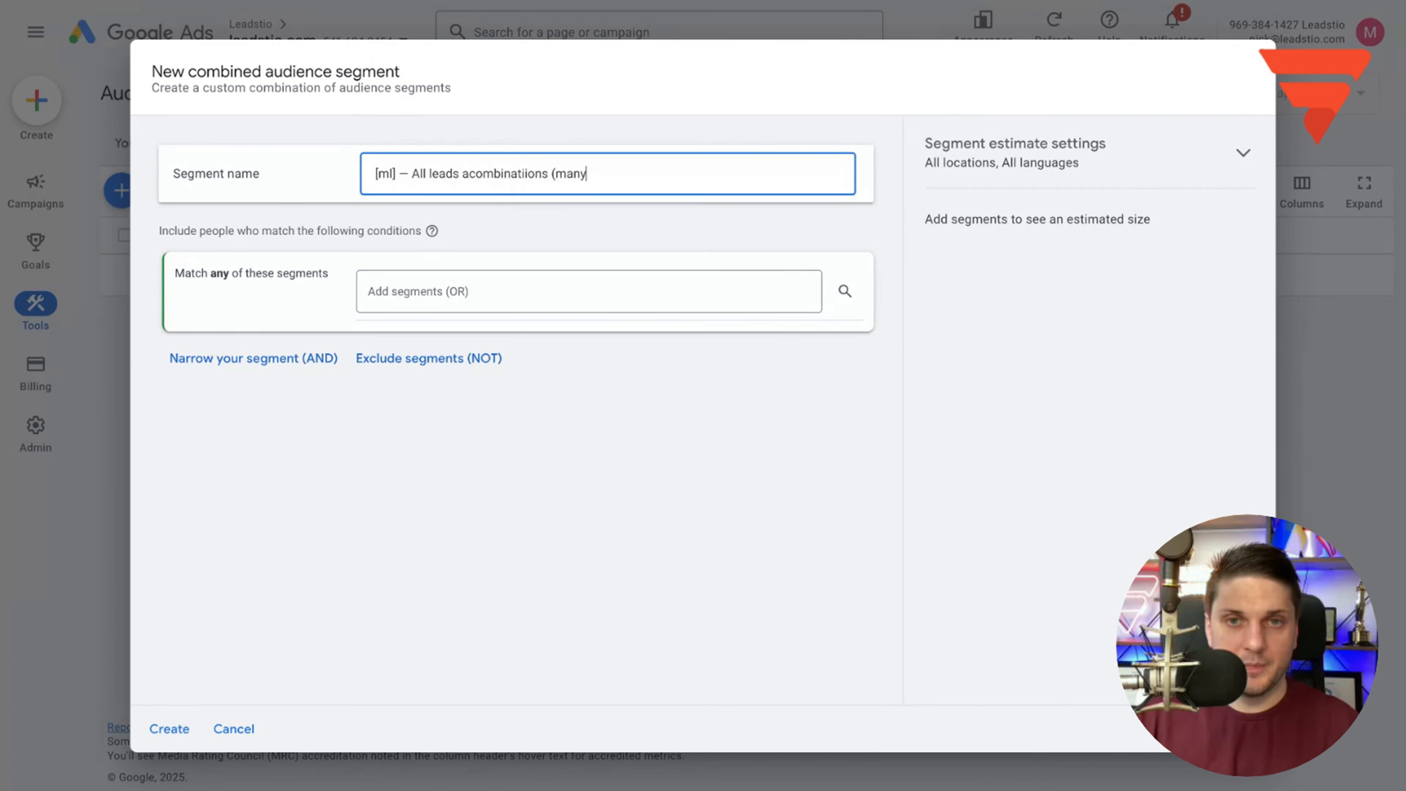
{"action": "key", "text": "BackSpace"}
{"action": "type", "text": "ula"}
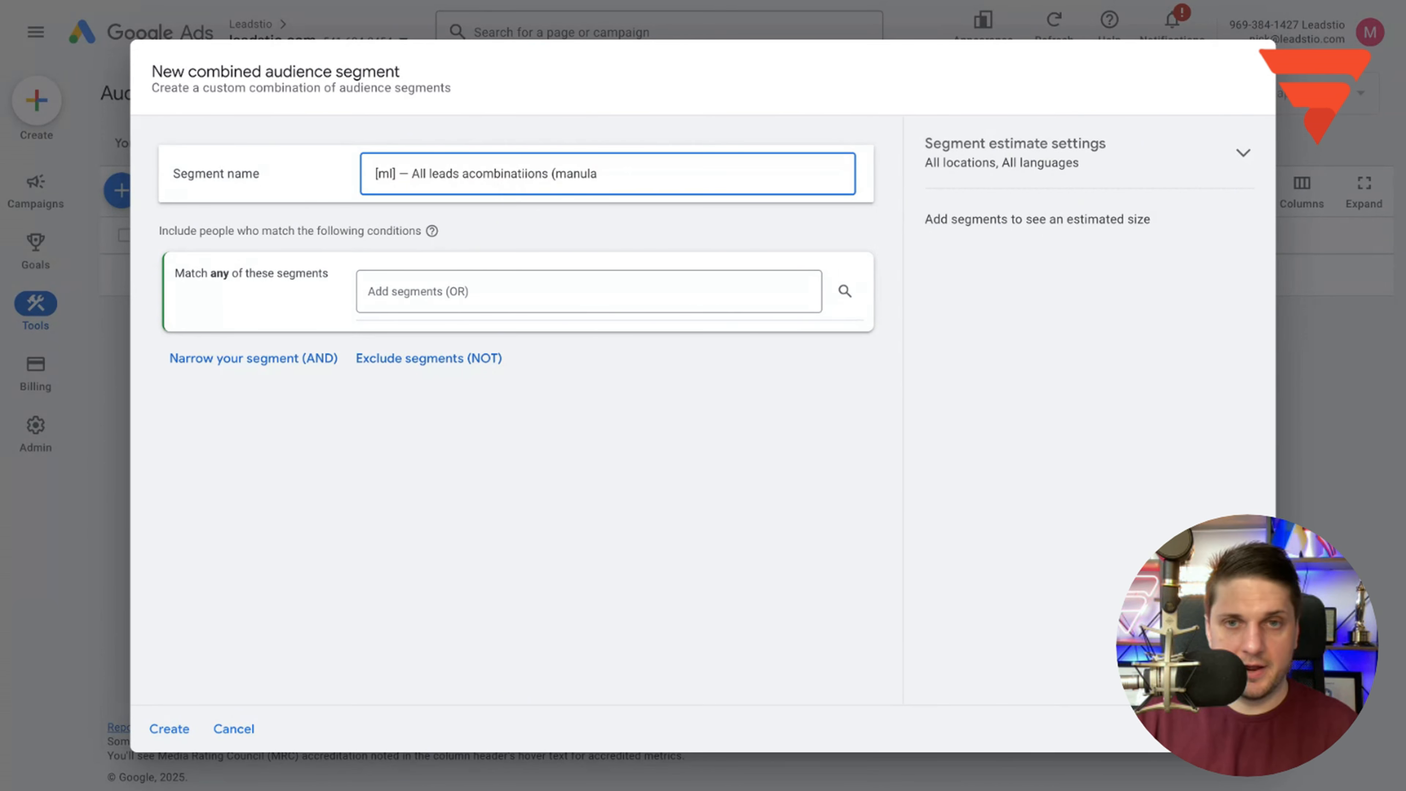
{"action": "type", "text": "l+auto)"}
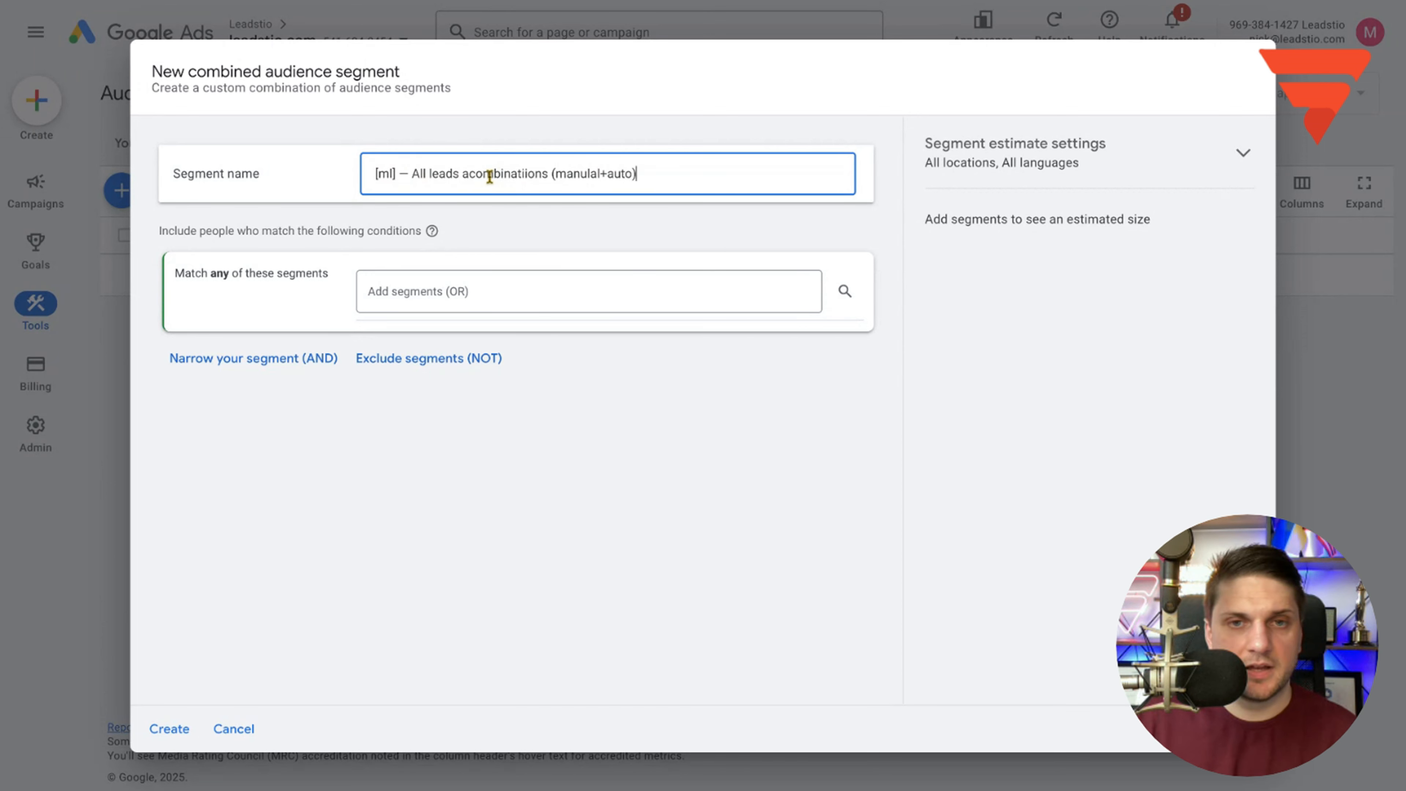
{"action": "left_click", "coordinate": [469, 173]}
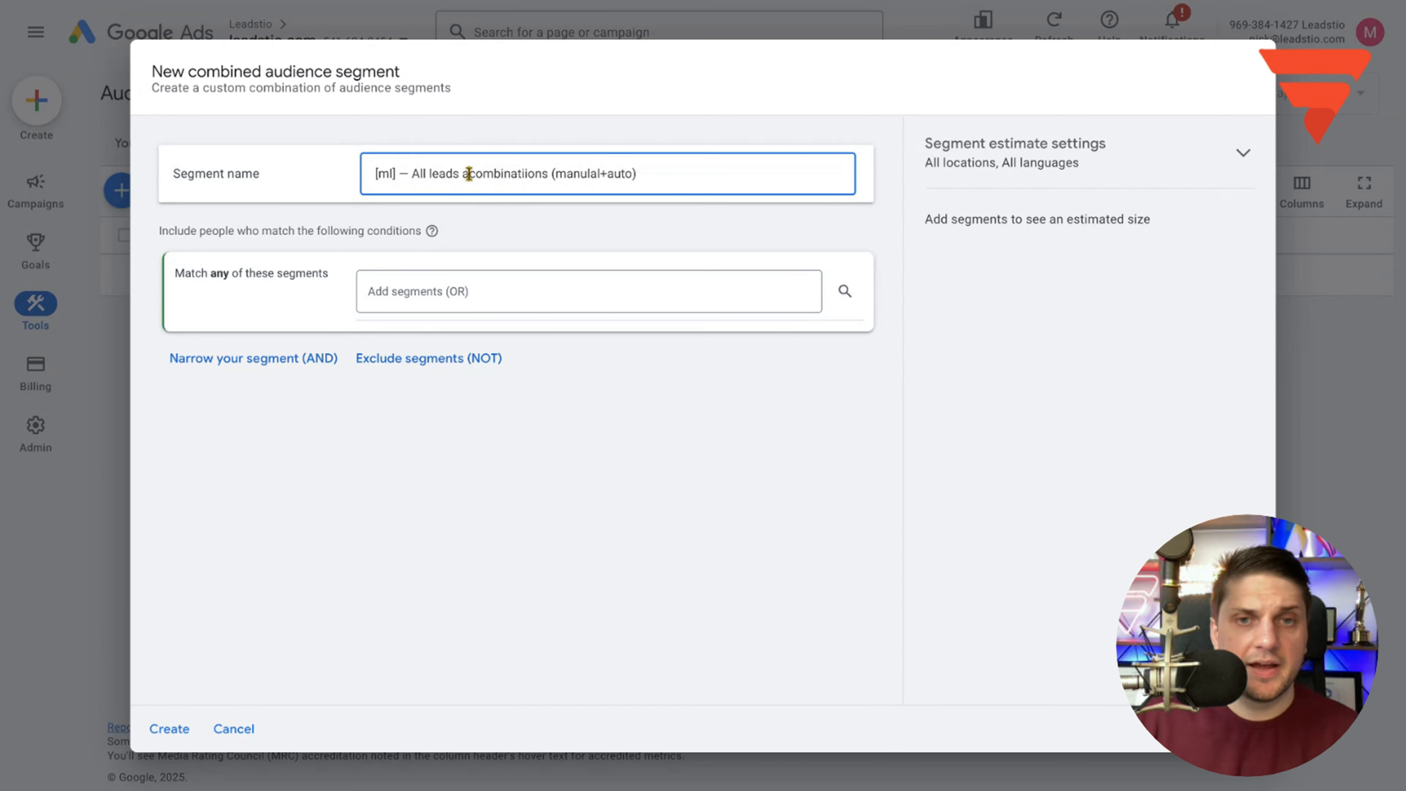
{"action": "key", "text": "BackSpace"}
{"action": "left_click", "coordinate": [523, 173]}
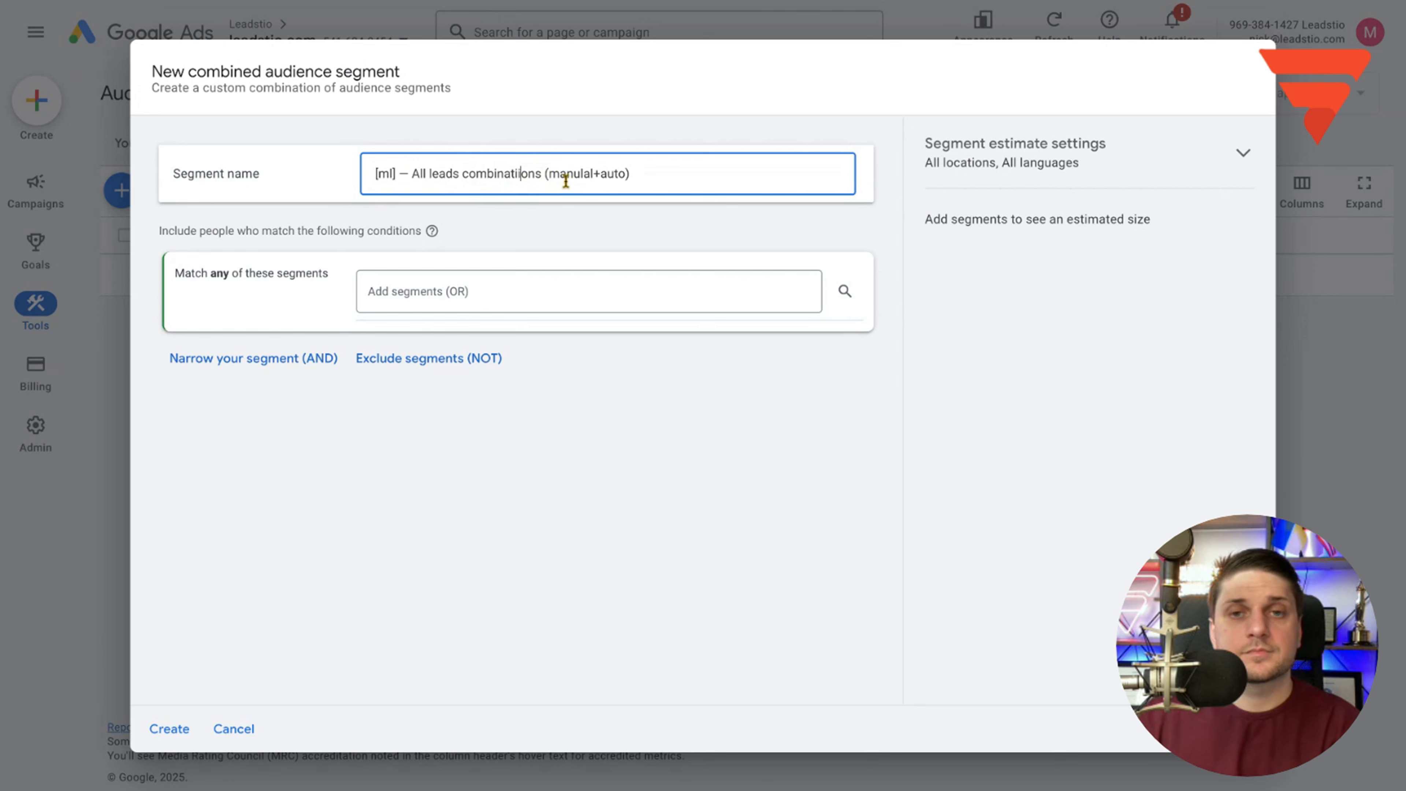
{"action": "key", "text": "BackSpace"}
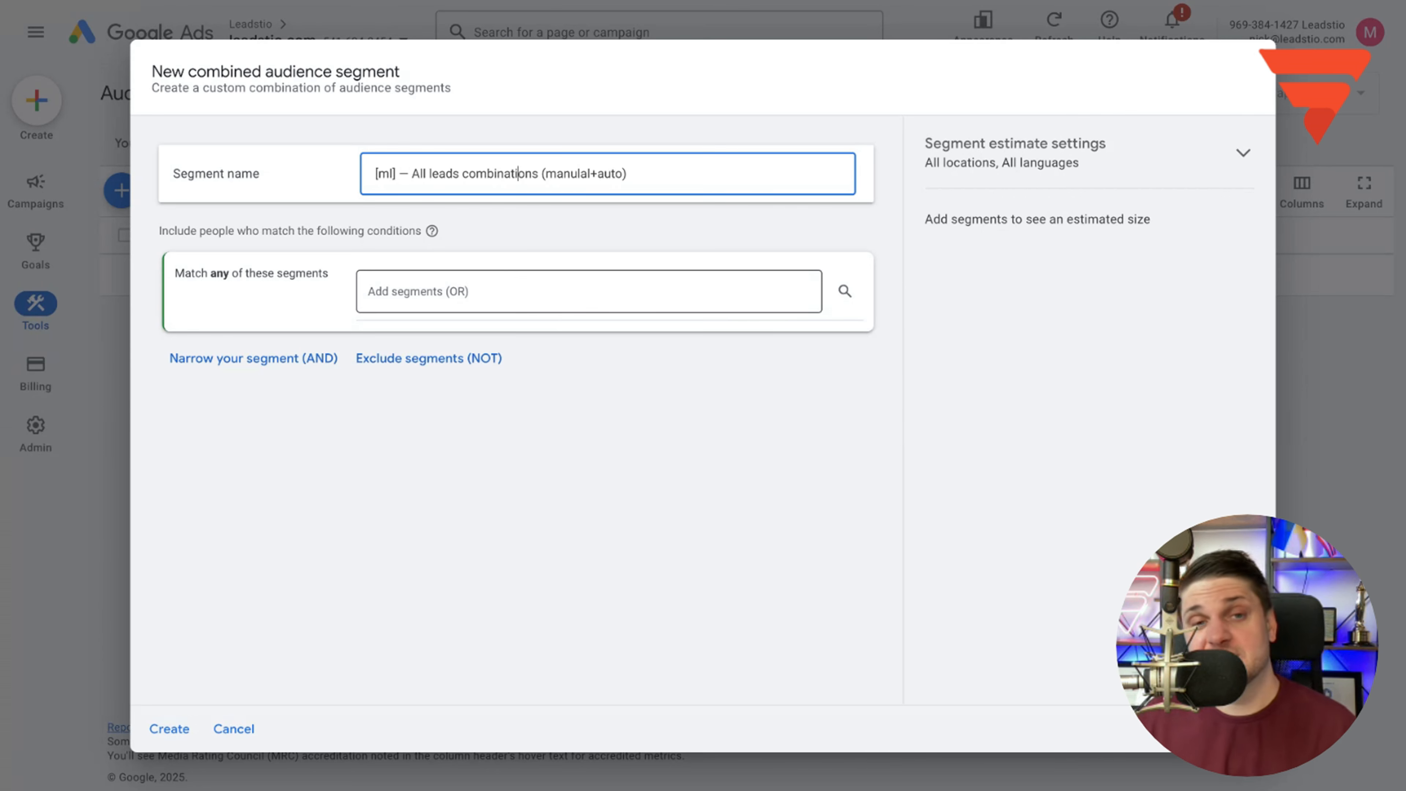
- Browse the audience categories for the matching condition and open the data segments for how people interacted with the business
{"action": "key", "text": "Tab"}
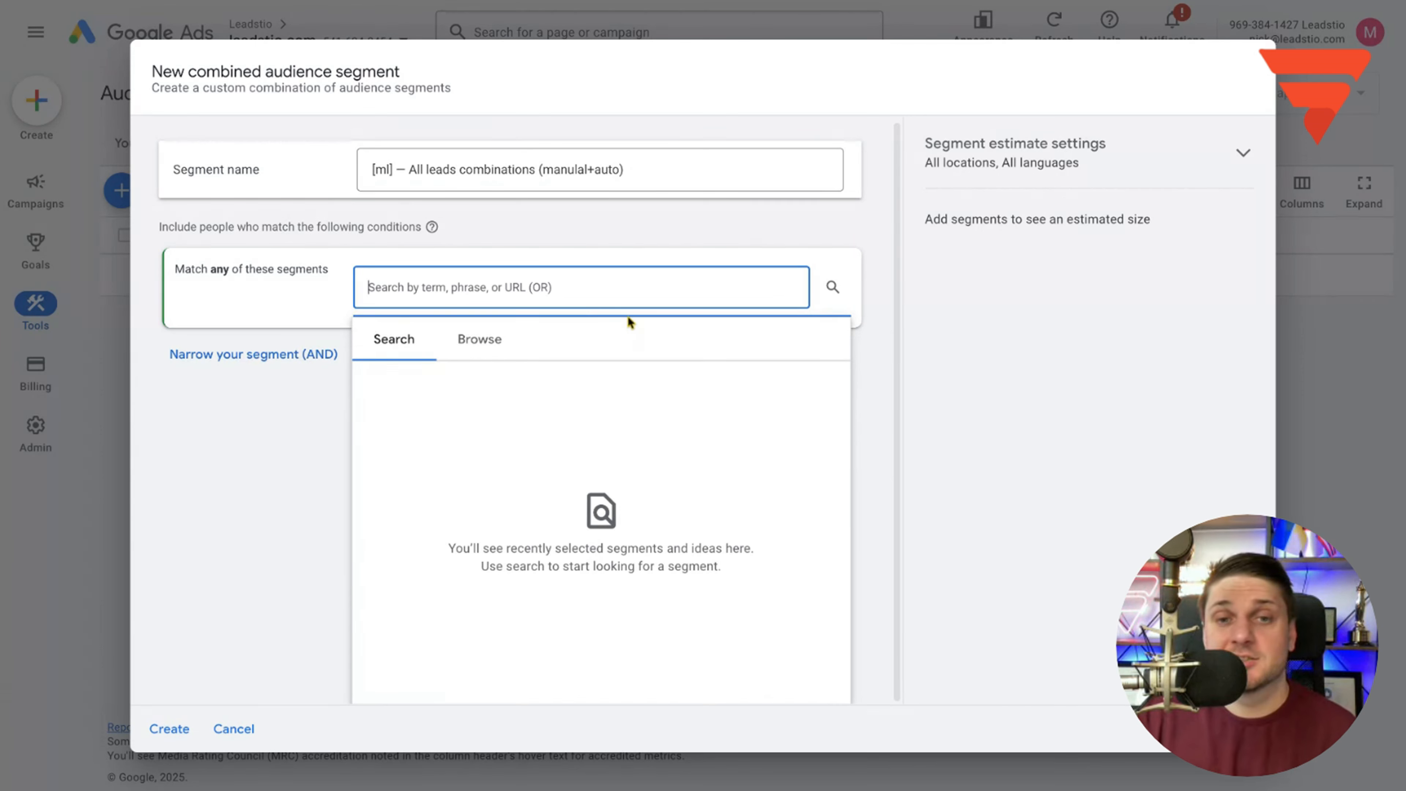
{"action": "left_click", "coordinate": [489, 339]}
{"action": "scroll", "coordinate": [604, 582], "scroll_direction": "down", "scroll_amount": 1}
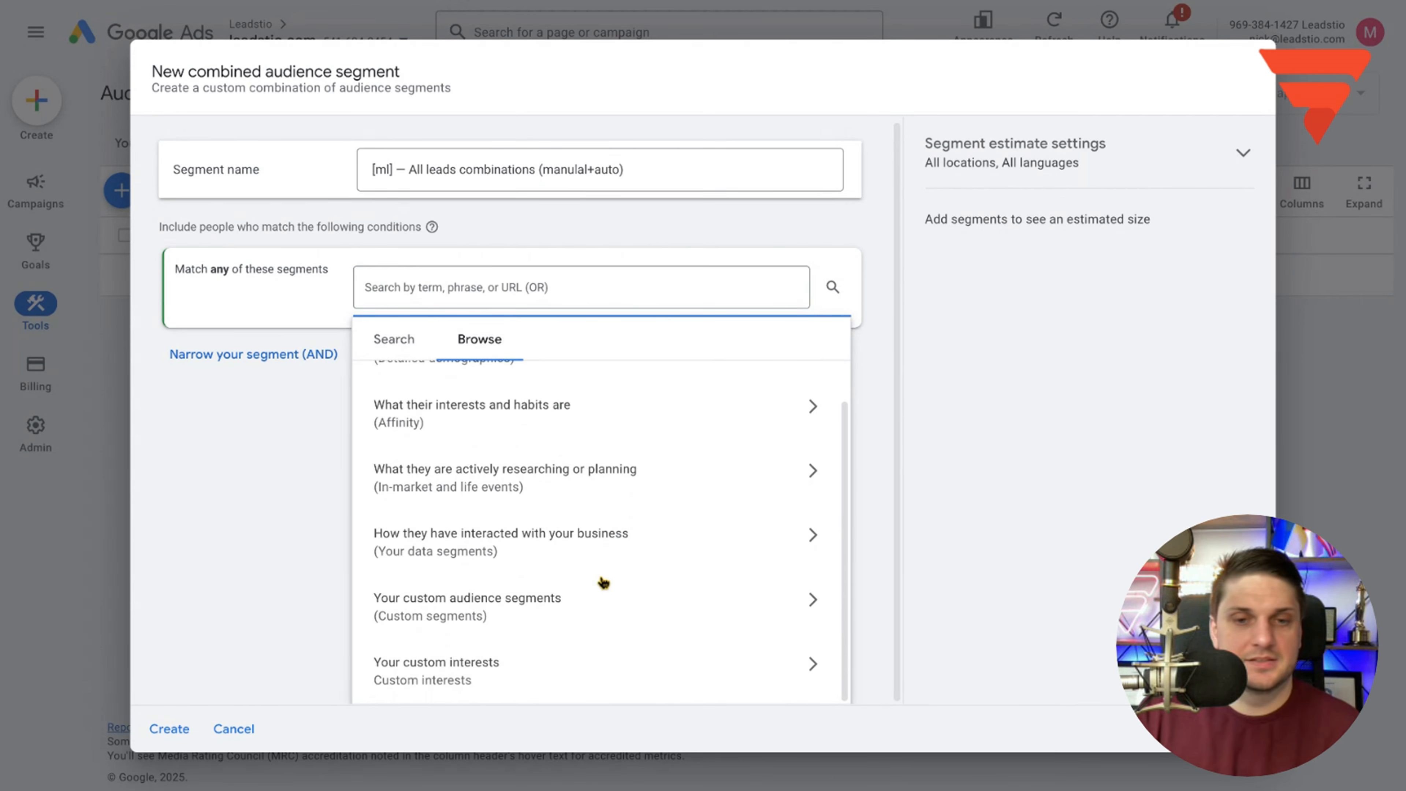
{"action": "left_click", "coordinate": [615, 614]}
{"action": "left_click", "coordinate": [381, 382]}
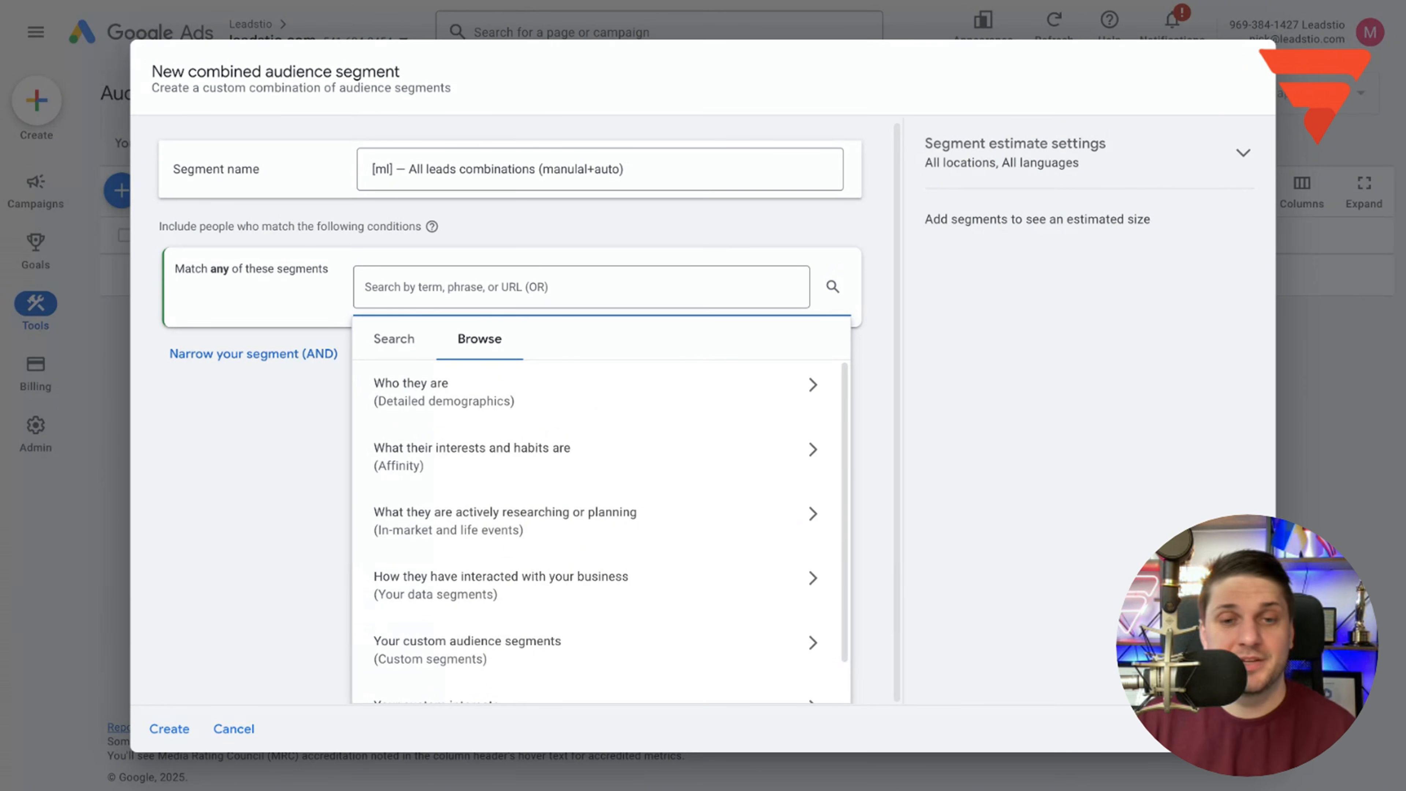
{"action": "scroll", "coordinate": [480, 450], "scroll_direction": "down", "scroll_amount": 1}
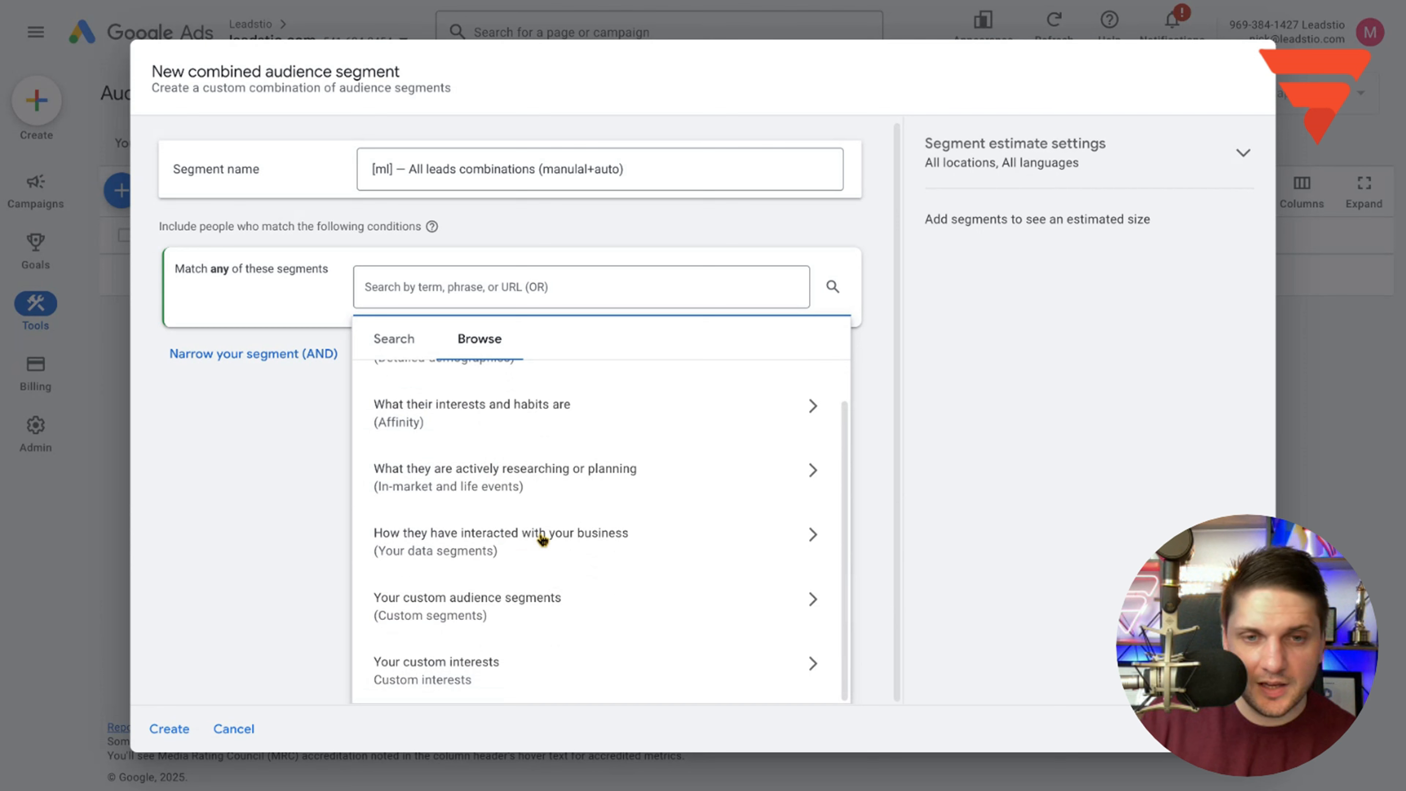
{"action": "scroll", "coordinate": [542, 538], "scroll_direction": "up", "scroll_amount": 1}
{"action": "scroll", "coordinate": [556, 515], "scroll_direction": "down", "scroll_amount": 1}
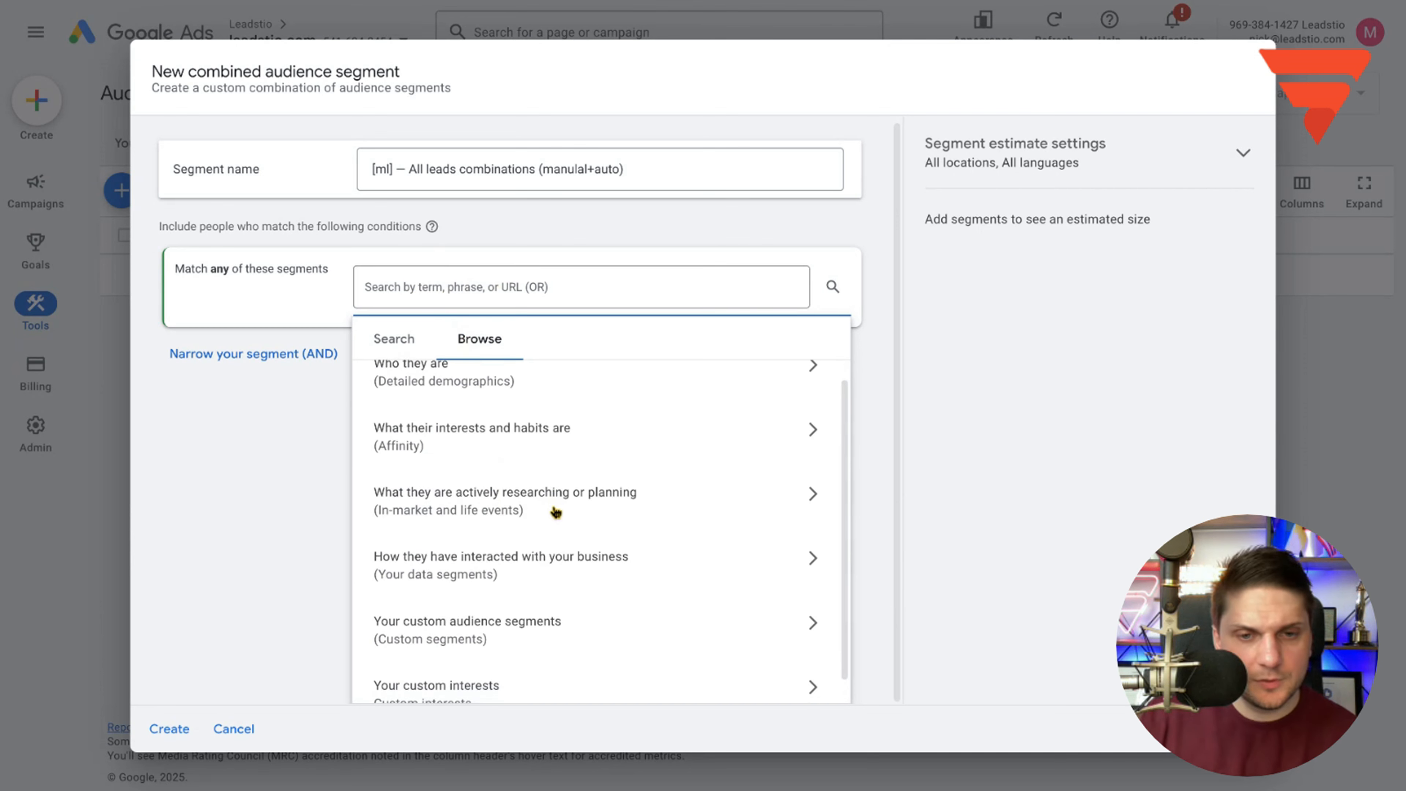
{"action": "scroll", "coordinate": [565, 554], "scroll_direction": "down", "scroll_amount": 1}
{"action": "left_click", "coordinate": [564, 535]}
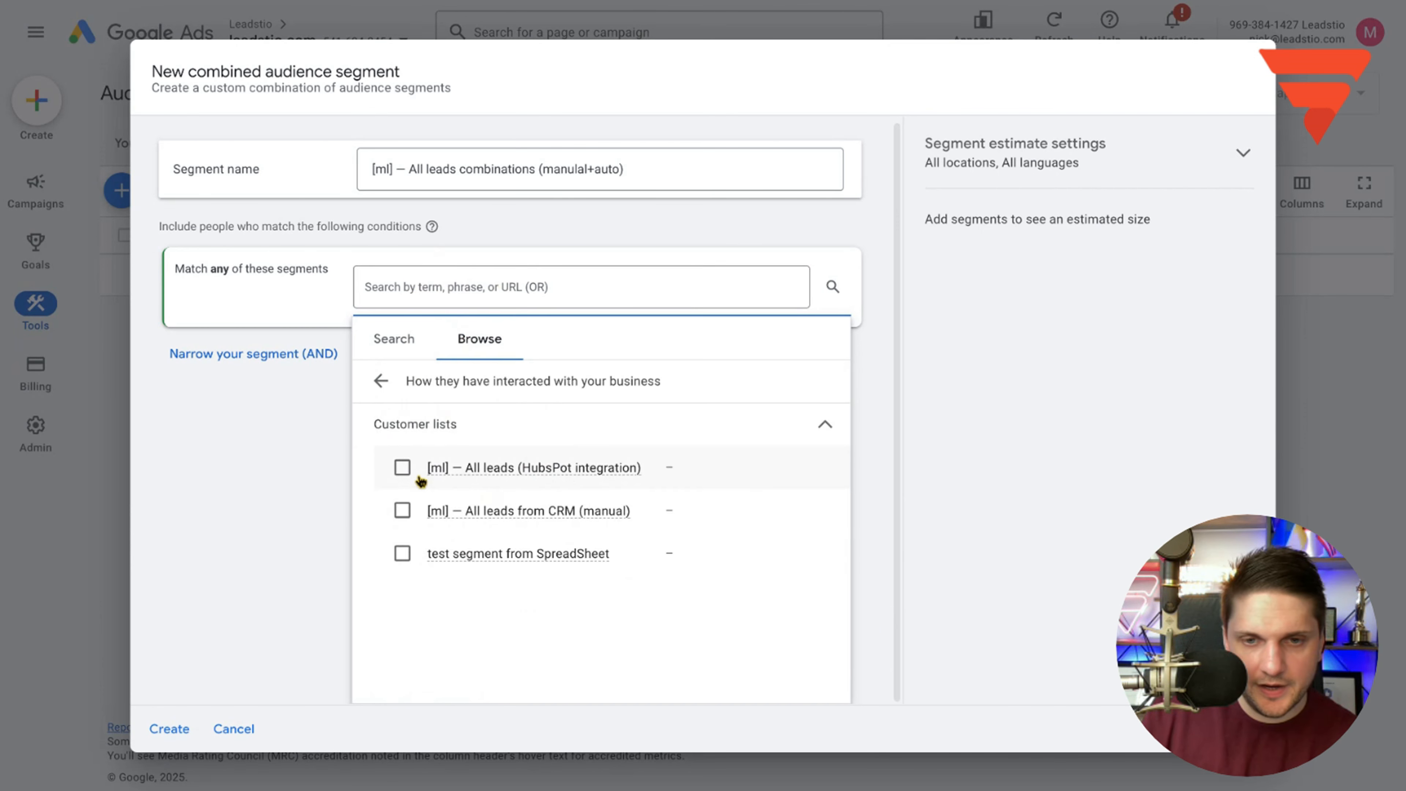
- Include the customer lists "[ml] — All leads (HubSpot integration)" and "[ml] — All leads from CRM (manual)", and create the combined segment
{"action": "left_click", "coordinate": [402, 467]}
{"action": "left_click", "coordinate": [403, 627]}
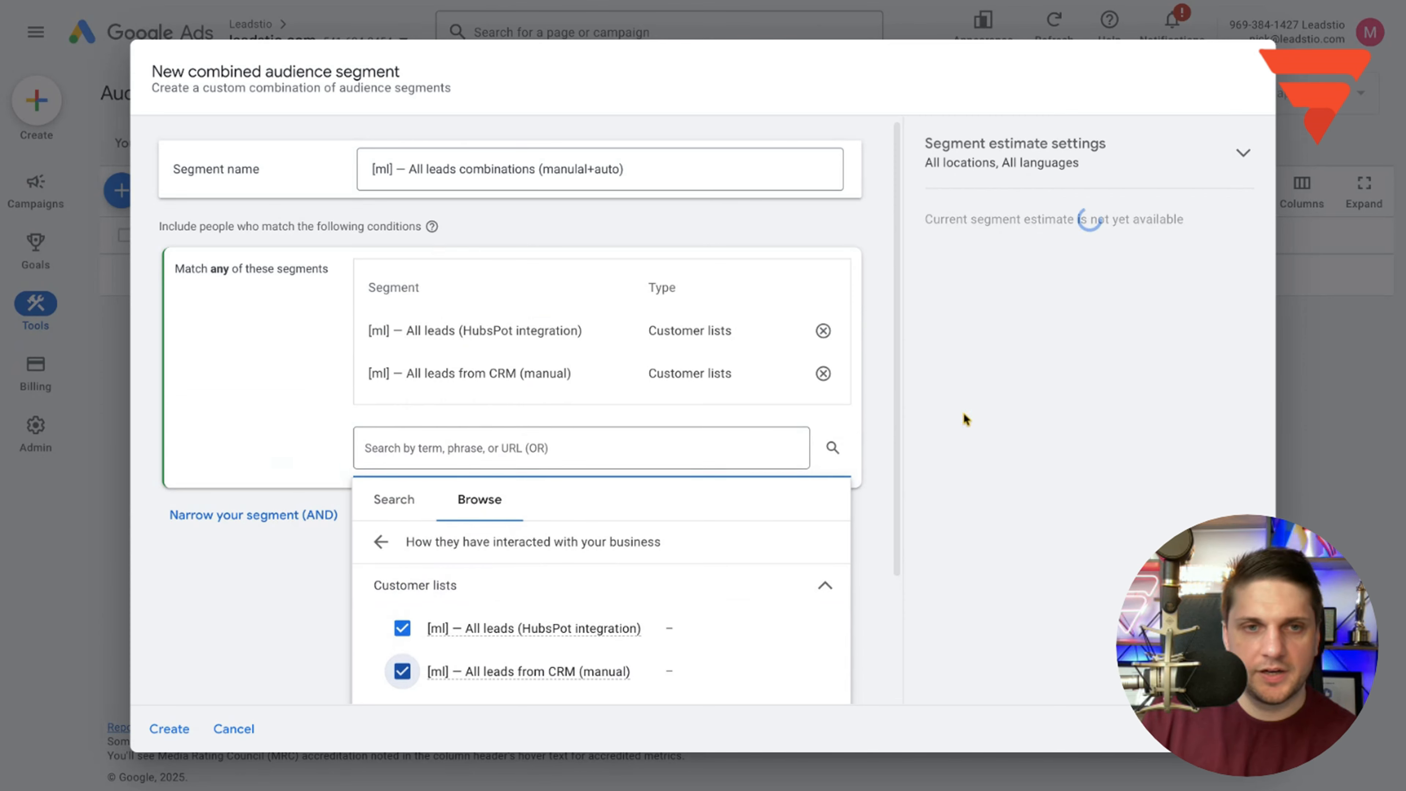
{"action": "left_click", "coordinate": [304, 289]}
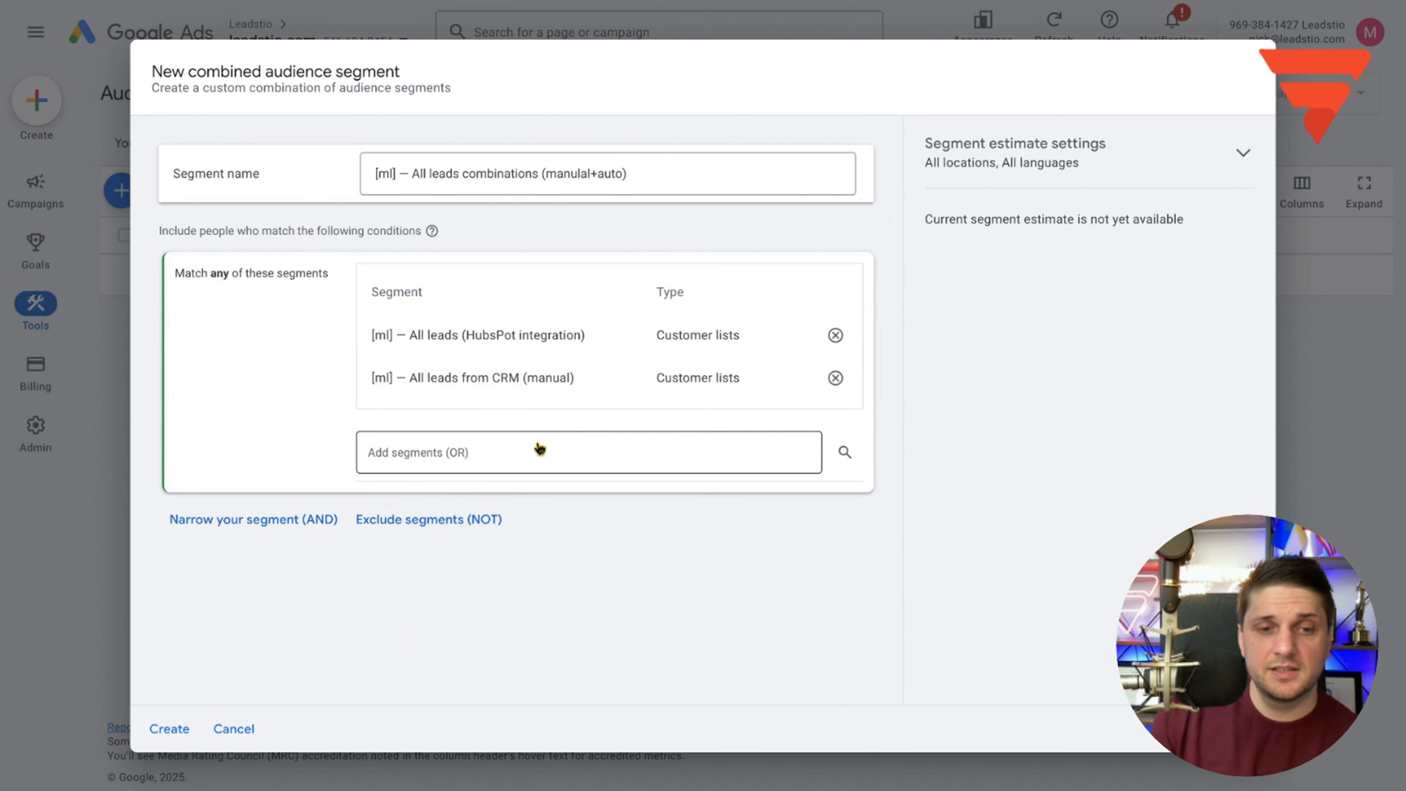
{"action": "left_click", "coordinate": [166, 730]}
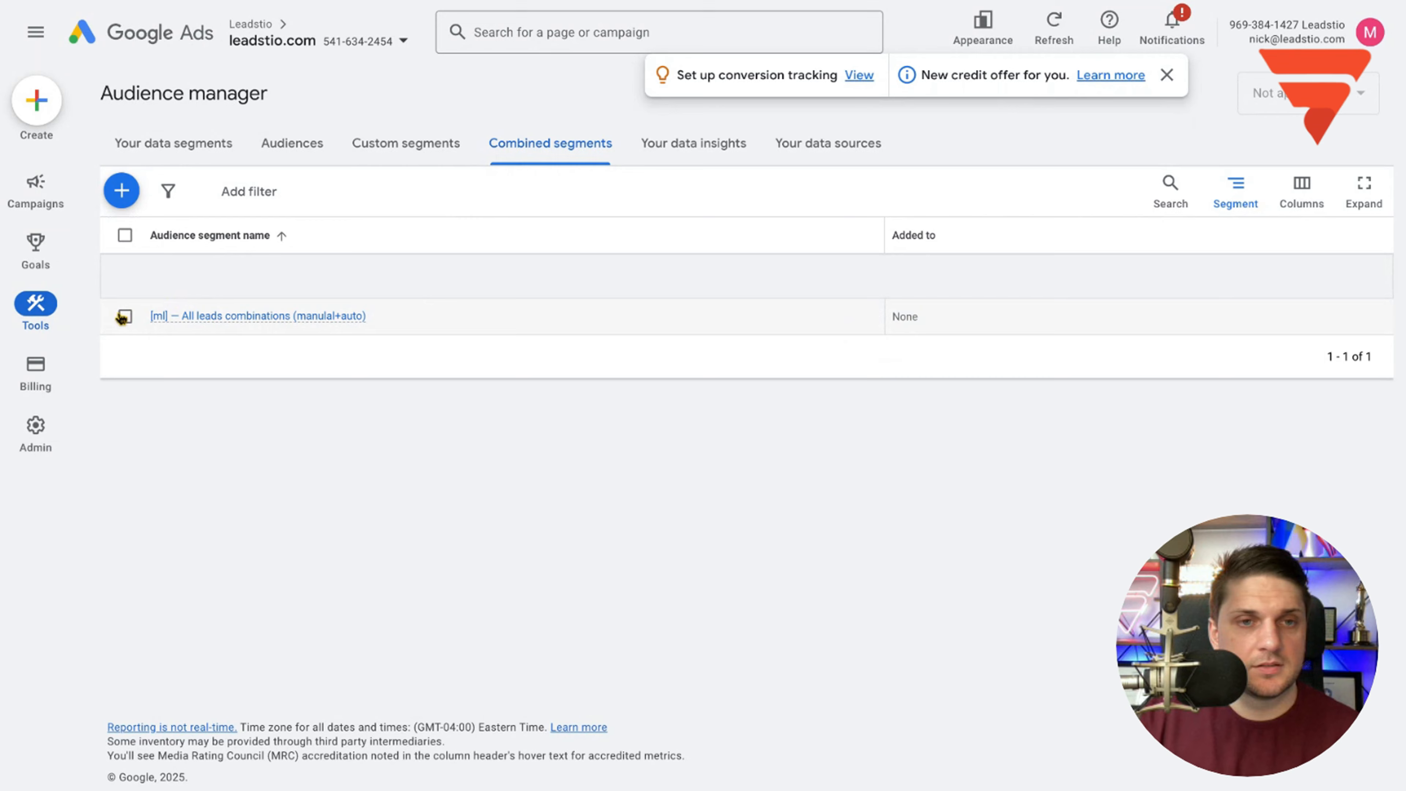
- Go to the campaigns list and start a new campaign without guidance on the objective
{"action": "left_click", "coordinate": [125, 317]}
{"action": "left_click", "coordinate": [1367, 187]}
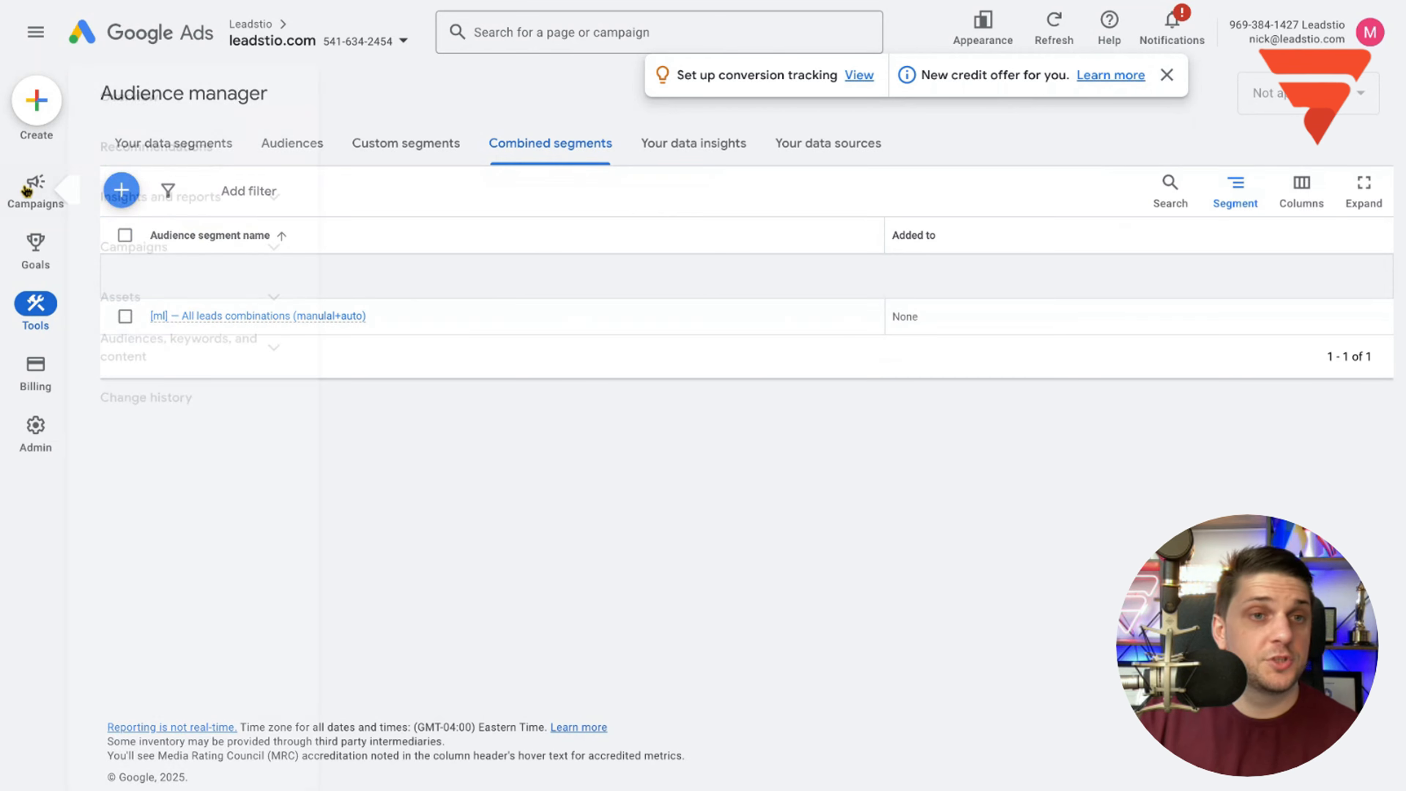
{"action": "mouse_move", "coordinate": [47, 193]}
{"action": "left_click", "coordinate": [182, 247]}
{"action": "left_click", "coordinate": [188, 292]}
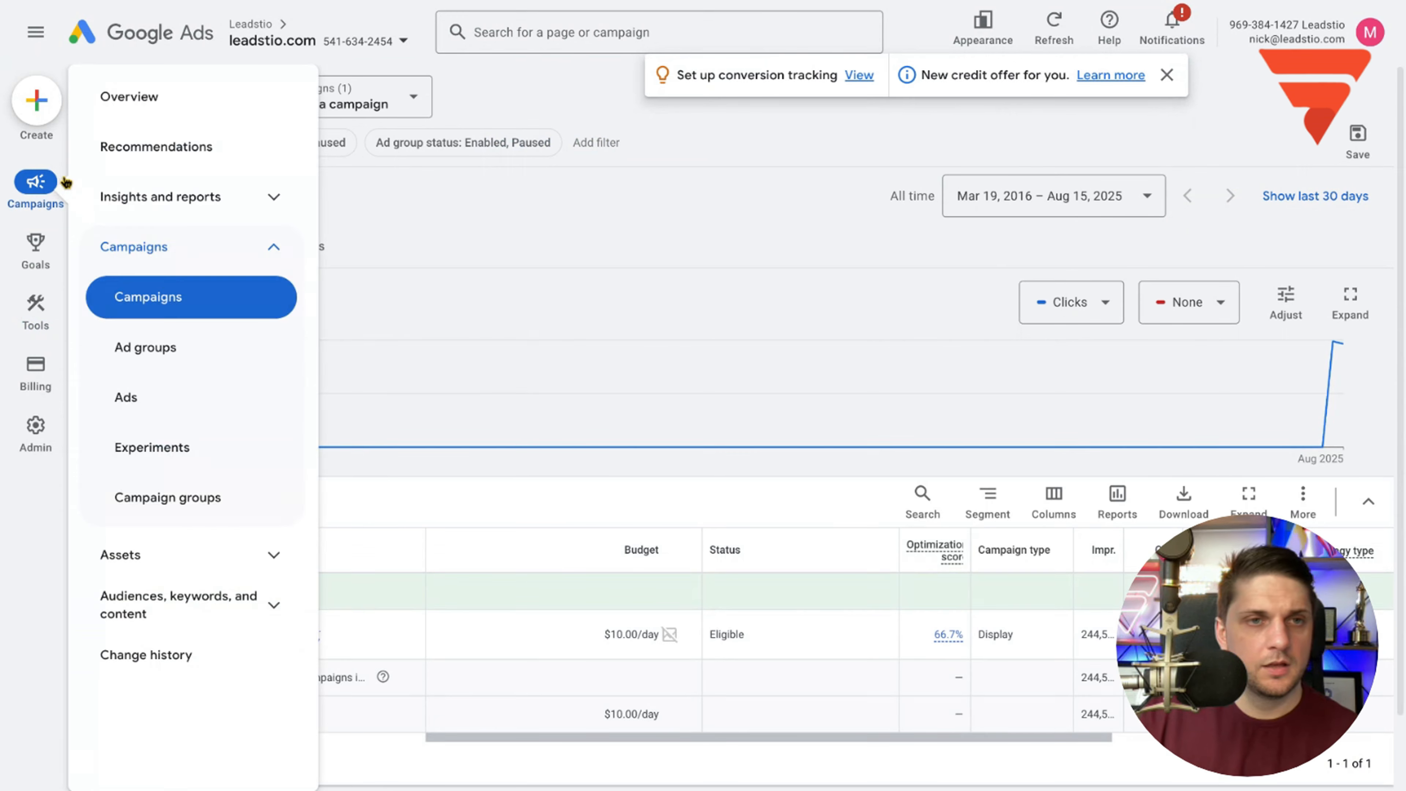
{"action": "left_click", "coordinate": [36, 100]}
{"action": "left_click", "coordinate": [116, 112]}
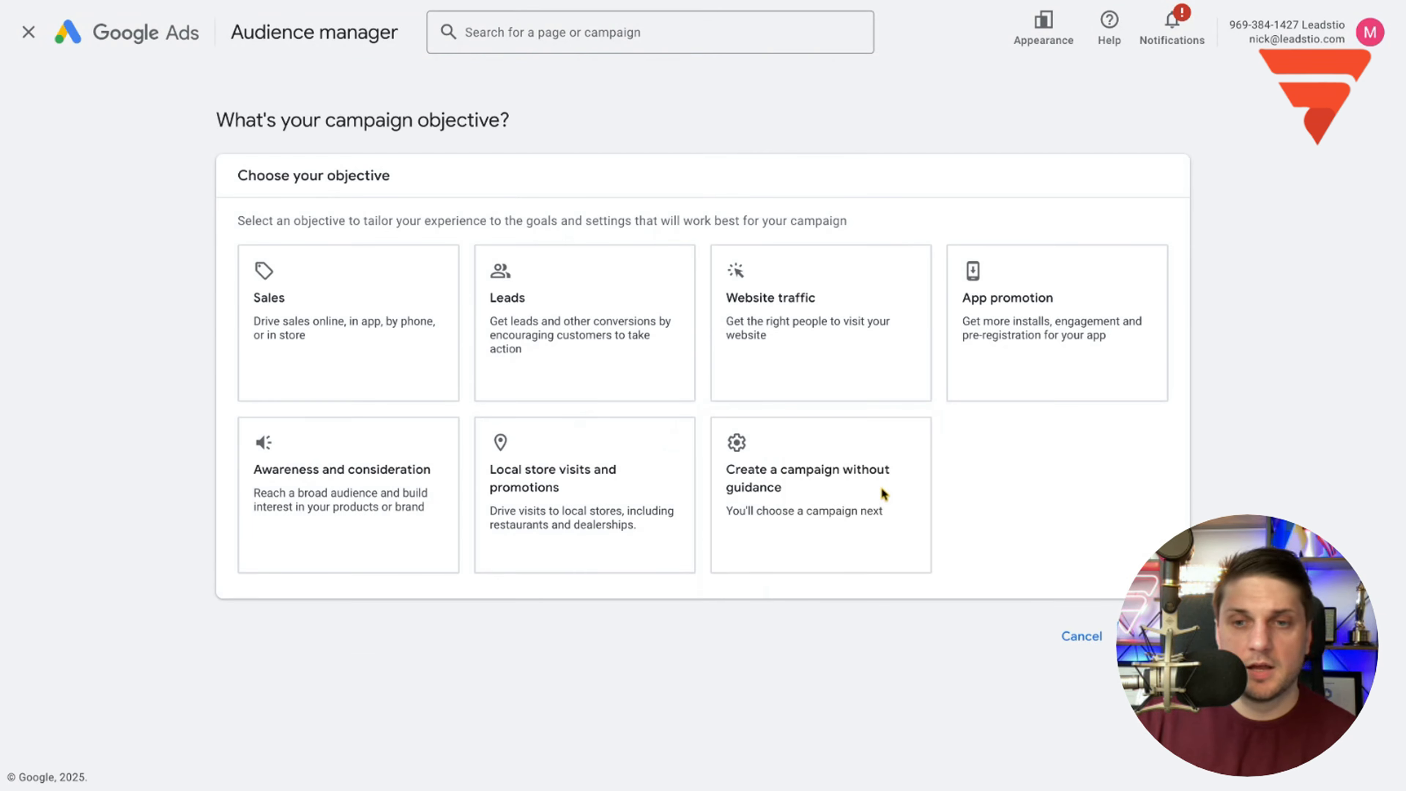
{"action": "left_click", "coordinate": [881, 490]}
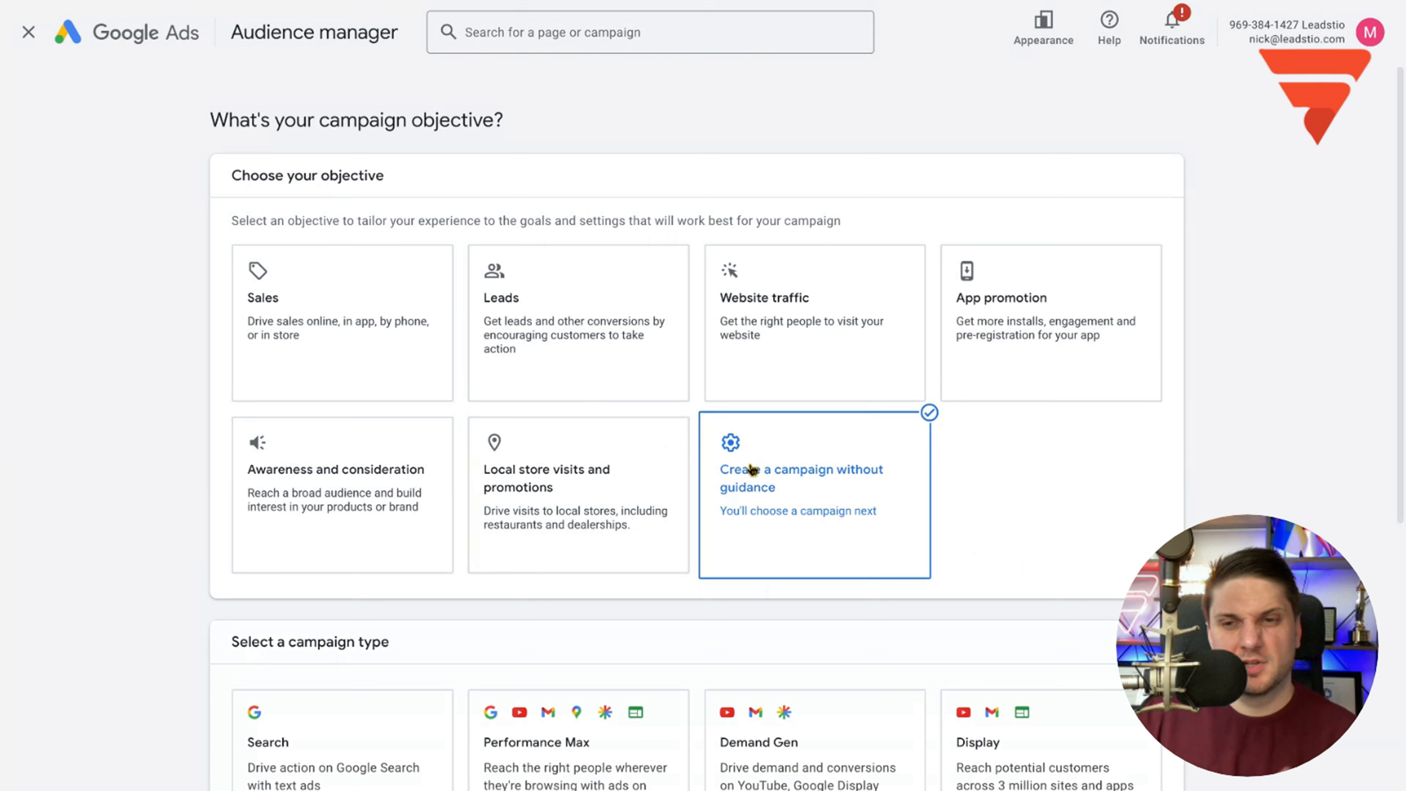
- Choose Display as the campaign type and dismiss the introduction to conversion goals
{"action": "scroll", "coordinate": [838, 504], "scroll_direction": "down", "scroll_amount": 2}
{"action": "scroll", "coordinate": [893, 451], "scroll_direction": "down", "scroll_amount": 5}
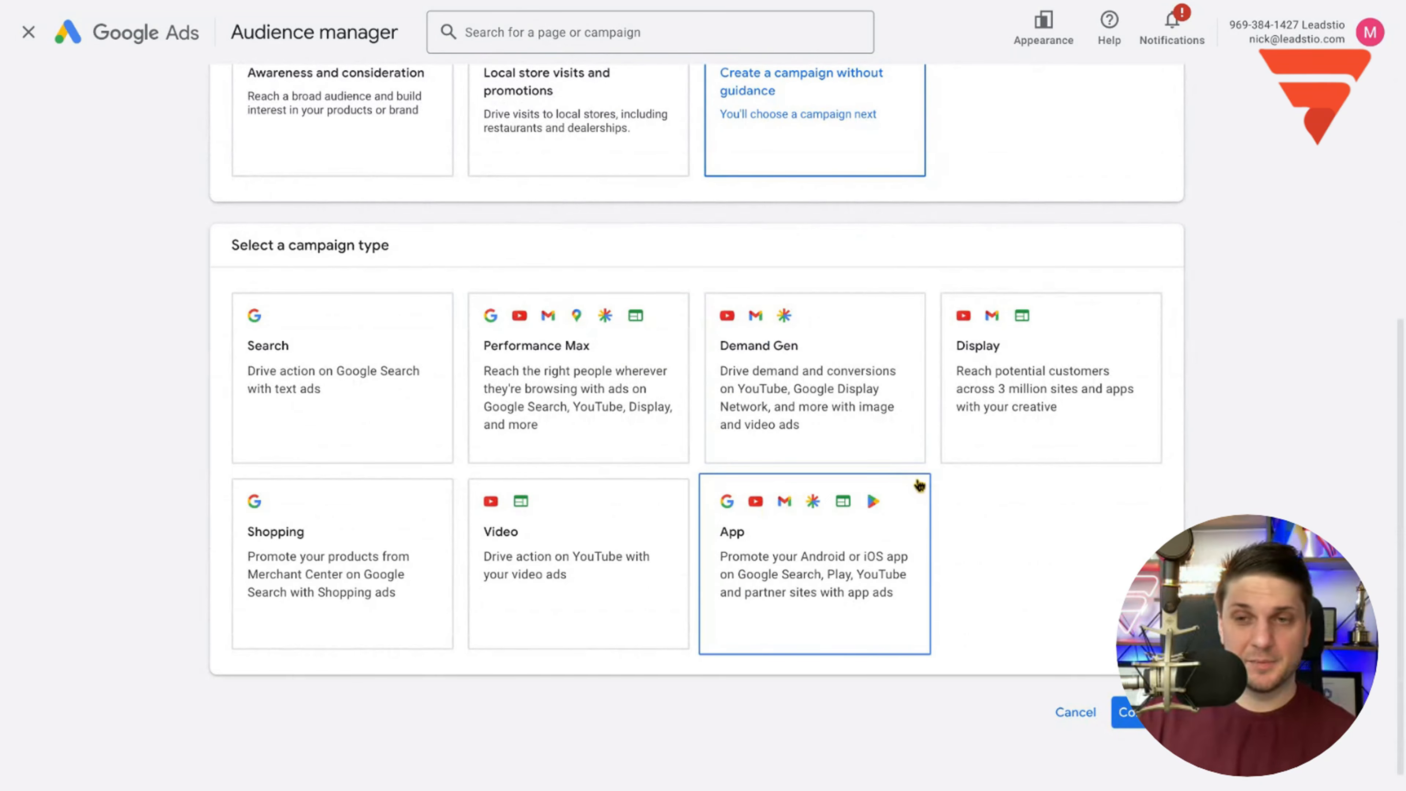
{"action": "left_click", "coordinate": [1010, 410]}
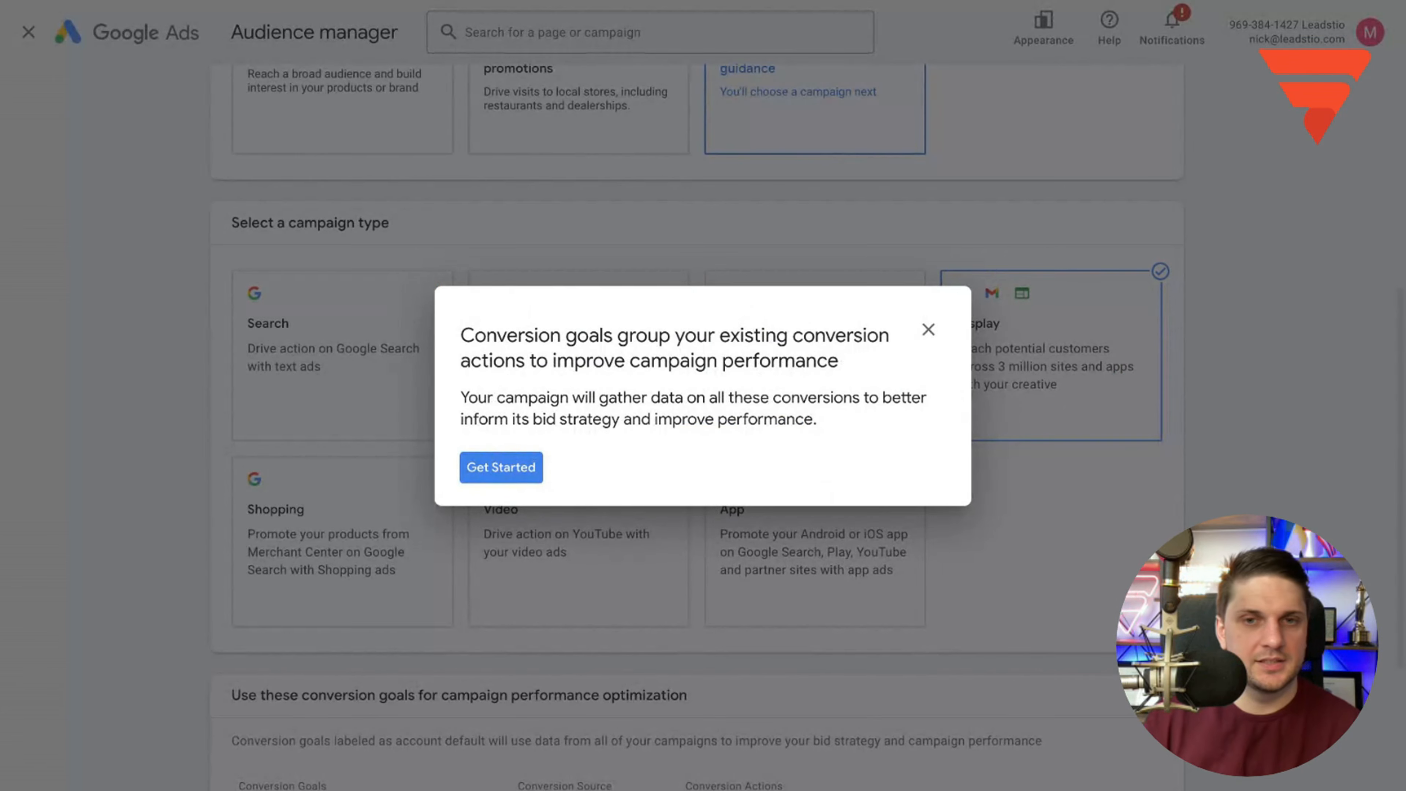
{"action": "left_click", "coordinate": [928, 331]}
{"action": "left_click", "coordinate": [794, 431]}
{"action": "scroll", "coordinate": [796, 432], "scroll_direction": "down", "scroll_amount": 4}
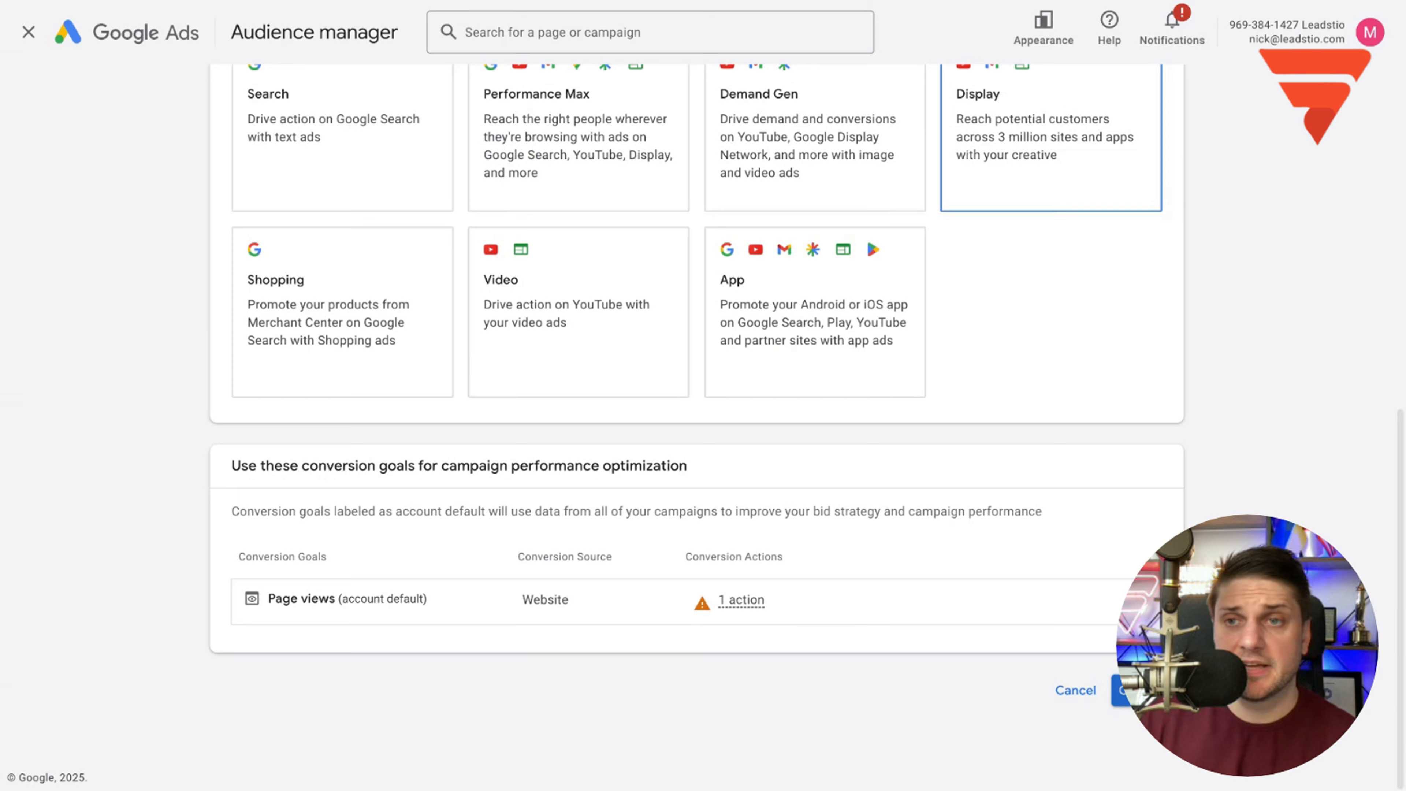
{"action": "scroll", "coordinate": [986, 327], "scroll_direction": "up", "scroll_amount": 2}
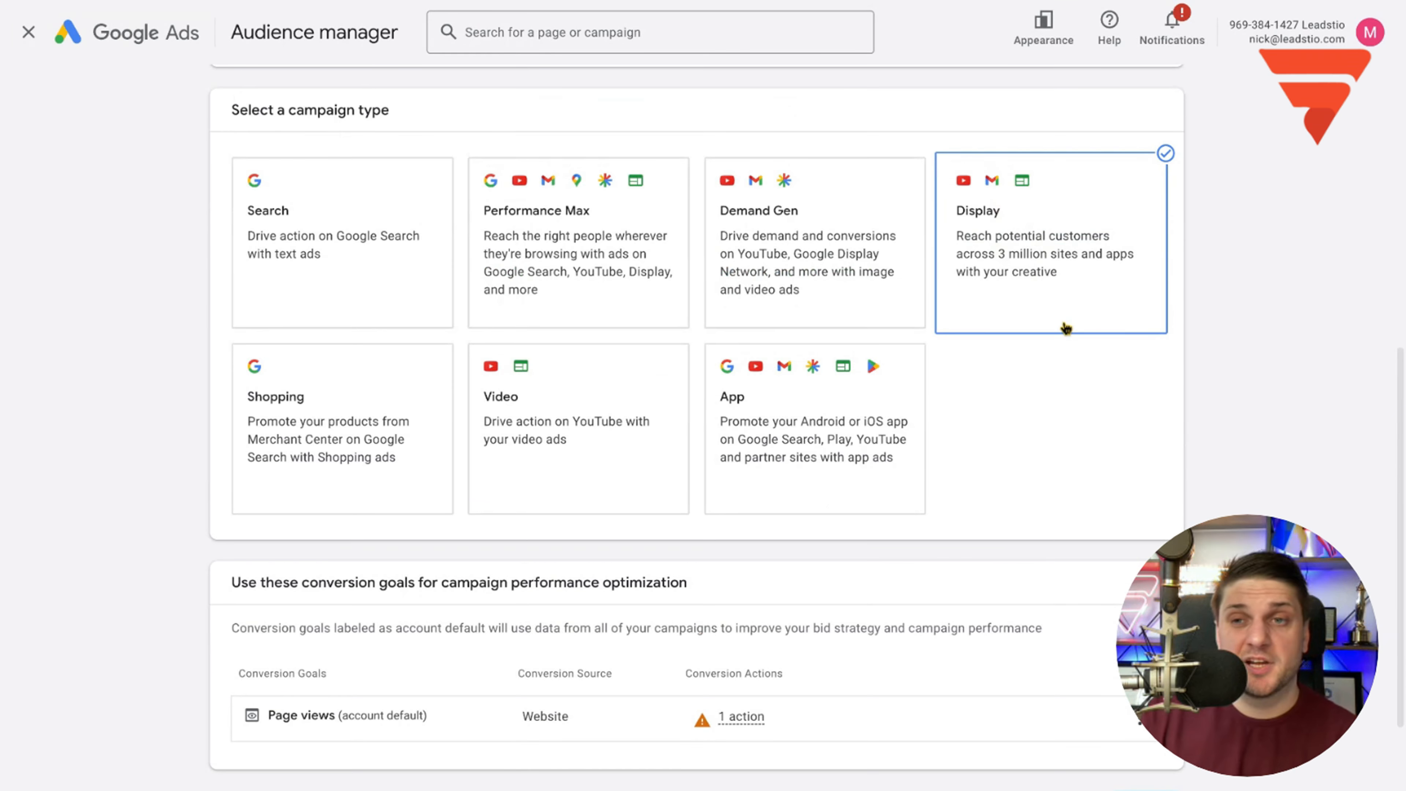
{"action": "scroll", "coordinate": [1101, 455], "scroll_direction": "down", "scroll_amount": 2}
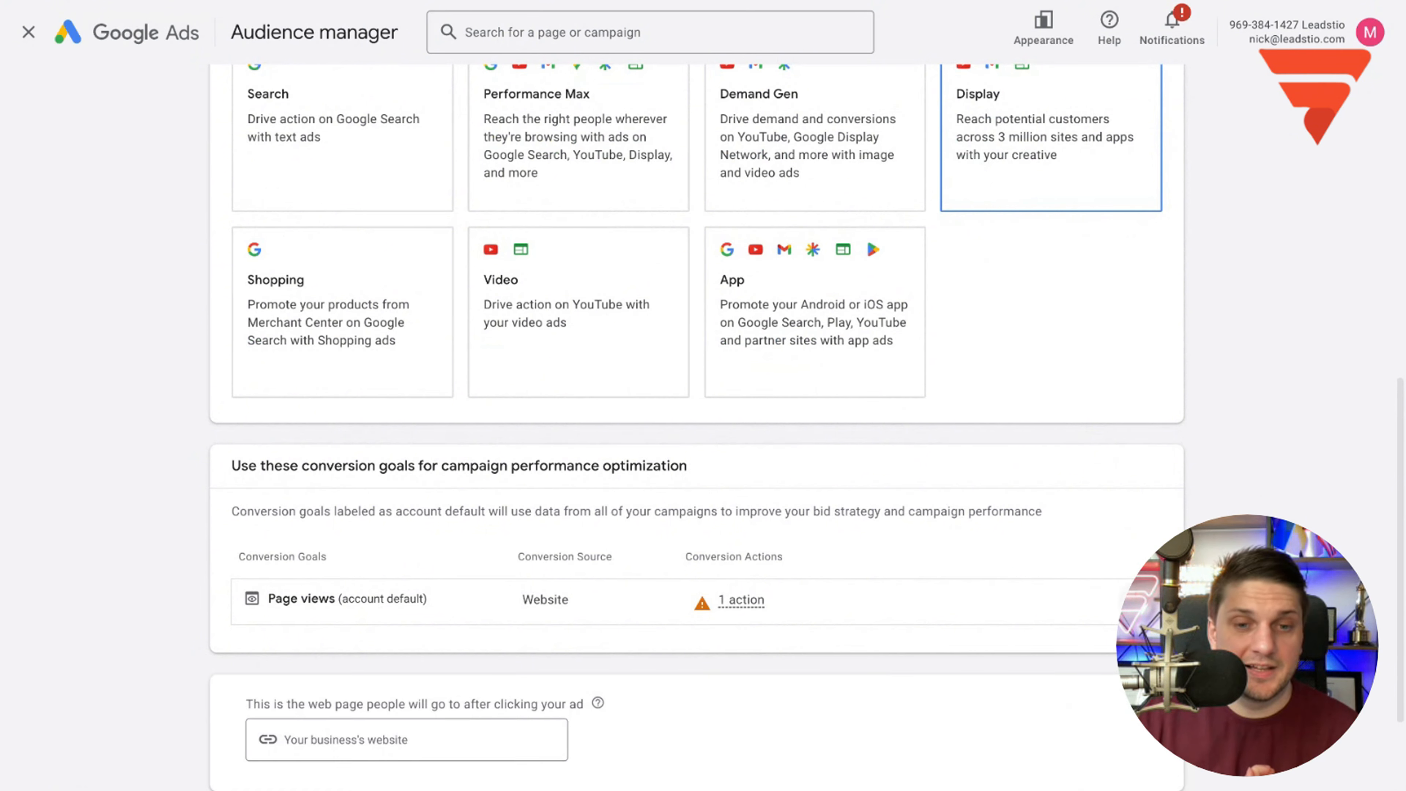
- Set the web page people reach after clicking the ad to marketing.link and continue
{"action": "scroll", "coordinate": [539, 637], "scroll_direction": "down", "scroll_amount": 3}
{"action": "left_click", "coordinate": [485, 604]}
{"action": "type", "text": "make"}
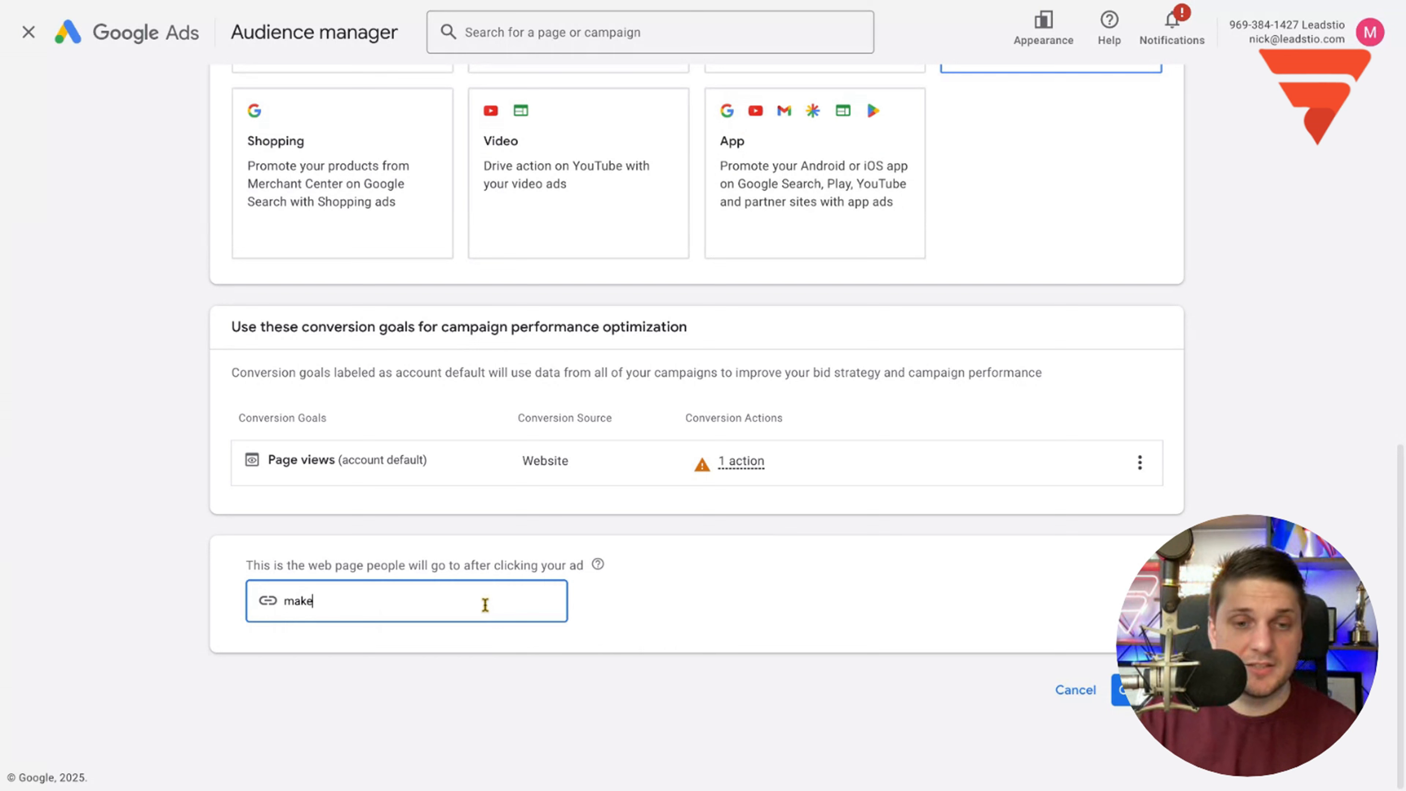
{"action": "key", "text": "BackSpace"}
{"action": "key", "text": "BackSpace"}
{"action": "type", "text": "rketing."}
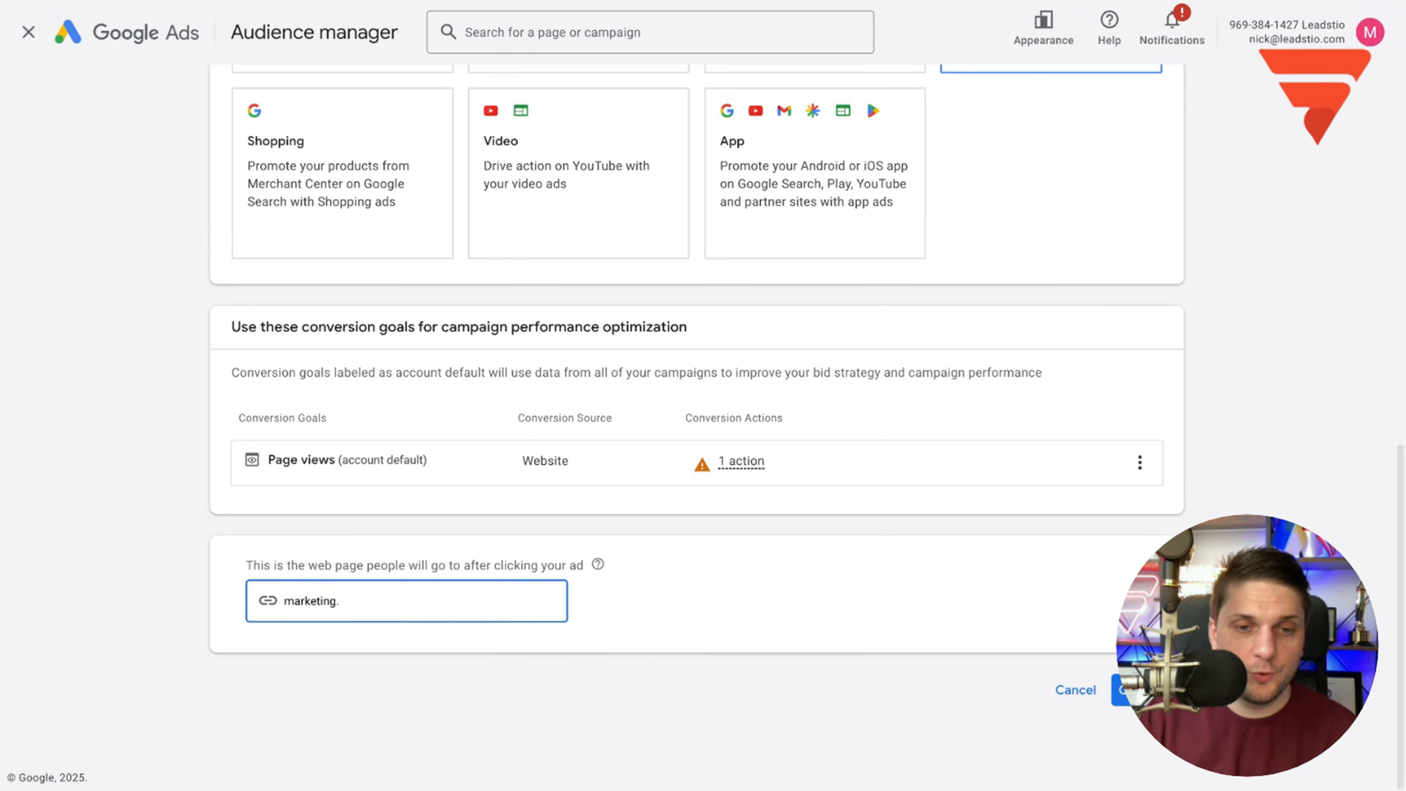
{"action": "type", "text": "link"}
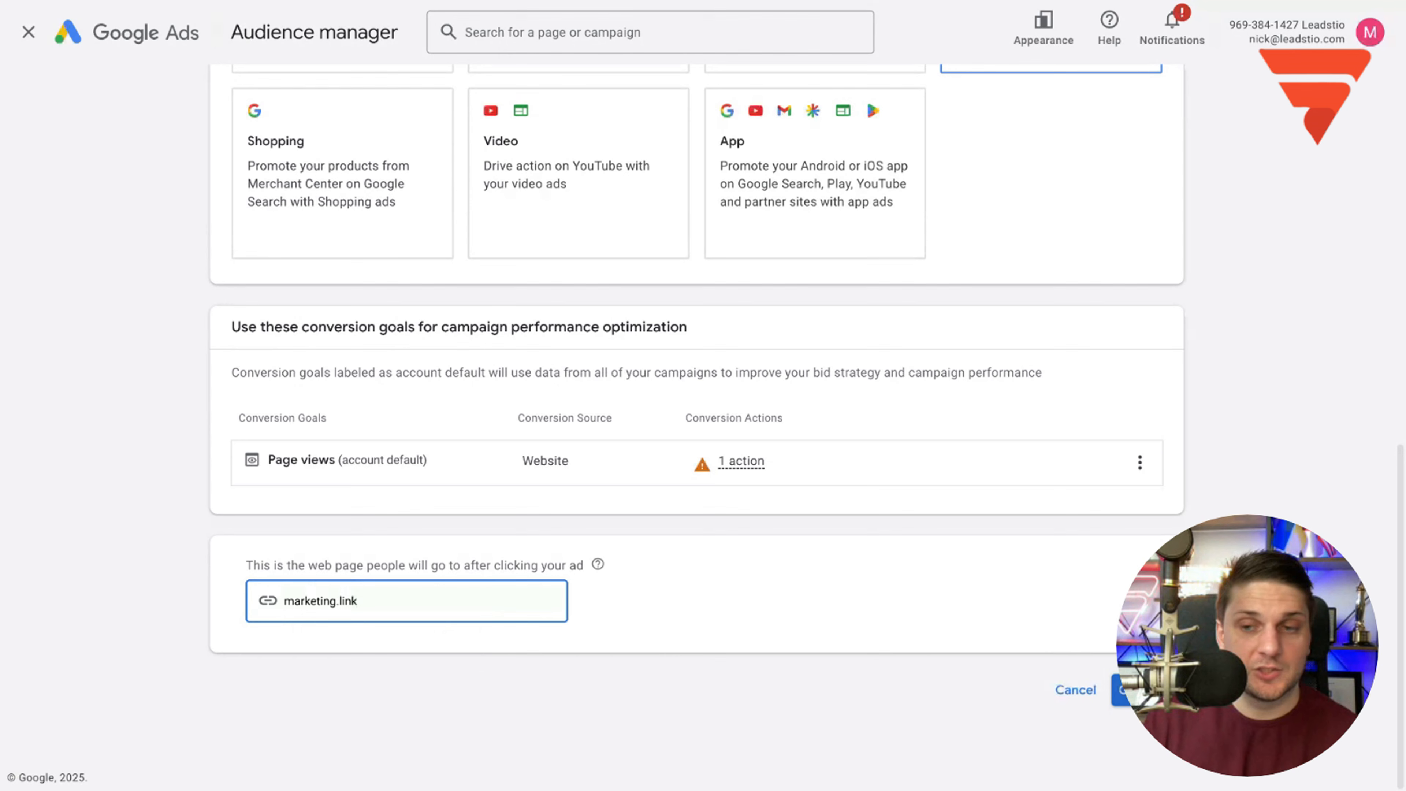
{"action": "left_click", "coordinate": [1146, 690]}
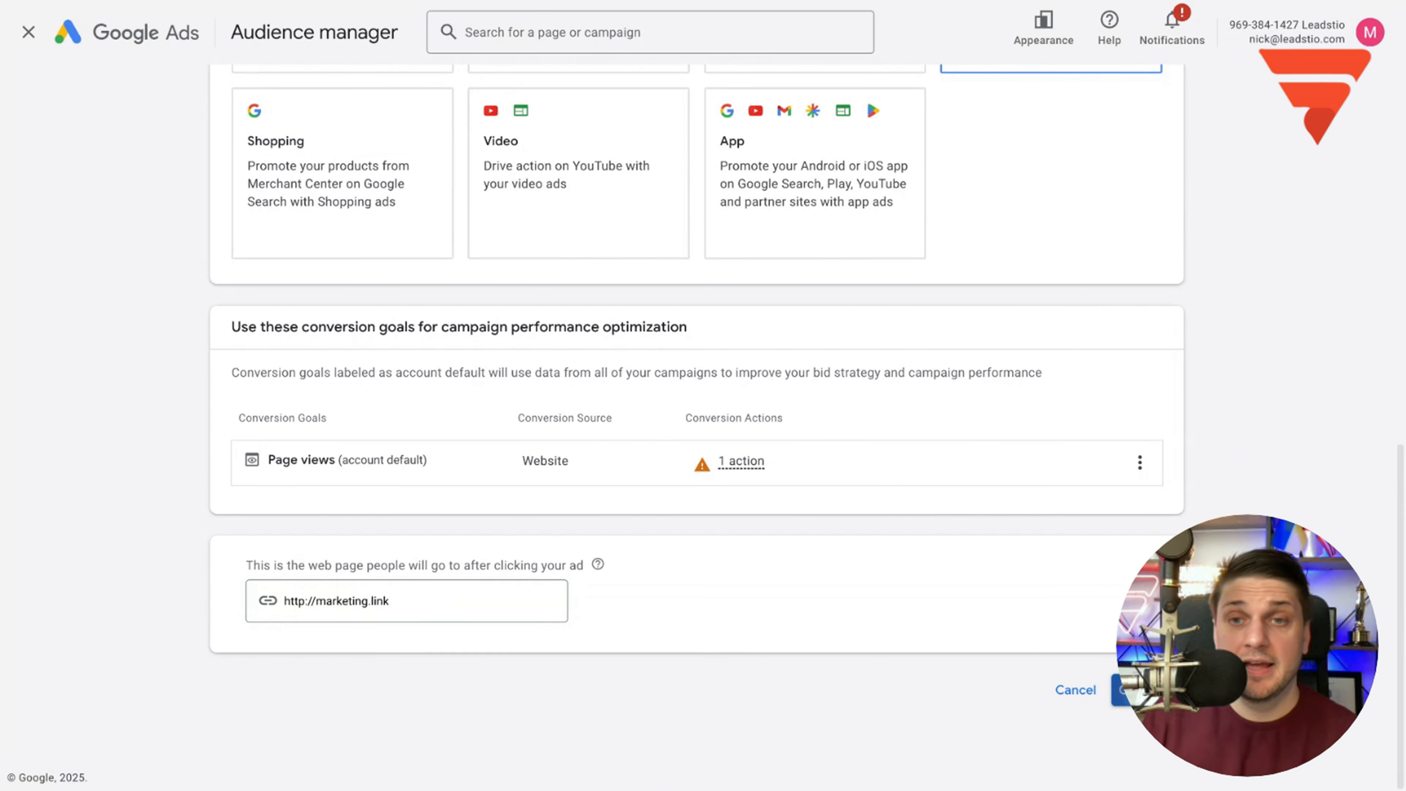
- Name the Display campaign "[ml] — All CRM leads for all USA" and continue to the campaign settings
{"action": "scroll", "coordinate": [489, 578], "scroll_direction": "down", "scroll_amount": 4}
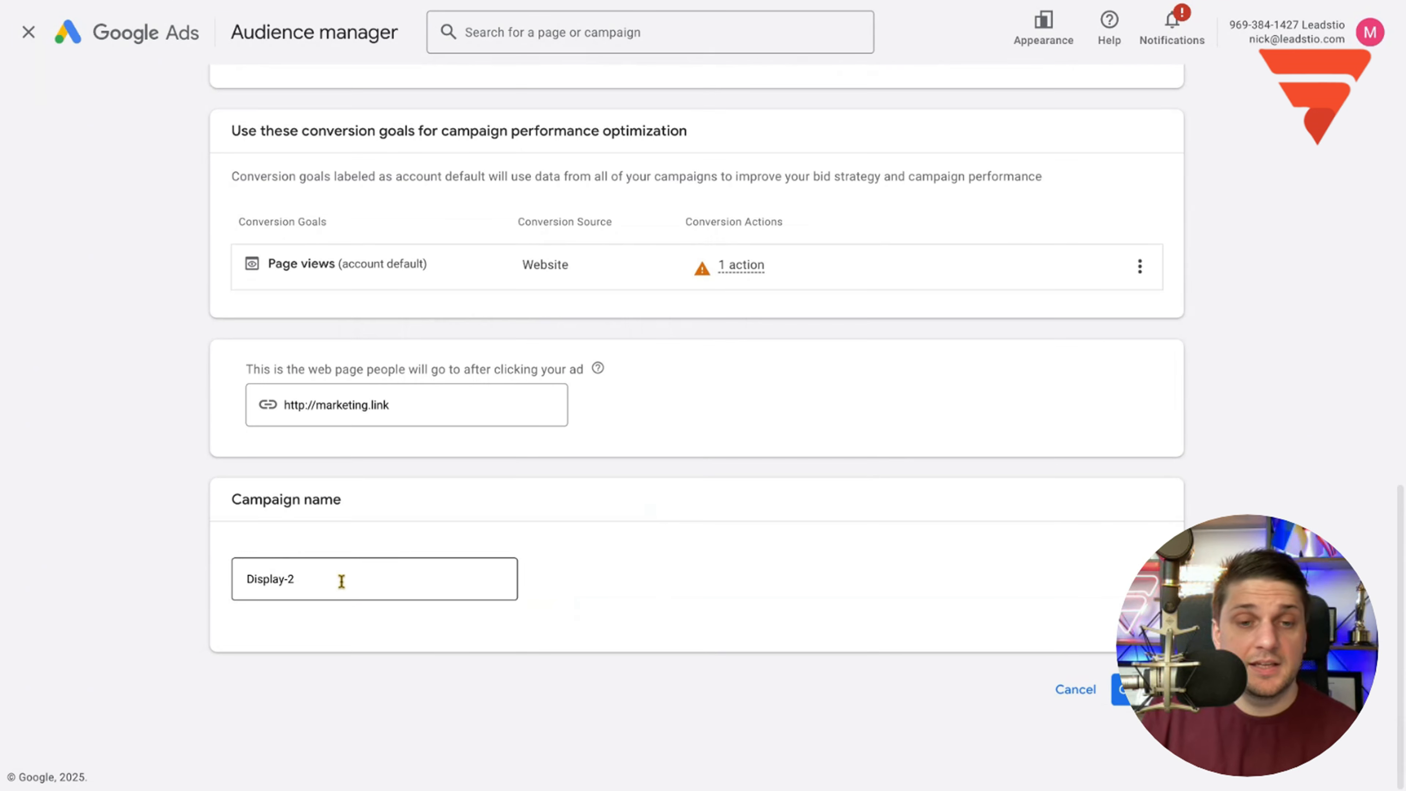
{"action": "left_click", "coordinate": [339, 581]}
{"action": "key", "text": "ctrl+a"}
{"action": "key", "text": "BackSpace"}
{"action": "type", "text": "[ml"}
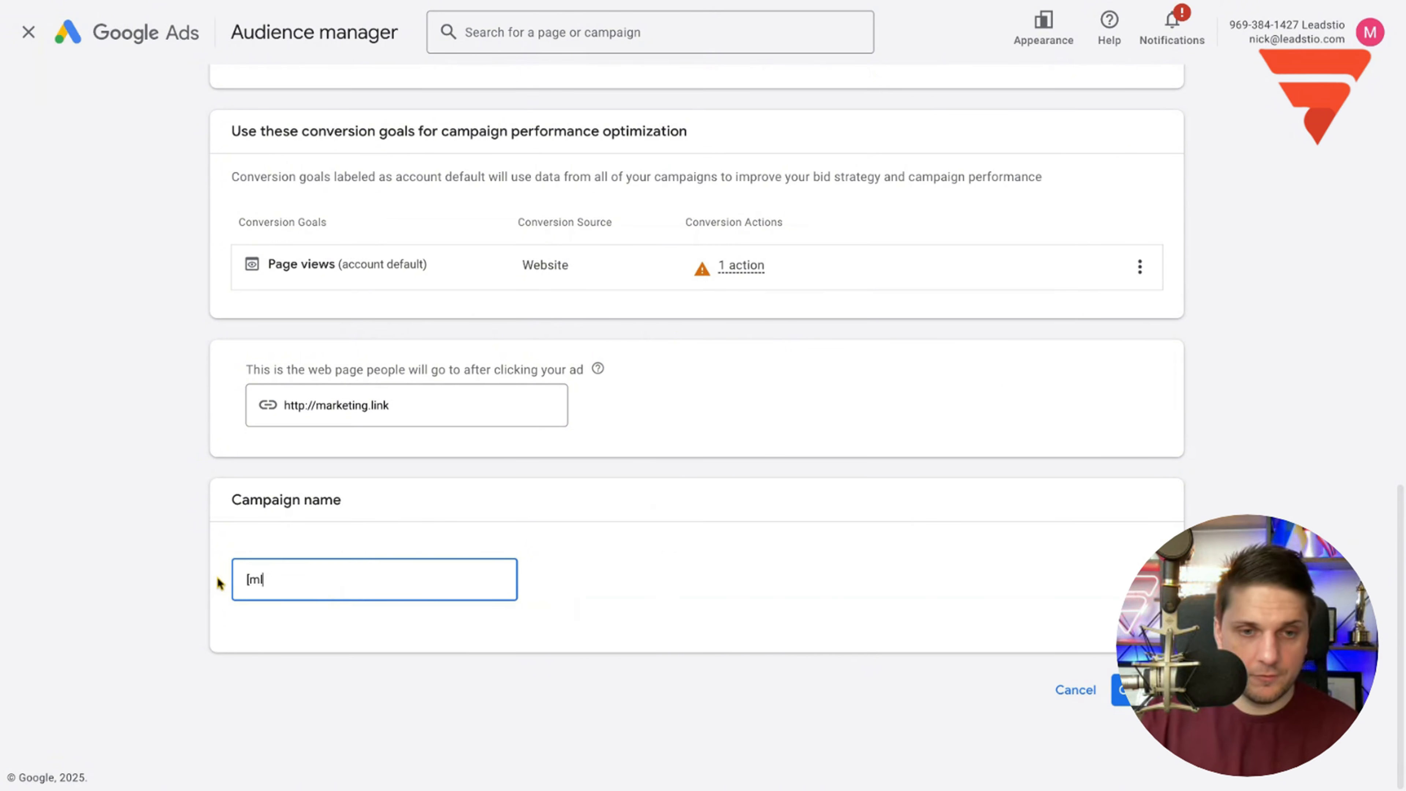
{"action": "type", "text": "] – All CRM"}
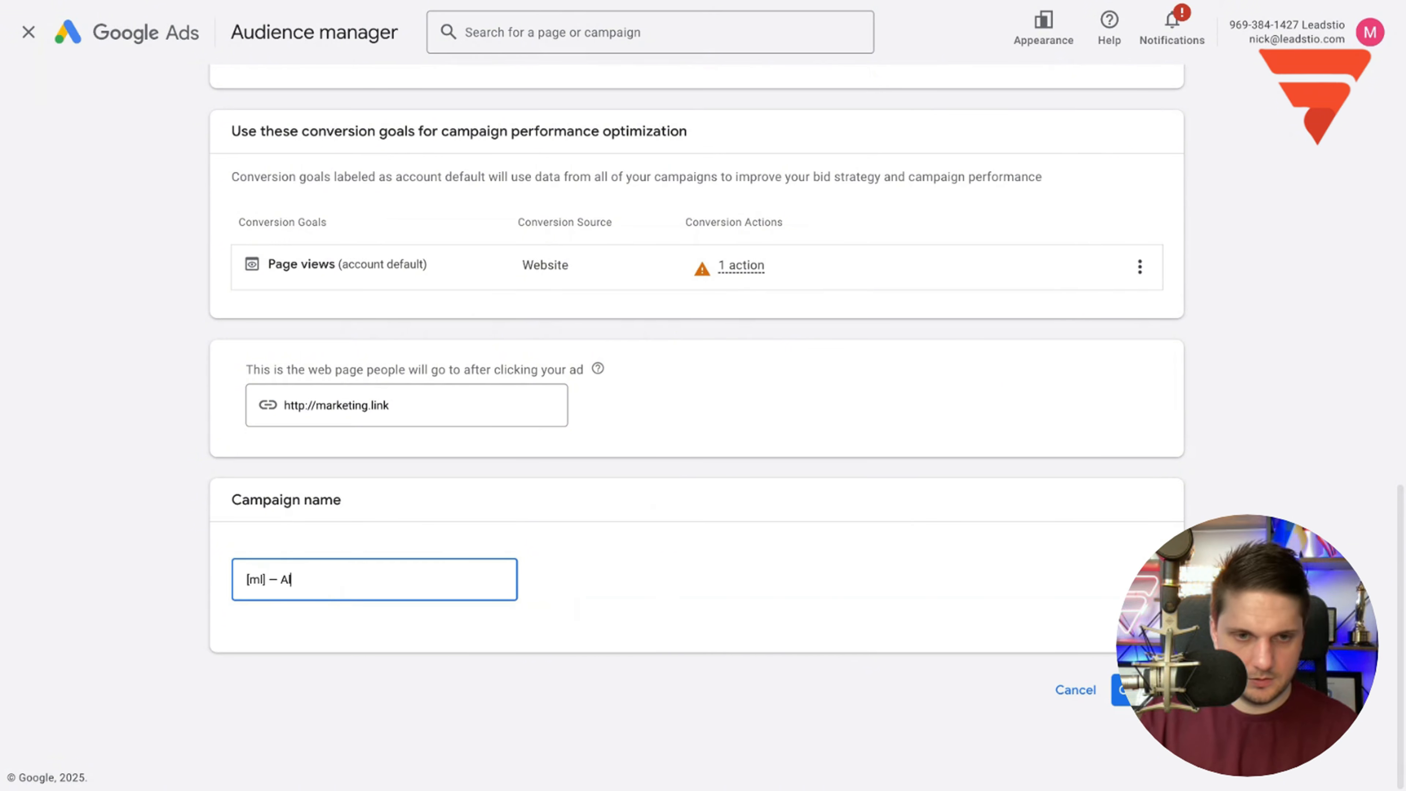
{"action": "type", "text": "lead"}
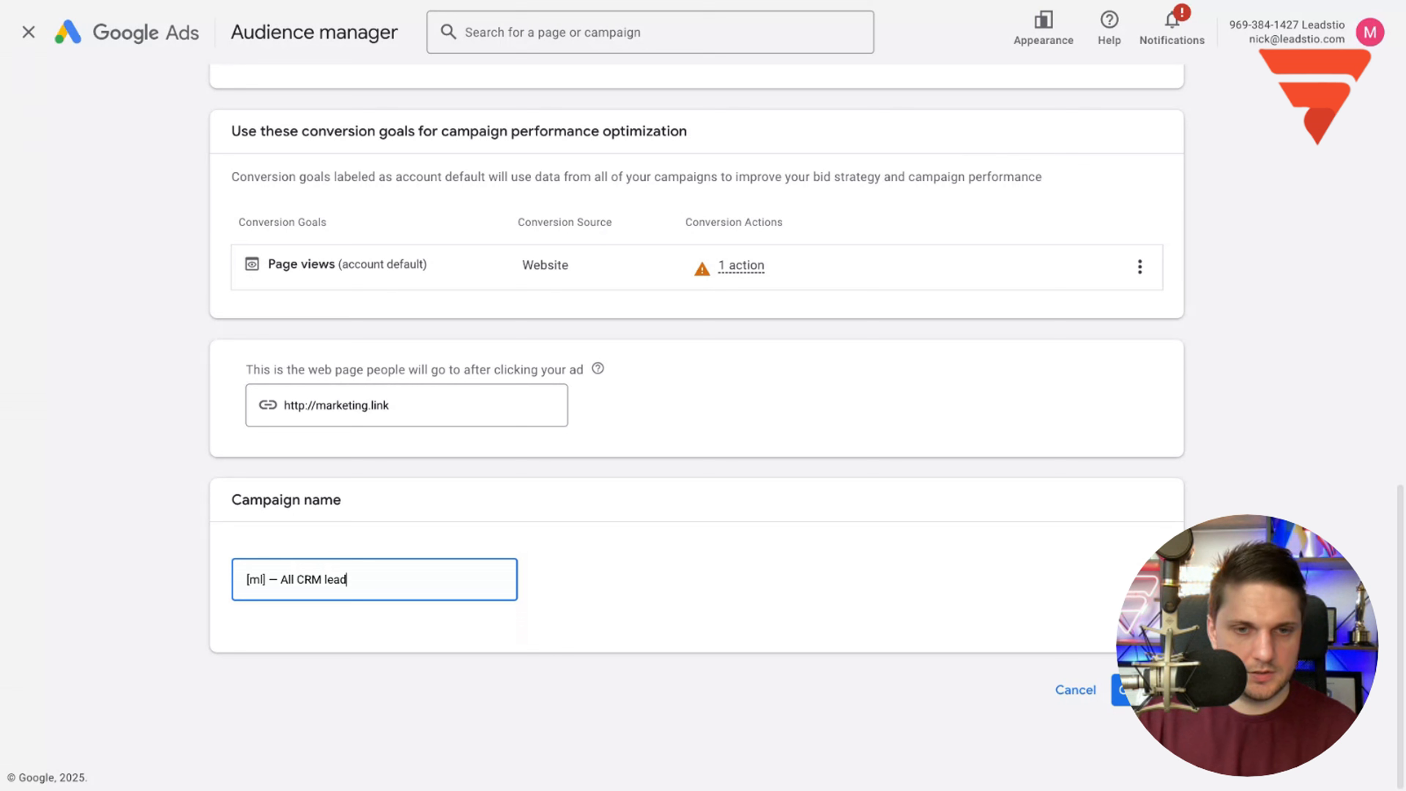
{"action": "type", "text": "s for all "}
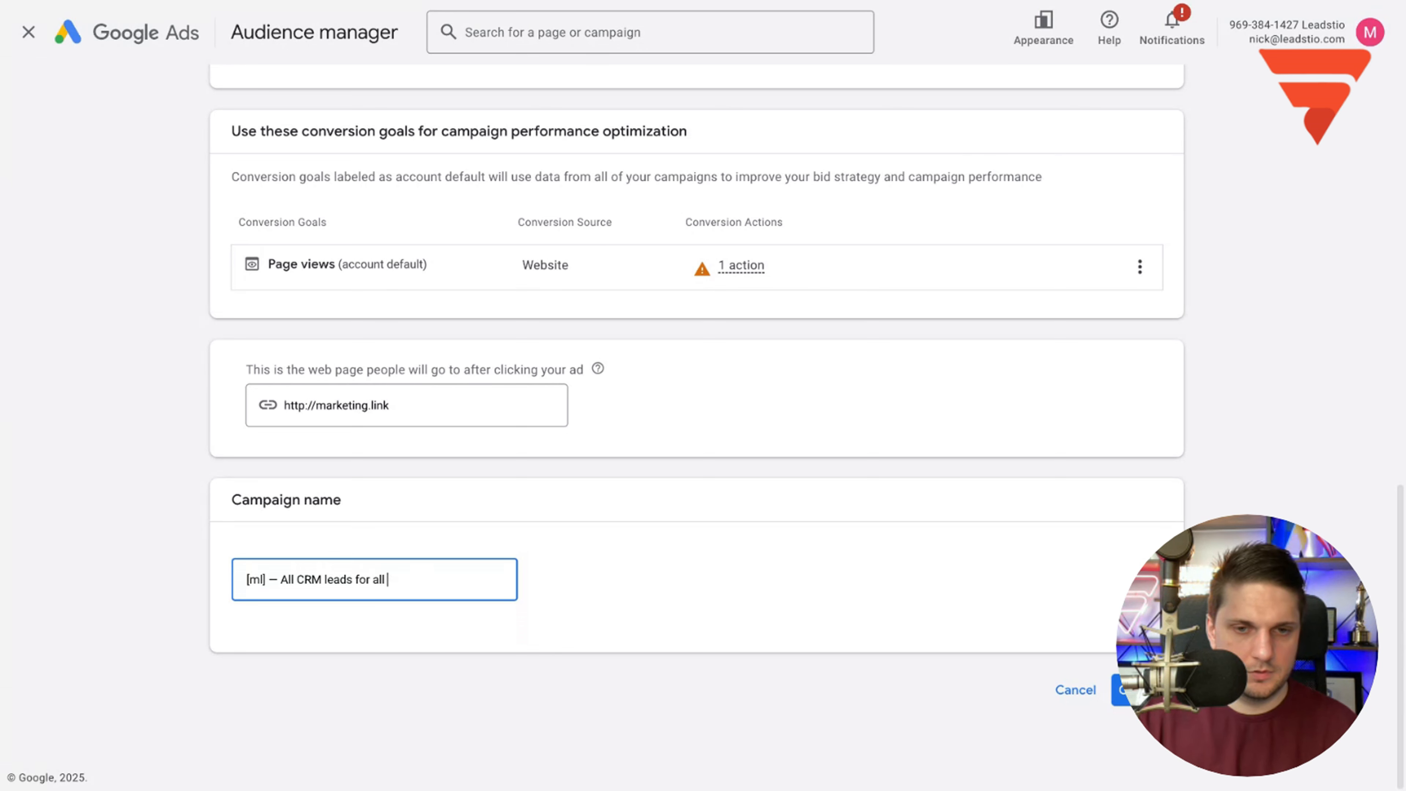
{"action": "type", "text": "USA"}
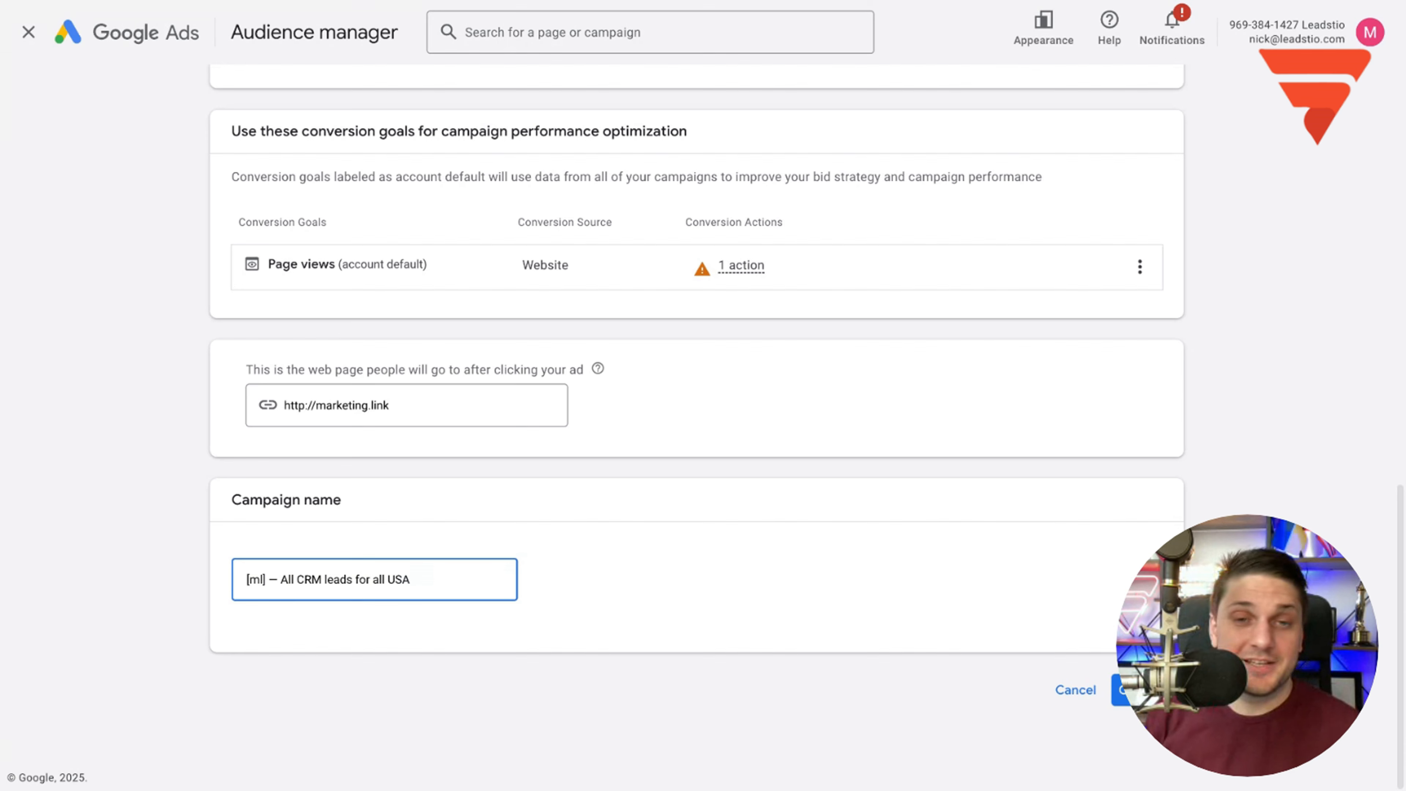
{"action": "left_click", "coordinate": [1148, 689]}
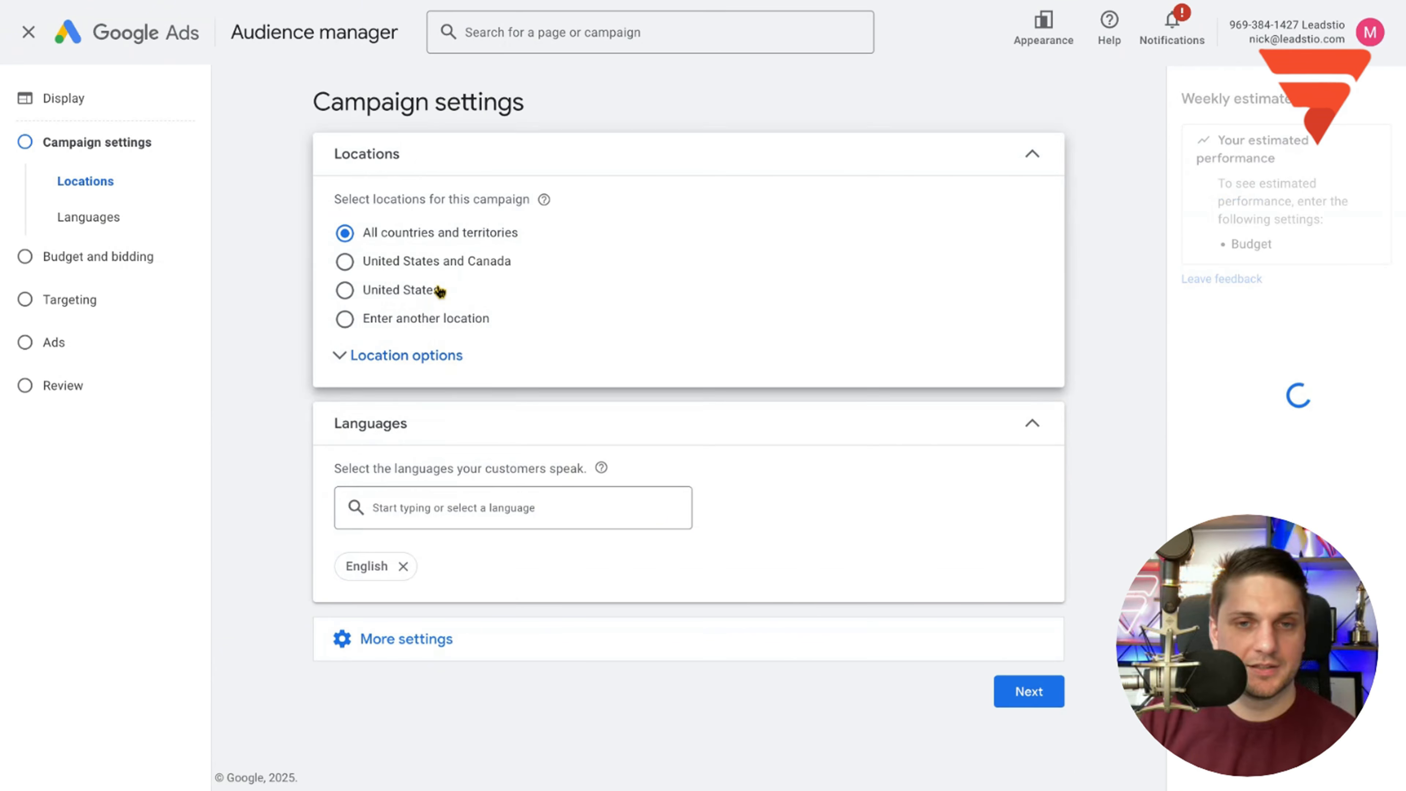
- Target the United States and Canada, remove English so all languages are covered, and continue to budget and bidding
{"action": "left_click", "coordinate": [437, 290]}
{"action": "left_click", "coordinate": [382, 261]}
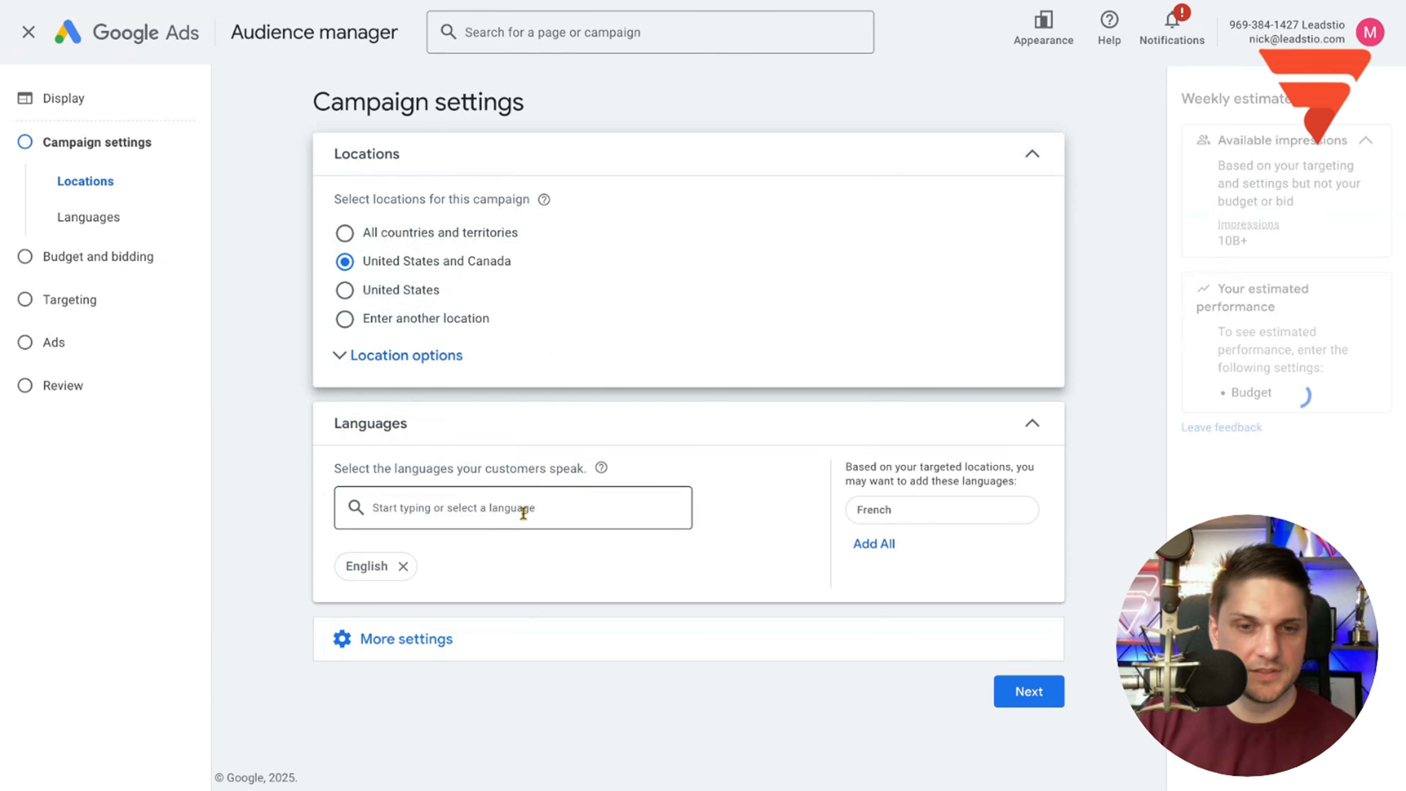
{"action": "left_click", "coordinate": [404, 566]}
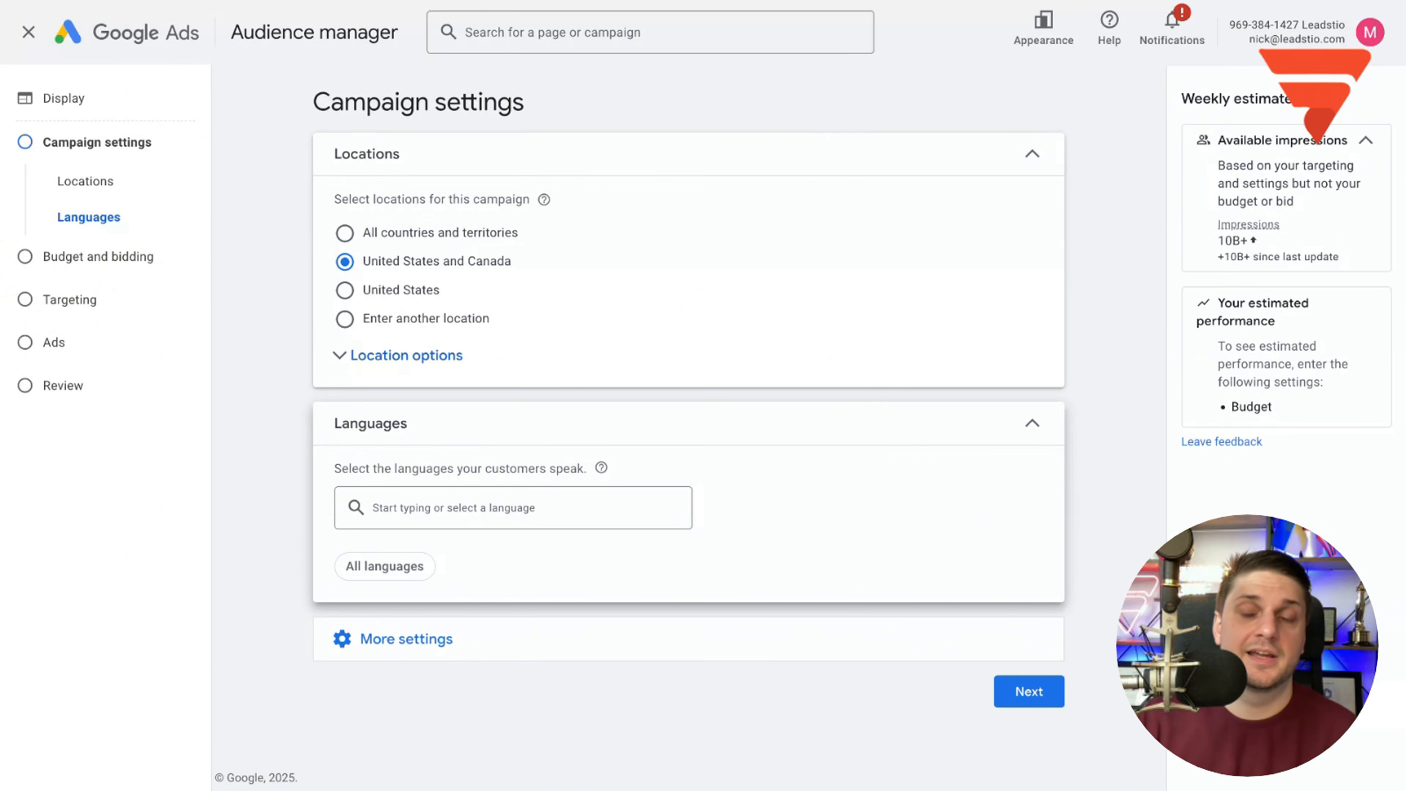
{"action": "left_click", "coordinate": [1028, 691]}
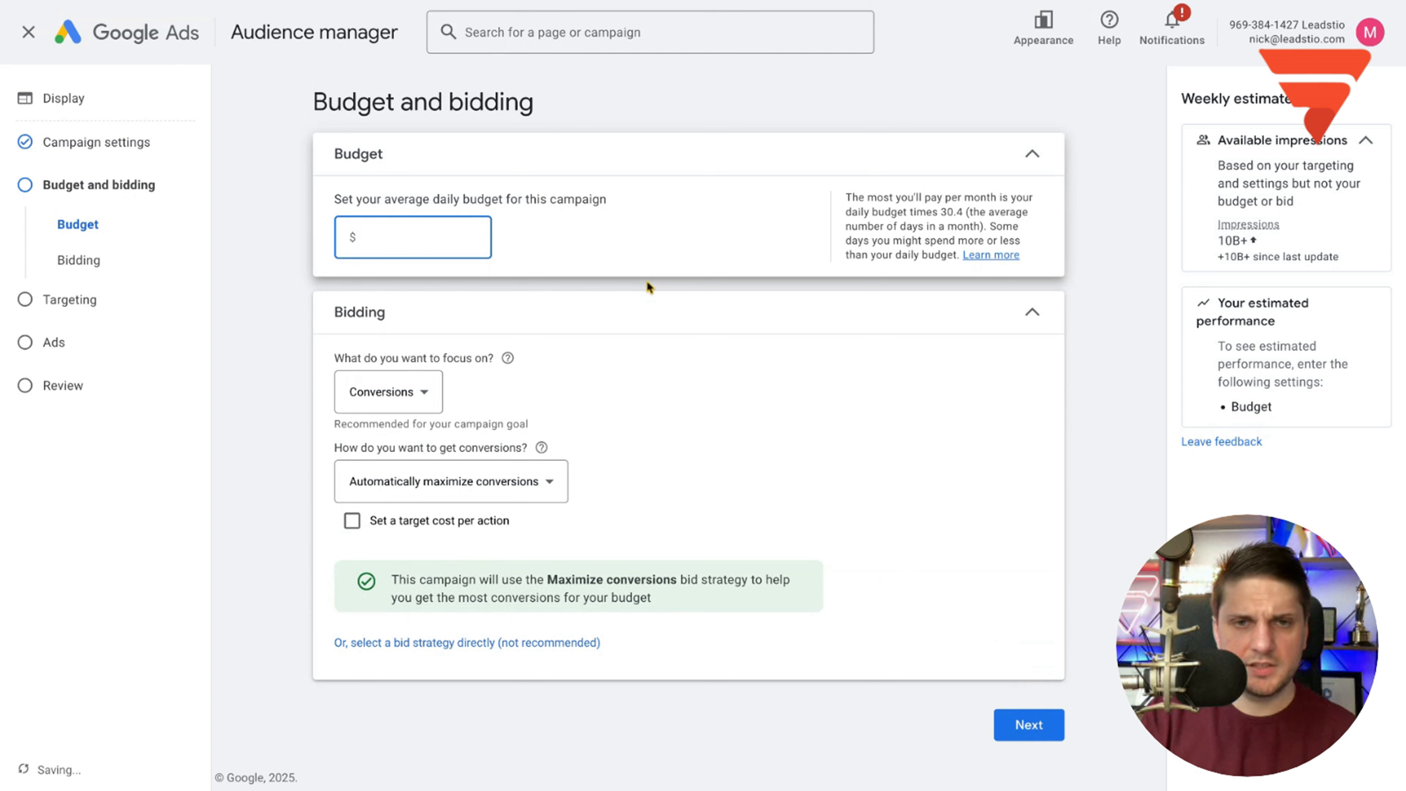
- Set the average daily budget to $10 and select Maximize clicks directly as the bid strategy
{"action": "type", "text": "10"}
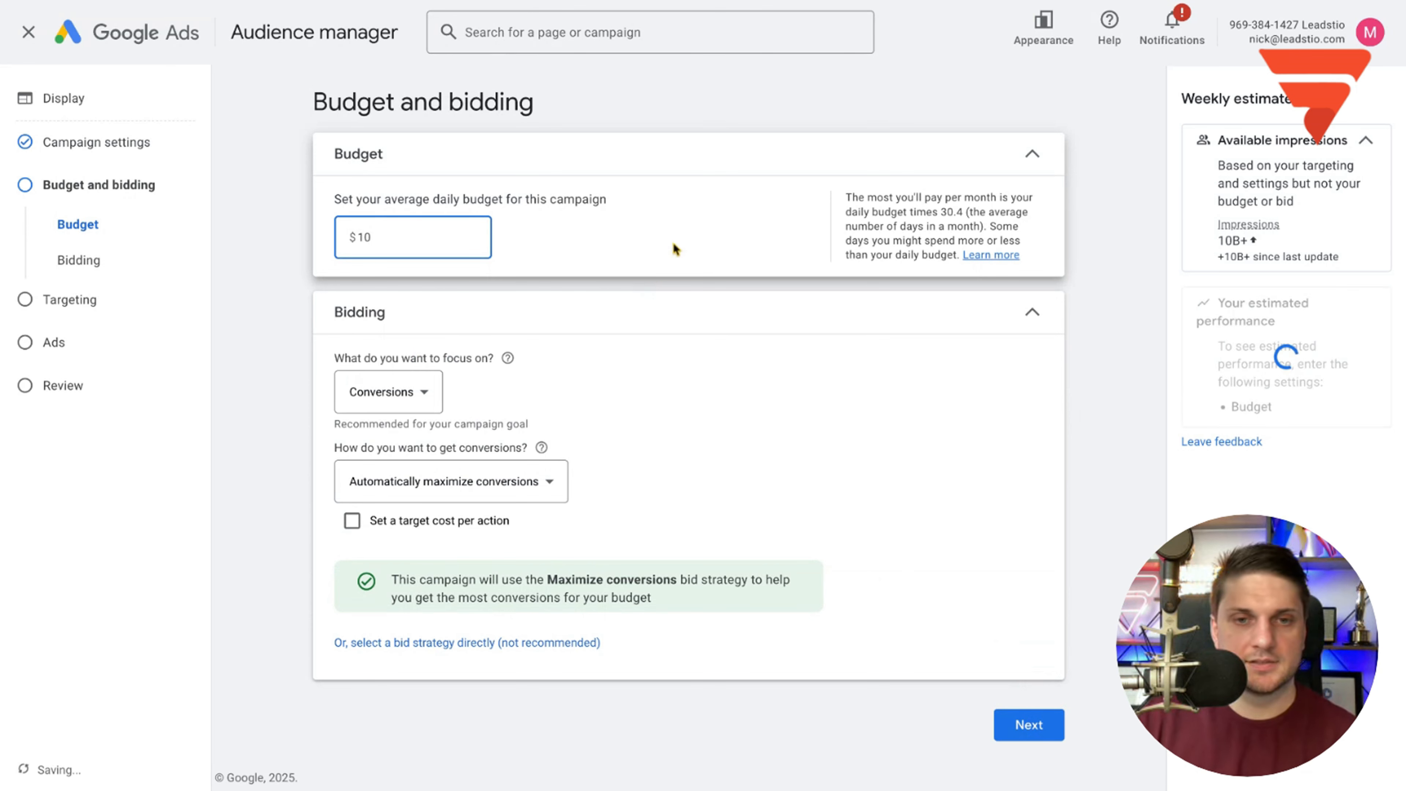
{"action": "left_click", "coordinate": [740, 383]}
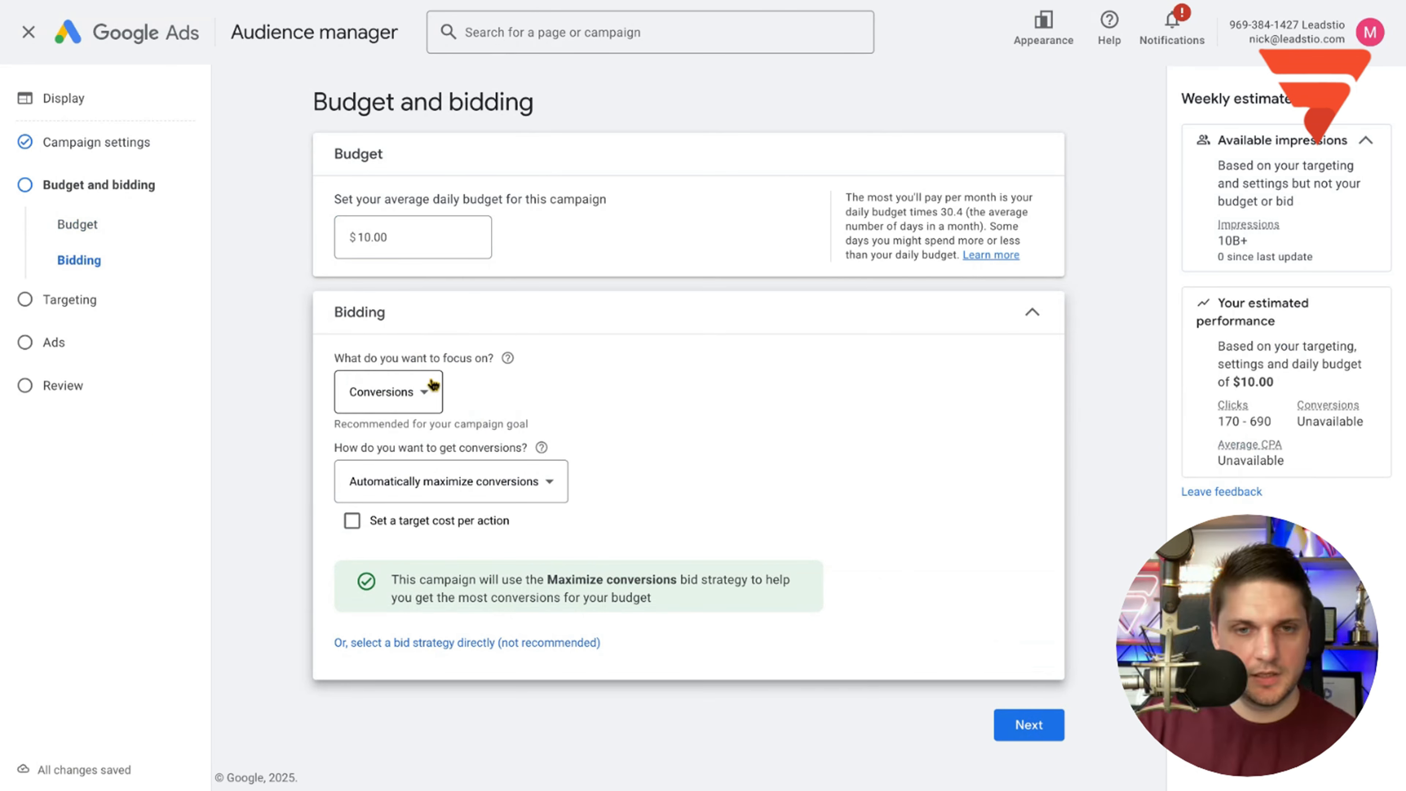
{"action": "left_click", "coordinate": [409, 395]}
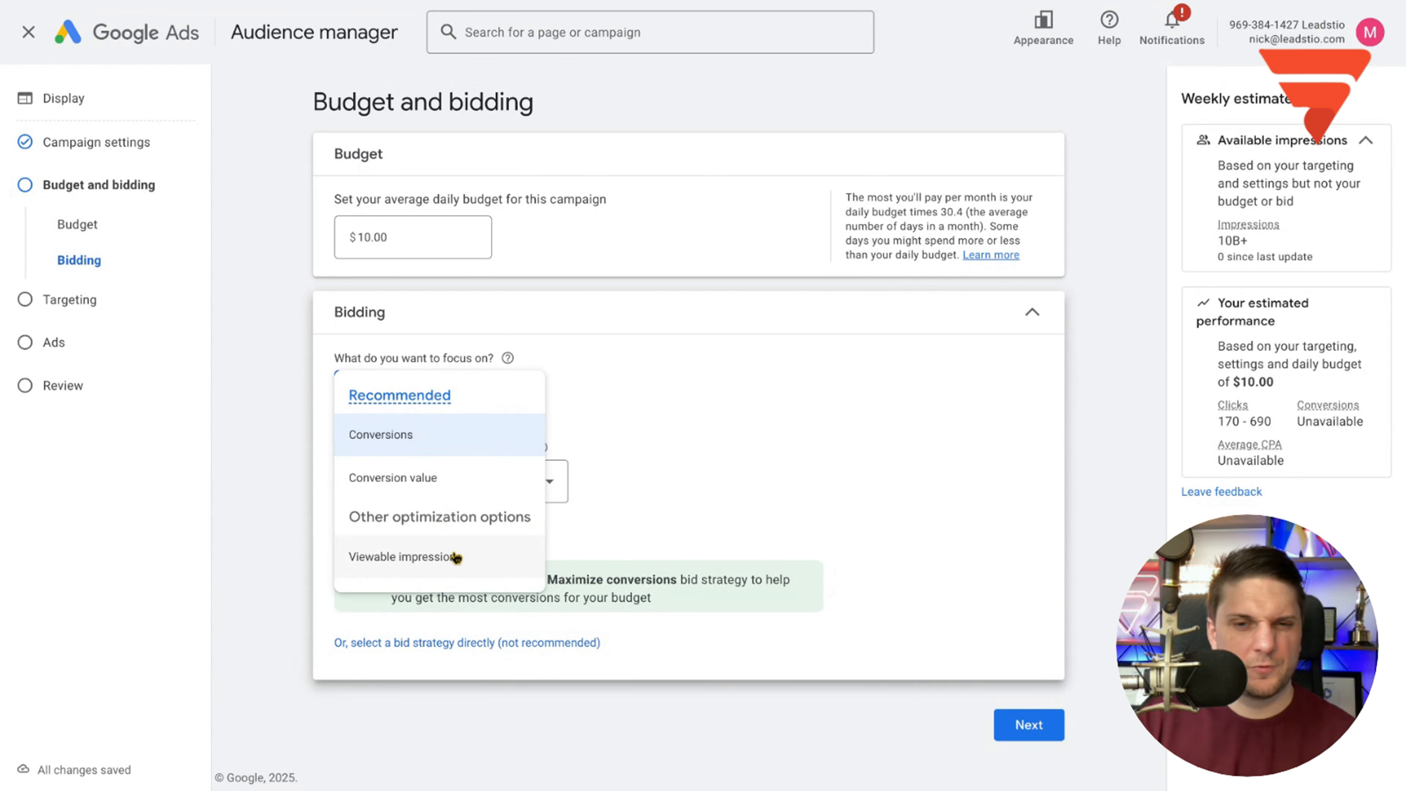
{"action": "left_click", "coordinate": [699, 454]}
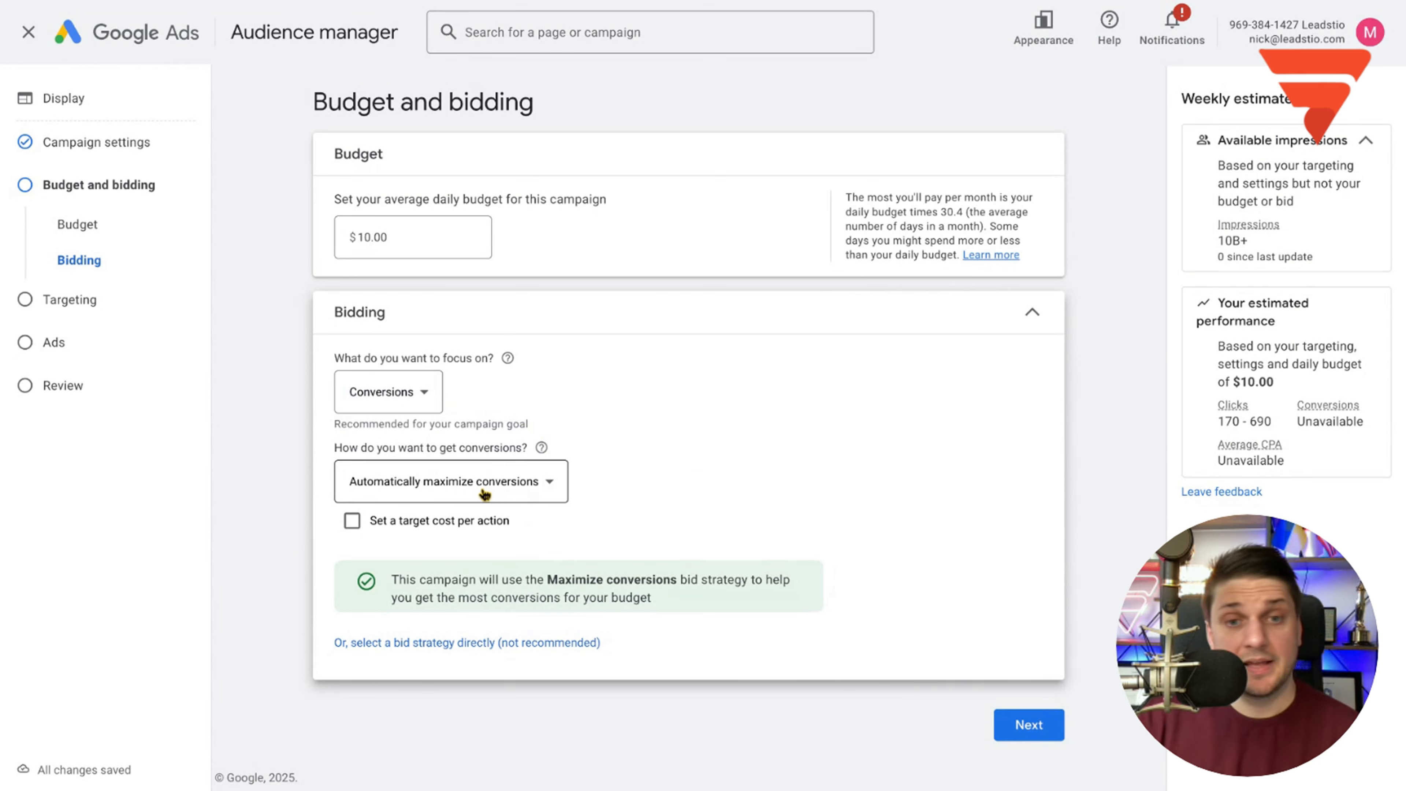
{"action": "left_click", "coordinate": [465, 644]}
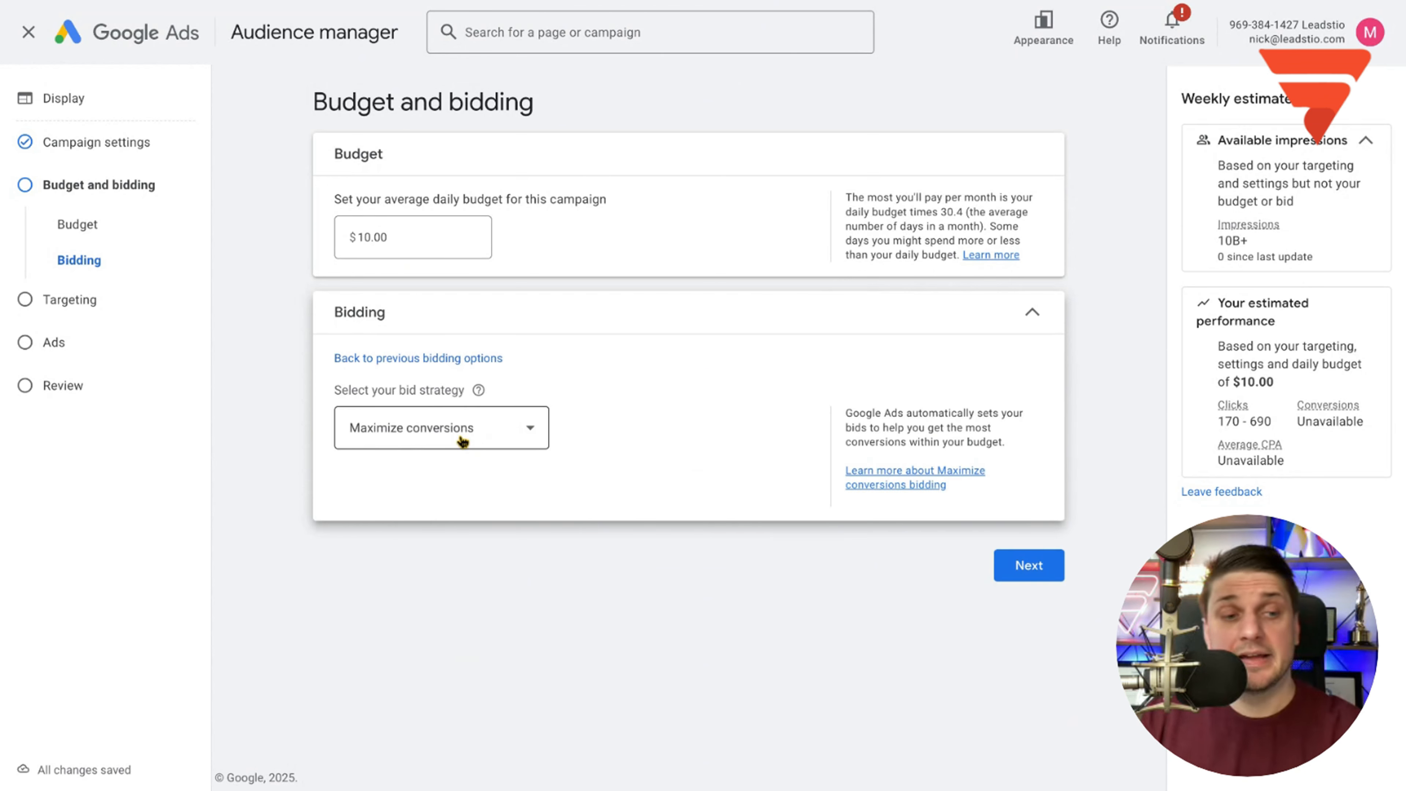
{"action": "left_click", "coordinate": [441, 427]}
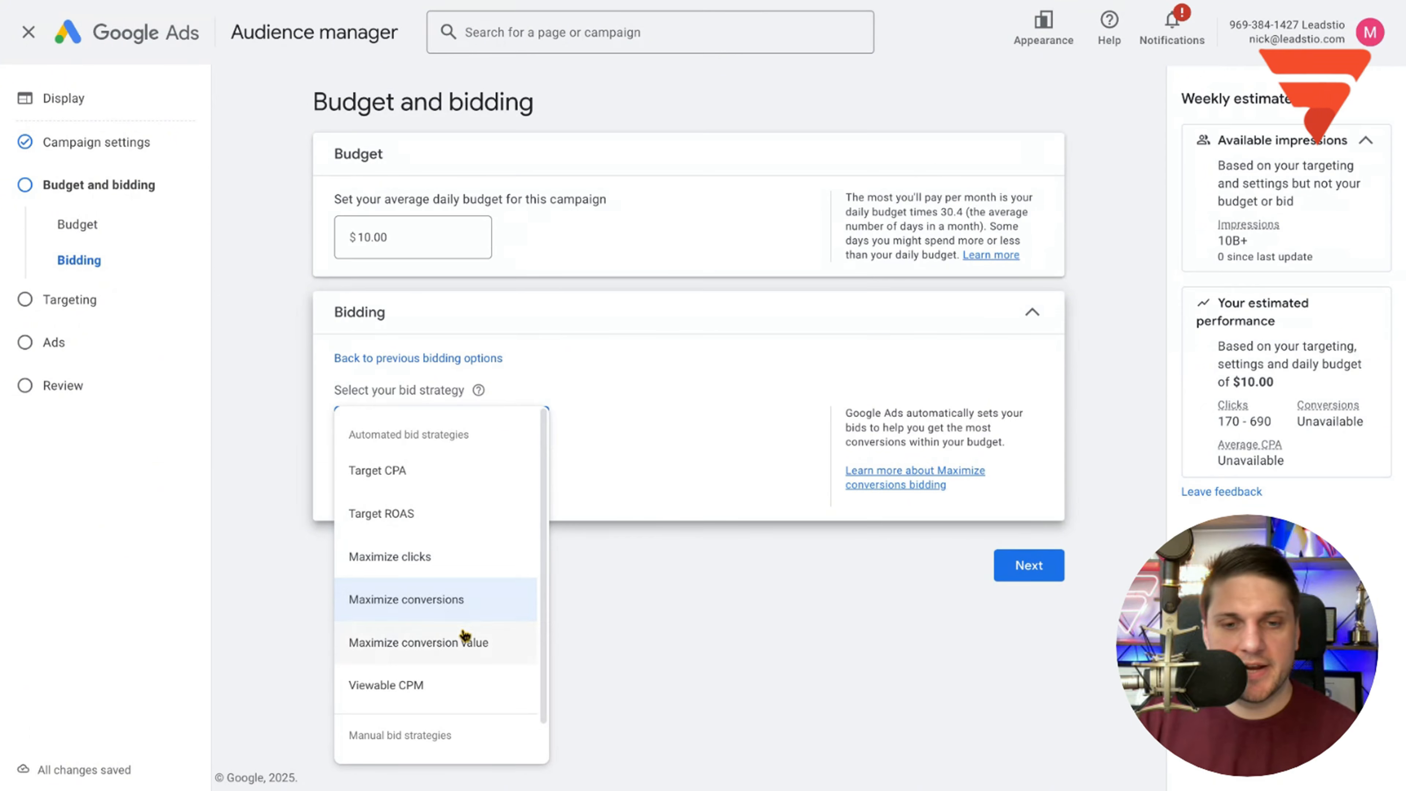
{"action": "scroll", "coordinate": [464, 637], "scroll_direction": "down", "scroll_amount": 1}
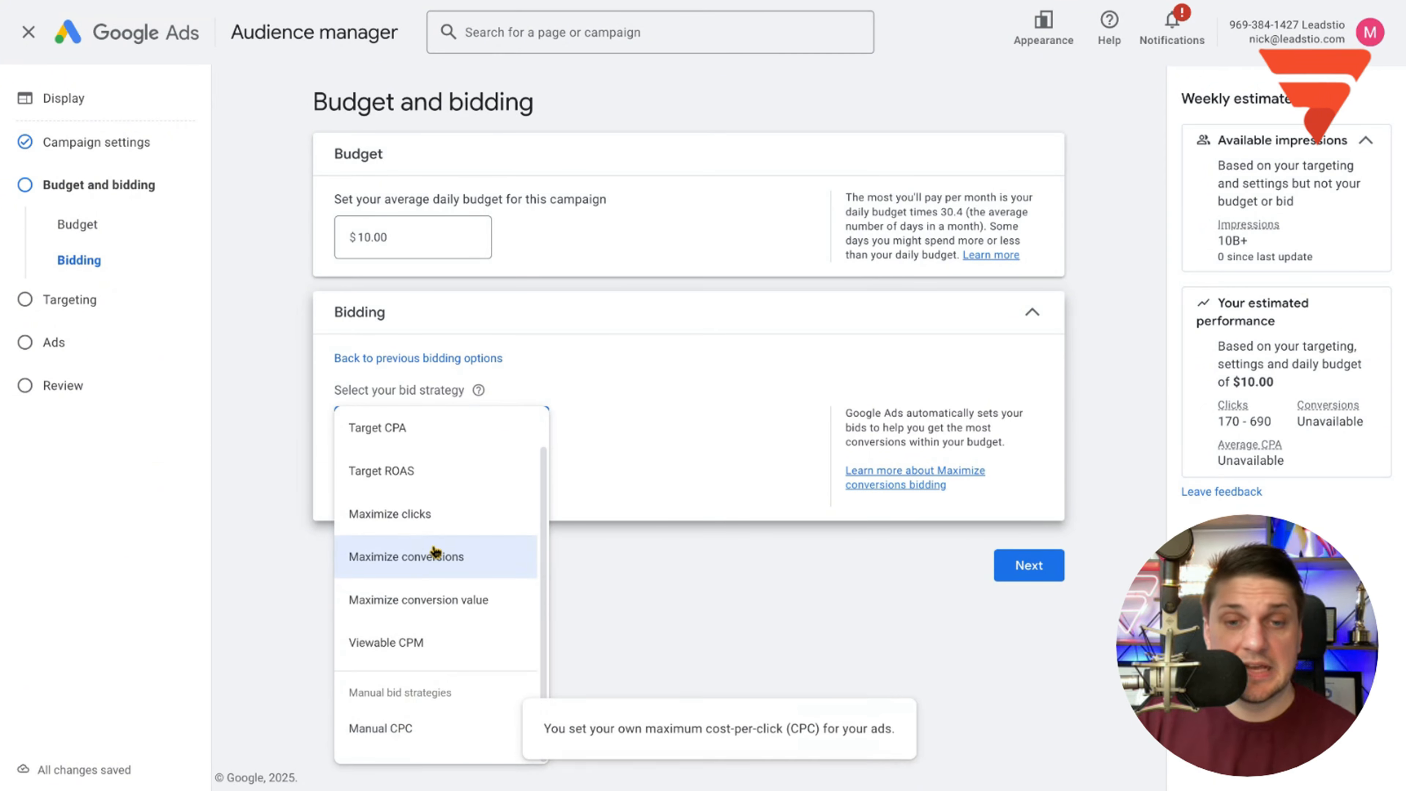
{"action": "left_click", "coordinate": [437, 512]}
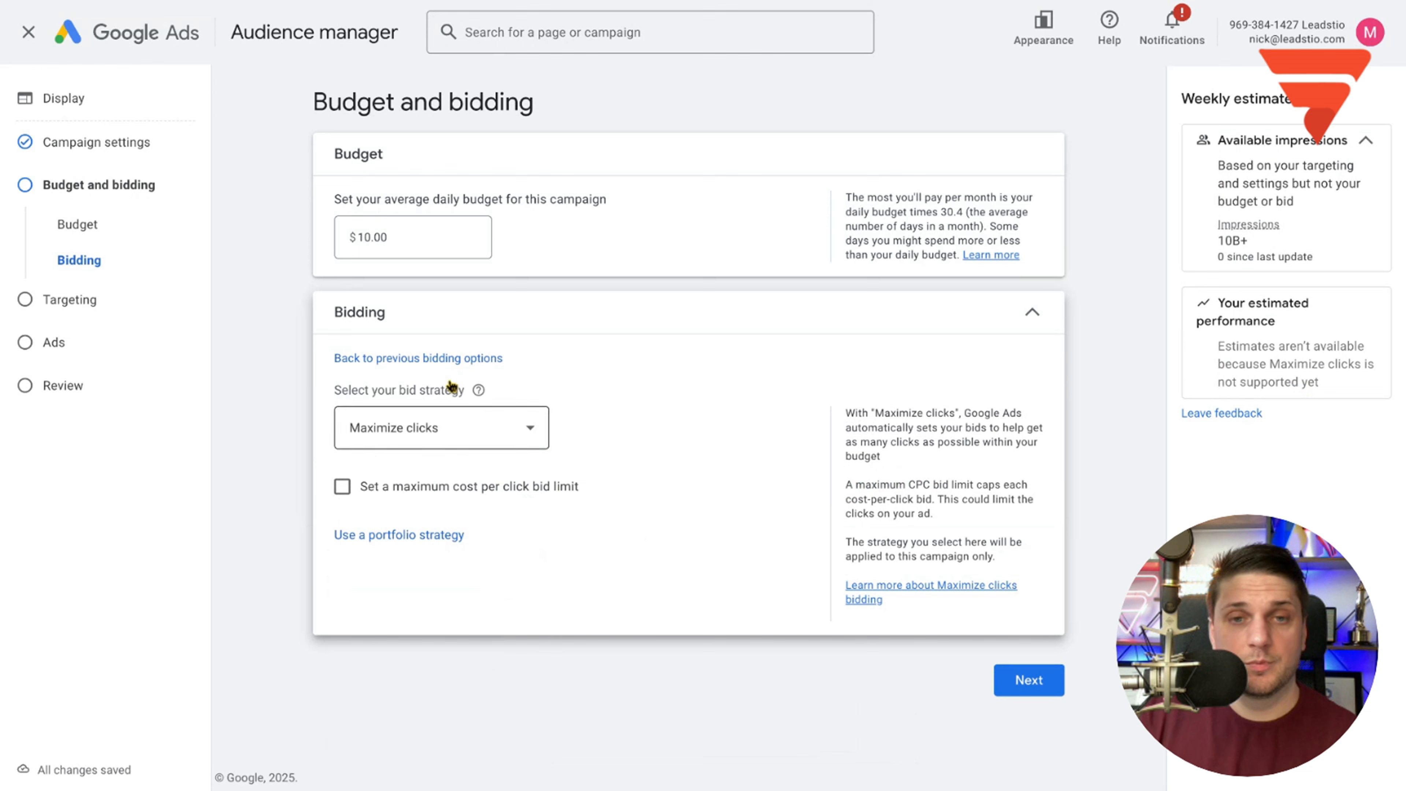
- Set a maximum cost-per-click bid limit of $1 and continue to targeting
{"action": "left_click", "coordinate": [402, 487]}
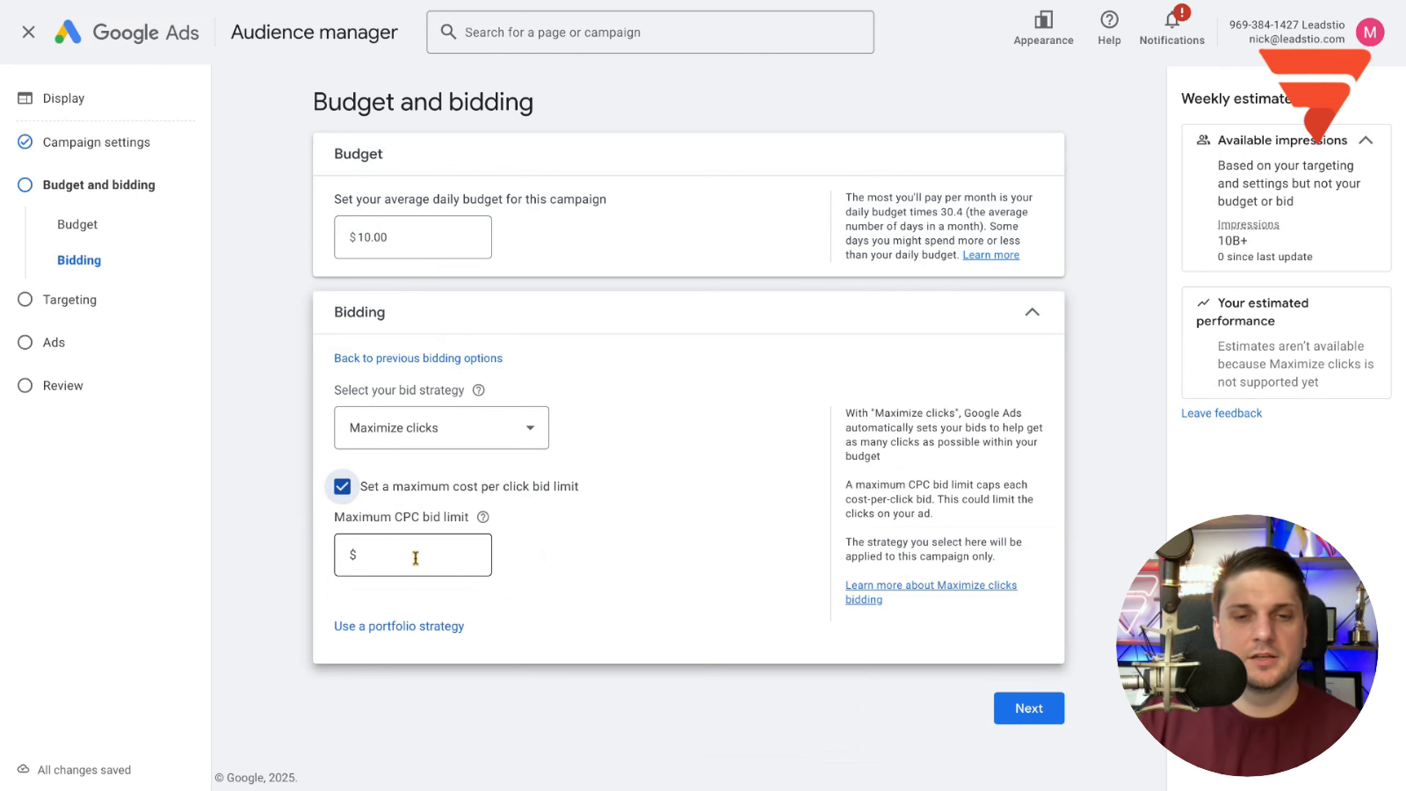
{"action": "left_click", "coordinate": [417, 557]}
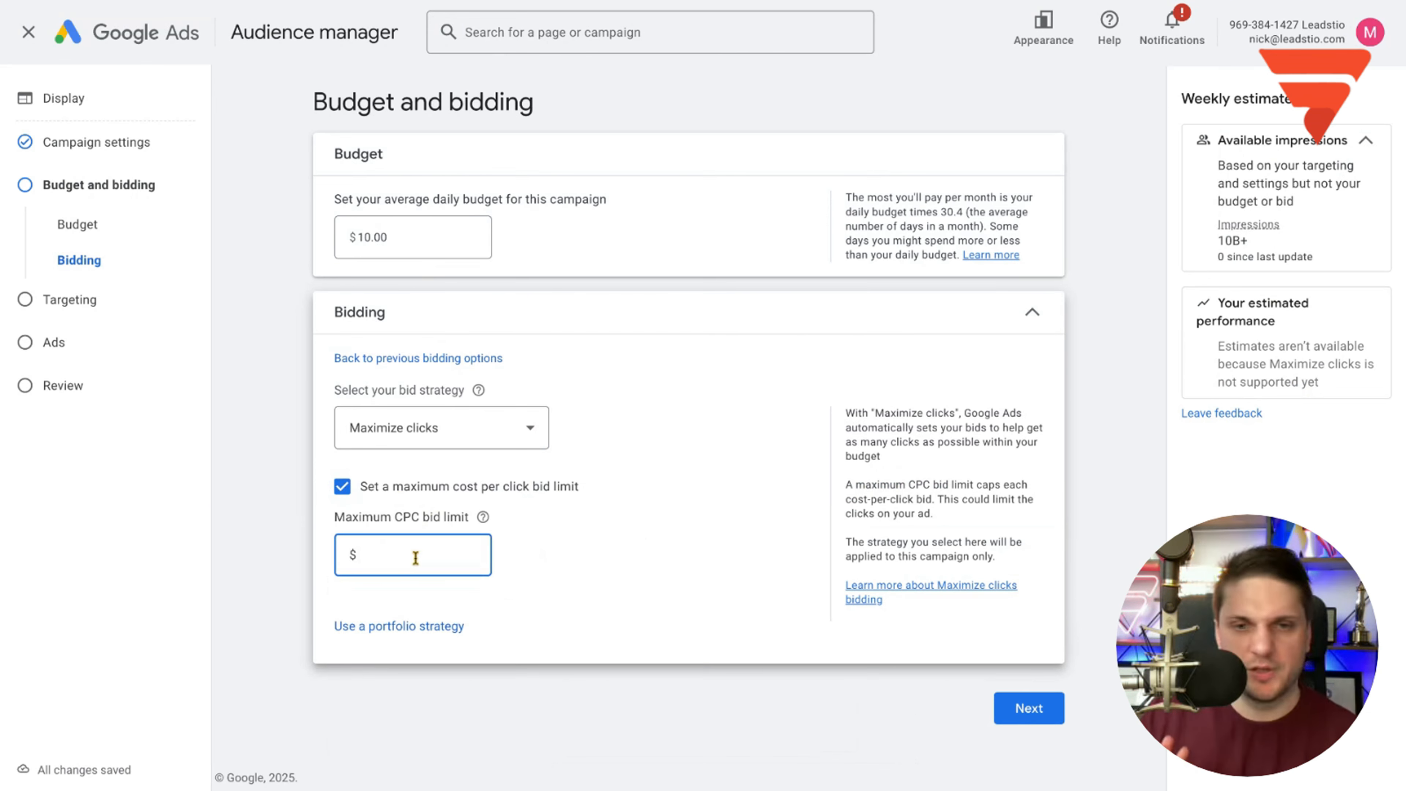
{"action": "type", "text": "1"}
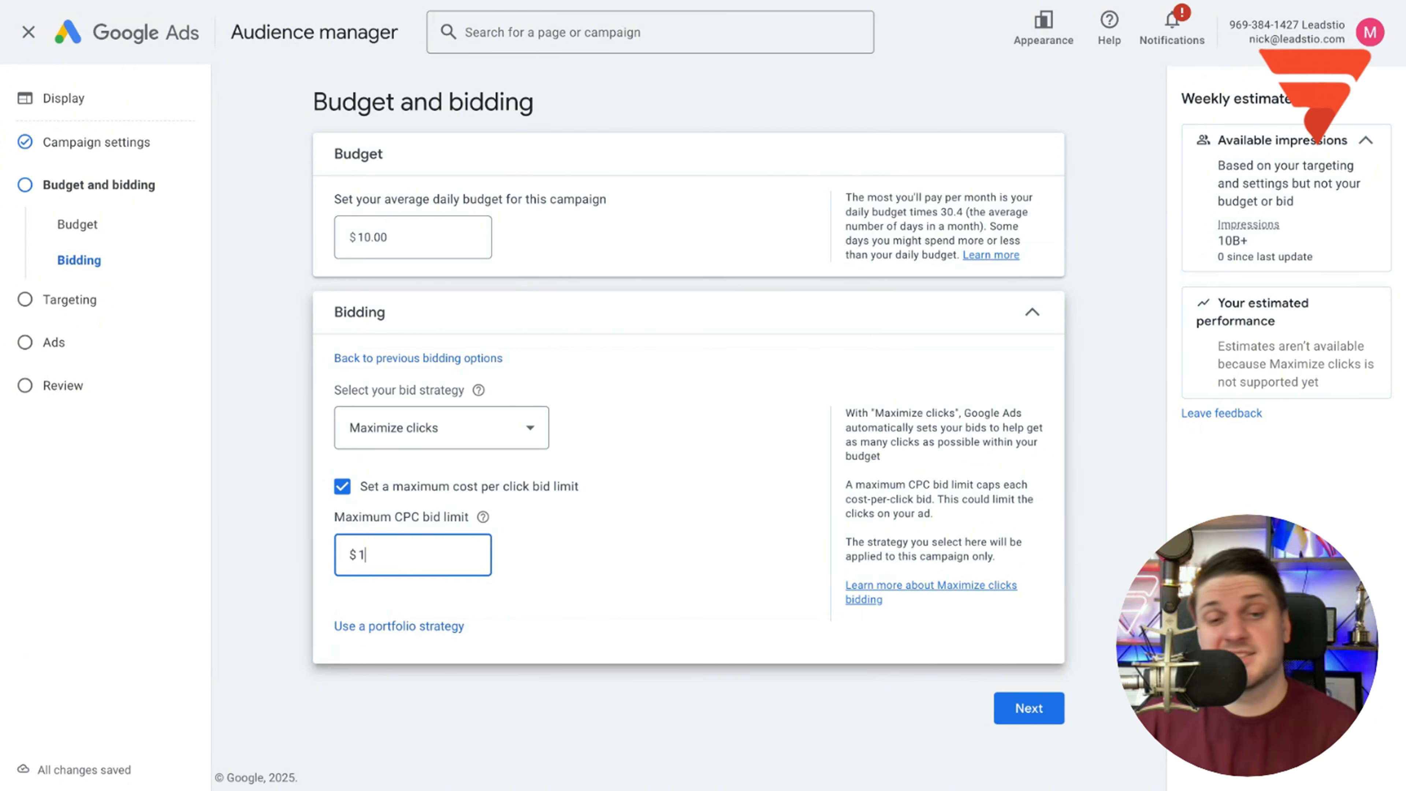
{"action": "left_click", "coordinate": [1021, 710]}
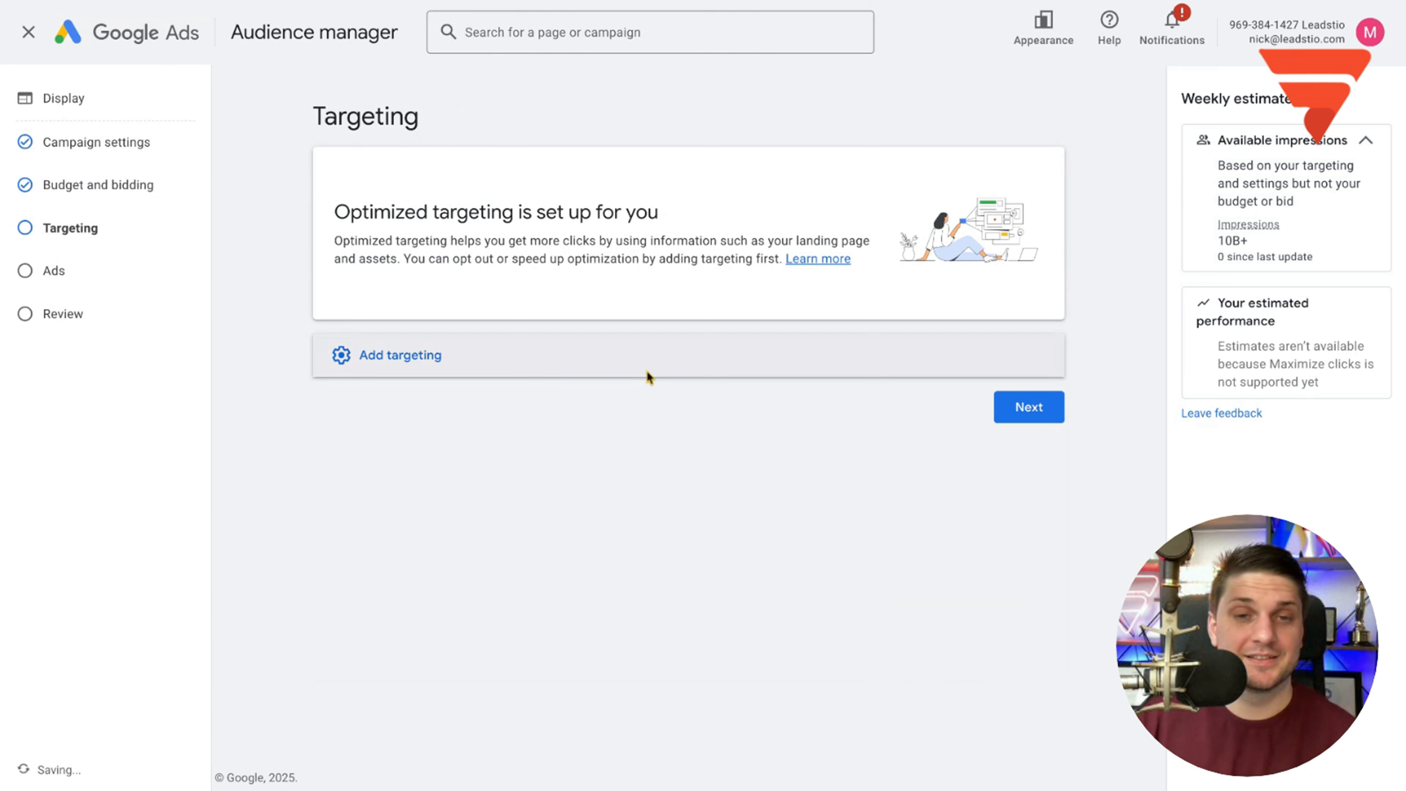
- Add Audience Segments targeting to the campaign and browse the segment categories
{"action": "left_click", "coordinate": [458, 359]}
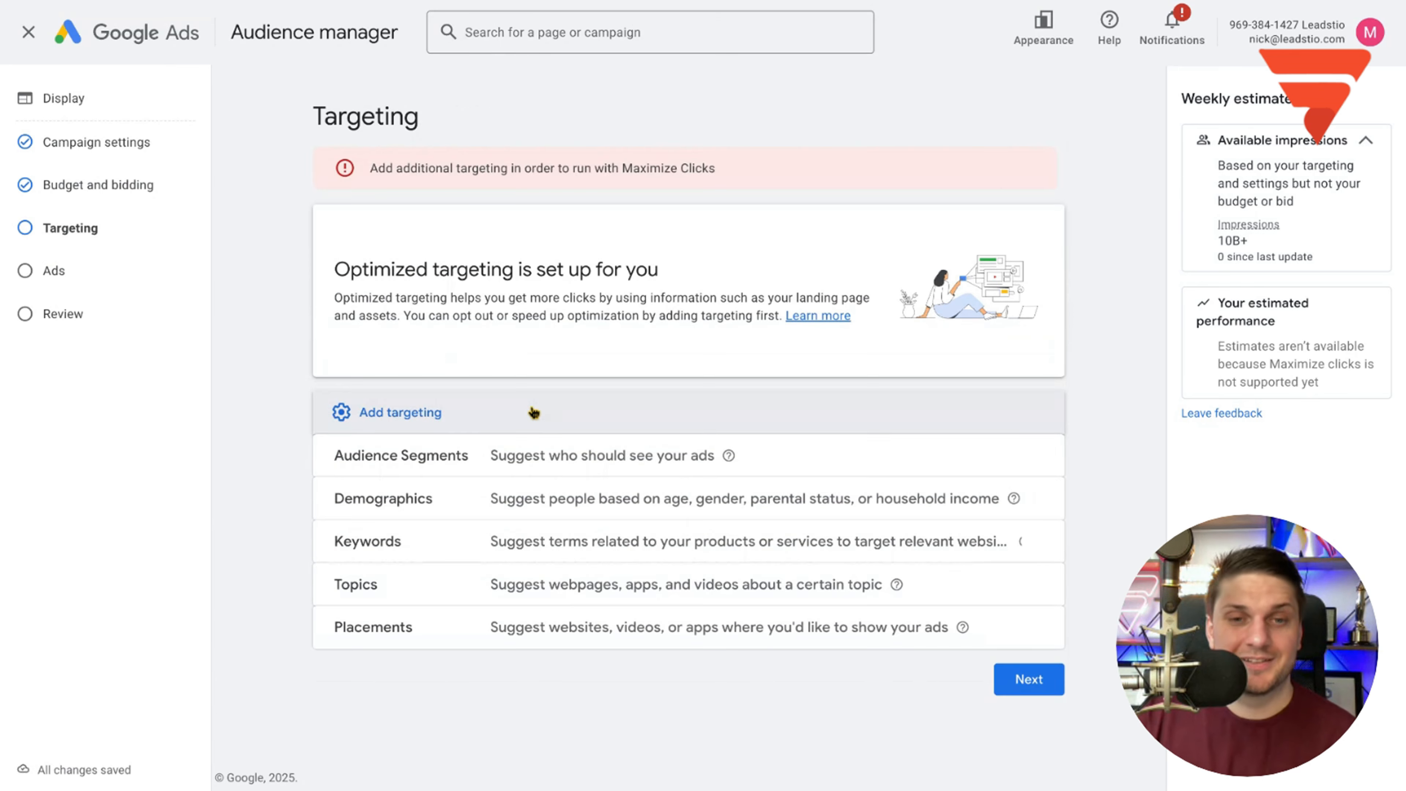
{"action": "left_click", "coordinate": [653, 464]}
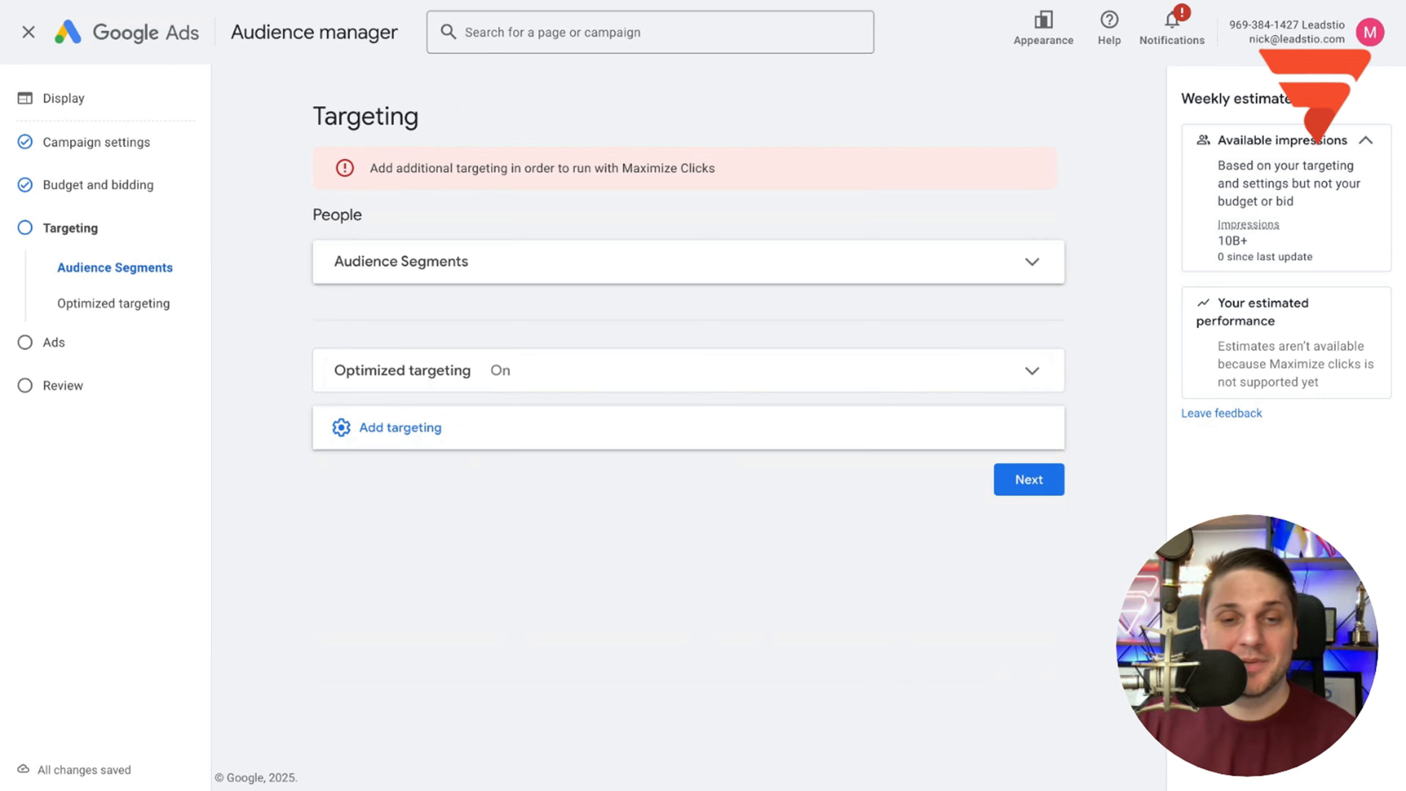
{"action": "left_click", "coordinate": [459, 391]}
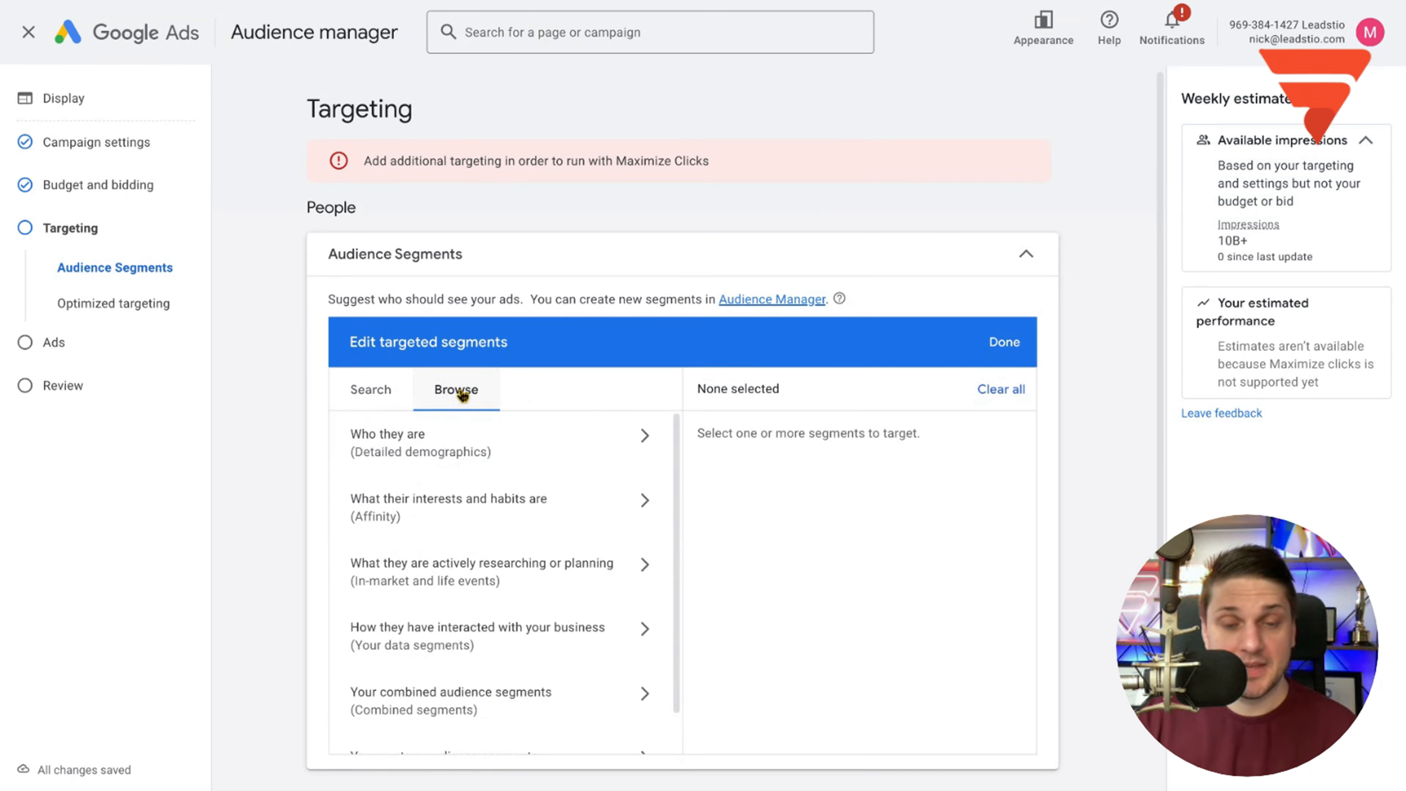
- Check which combined audience segments are available for targeting and return to the segment categories
{"action": "scroll", "coordinate": [592, 525], "scroll_direction": "down", "scroll_amount": 1}
{"action": "scroll", "coordinate": [597, 526], "scroll_direction": "down", "scroll_amount": 4}
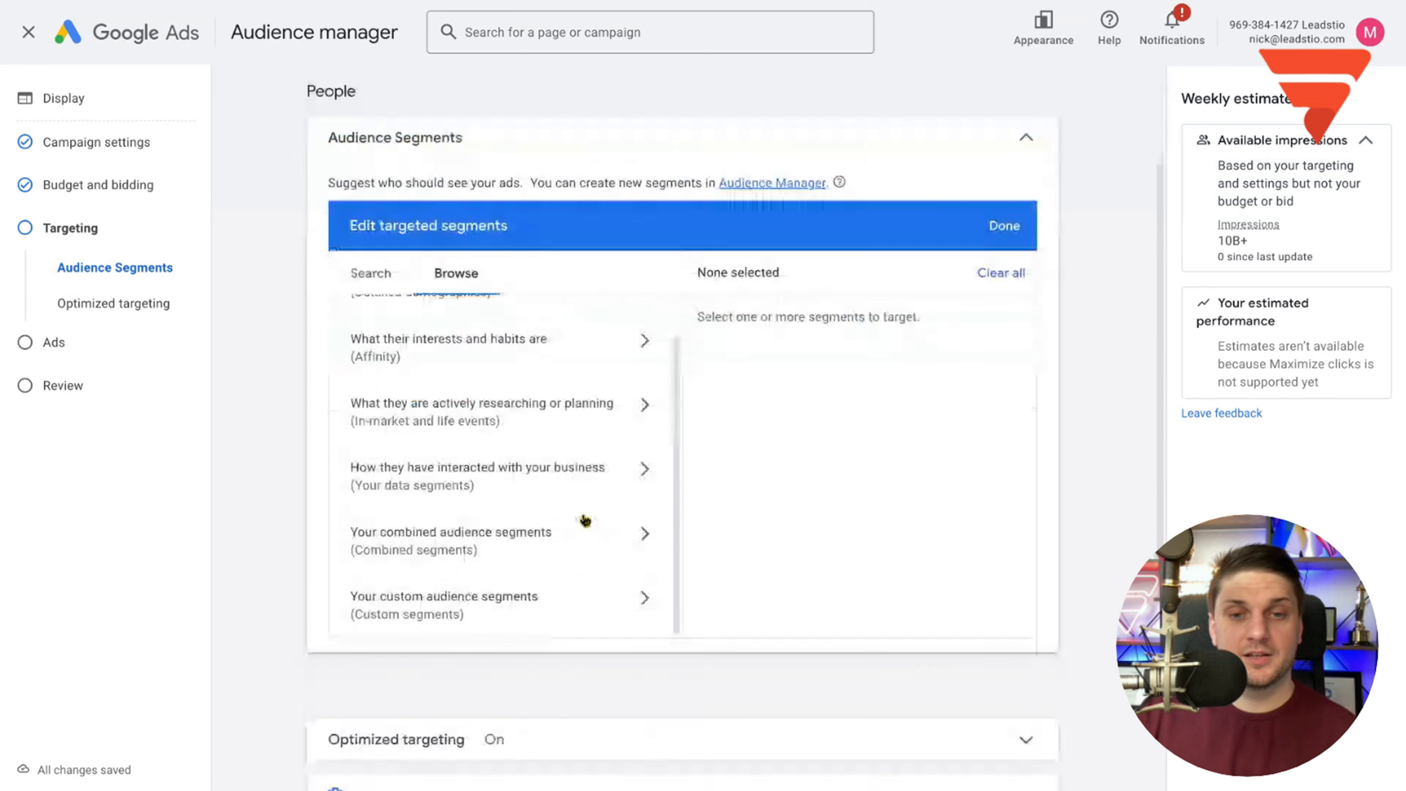
{"action": "left_click", "coordinate": [555, 501]}
{"action": "left_click", "coordinate": [354, 209]}
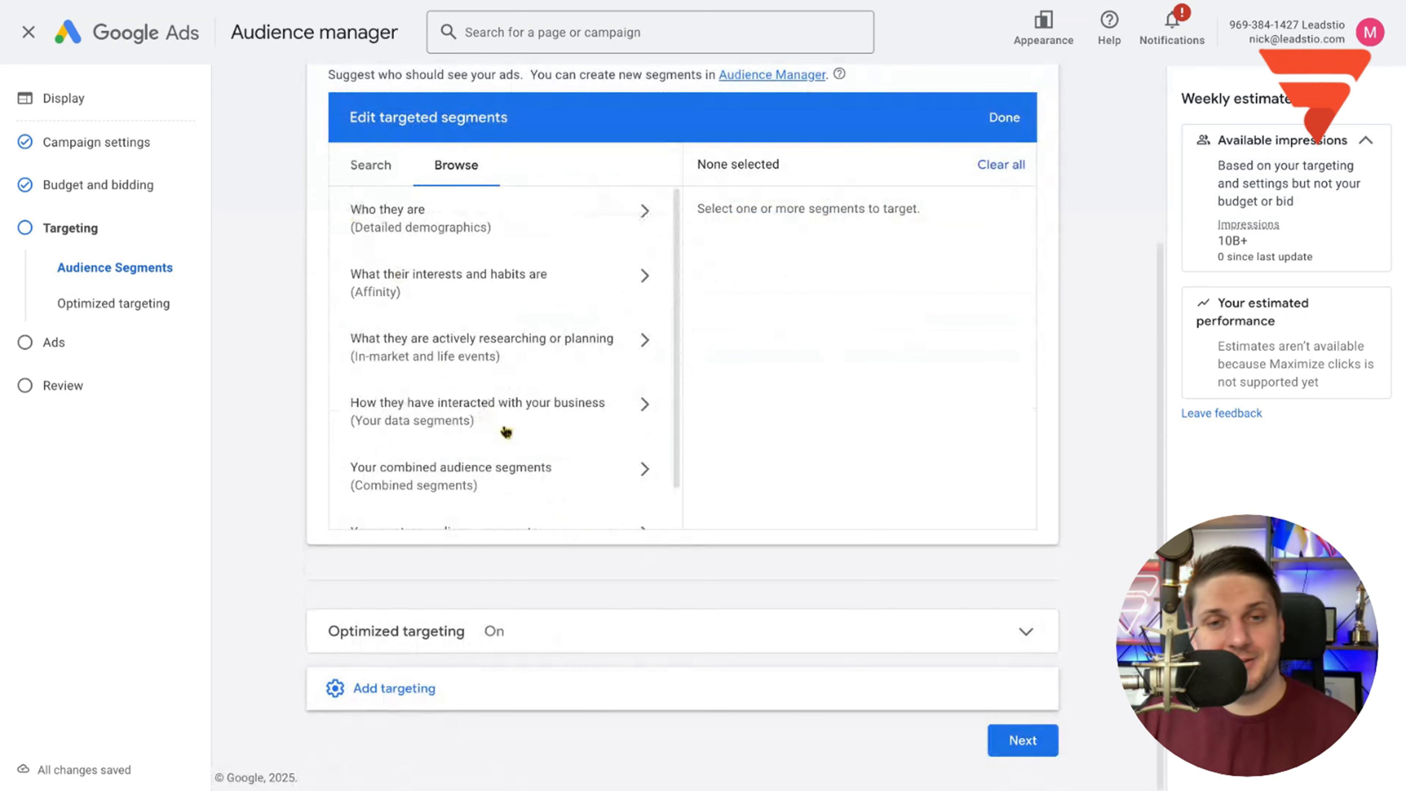
{"action": "scroll", "coordinate": [502, 443], "scroll_direction": "down", "scroll_amount": 2}
{"action": "left_click", "coordinate": [536, 433]}
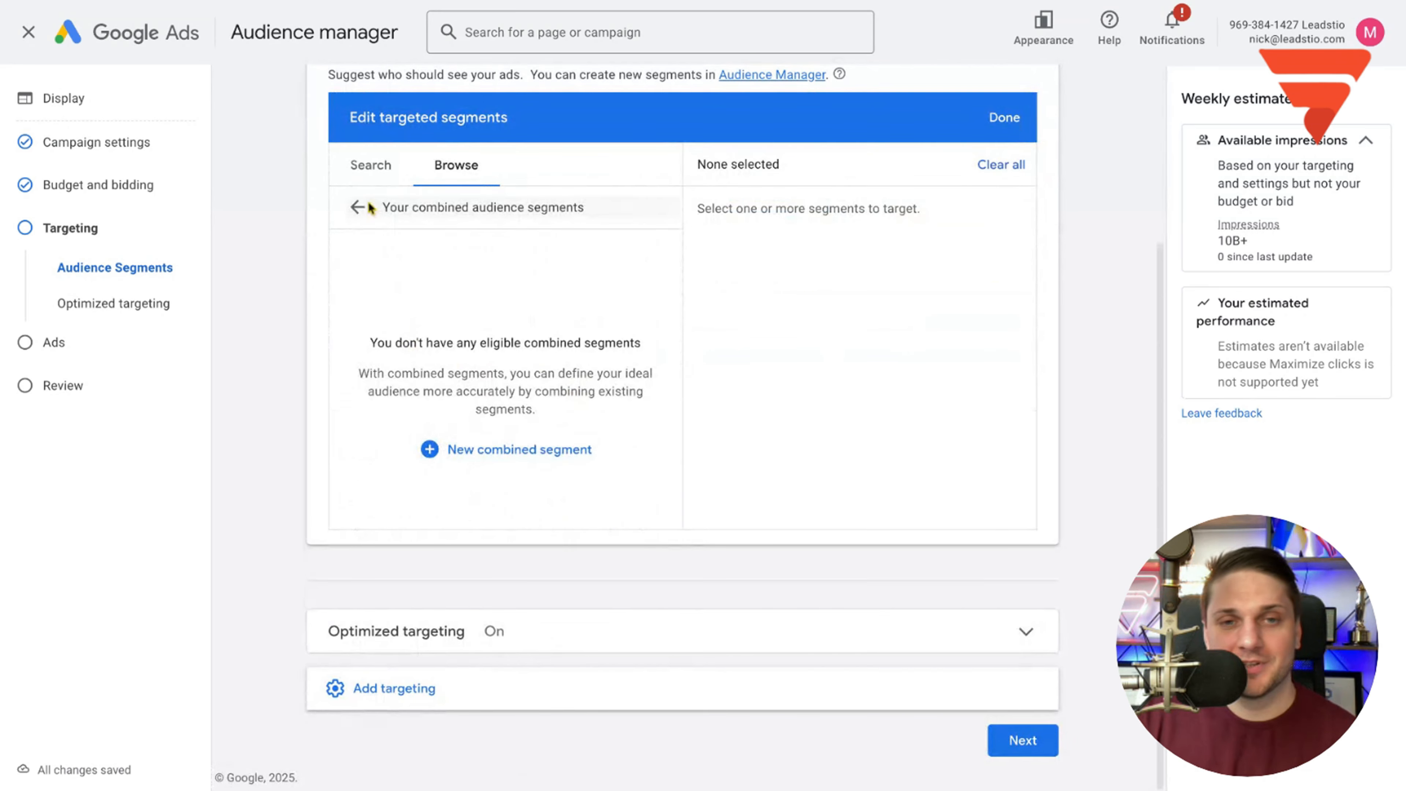
{"action": "left_click", "coordinate": [357, 208]}
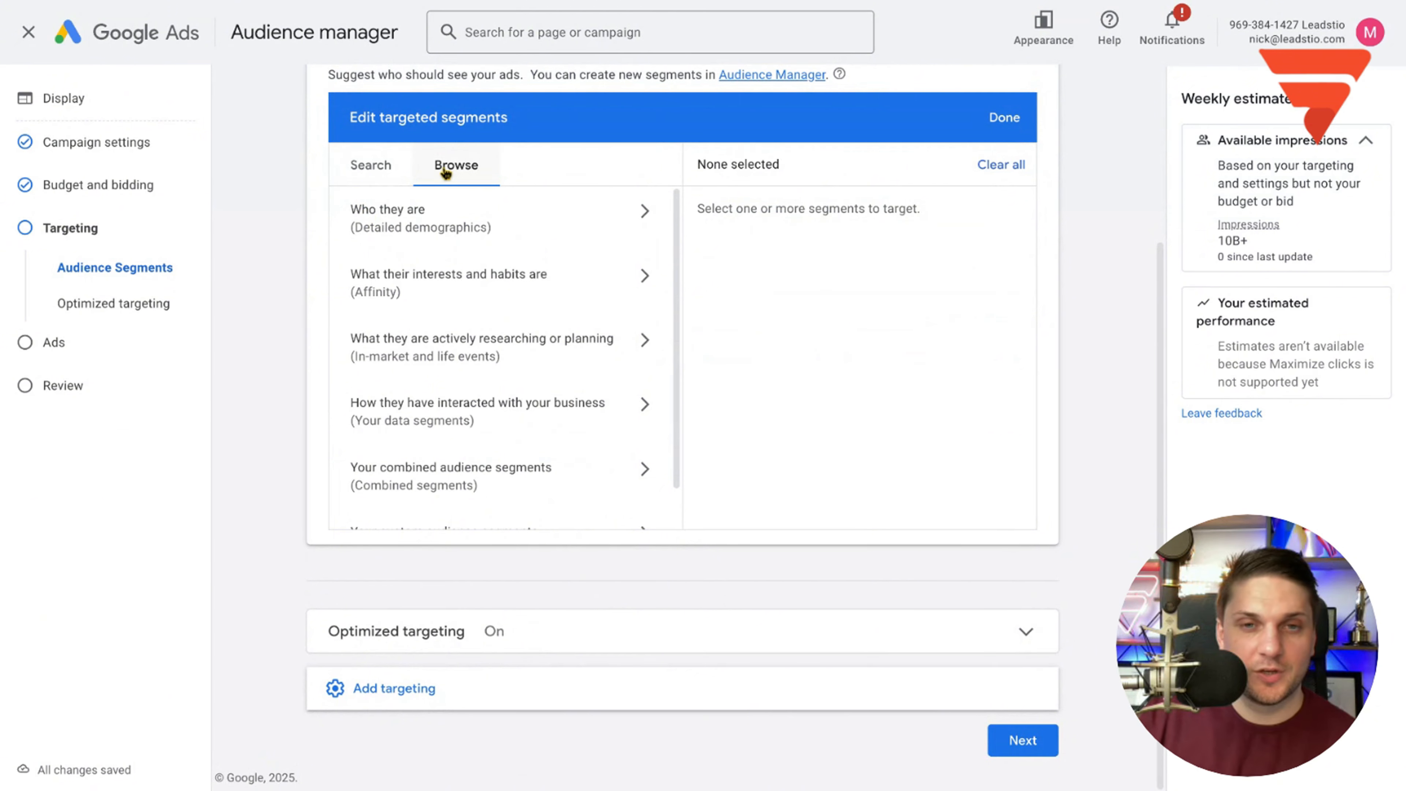
- Look for the customer lists in the detailed demographics and your data segments, and recheck the combined segments
{"action": "scroll", "coordinate": [501, 249], "scroll_direction": "up", "scroll_amount": 3}
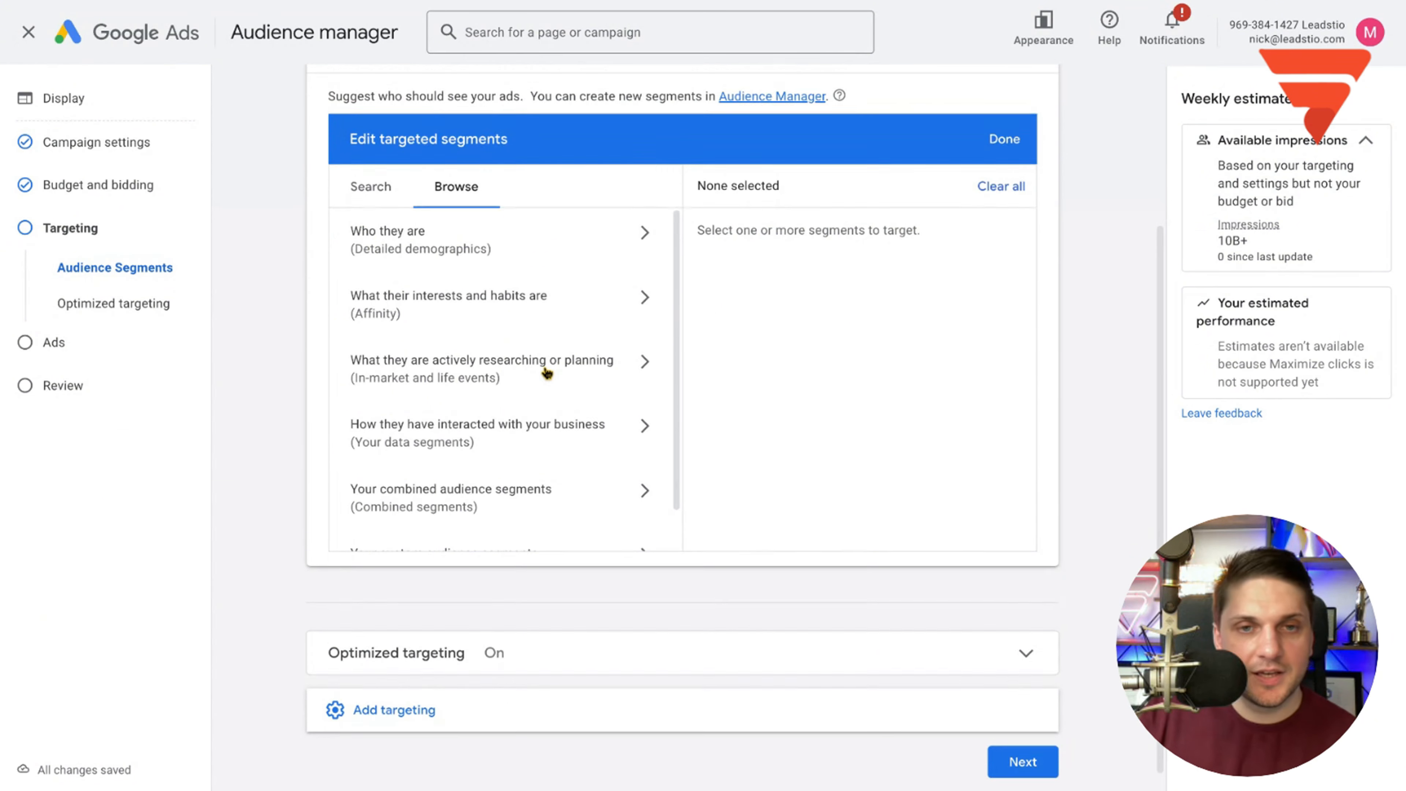
{"action": "left_click", "coordinate": [624, 364]}
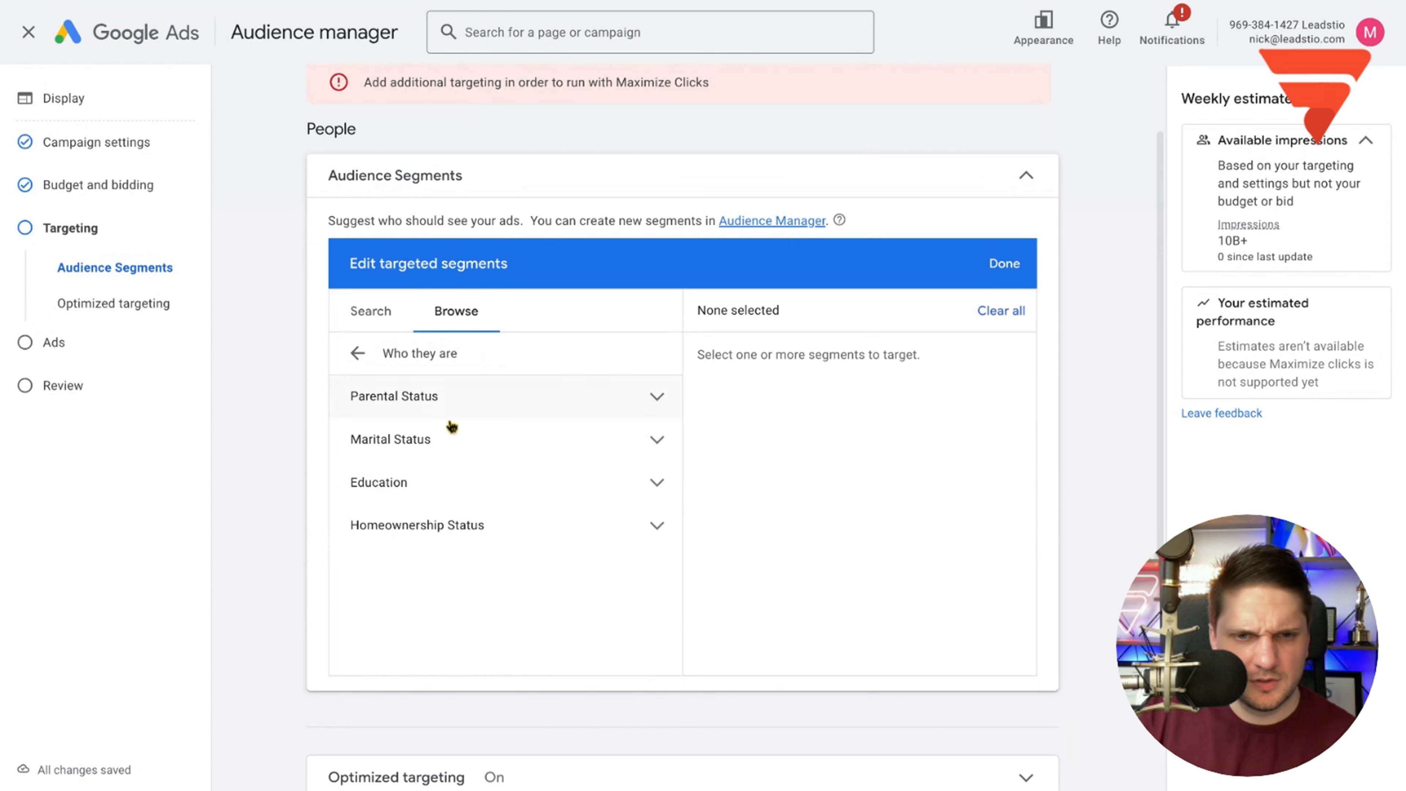
{"action": "left_click", "coordinate": [357, 352]}
{"action": "scroll", "coordinate": [629, 485], "scroll_direction": "down", "scroll_amount": 1}
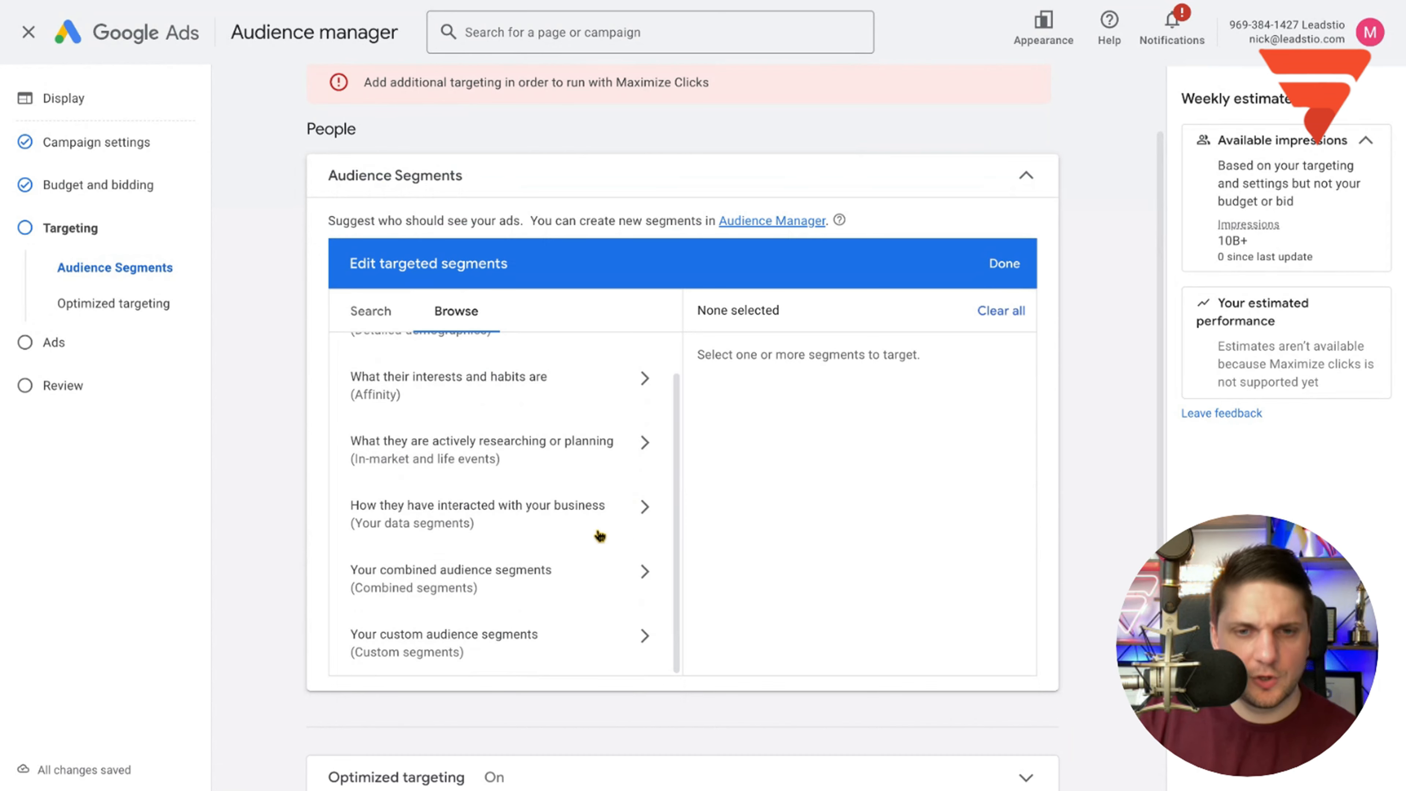
{"action": "left_click", "coordinate": [637, 523]}
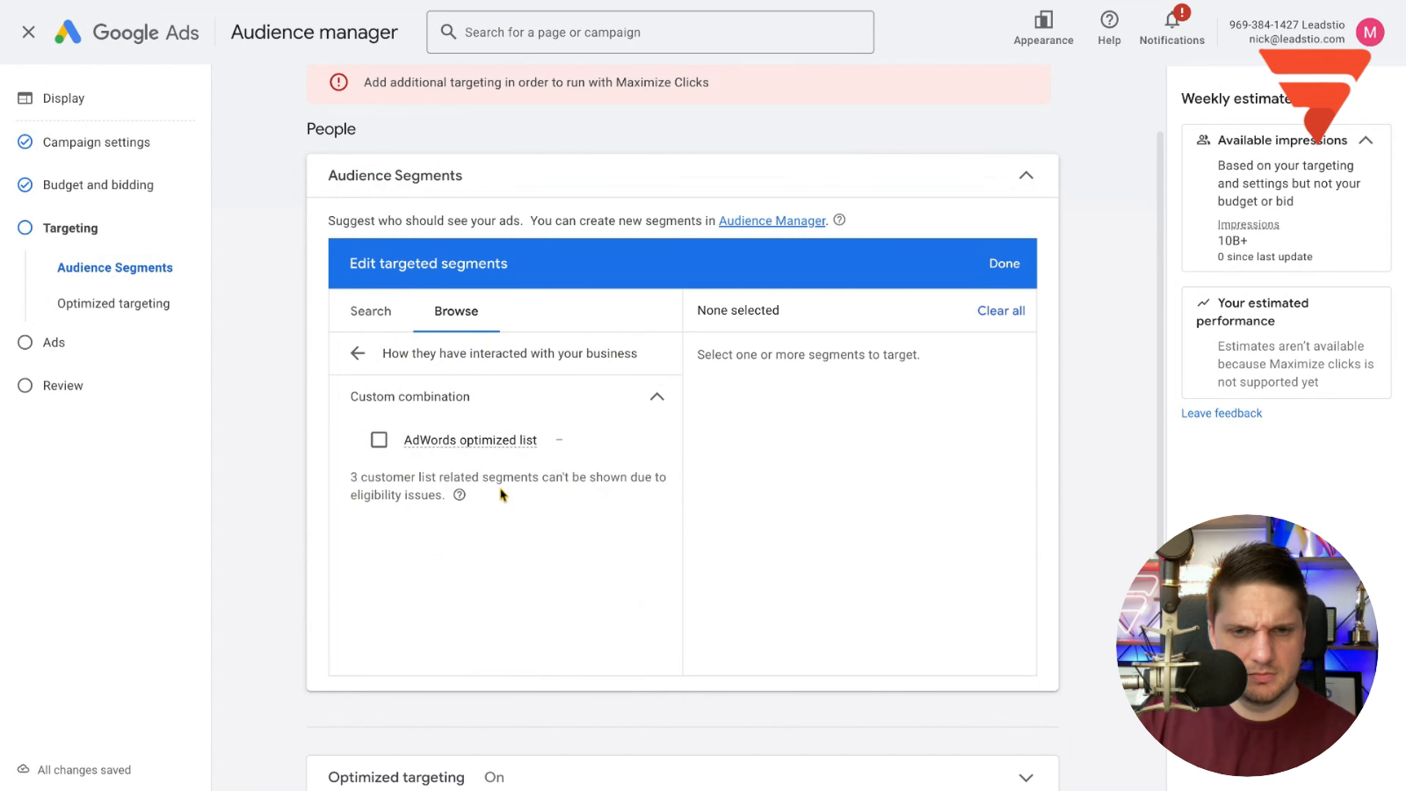
{"action": "left_click", "coordinate": [359, 363]}
{"action": "scroll", "coordinate": [540, 529], "scroll_direction": "down", "scroll_amount": 1}
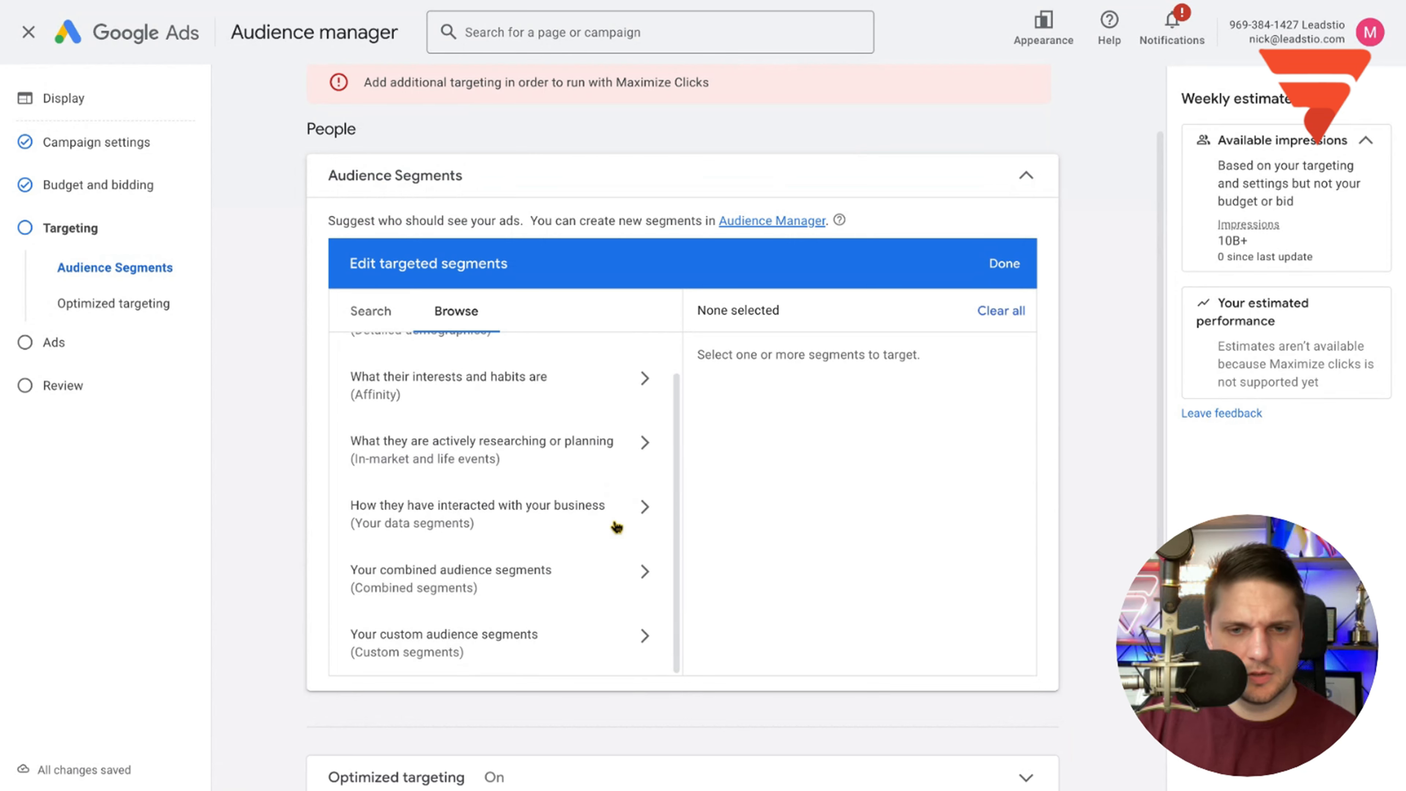
{"action": "left_click", "coordinate": [626, 579]}
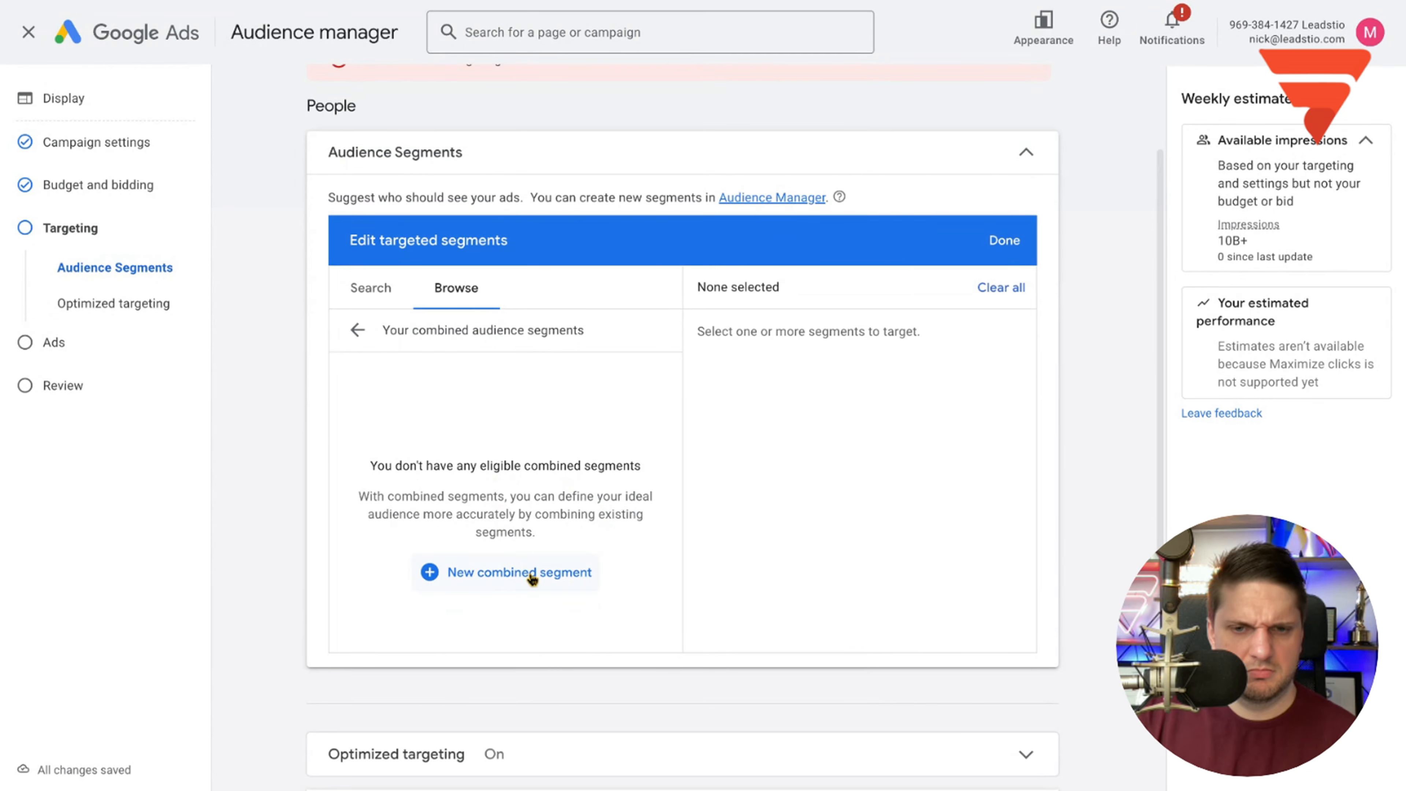
- Look through the combined, your data and custom segment categories for customer lists that can be targeted
{"action": "left_click", "coordinate": [529, 576]}
{"action": "left_click", "coordinate": [232, 728]}
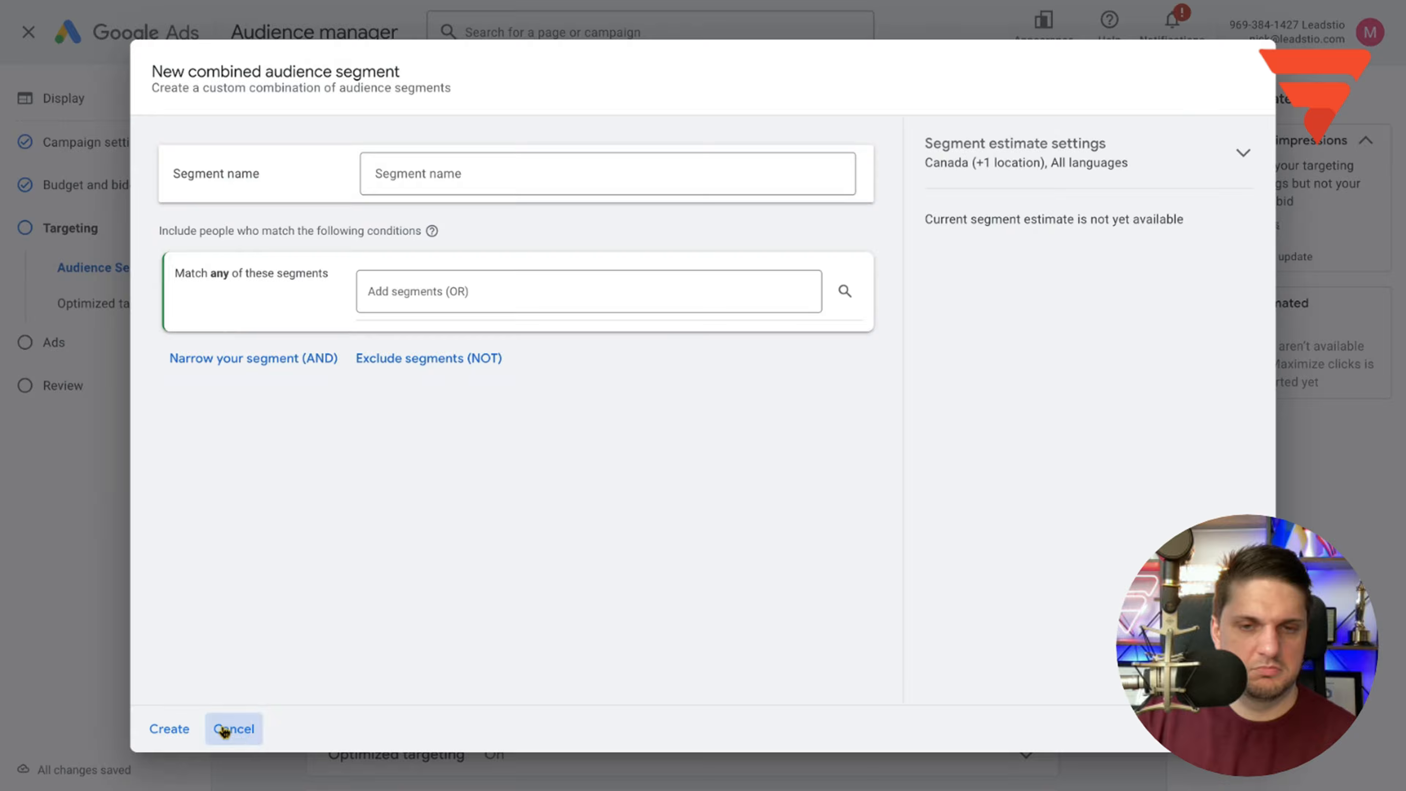
{"action": "scroll", "coordinate": [527, 534], "scroll_direction": "down", "scroll_amount": 2}
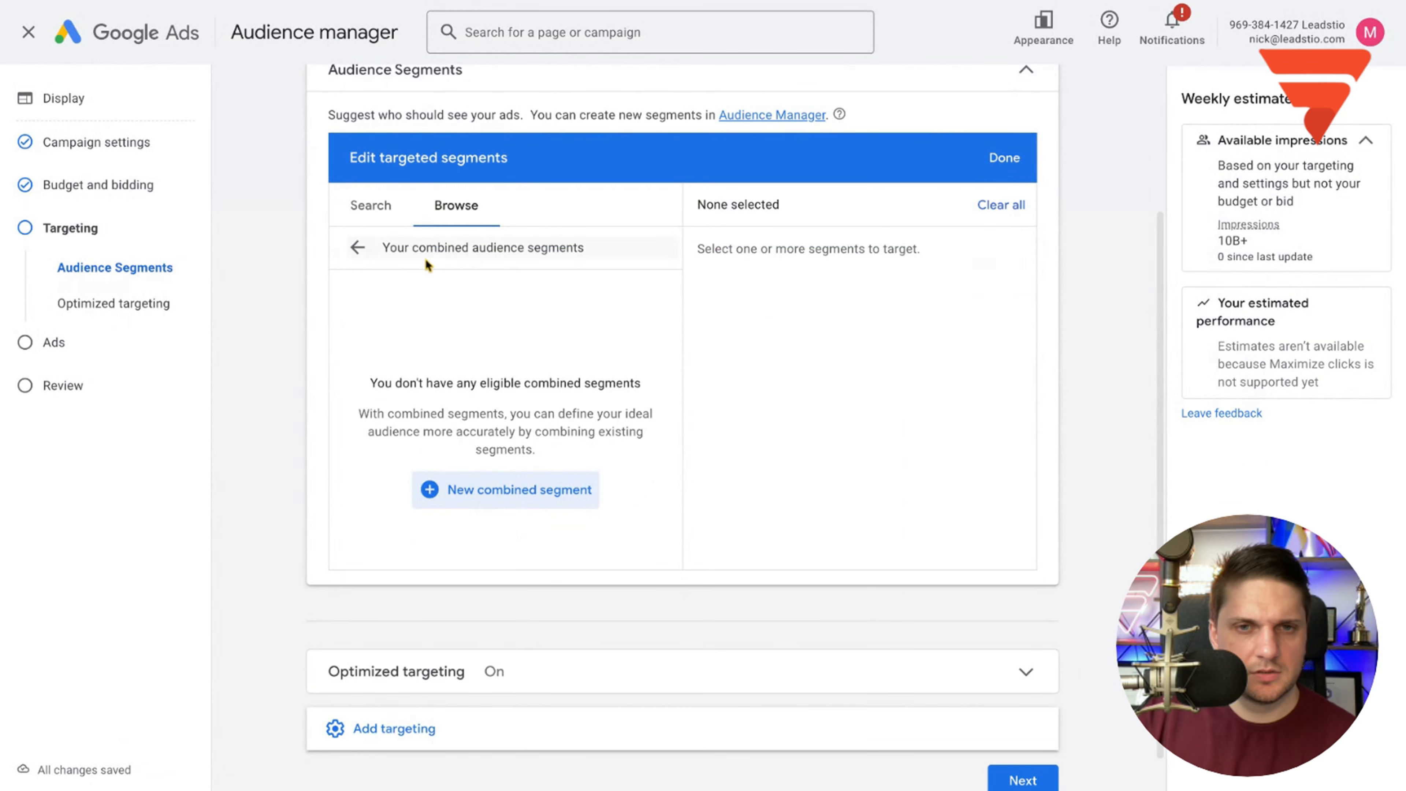
{"action": "left_click", "coordinate": [359, 247]}
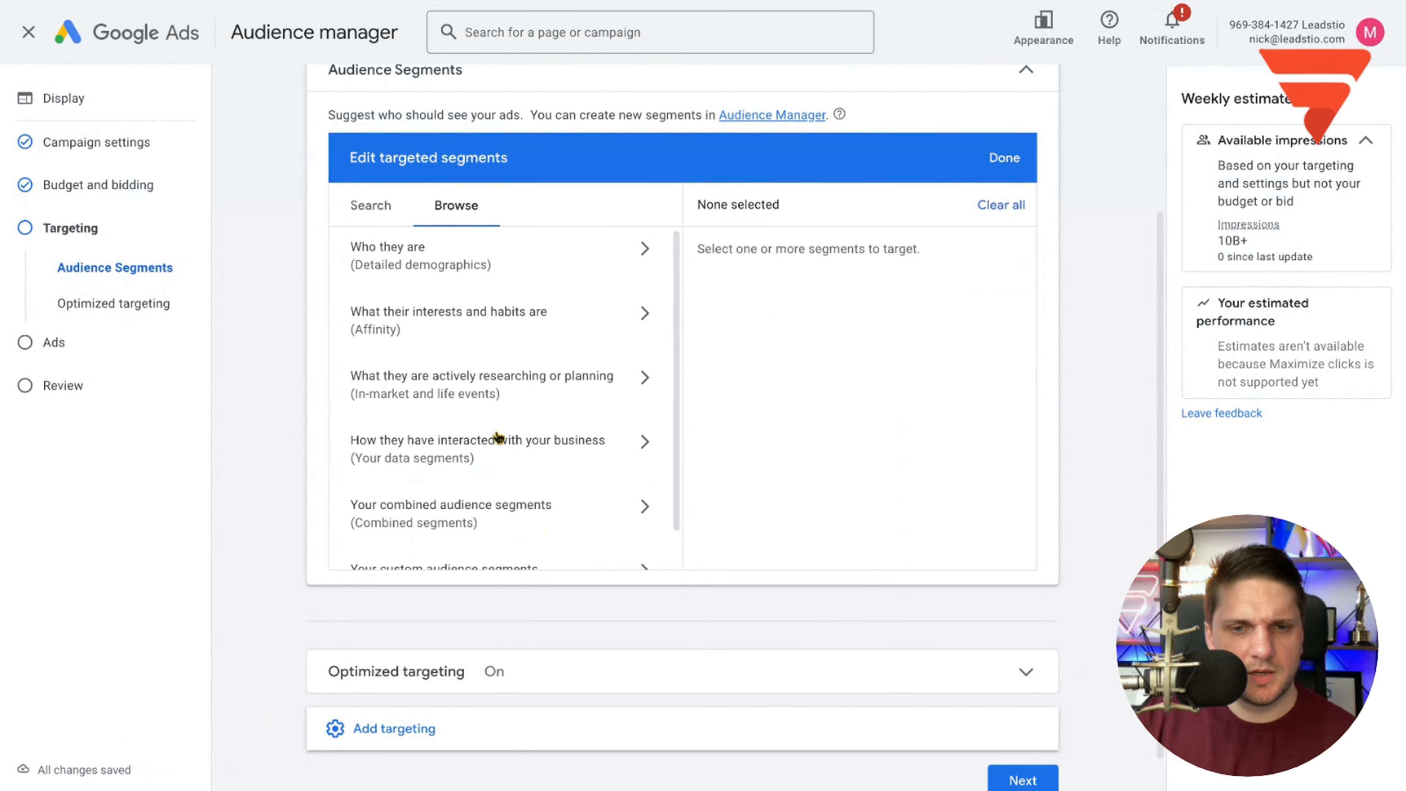
{"action": "scroll", "coordinate": [498, 443], "scroll_direction": "down", "scroll_amount": 1}
{"action": "left_click", "coordinate": [525, 473]}
{"action": "left_click", "coordinate": [360, 247]}
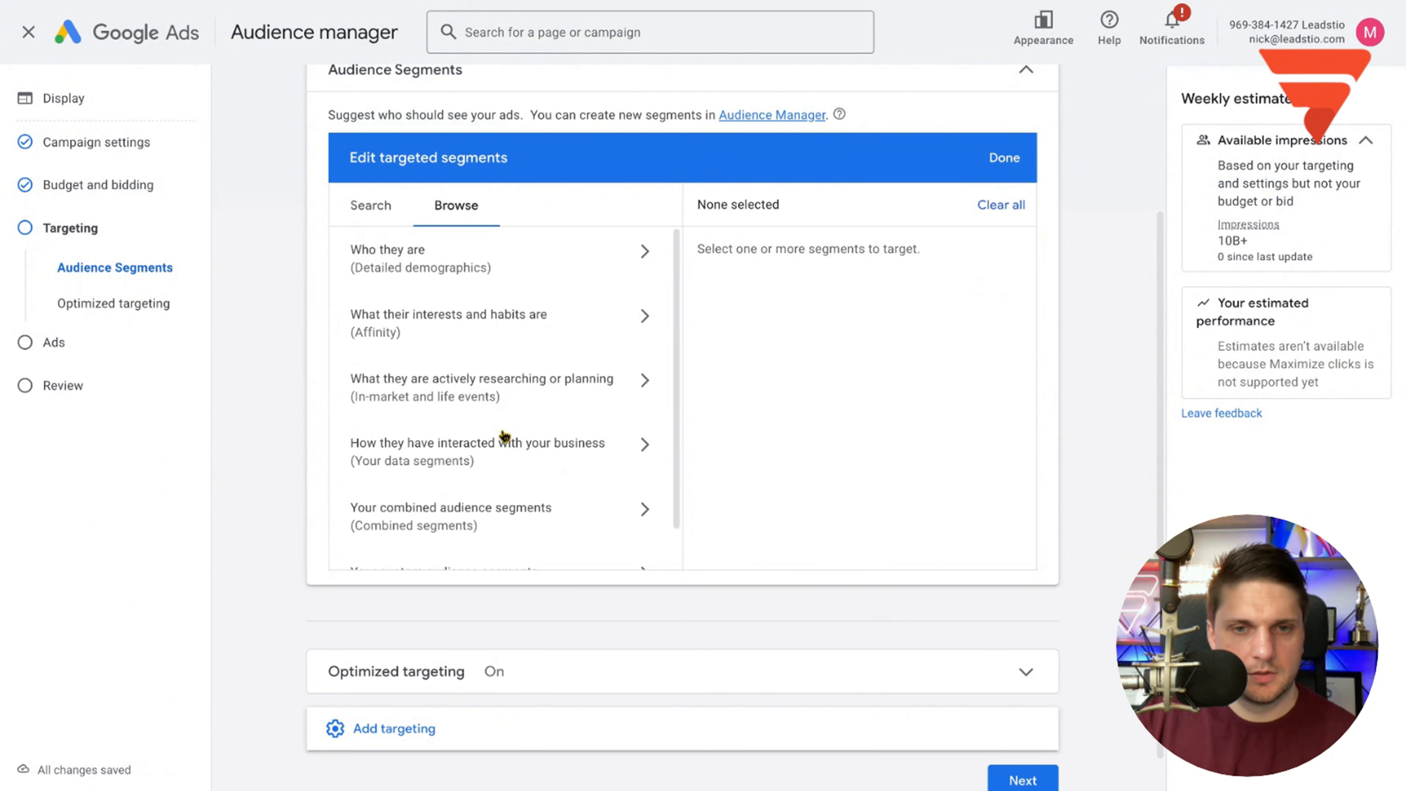
{"action": "scroll", "coordinate": [555, 450], "scroll_direction": "down", "scroll_amount": 2}
{"action": "left_click", "coordinate": [543, 408]}
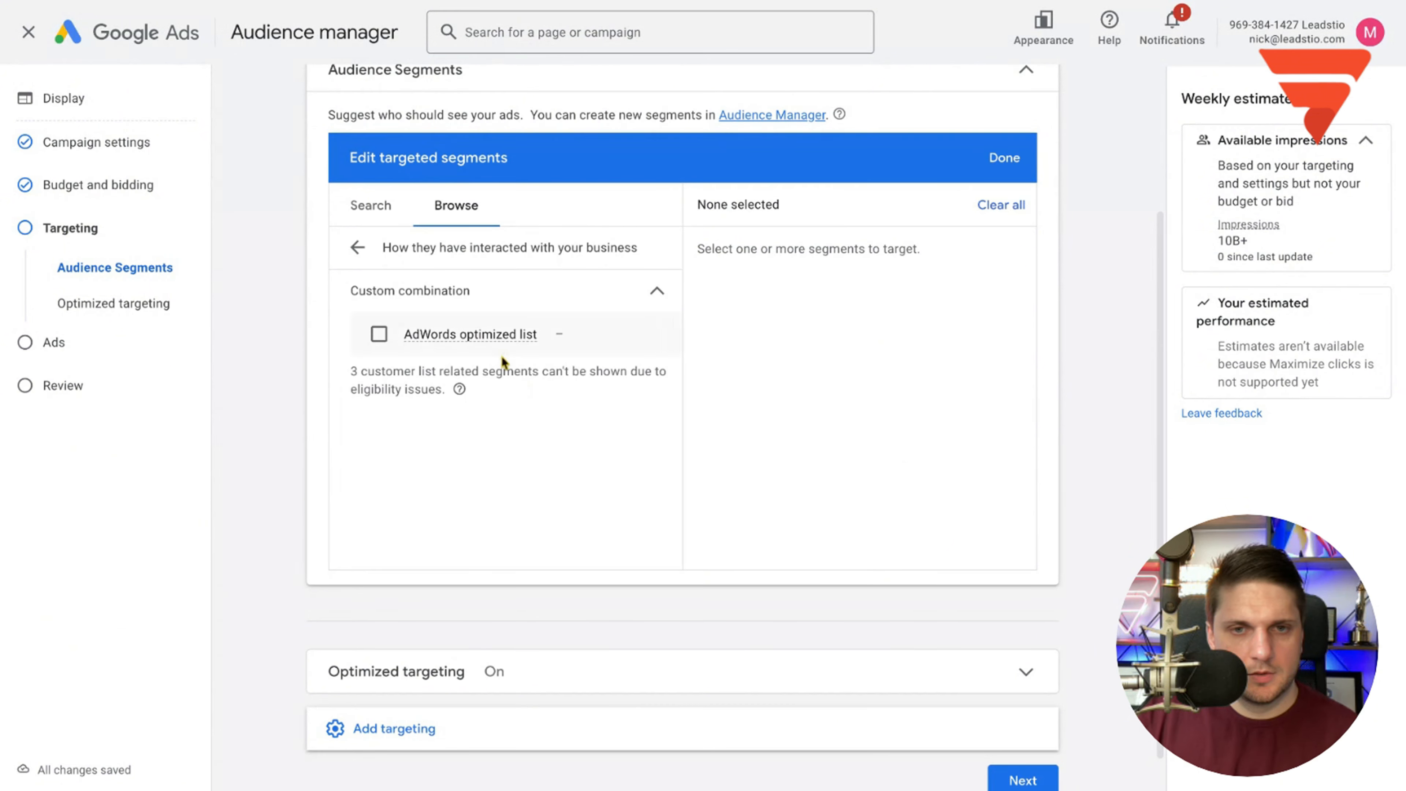
{"action": "left_click", "coordinate": [358, 247]}
{"action": "scroll", "coordinate": [464, 405], "scroll_direction": "down", "scroll_amount": 3}
{"action": "left_click", "coordinate": [537, 514]}
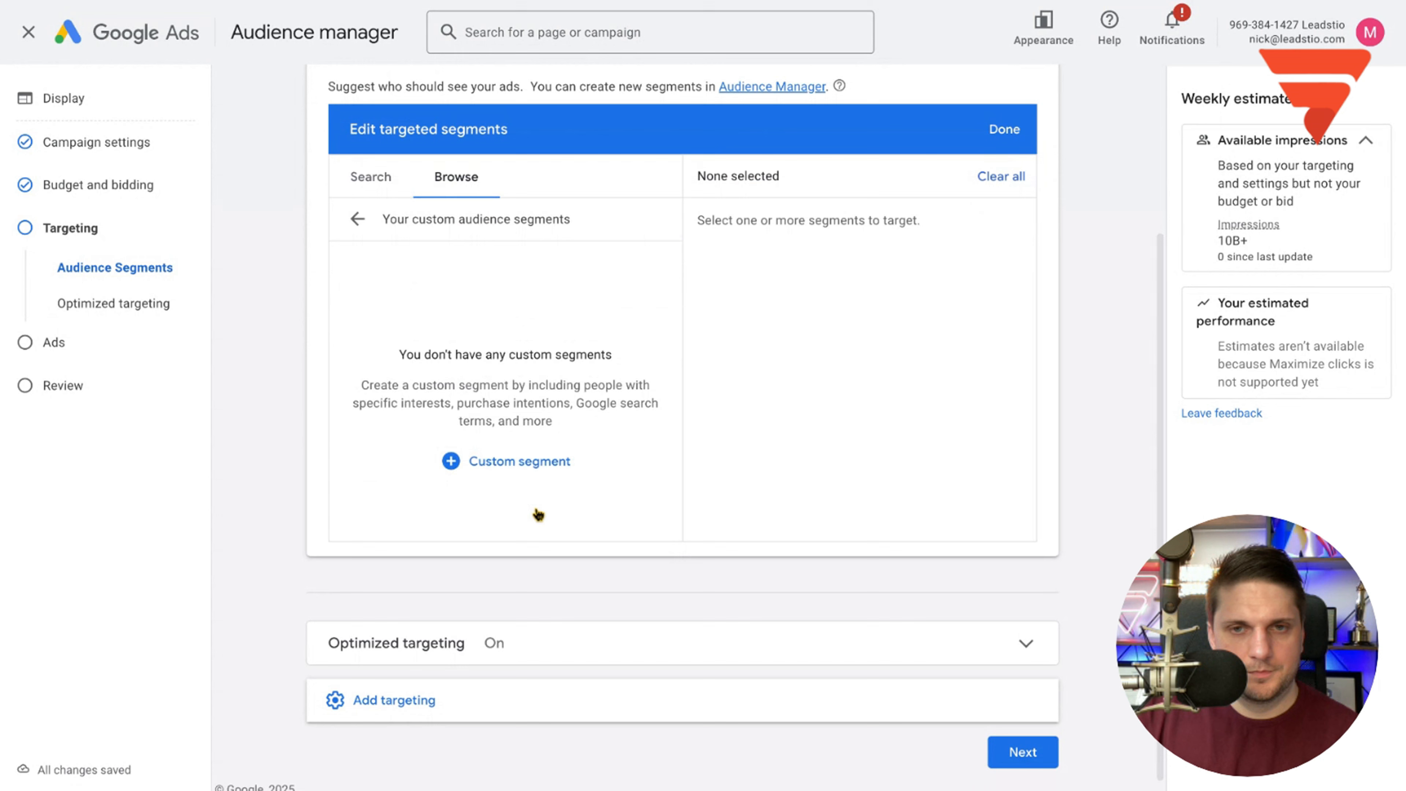
{"action": "left_click", "coordinate": [360, 220]}
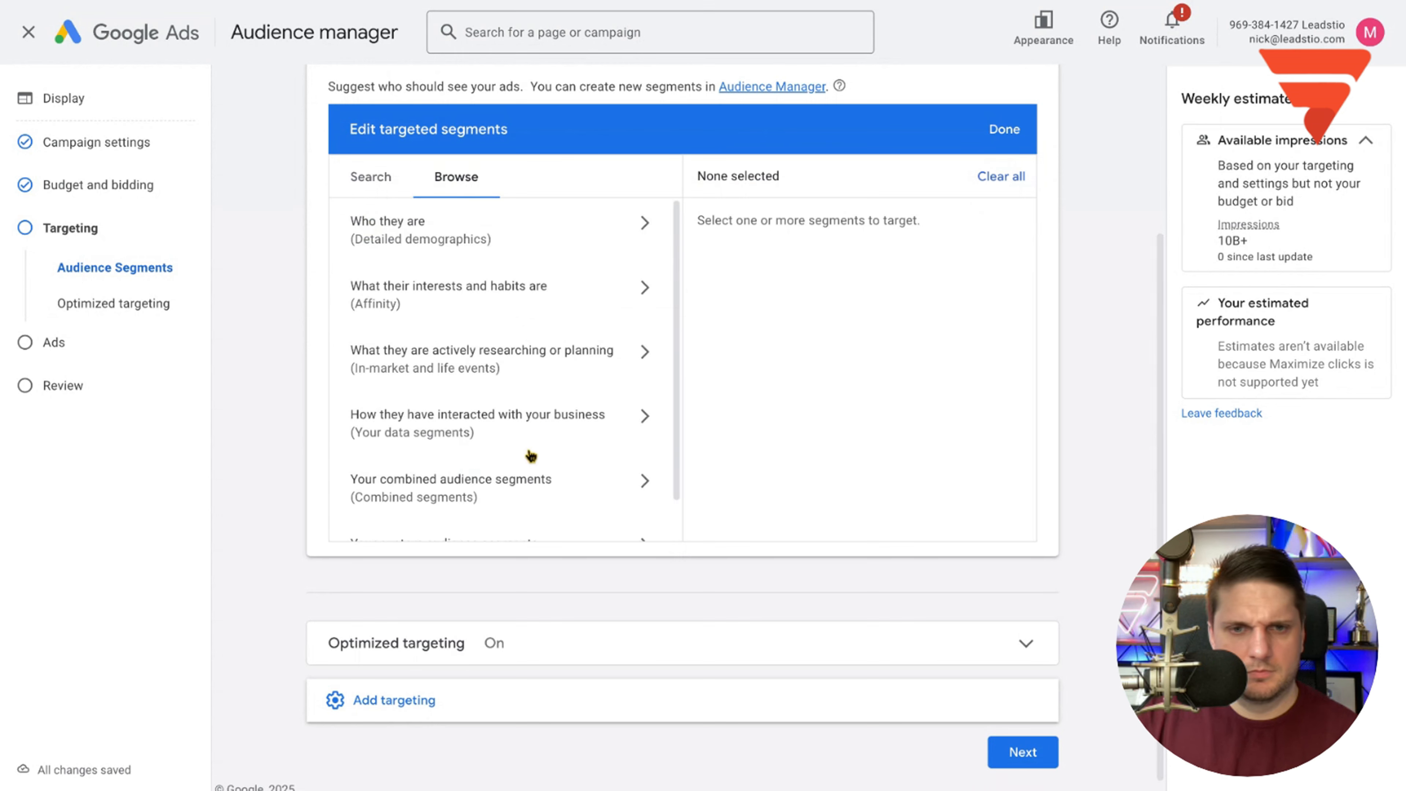
{"action": "scroll", "coordinate": [530, 459], "scroll_direction": "down", "scroll_amount": 1}
{"action": "left_click", "coordinate": [530, 458]}
{"action": "left_click", "coordinate": [531, 459]}
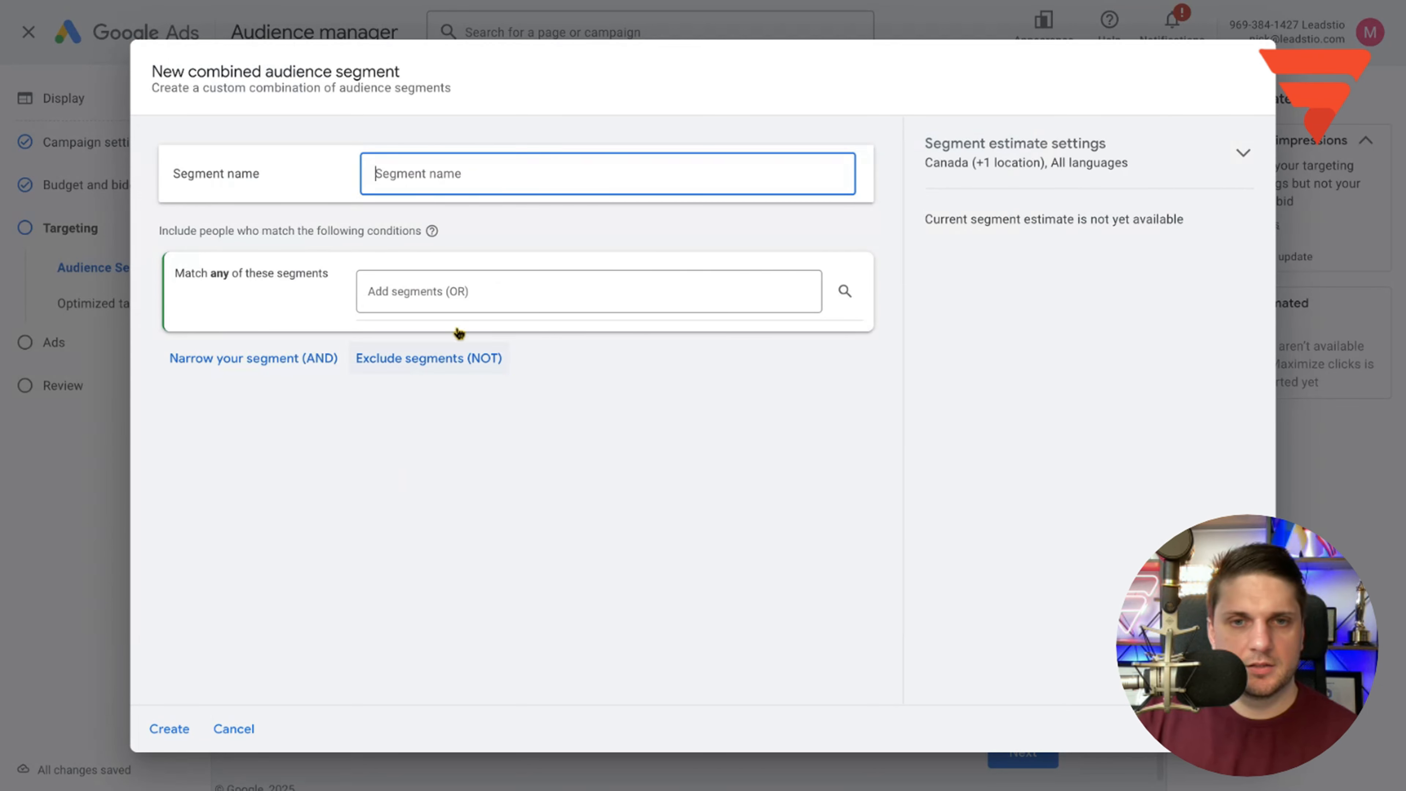
{"action": "type", "text": "all n"}
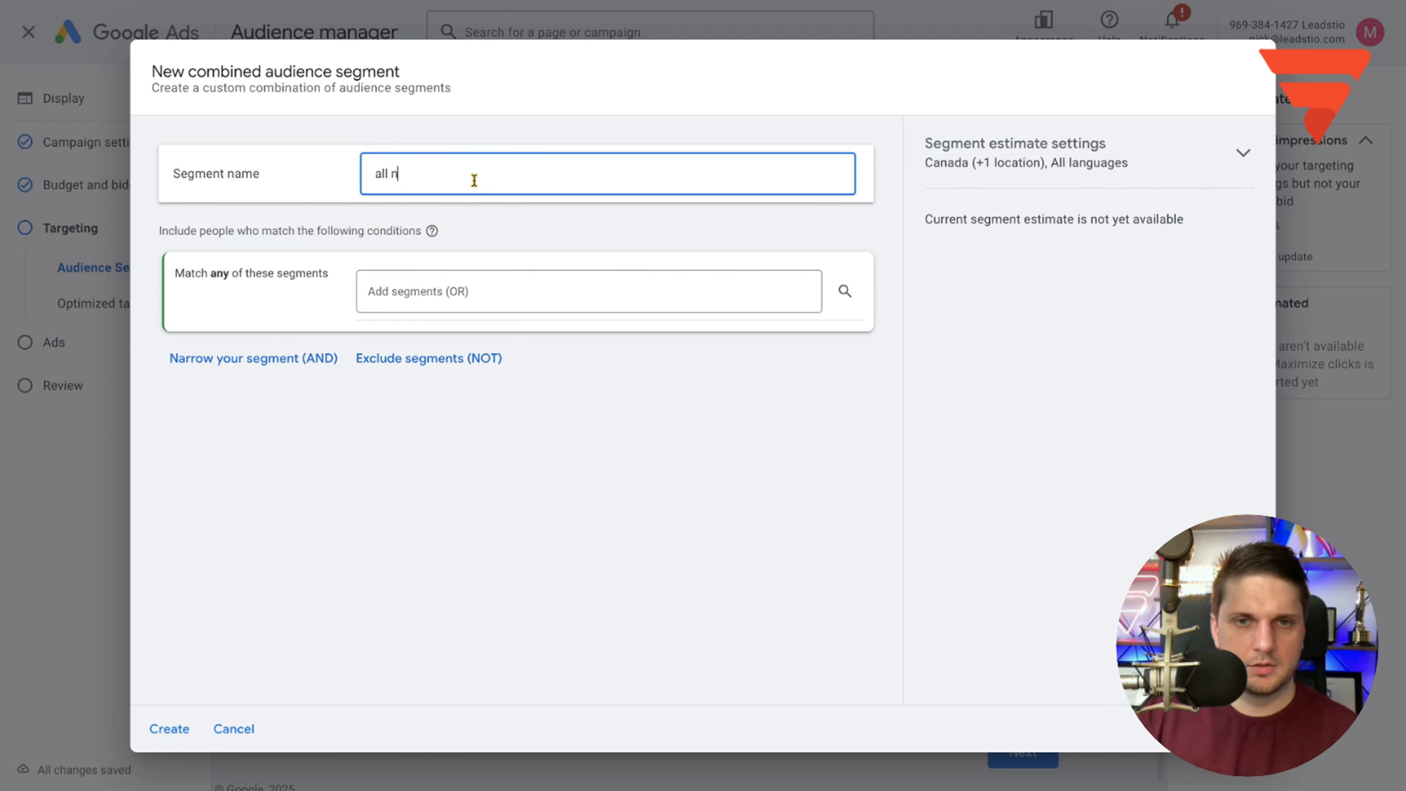
{"action": "left_click", "coordinate": [539, 292]}
{"action": "left_click", "coordinate": [519, 346]}
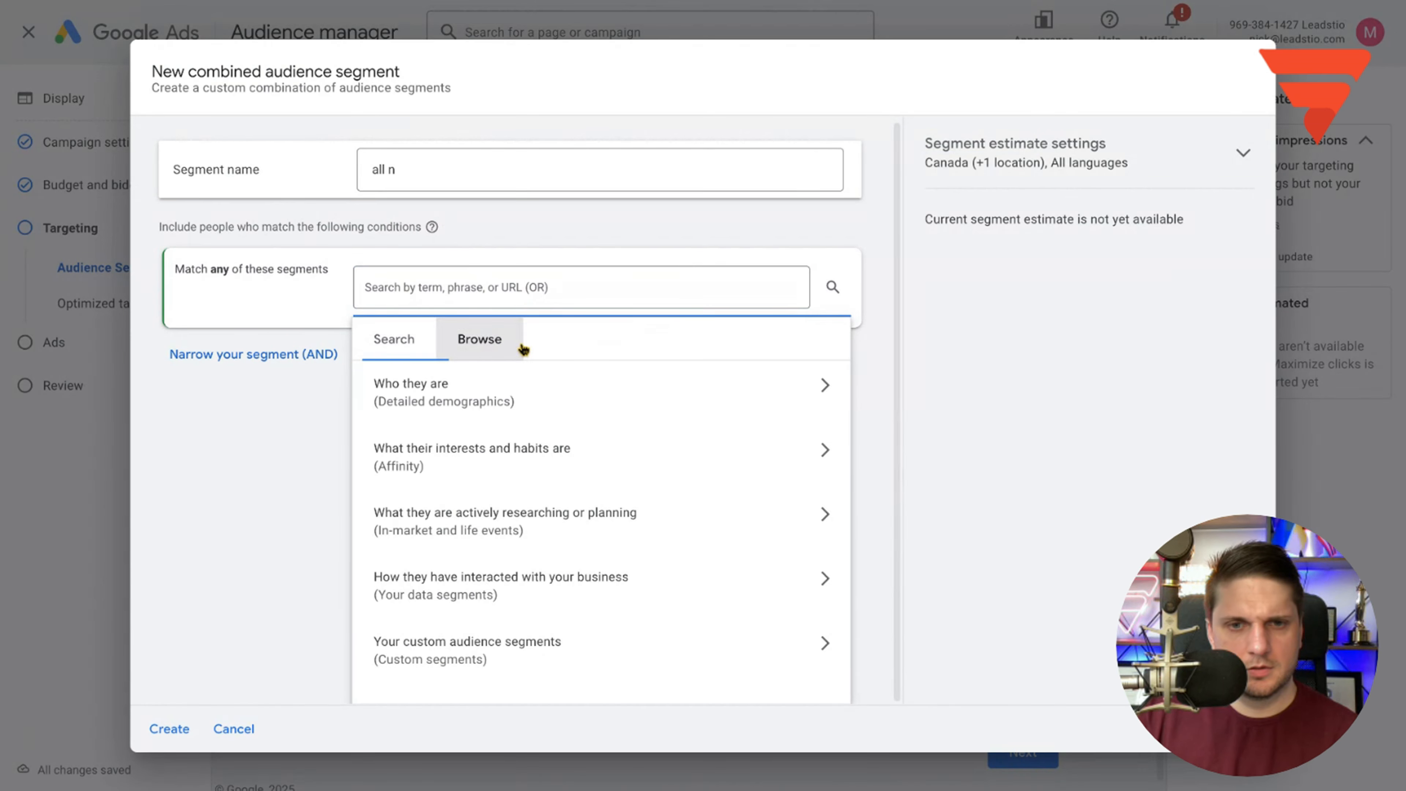
{"action": "left_click", "coordinate": [592, 654]}
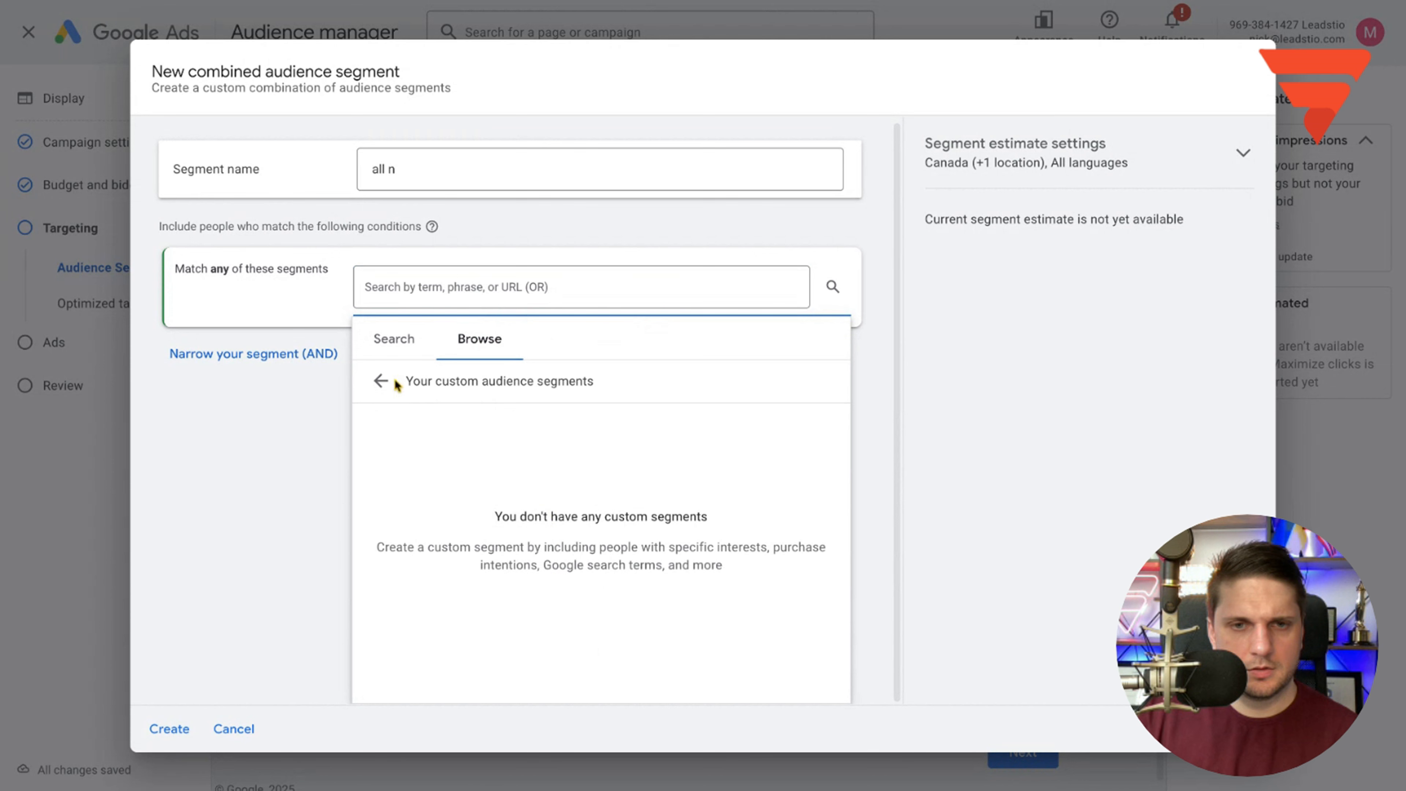
{"action": "left_click", "coordinate": [381, 388]}
{"action": "left_click", "coordinate": [609, 597]}
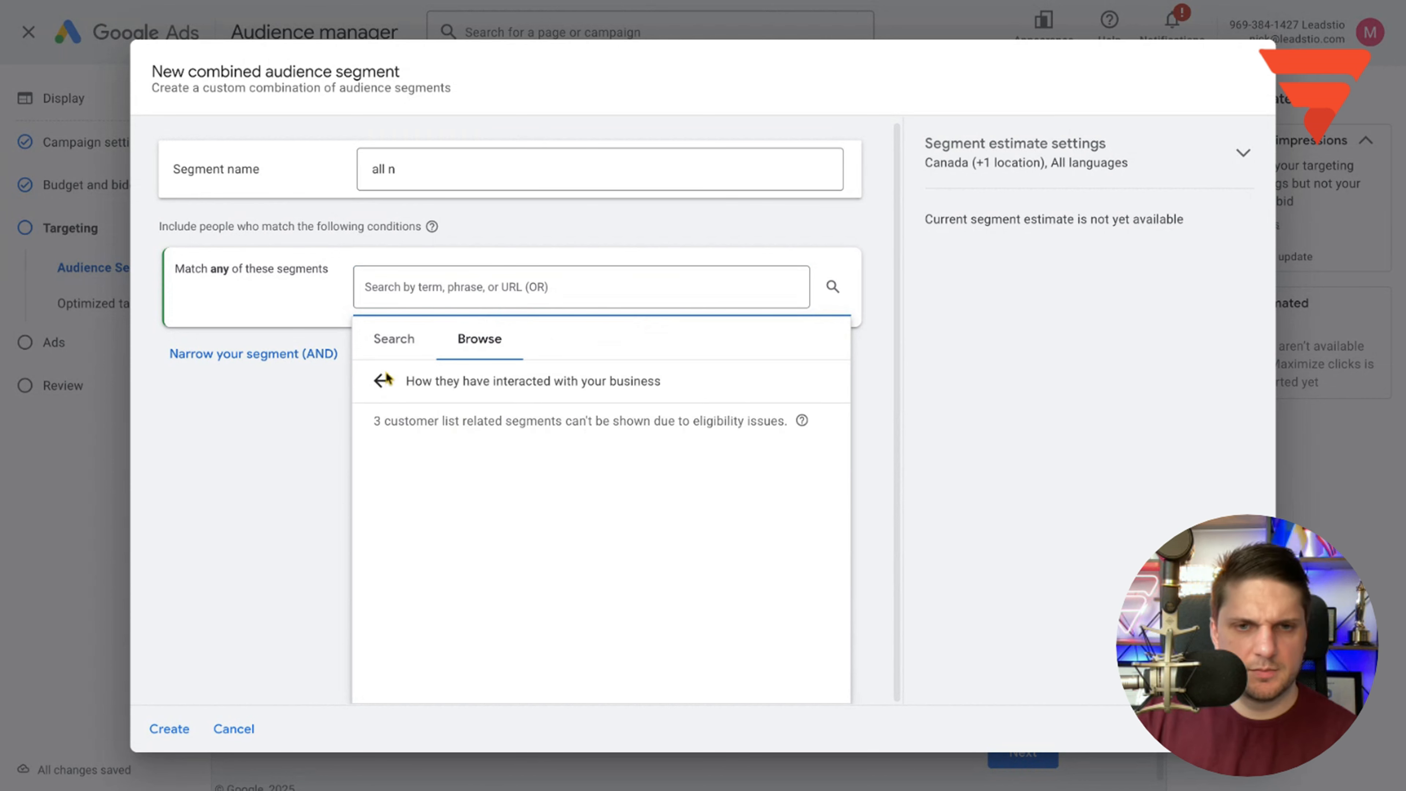
{"action": "left_click", "coordinate": [381, 381]}
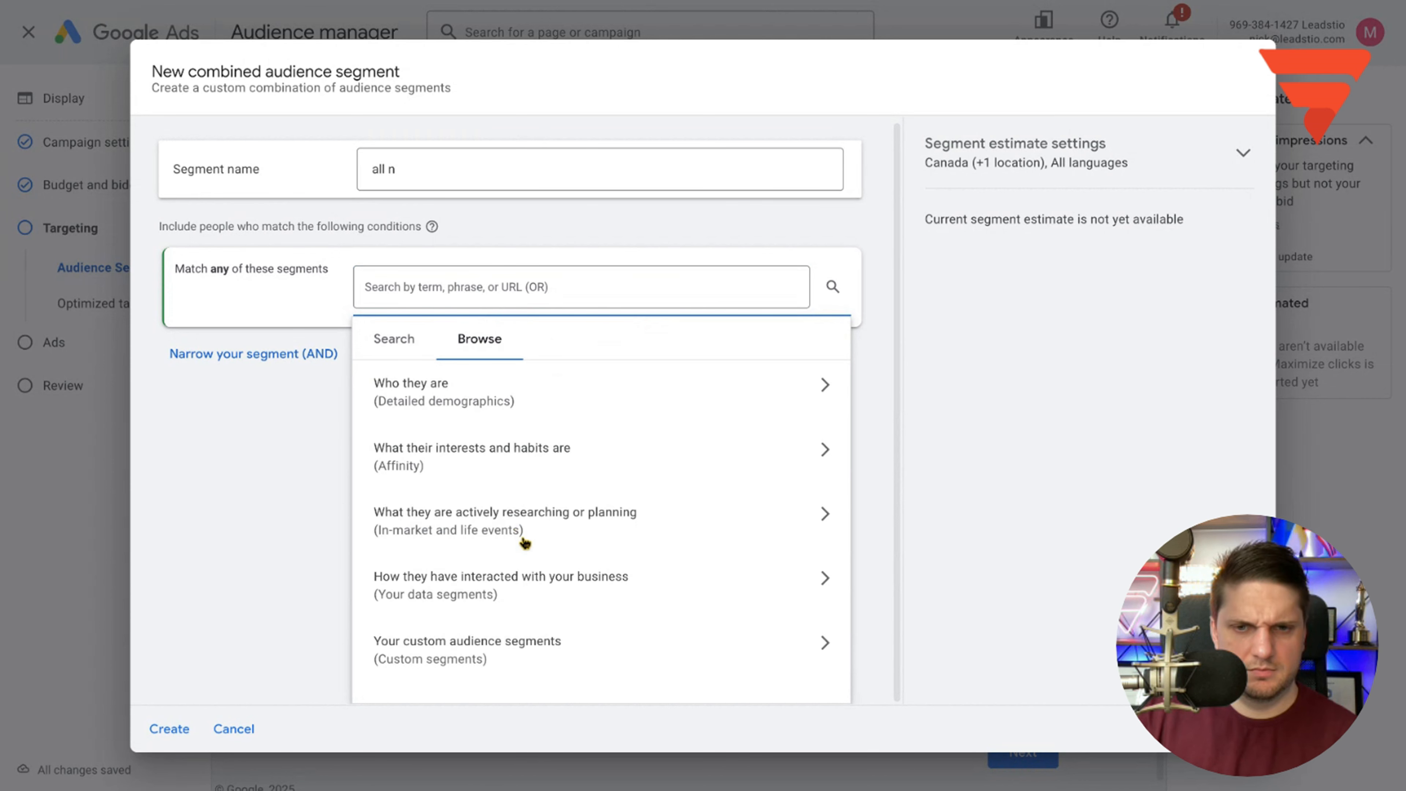
{"action": "left_click", "coordinate": [487, 388]}
{"action": "left_click", "coordinate": [381, 388]}
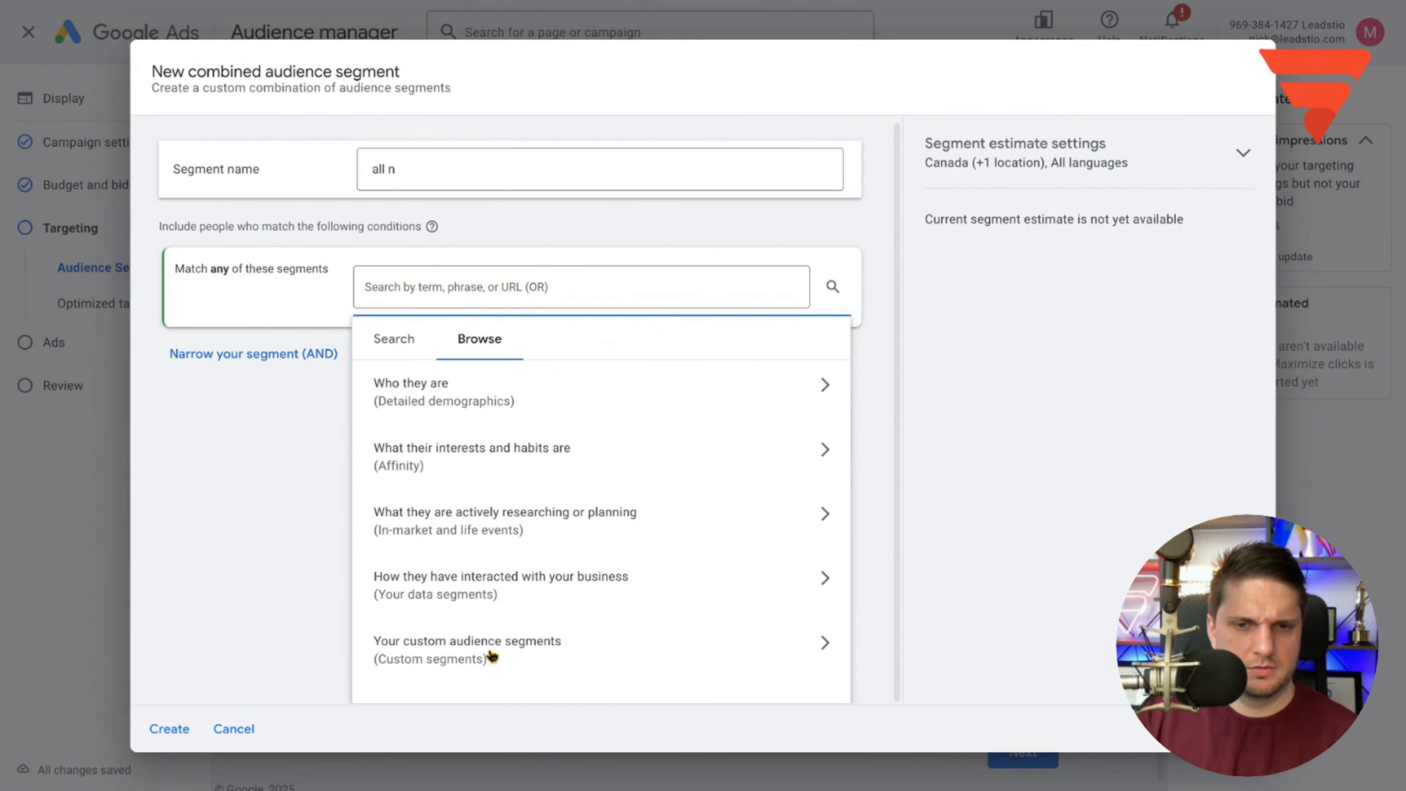
{"action": "left_click", "coordinate": [487, 654]}
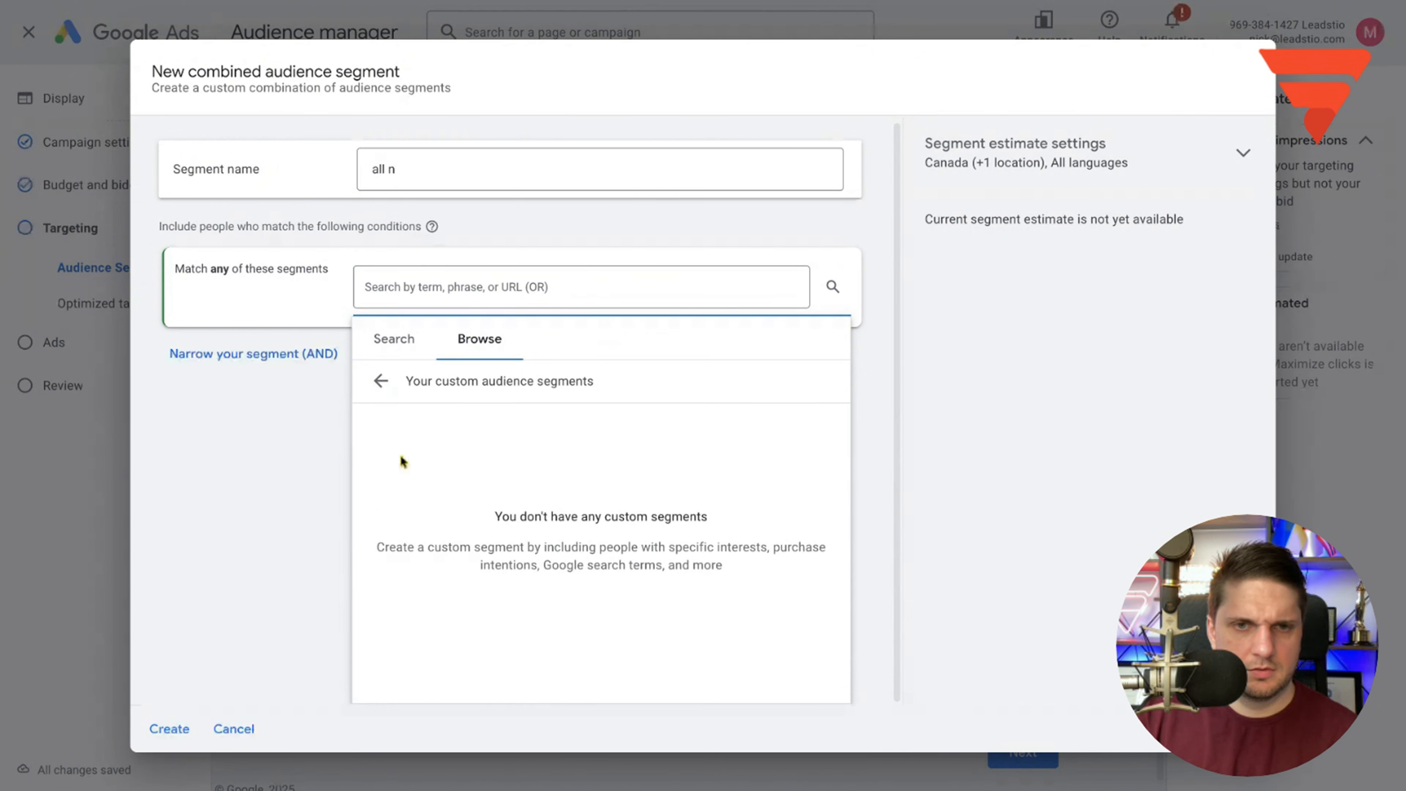
{"action": "left_click", "coordinate": [381, 381]}
{"action": "left_click", "coordinate": [438, 591]}
{"action": "left_click", "coordinate": [380, 382]}
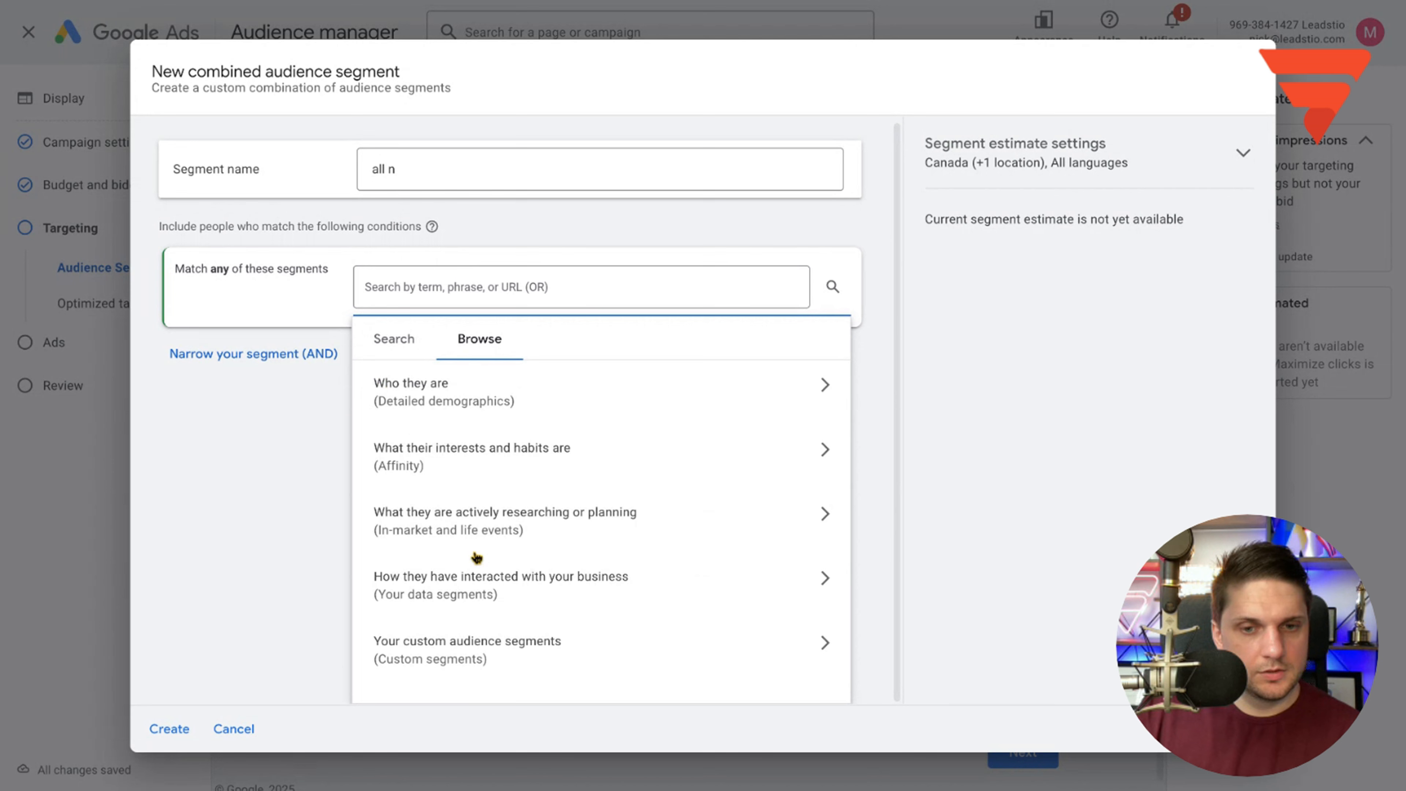
{"action": "left_click", "coordinate": [1078, 136]}
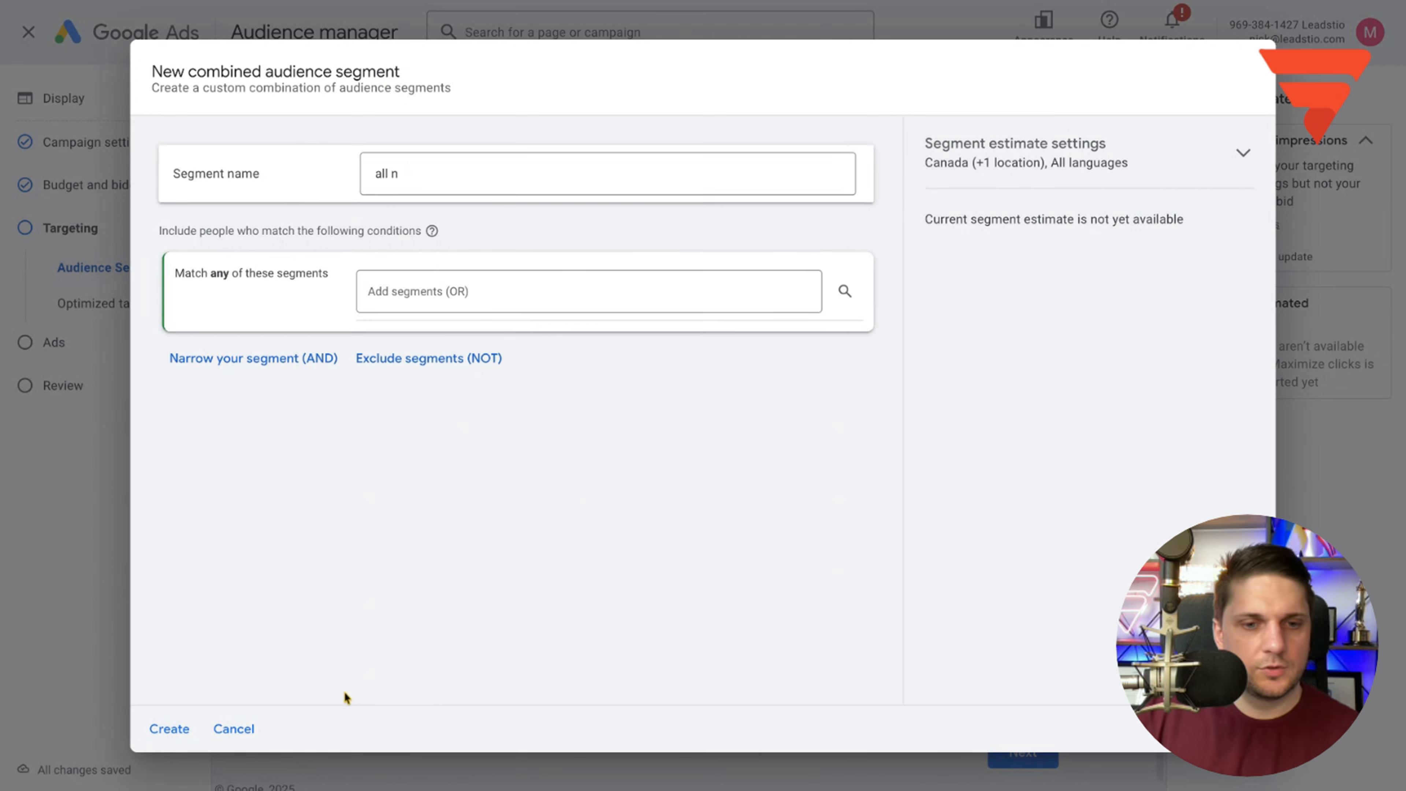
{"action": "left_click", "coordinate": [248, 728]}
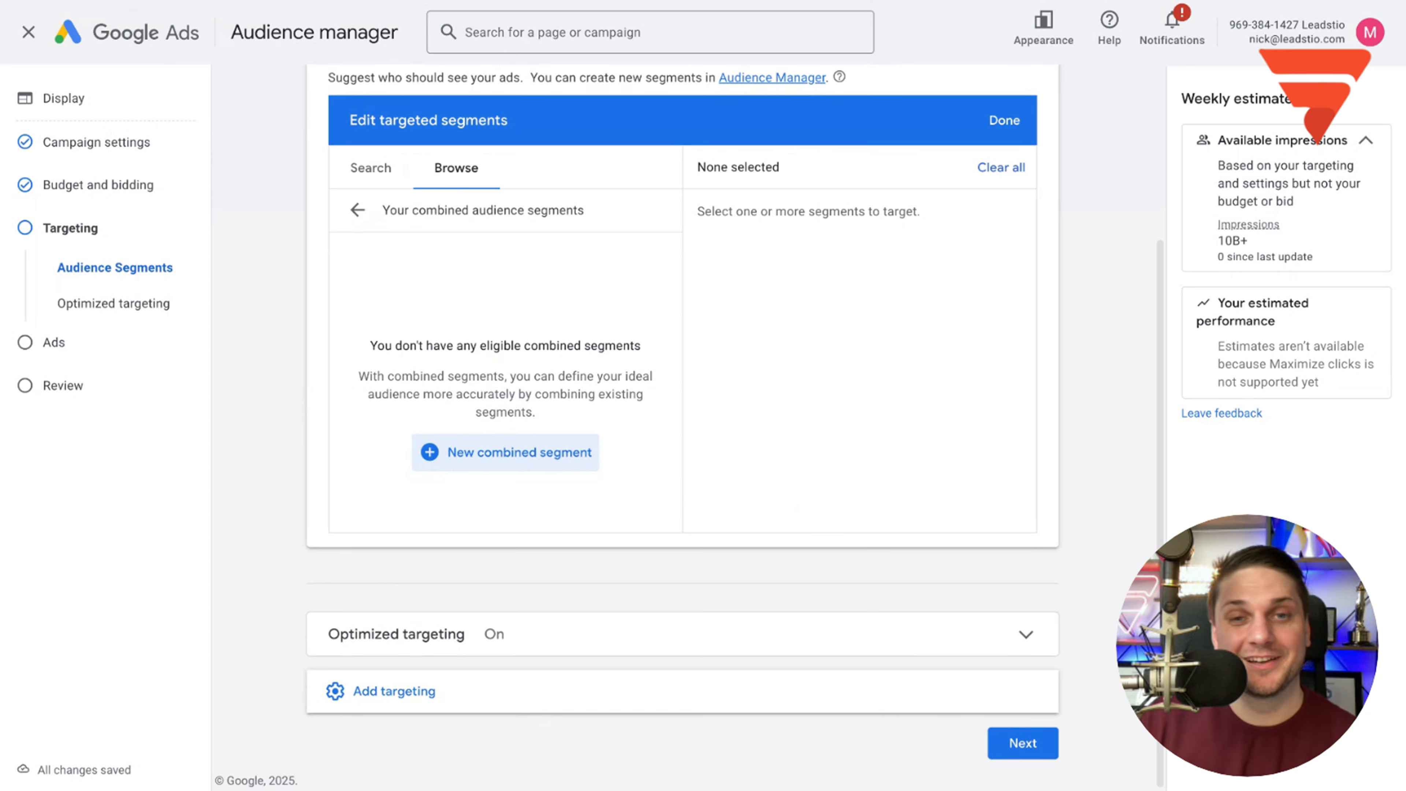
- Continue to ad creation without selecting any audience segment and set the ad's business name to Marketing Link
{"action": "left_click", "coordinate": [1022, 742]}
{"action": "scroll", "coordinate": [490, 408], "scroll_direction": "down", "scroll_amount": 4}
{"action": "left_click", "coordinate": [496, 336]}
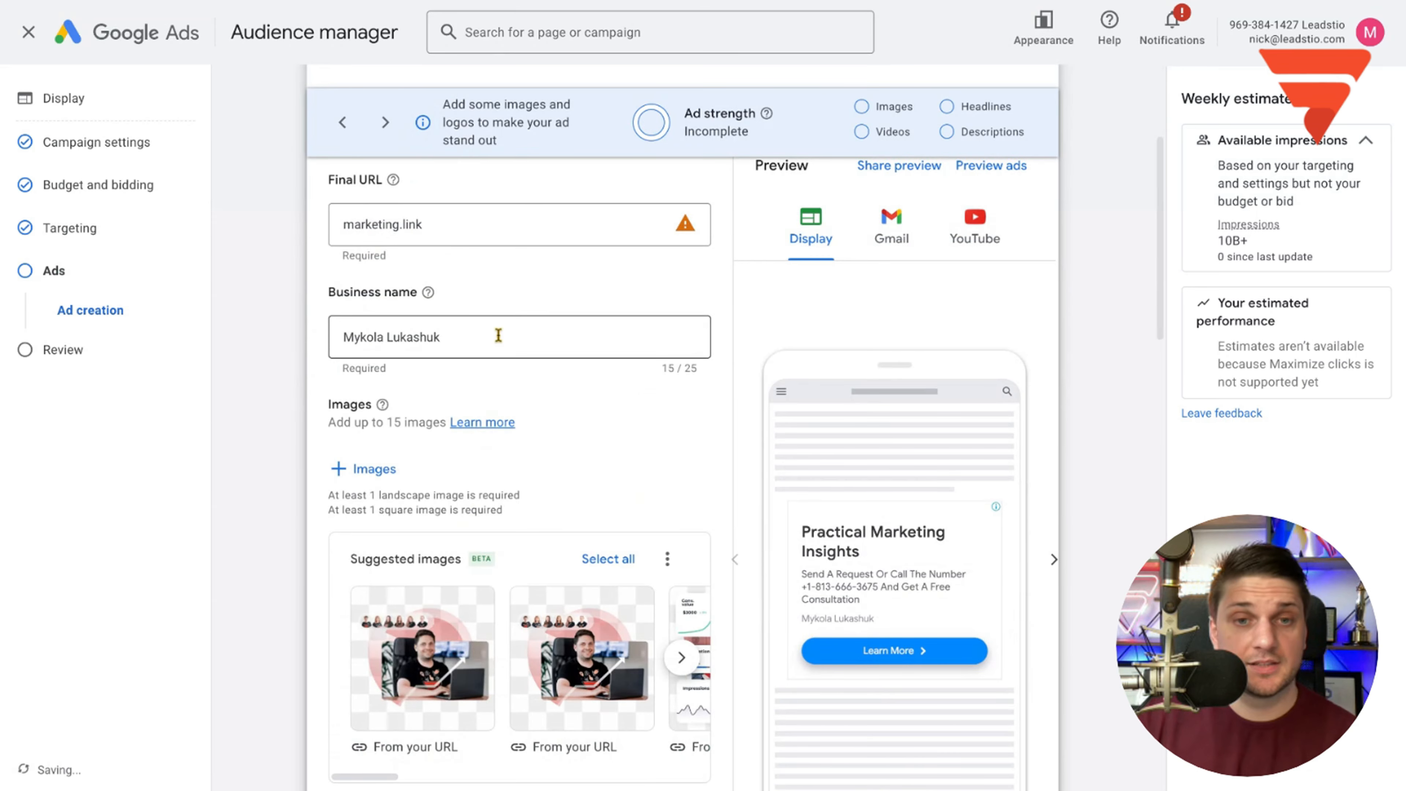
{"action": "key", "text": "ctrl+a"}
{"action": "type", "text": "Markei"}
{"action": "key", "text": "BackSpace"}
{"action": "type", "text": "ting Link"}
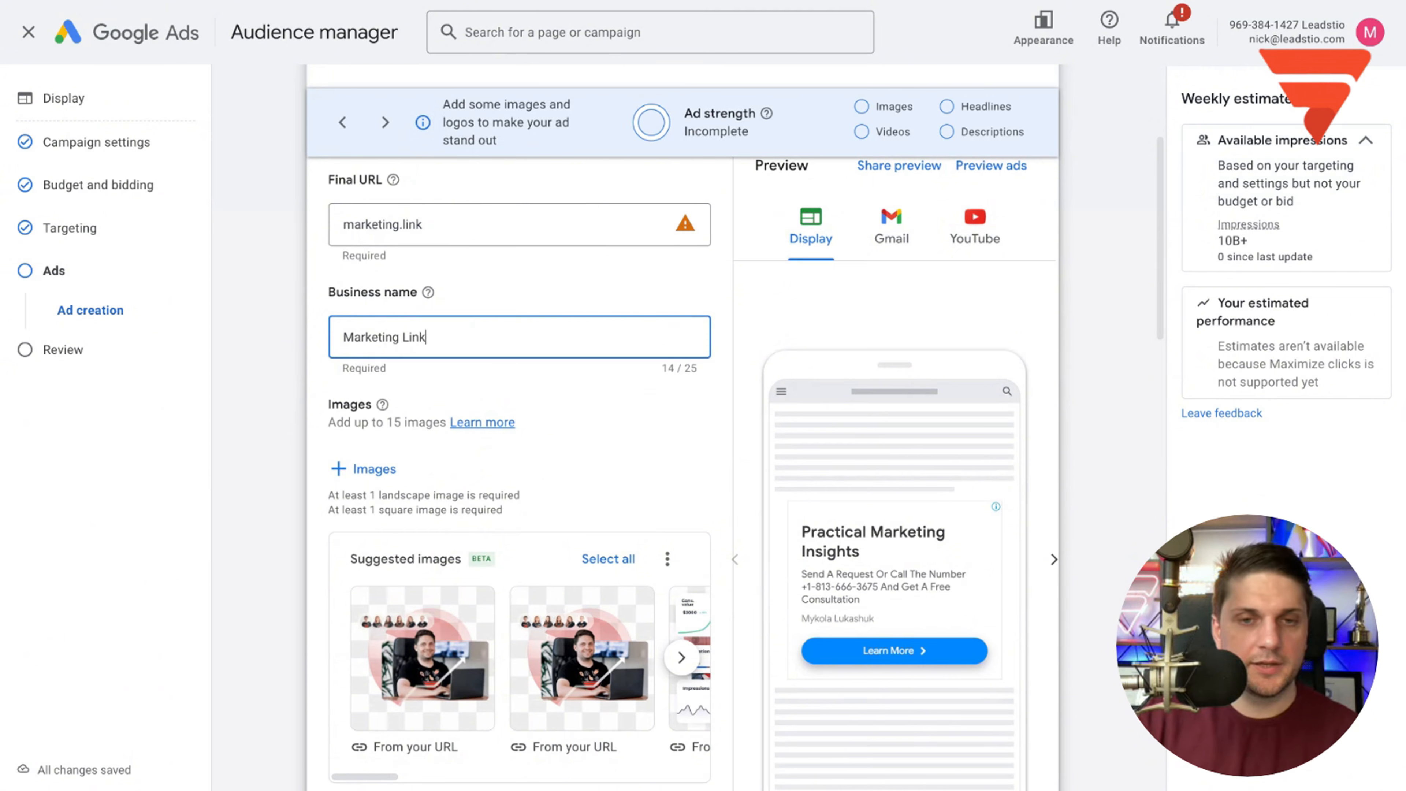
- Add all the suggested images to the ad
{"action": "scroll", "coordinate": [310, 370], "scroll_direction": "down", "scroll_amount": 3}
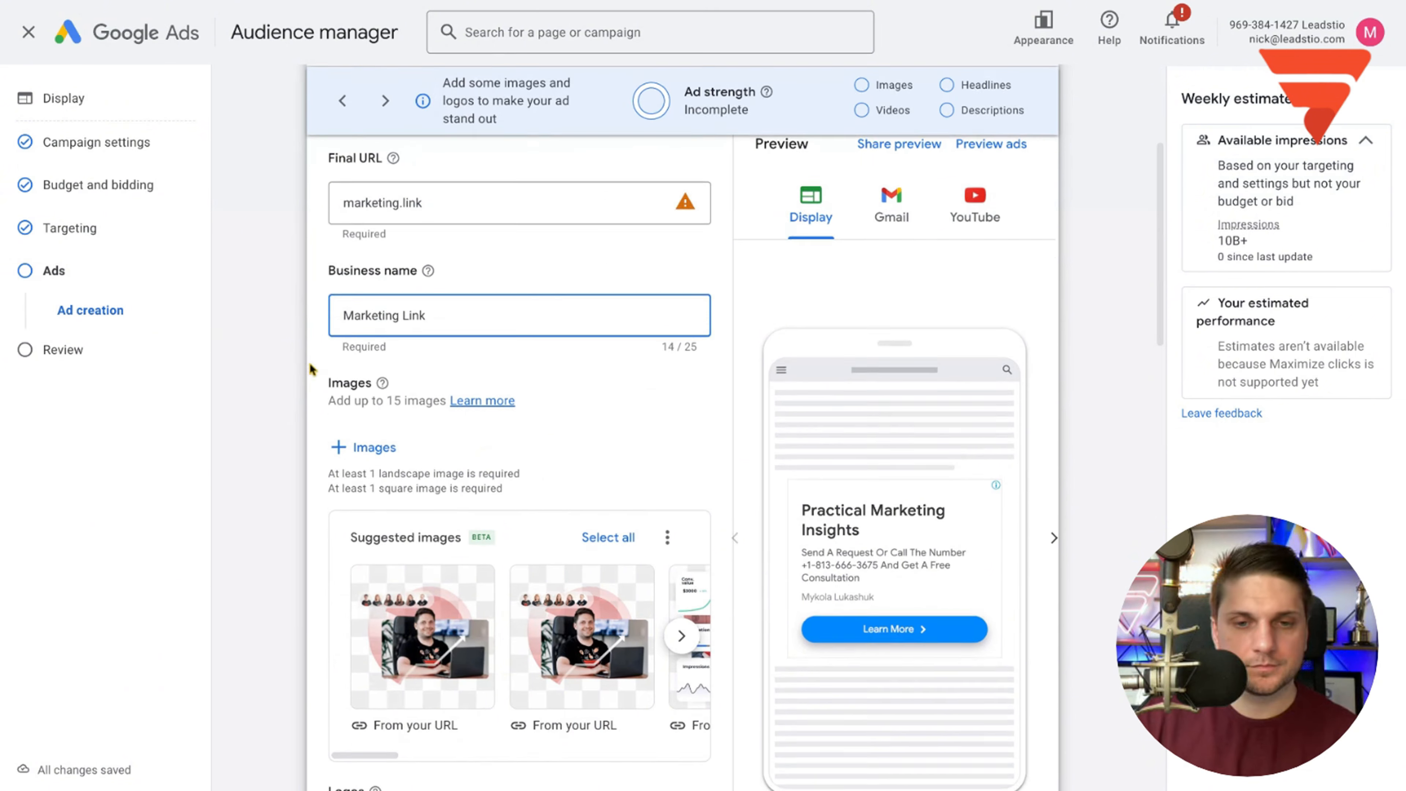
{"action": "mouse_move", "coordinate": [581, 437]}
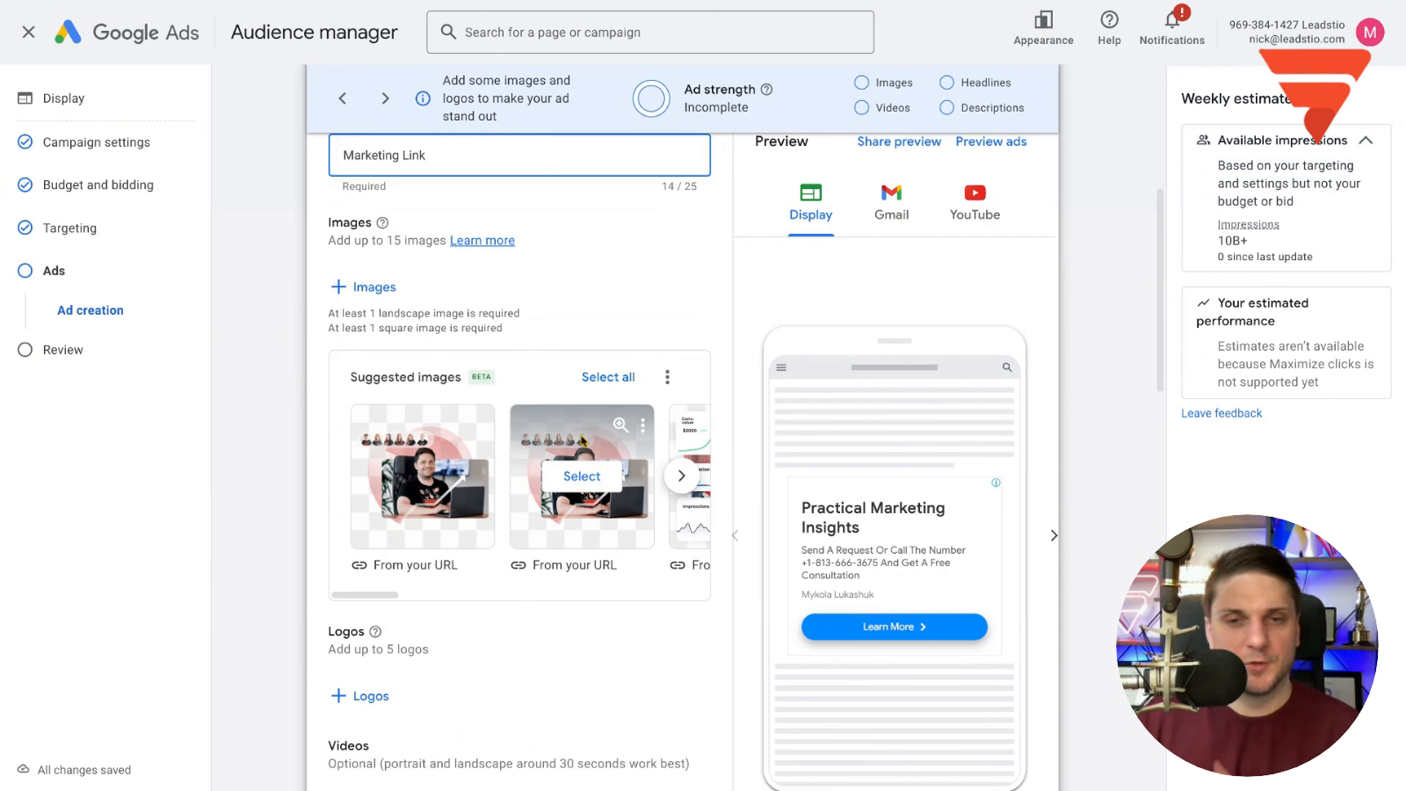
{"action": "left_click", "coordinate": [609, 379]}
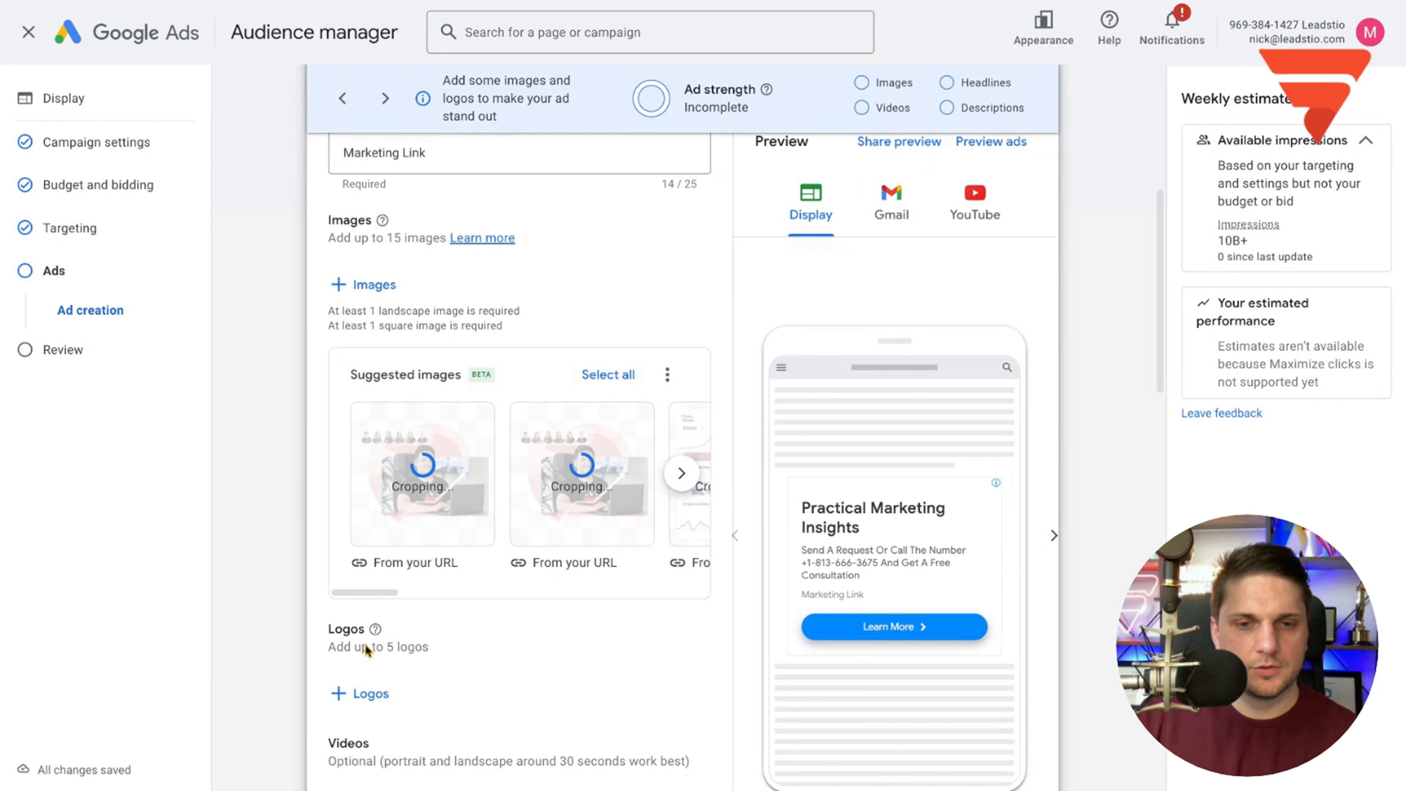
- Upload the three MarketingLink2024 banner images from the computer to the ad's image assets
{"action": "left_click", "coordinate": [387, 286]}
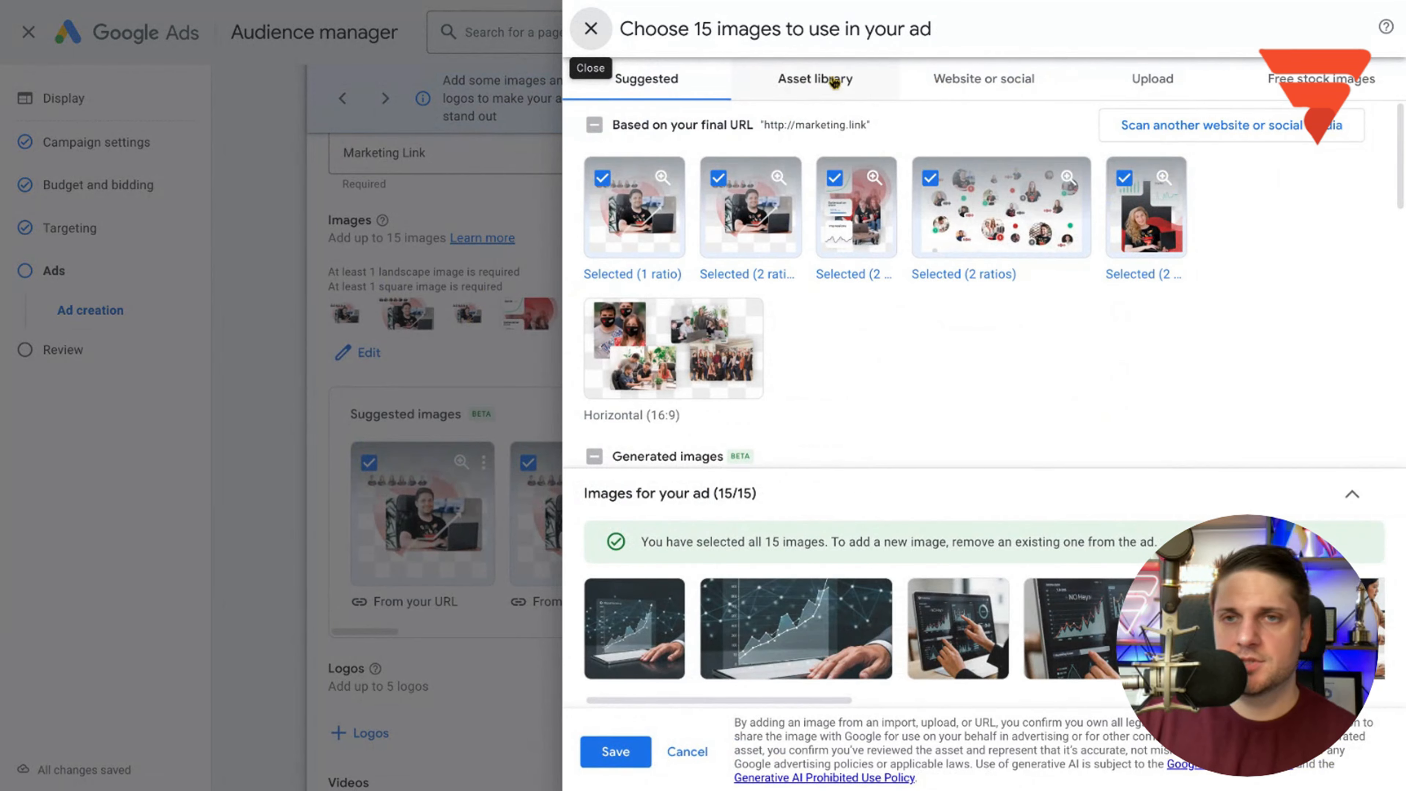
{"action": "left_click", "coordinate": [1162, 83]}
{"action": "left_click", "coordinate": [936, 349]}
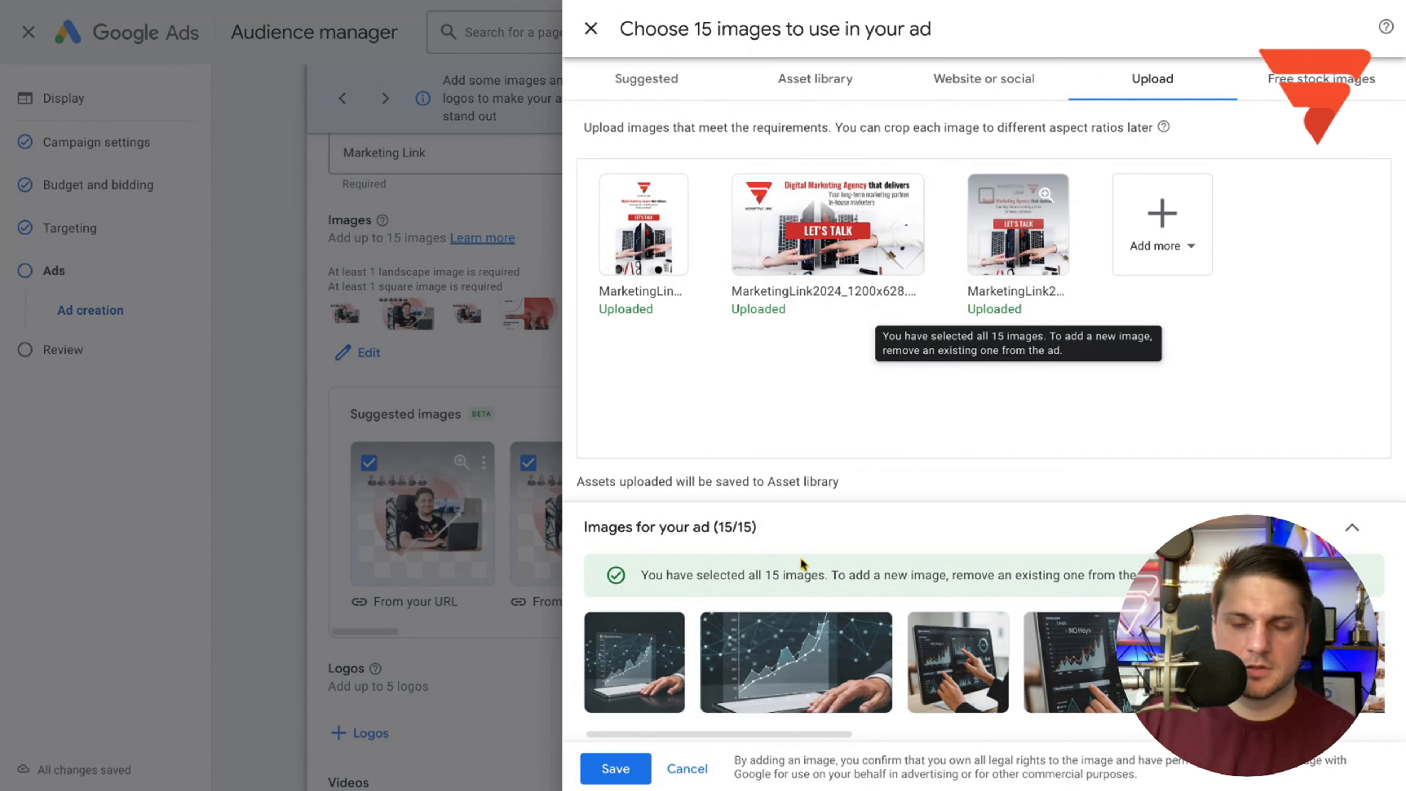
- Remove six generated images of charts and dashboards from the images chosen for the ad
{"action": "left_click", "coordinate": [872, 634]}
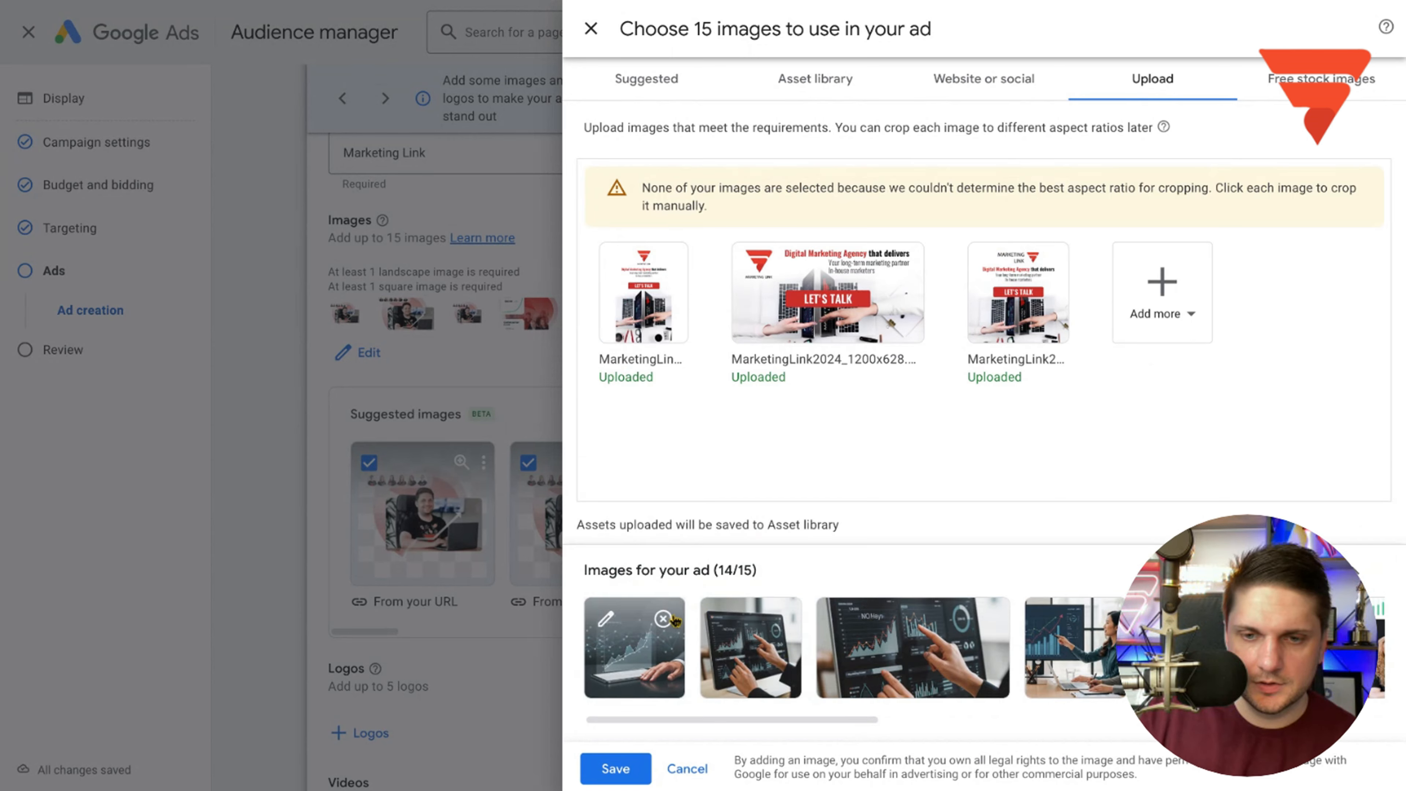
{"action": "left_click", "coordinate": [667, 620]}
{"action": "left_click", "coordinate": [667, 620]}
{"action": "left_click", "coordinate": [667, 623]}
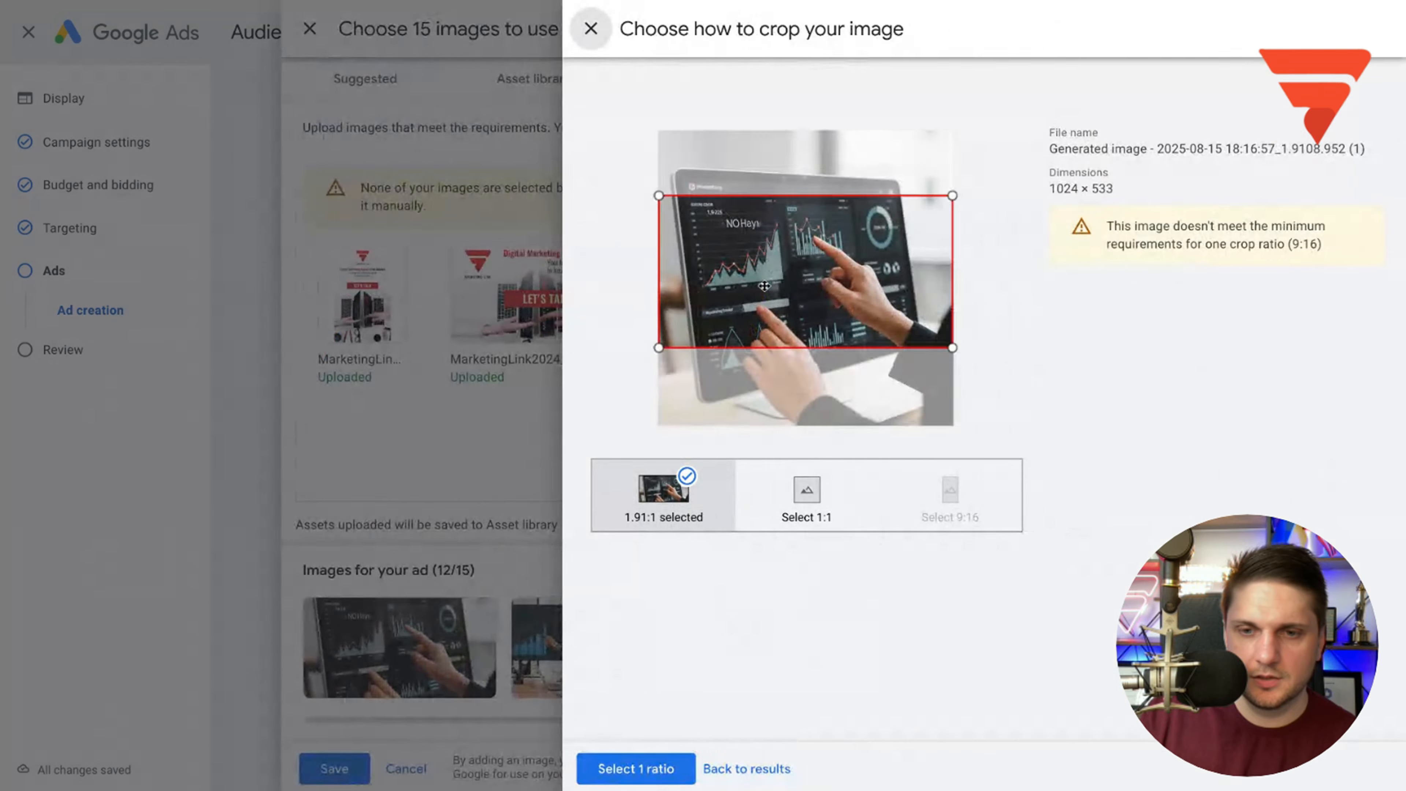
{"action": "left_click", "coordinate": [761, 770]}
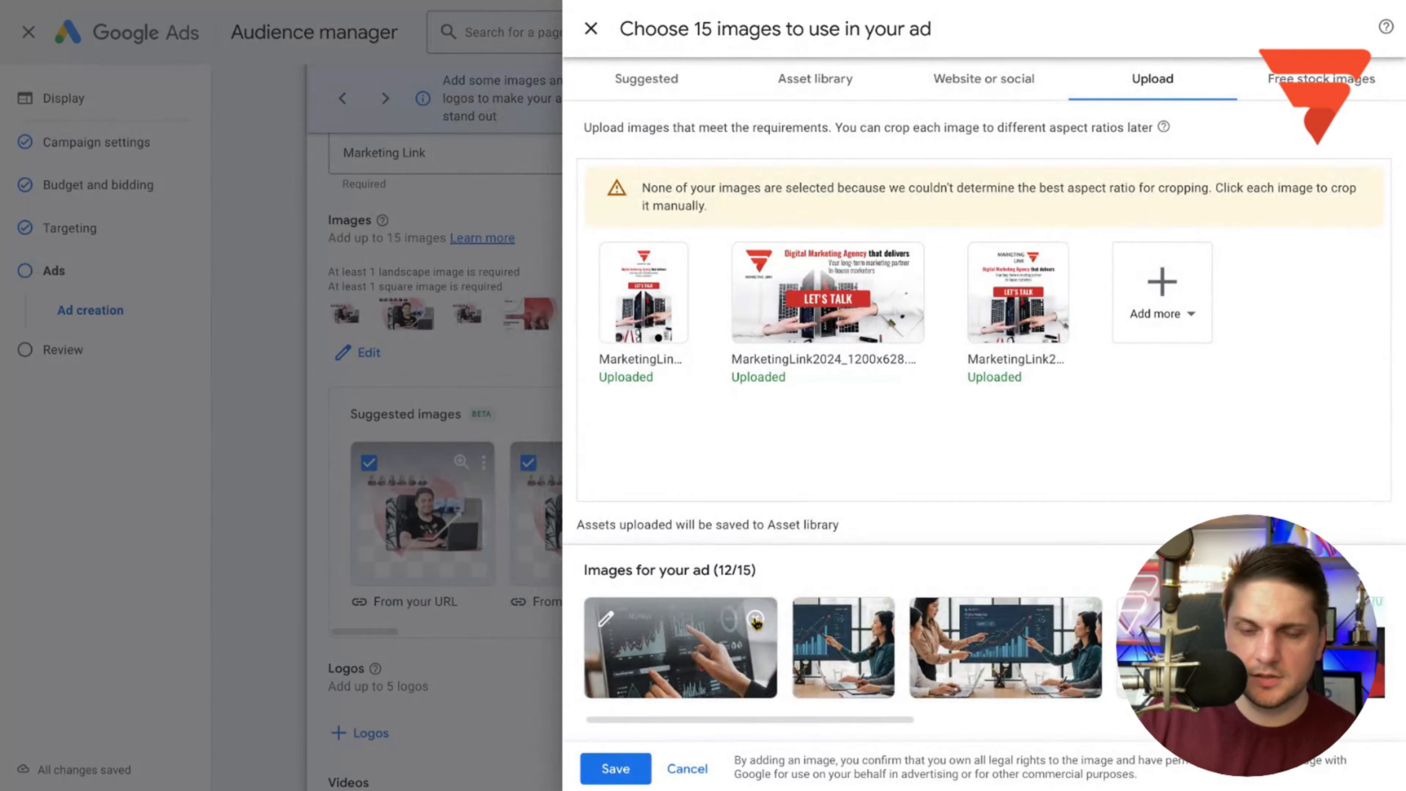
{"action": "left_click", "coordinate": [755, 620]}
{"action": "left_click", "coordinate": [755, 631]}
{"action": "left_click", "coordinate": [750, 768]}
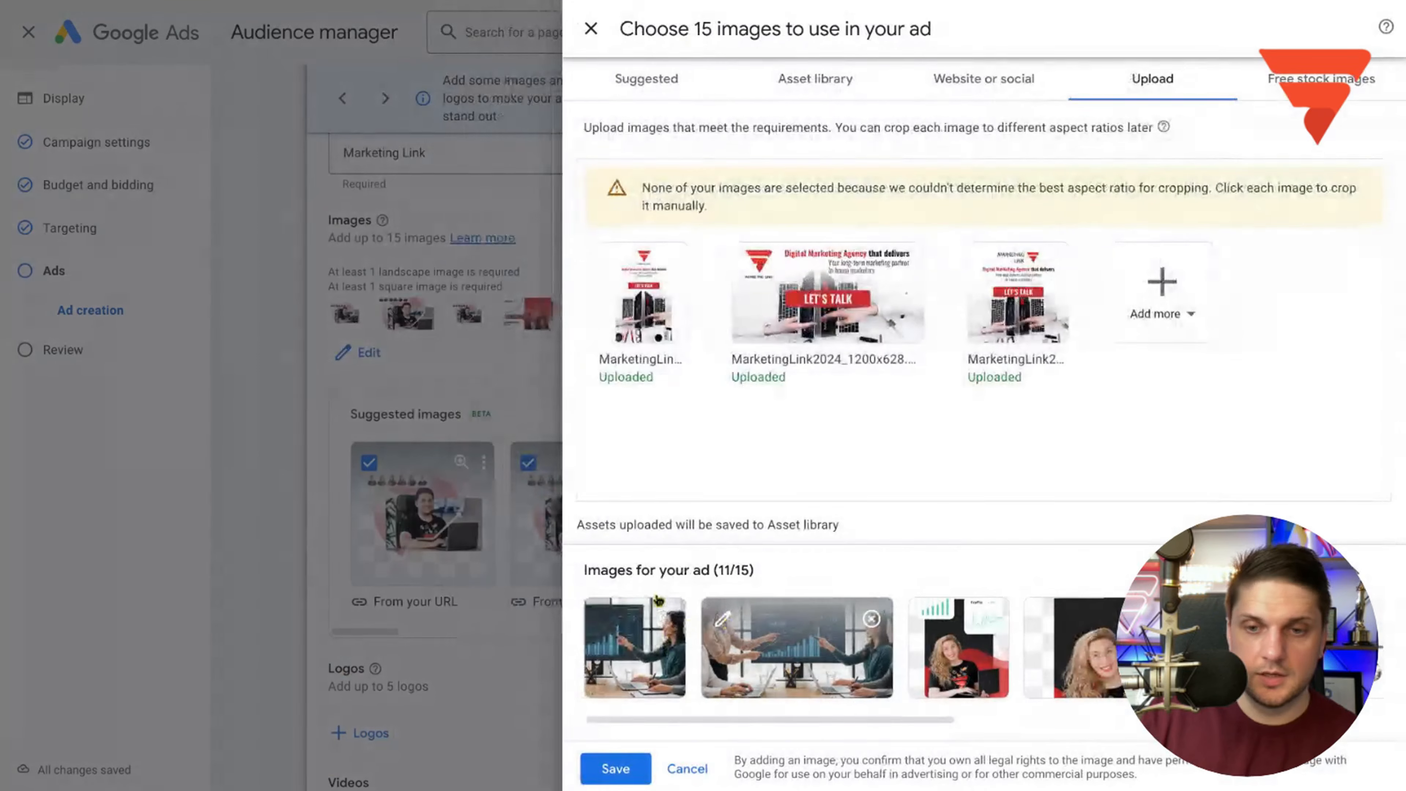
{"action": "left_click", "coordinate": [667, 620]}
{"action": "left_click", "coordinate": [753, 617]}
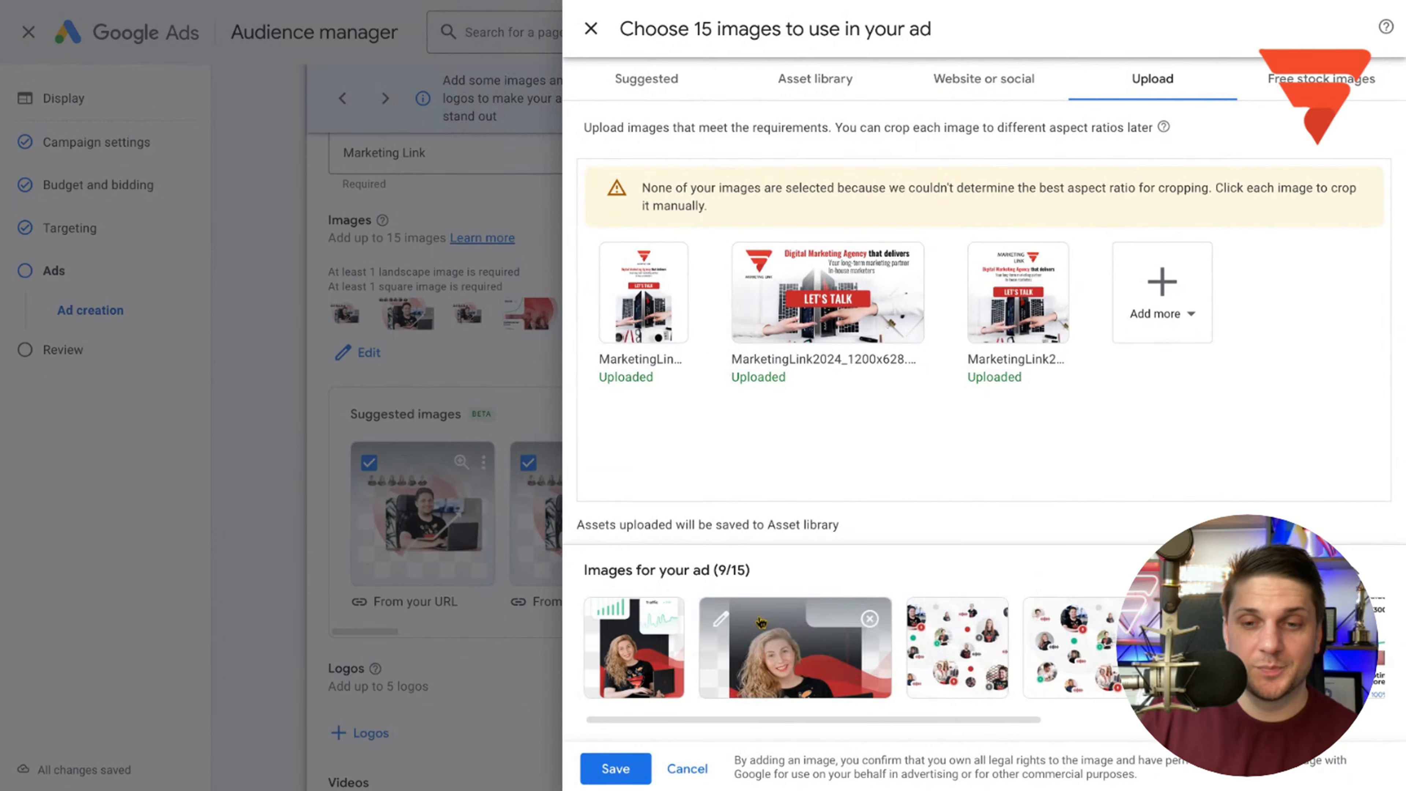
- Deselect the 1:1 crop of the MarketingLink2024_1200x628.png banner and use it only at the 1.91:1 ratio
{"action": "left_click_drag", "start_coordinate": [832, 720], "coordinate": [1173, 720]}
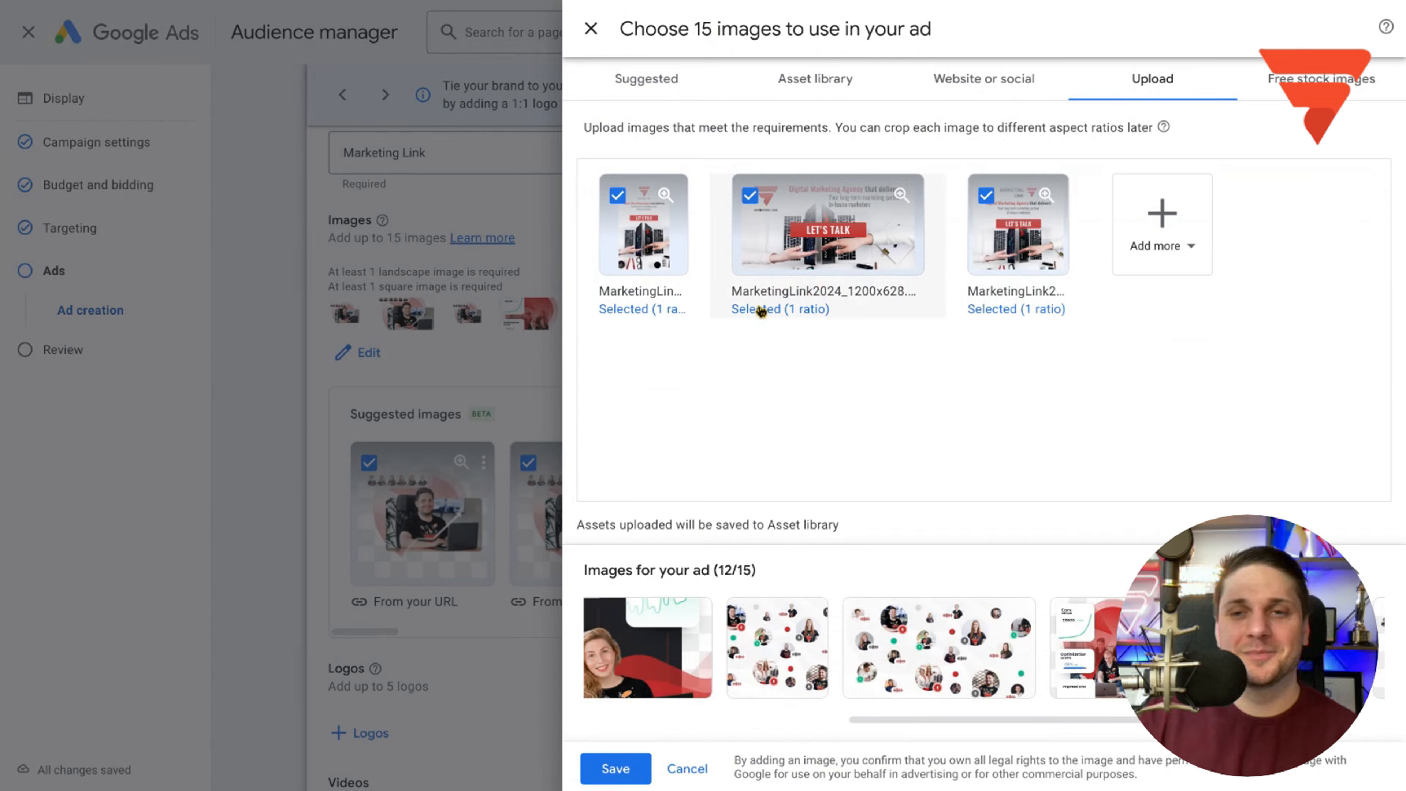
{"action": "left_click", "coordinate": [754, 310]}
{"action": "left_click", "coordinate": [807, 492]}
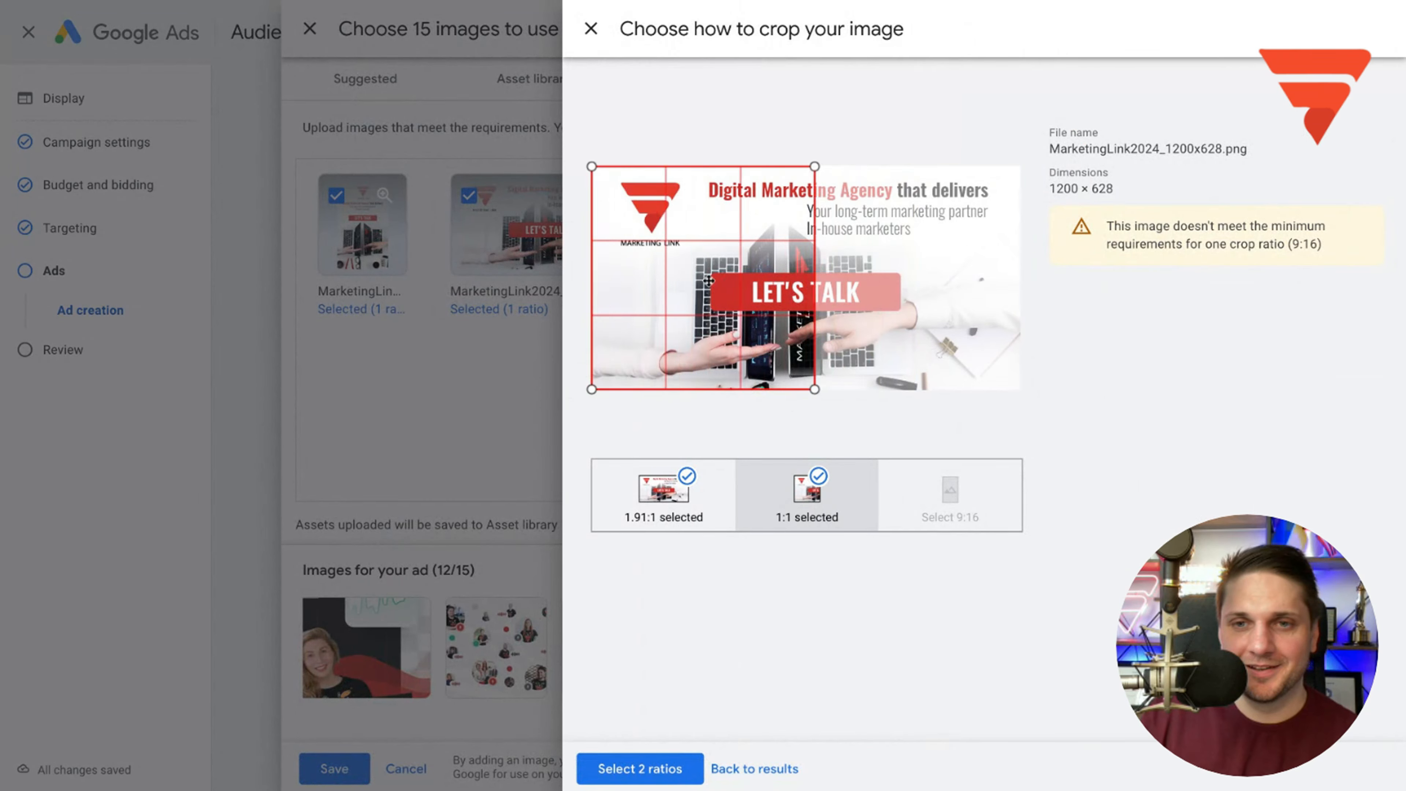
{"action": "left_click", "coordinate": [832, 488]}
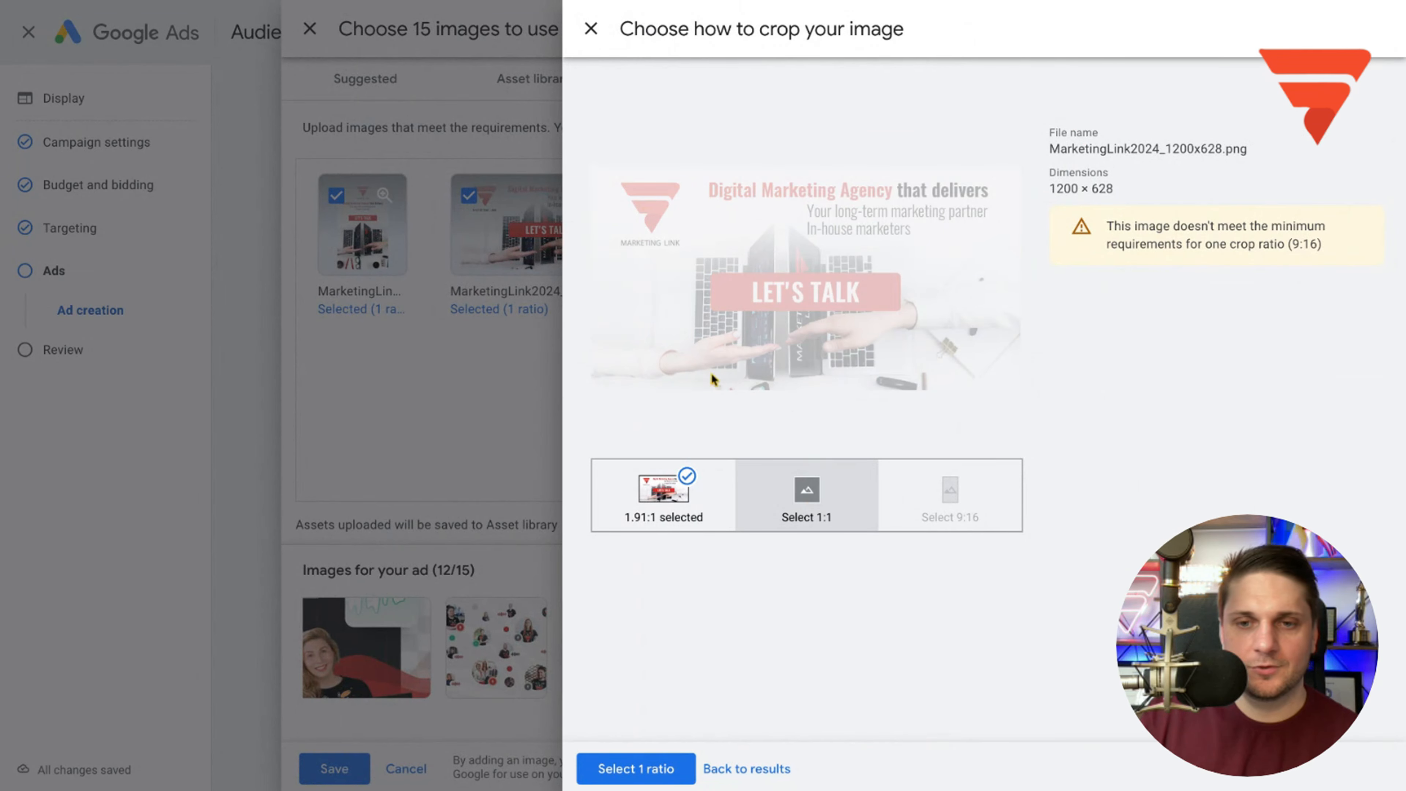
{"action": "left_click", "coordinate": [628, 765]}
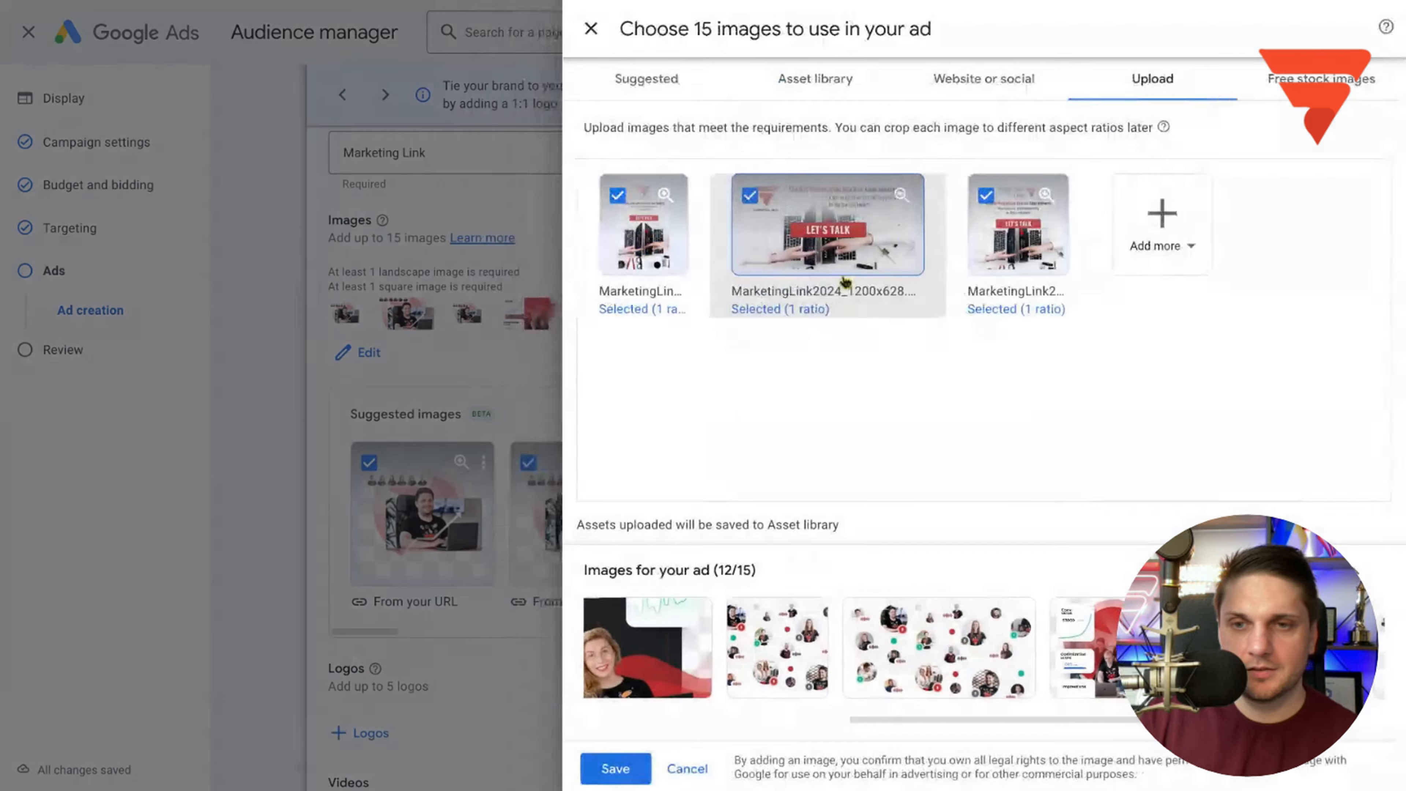
- Use the 1080x1920 banner at 9:16 and the 1200x1200 banner at 1:1, and save the ad's image selection
{"action": "left_click", "coordinate": [671, 250]}
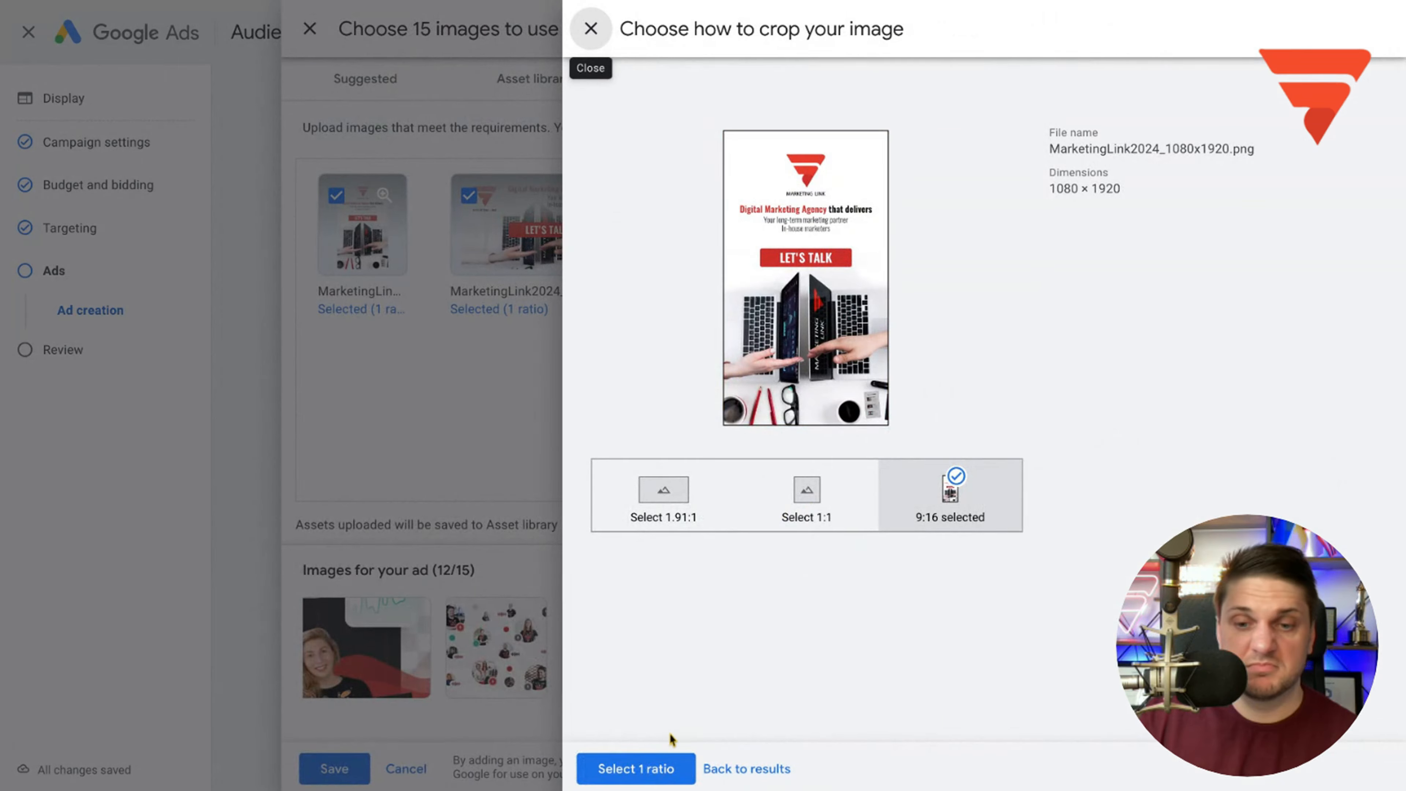
{"action": "left_click", "coordinate": [658, 766]}
{"action": "left_click", "coordinate": [1017, 233]}
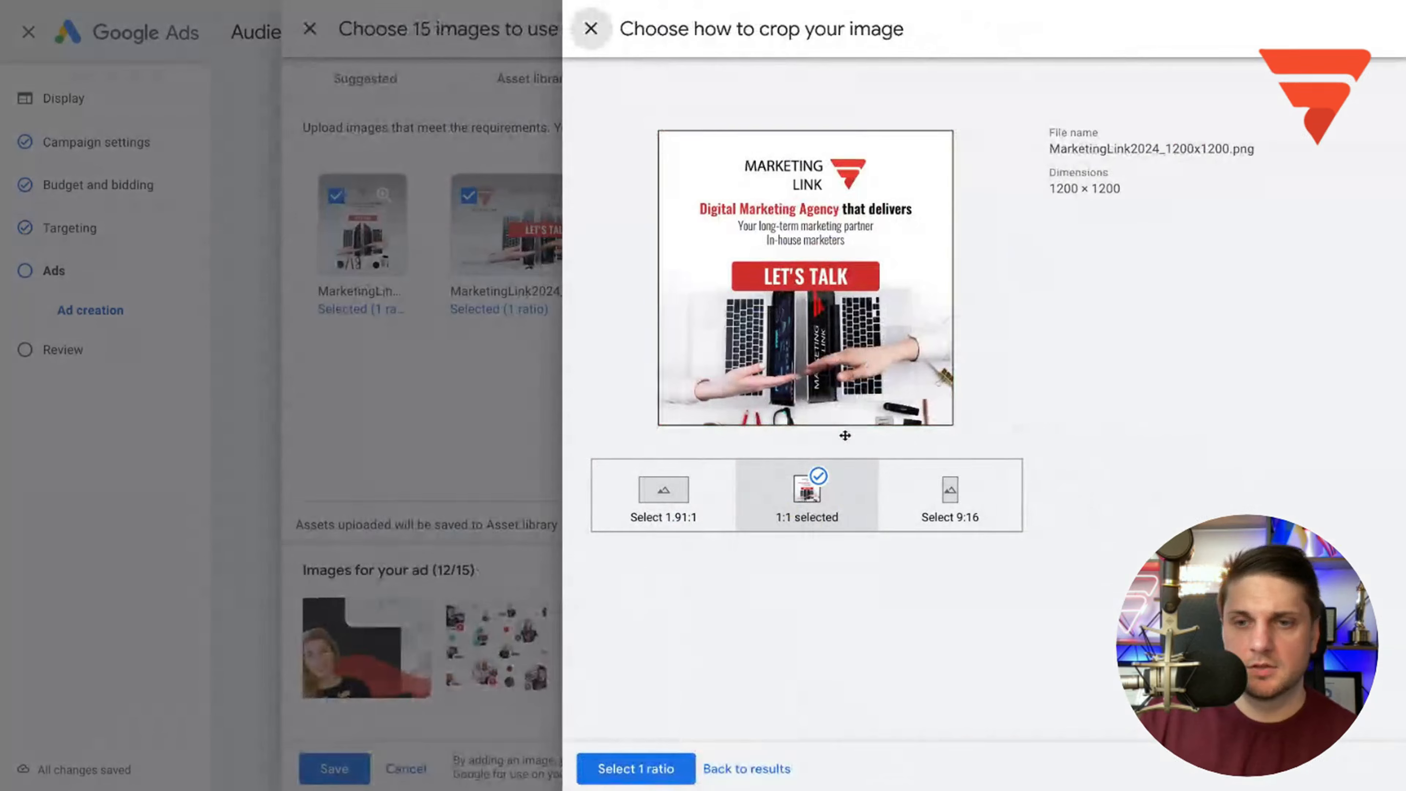
{"action": "left_click", "coordinate": [631, 768]}
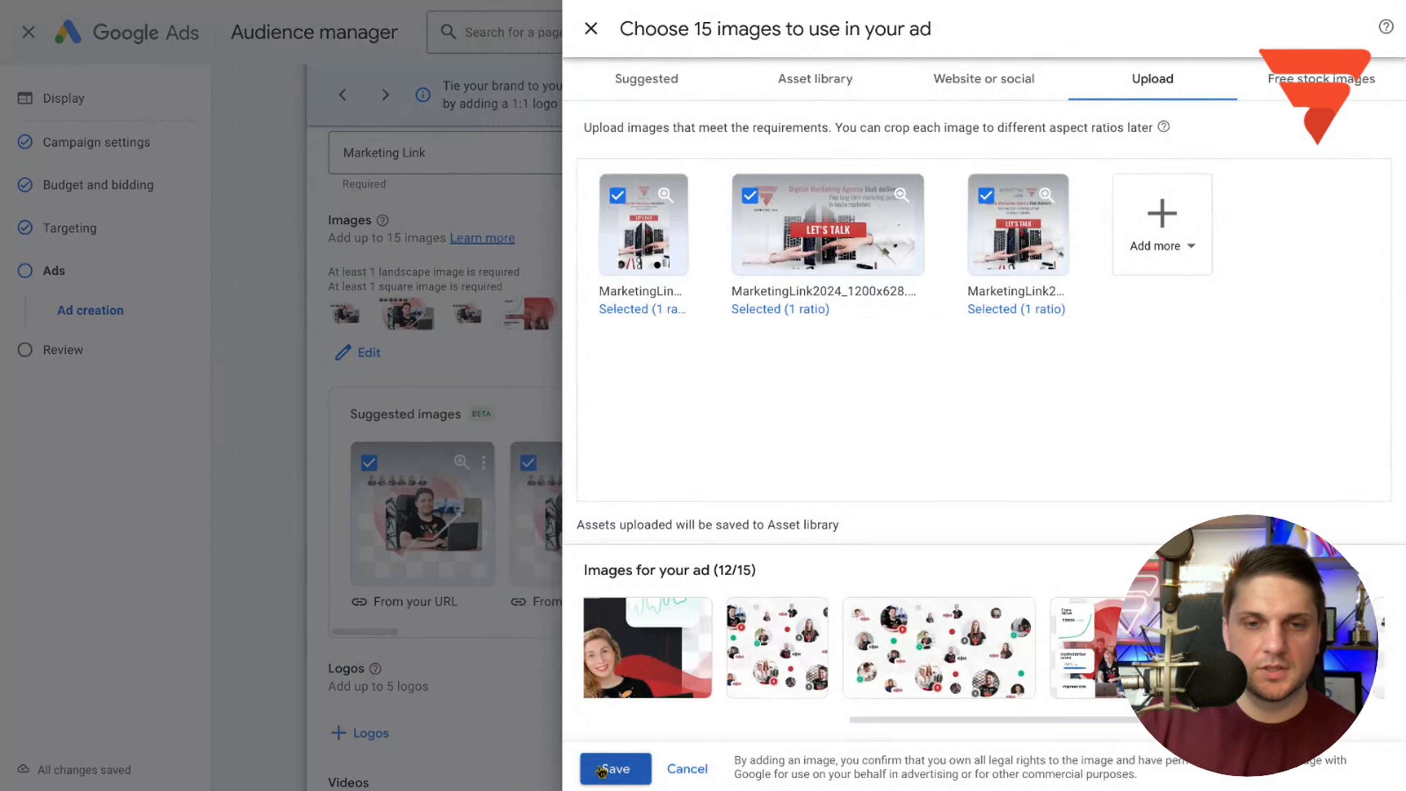
{"action": "left_click", "coordinate": [612, 766]}
- Add the suggested headlines Digital Marketing Solutions and Digital Marketing Agency to the ad, and shorten the first one to Digital Marketing
{"action": "scroll", "coordinate": [548, 360], "scroll_direction": "down", "scroll_amount": 15}
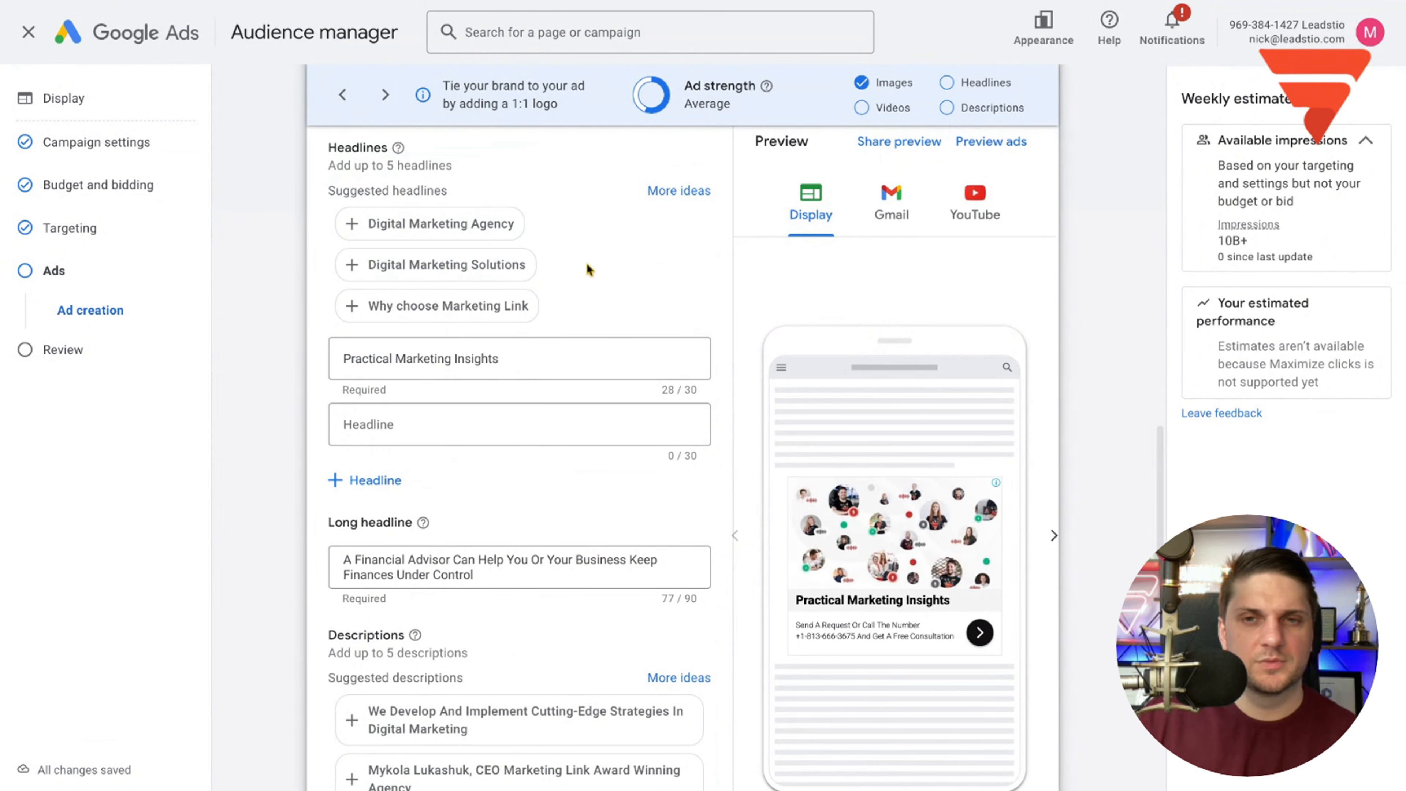
{"action": "scroll", "coordinate": [425, 289], "scroll_direction": "up", "scroll_amount": 1}
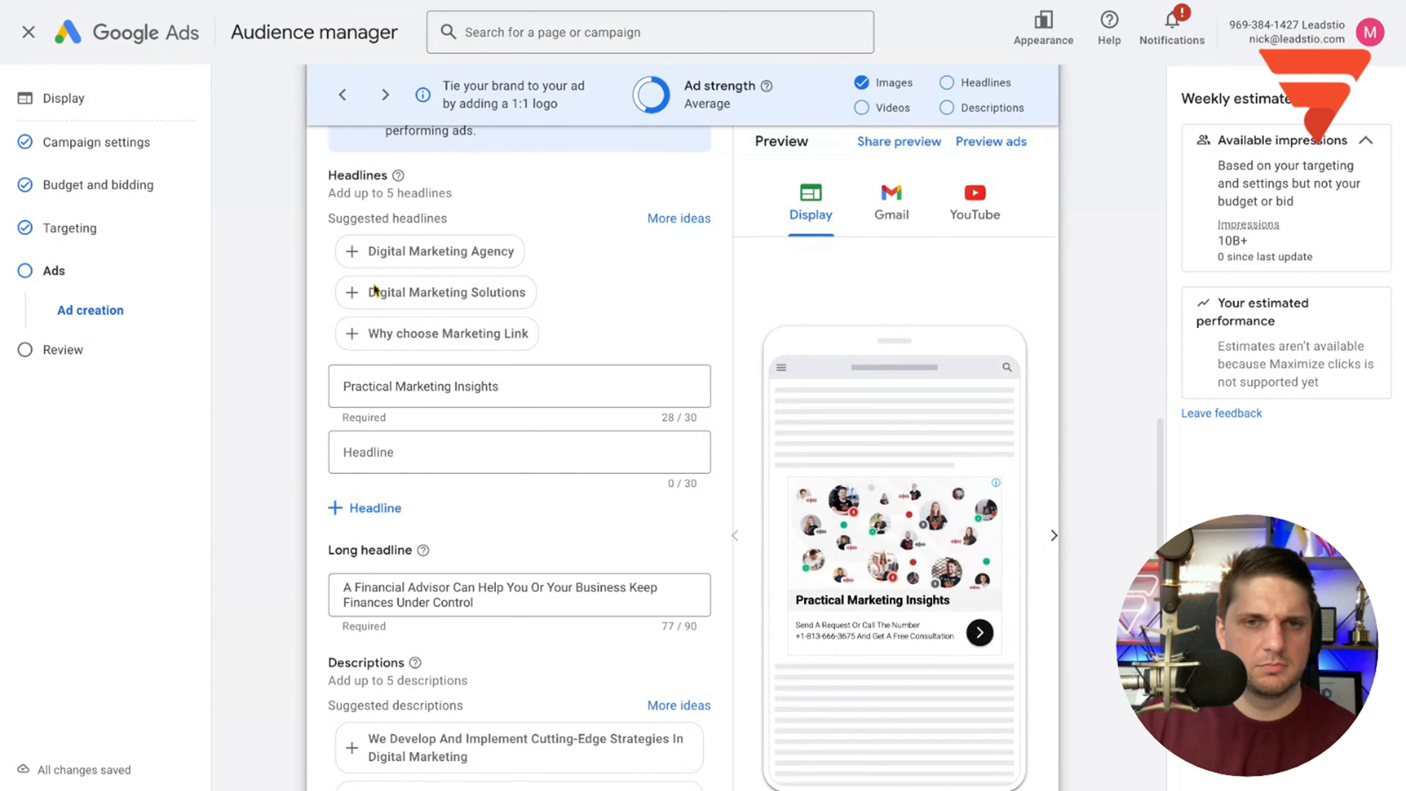
{"action": "left_click", "coordinate": [431, 452]}
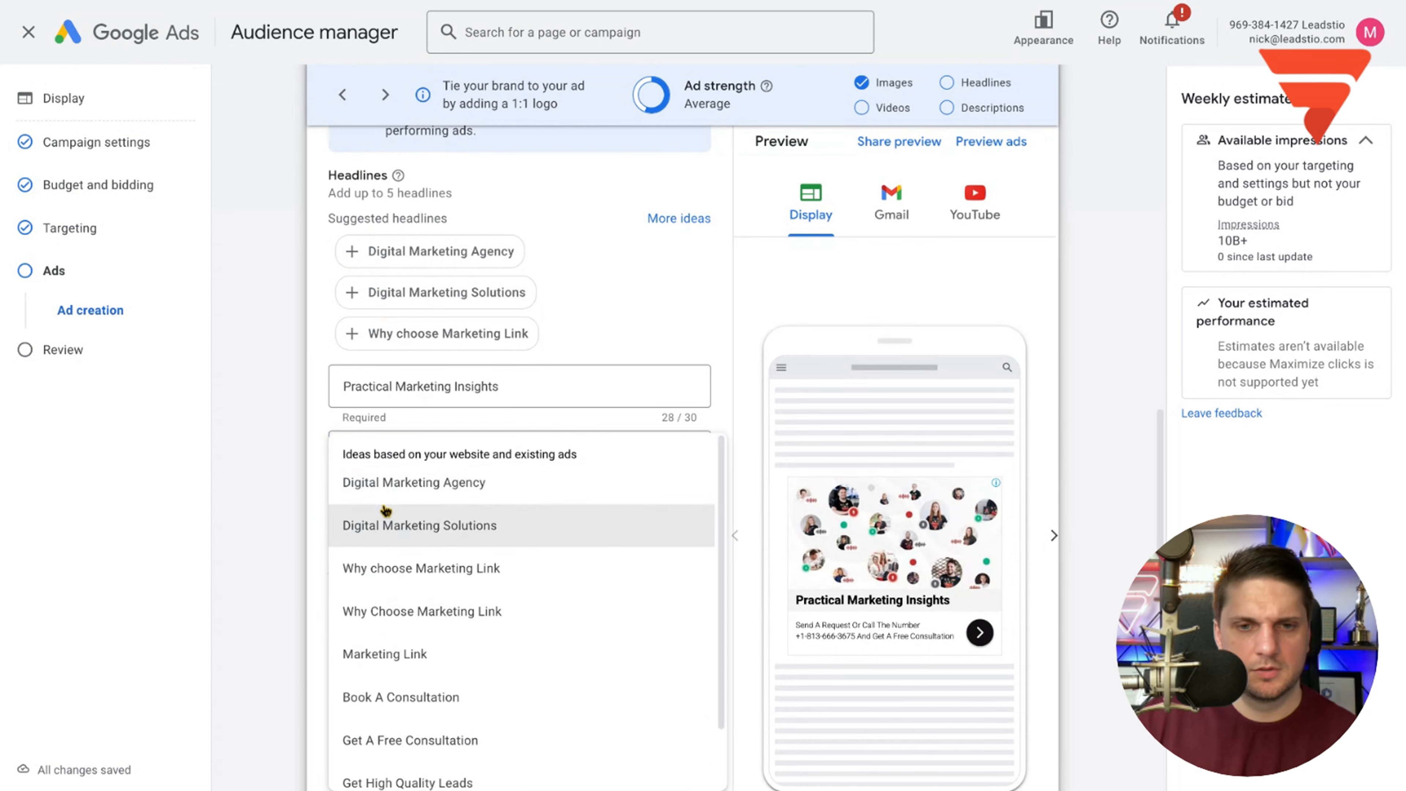
{"action": "left_click", "coordinate": [383, 523]}
{"action": "left_click", "coordinate": [431, 515]}
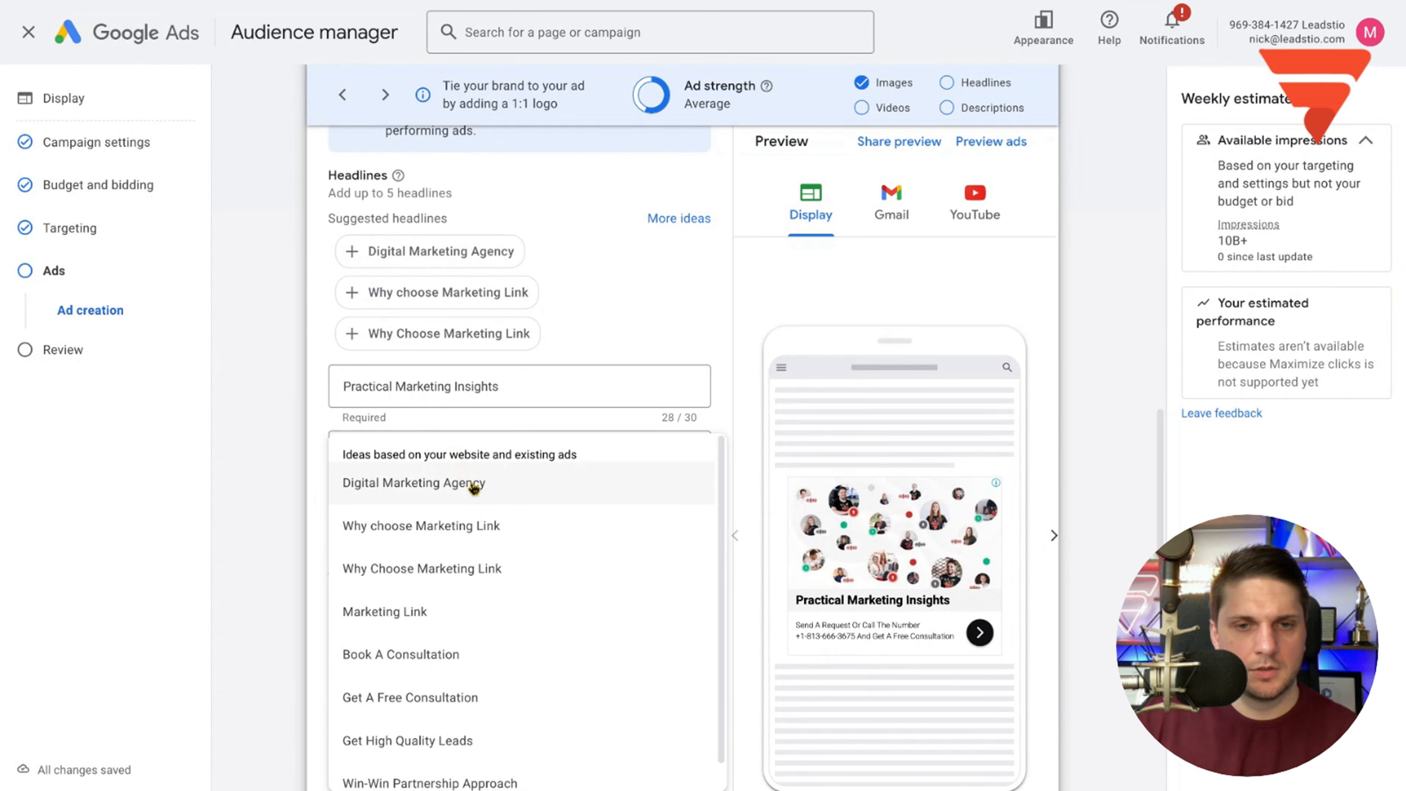
{"action": "left_click", "coordinate": [471, 485]}
{"action": "double_click", "coordinate": [481, 409]}
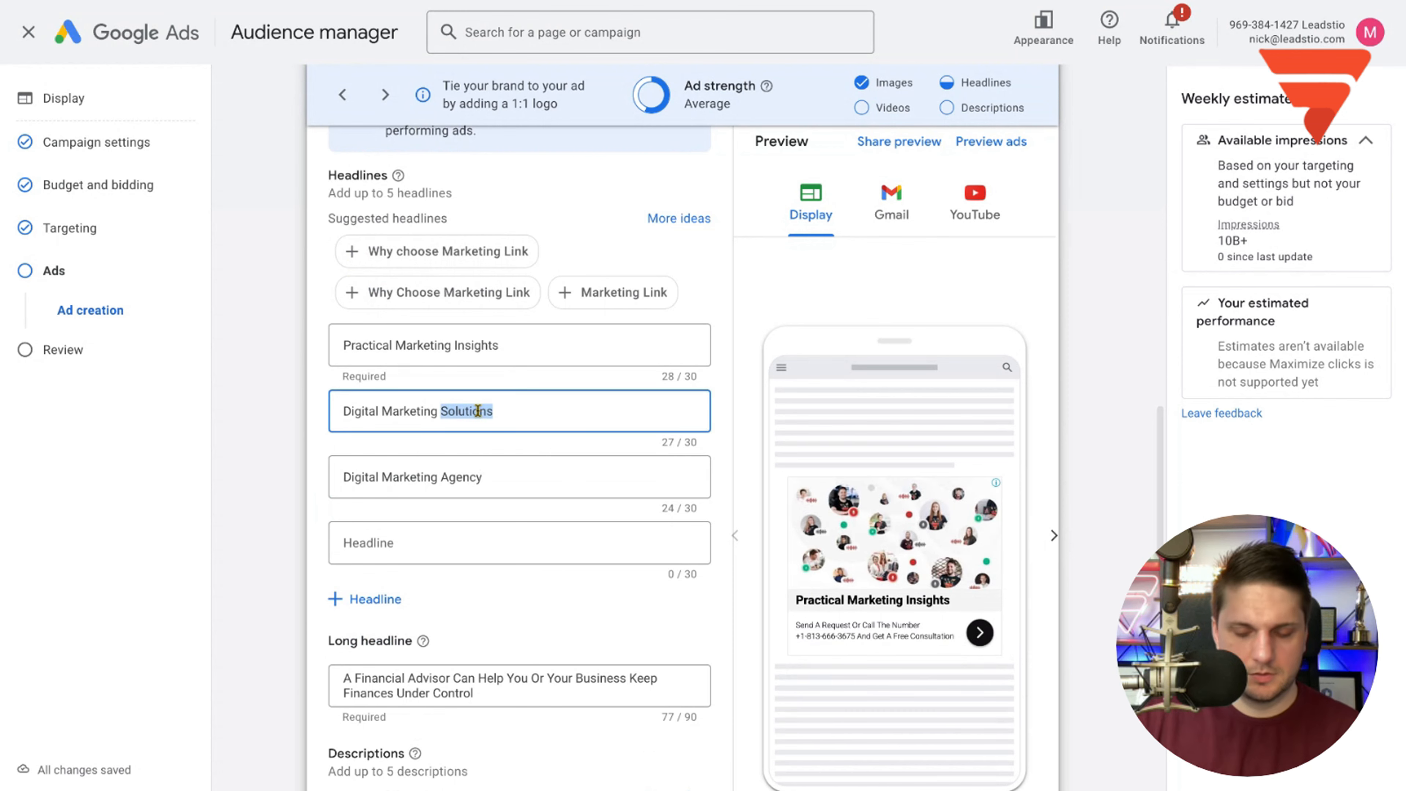
{"action": "scroll", "coordinate": [554, 498], "scroll_direction": "down", "scroll_amount": 6}
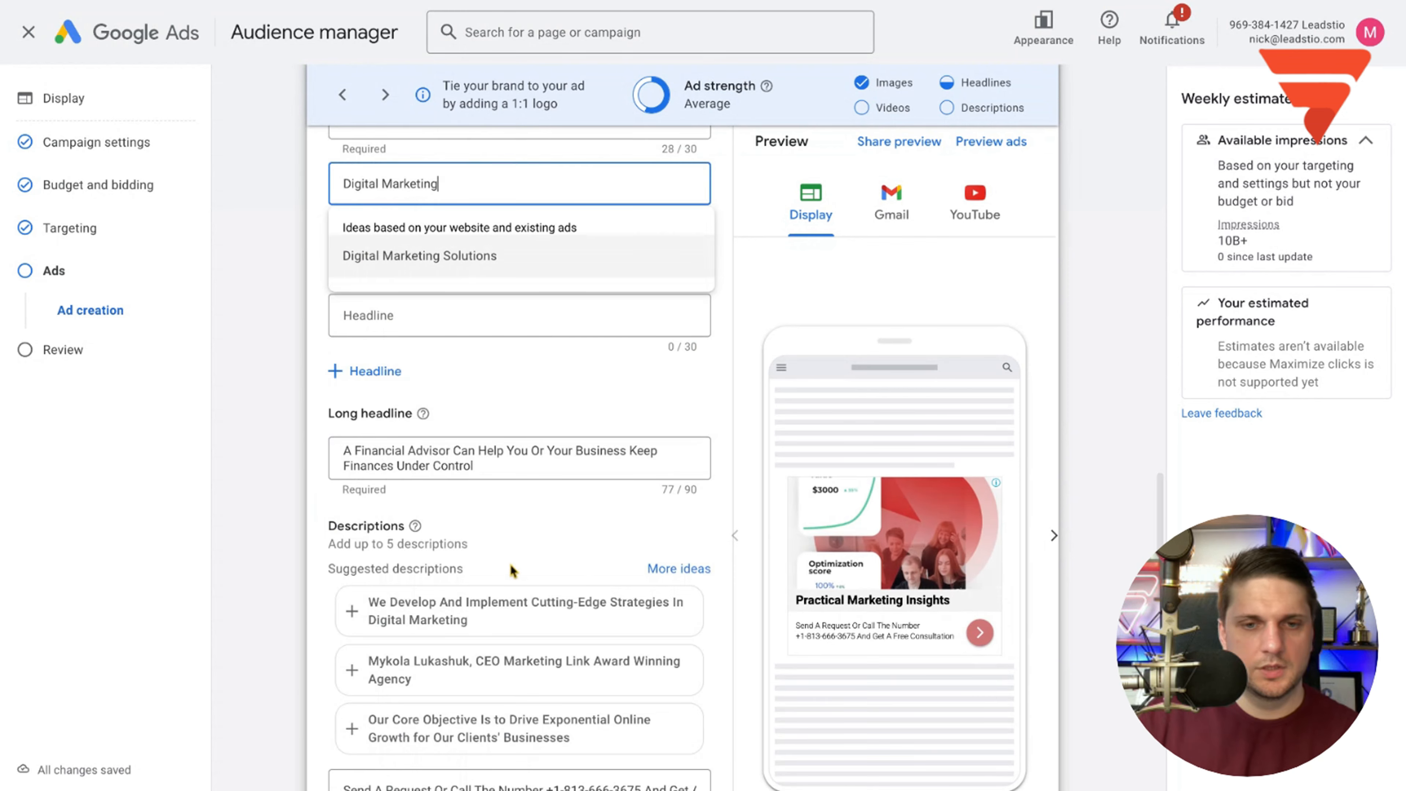
- Continue to the campaign review without adding a second description, and look over the campaign's name, locations, budget and bidding
{"action": "scroll", "coordinate": [432, 494], "scroll_direction": "down", "scroll_amount": 3}
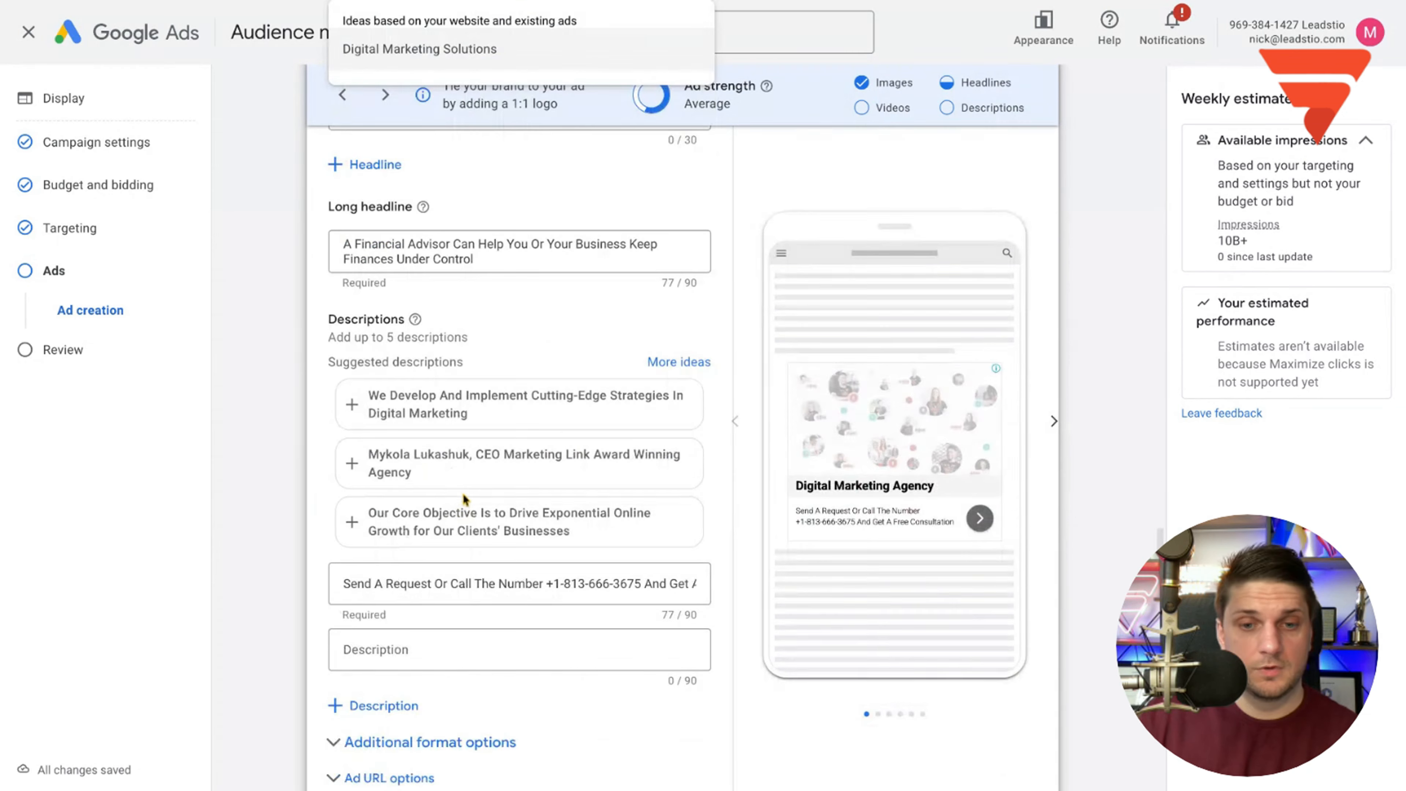
{"action": "left_click", "coordinate": [462, 651]}
{"action": "scroll", "coordinate": [451, 504], "scroll_direction": "down", "scroll_amount": 2}
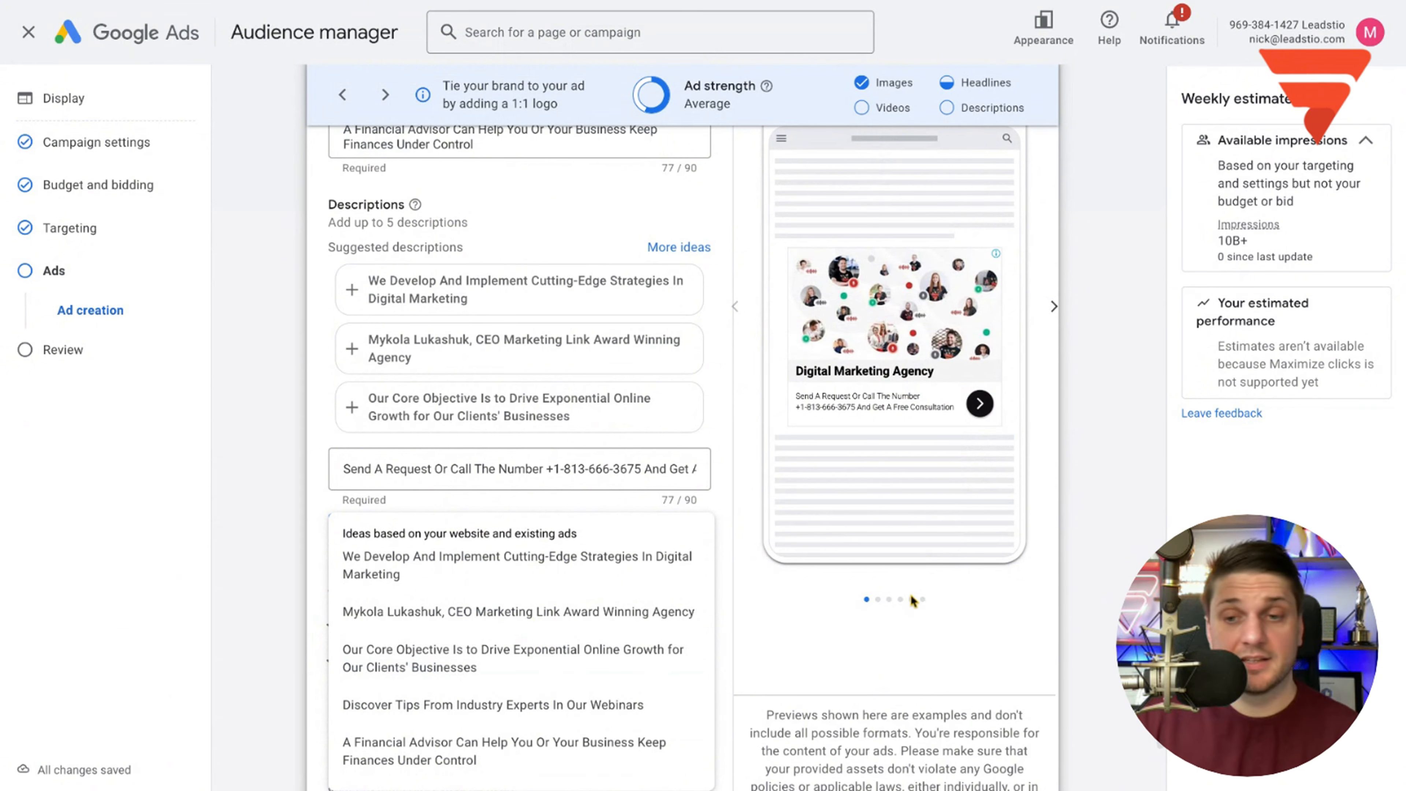
{"action": "left_click", "coordinate": [877, 643]}
{"action": "scroll", "coordinate": [548, 570], "scroll_direction": "down", "scroll_amount": 3}
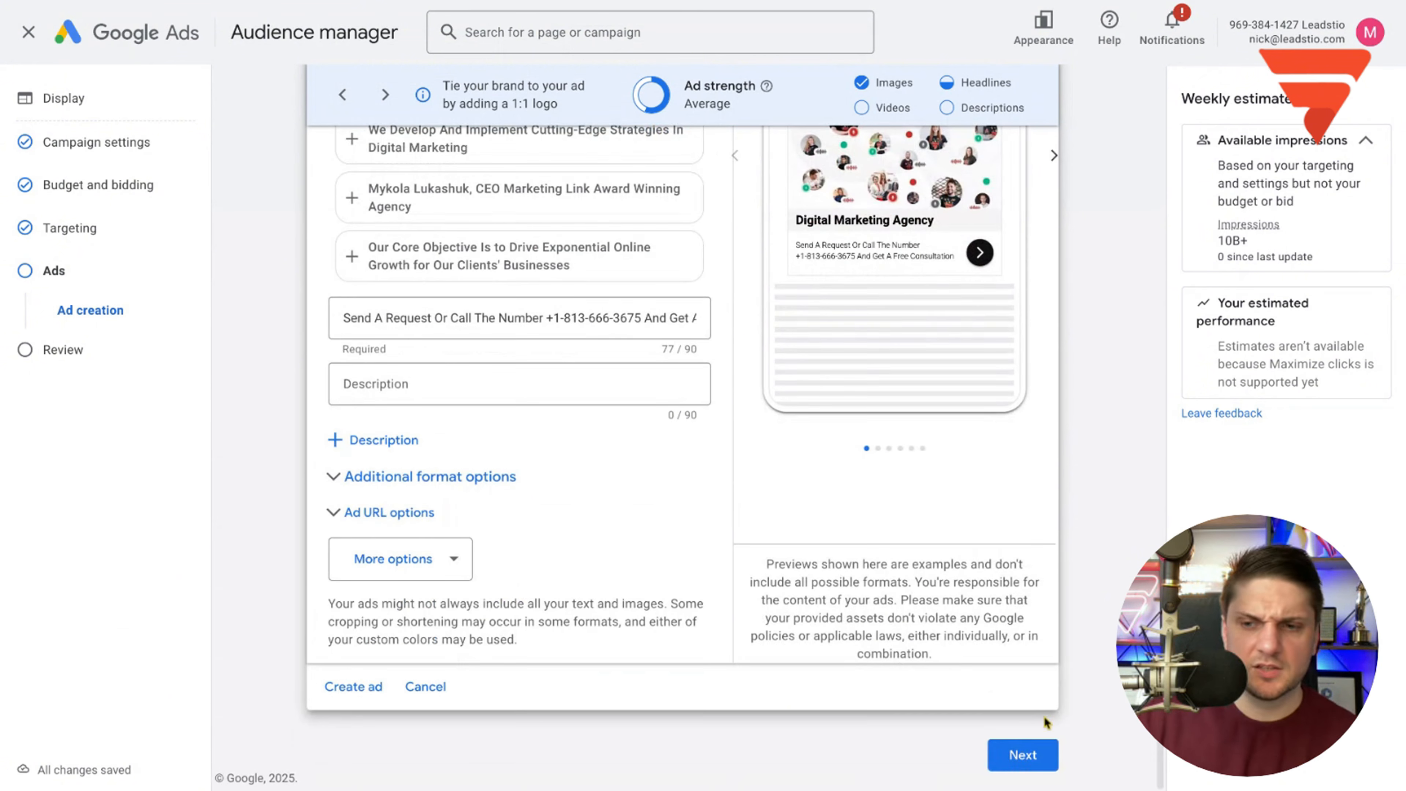
{"action": "scroll", "coordinate": [511, 512], "scroll_direction": "up", "scroll_amount": 1}
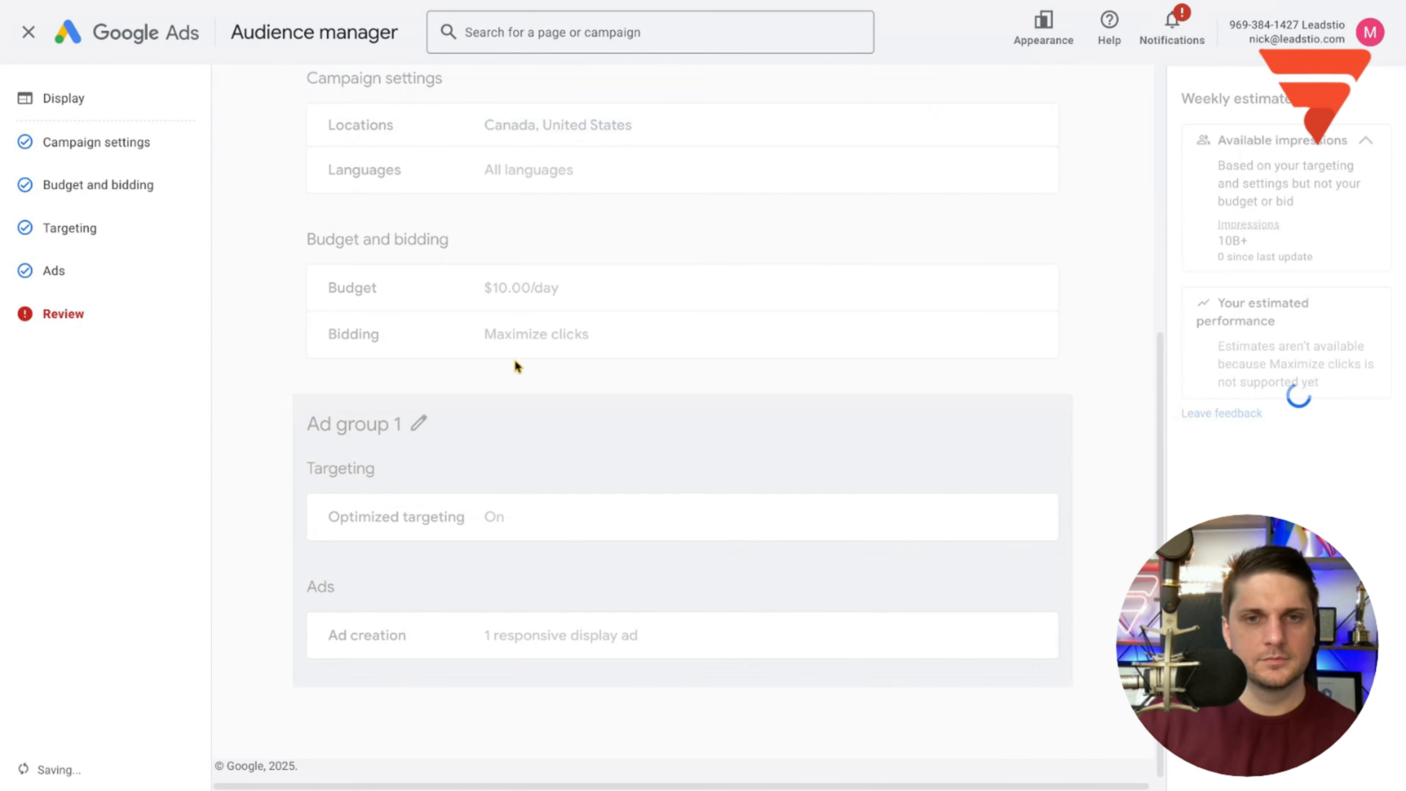
{"action": "scroll", "coordinate": [567, 375], "scroll_direction": "up", "scroll_amount": 2}
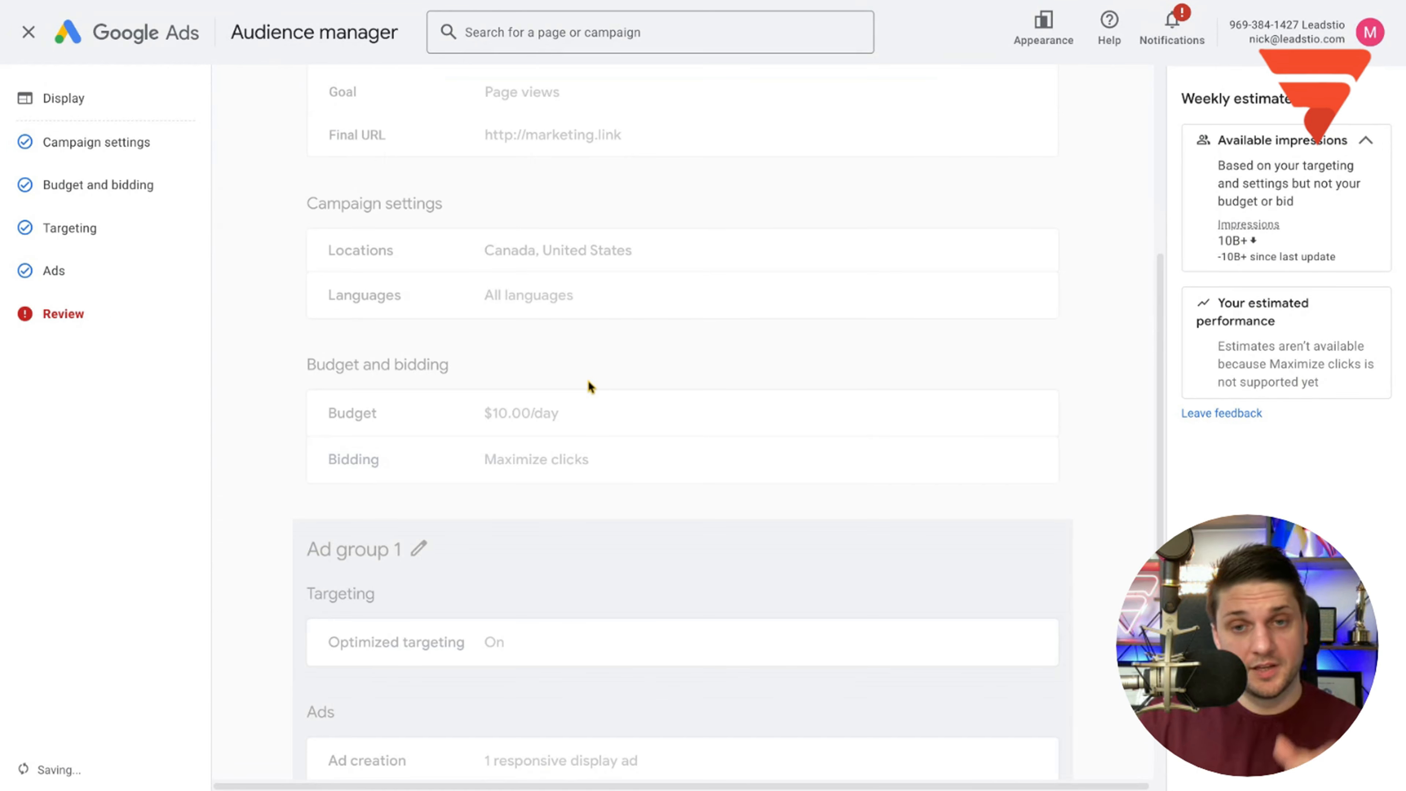
{"action": "scroll", "coordinate": [586, 383], "scroll_direction": "up", "scroll_amount": 3}
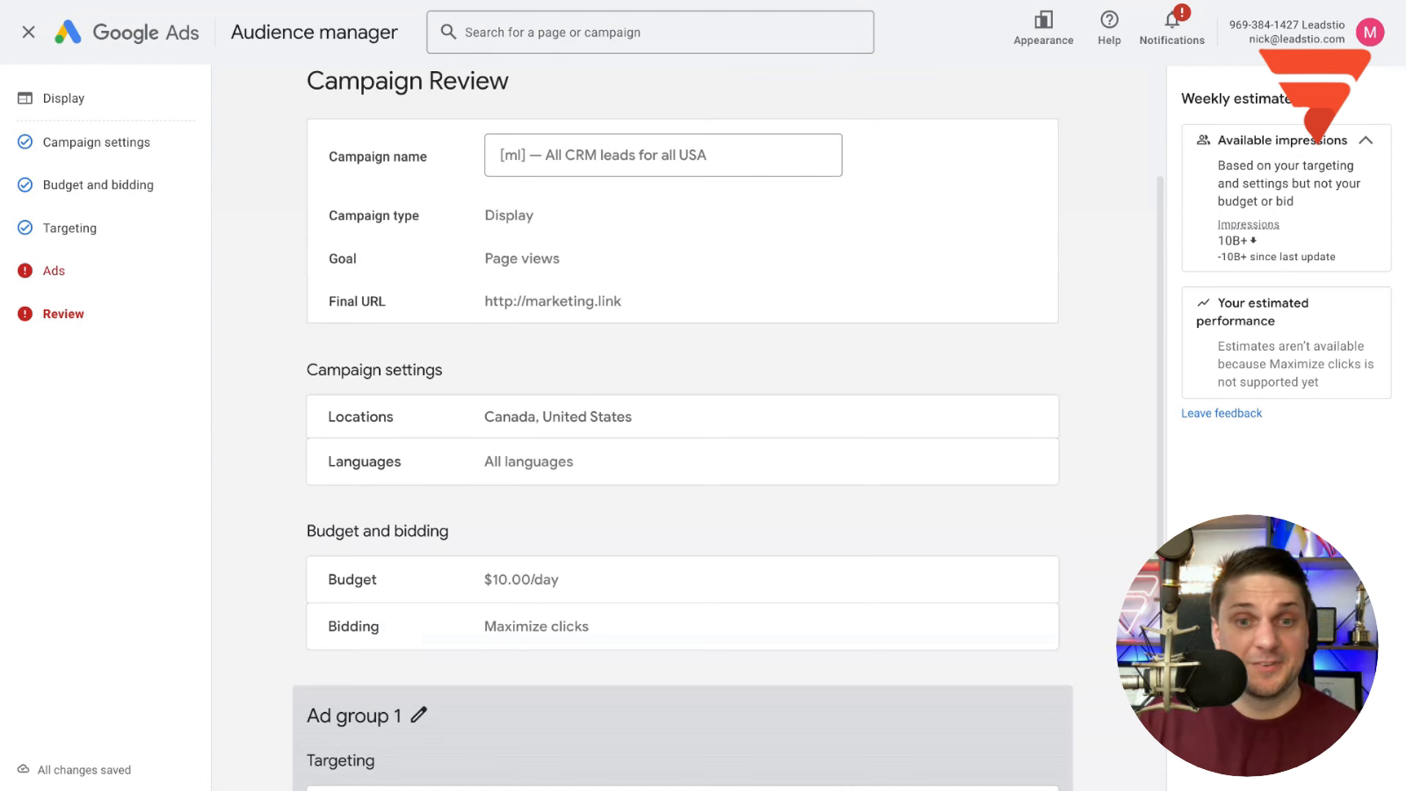
- Open the ad flagged with errors and check the images chosen for it without changing them
{"action": "scroll", "coordinate": [665, 505], "scroll_direction": "down", "scroll_amount": 5}
{"action": "left_click", "coordinate": [582, 633]}
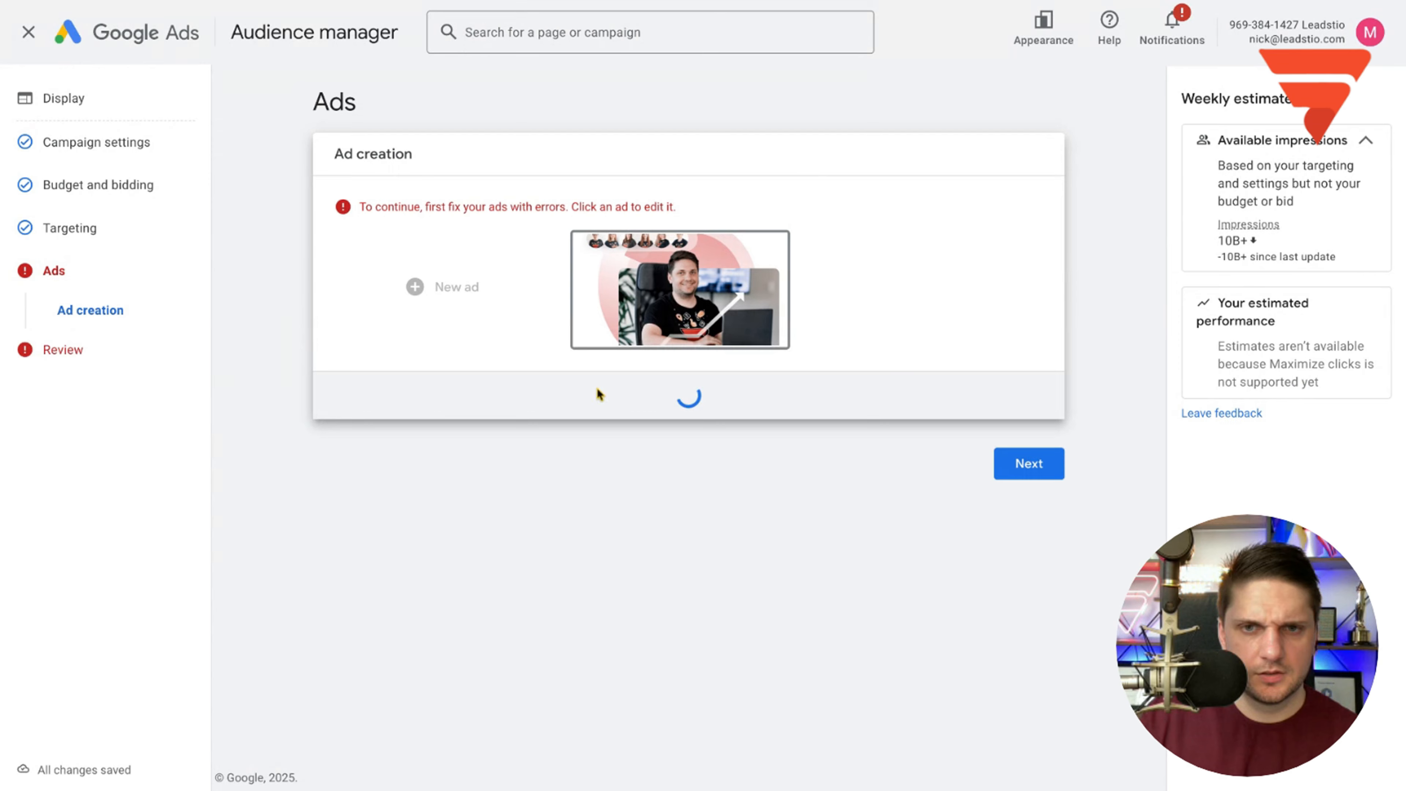
{"action": "scroll", "coordinate": [667, 477], "scroll_direction": "down", "scroll_amount": 5}
{"action": "scroll", "coordinate": [618, 488], "scroll_direction": "down", "scroll_amount": 8}
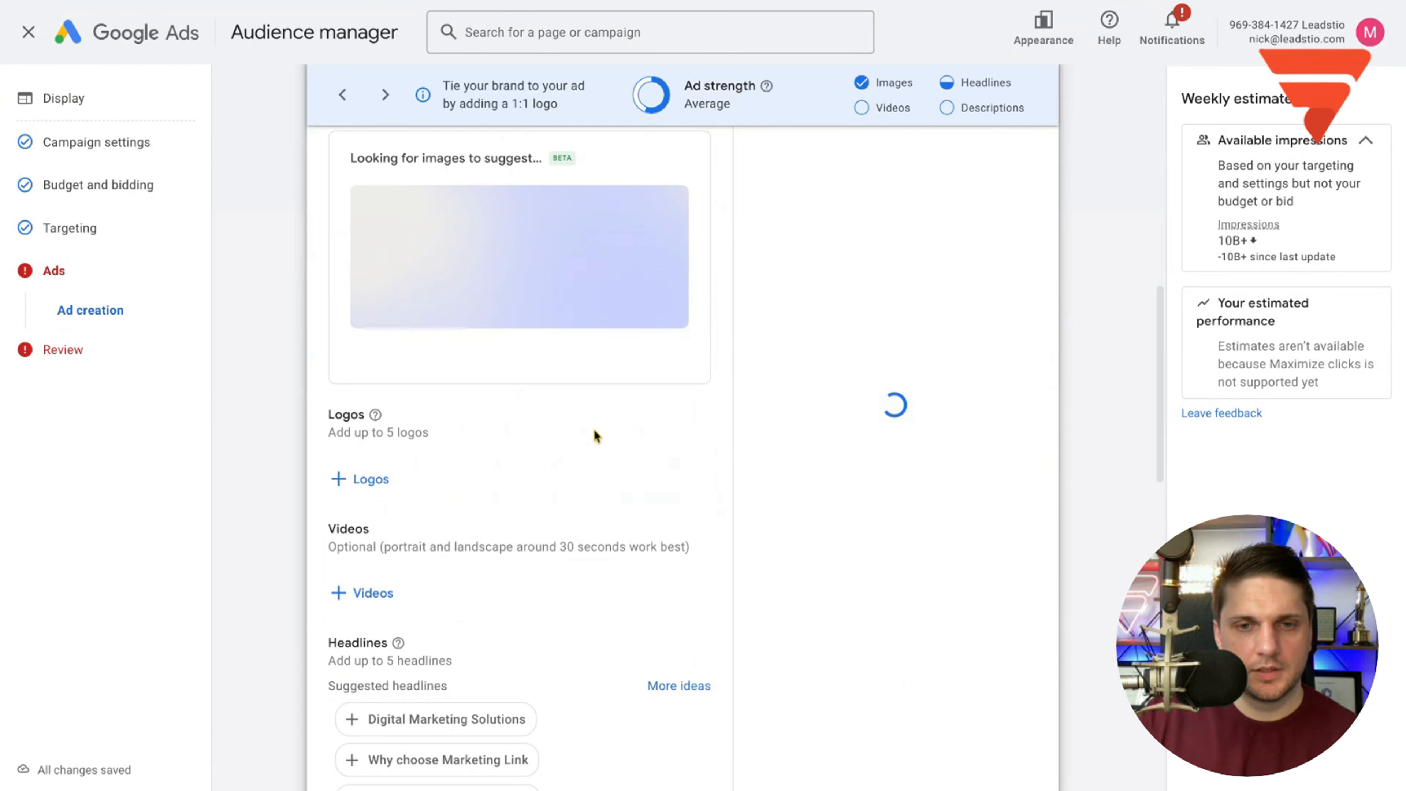
{"action": "scroll", "coordinate": [593, 432], "scroll_direction": "up", "scroll_amount": 5}
{"action": "left_click", "coordinate": [368, 400]}
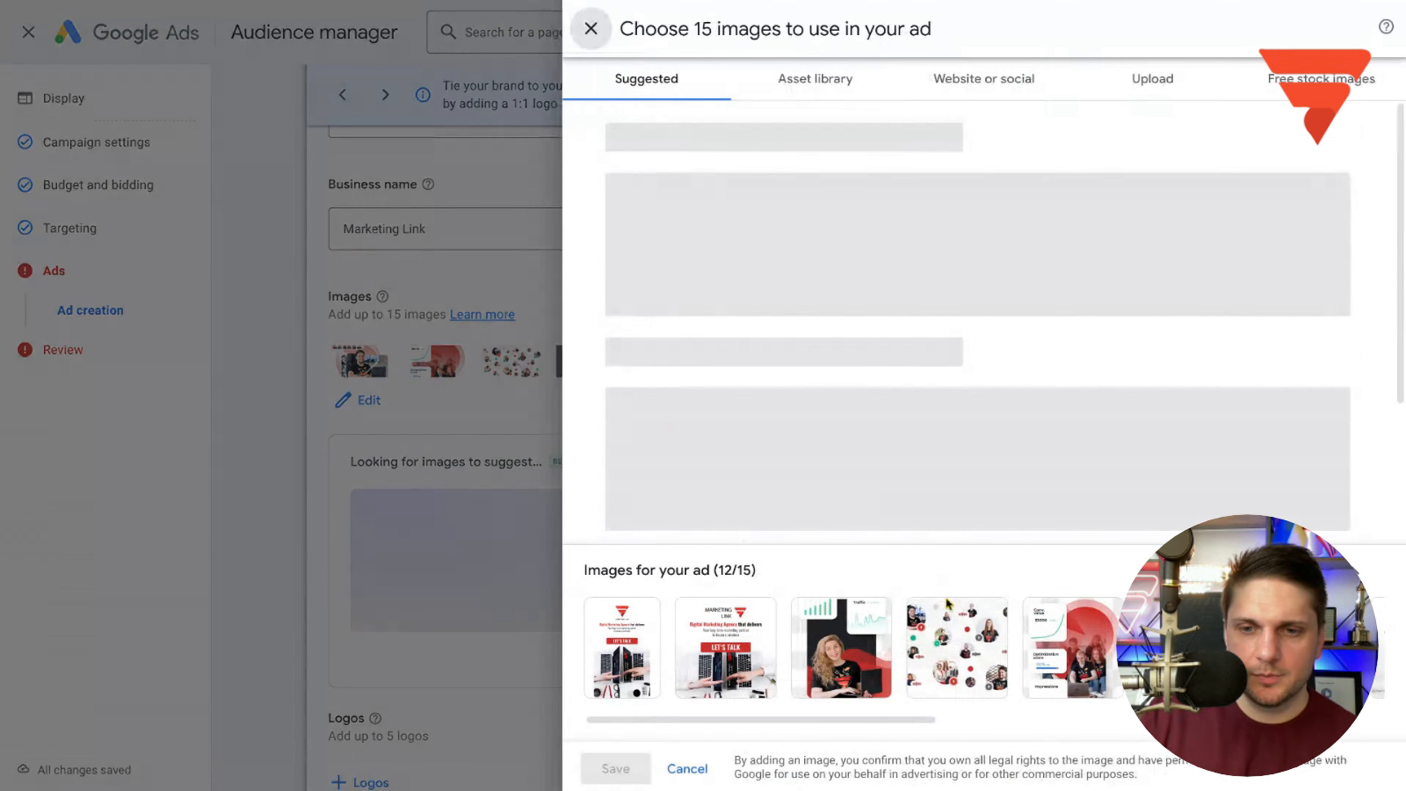
{"action": "left_click_drag", "start_coordinate": [869, 718], "coordinate": [674, 700]}
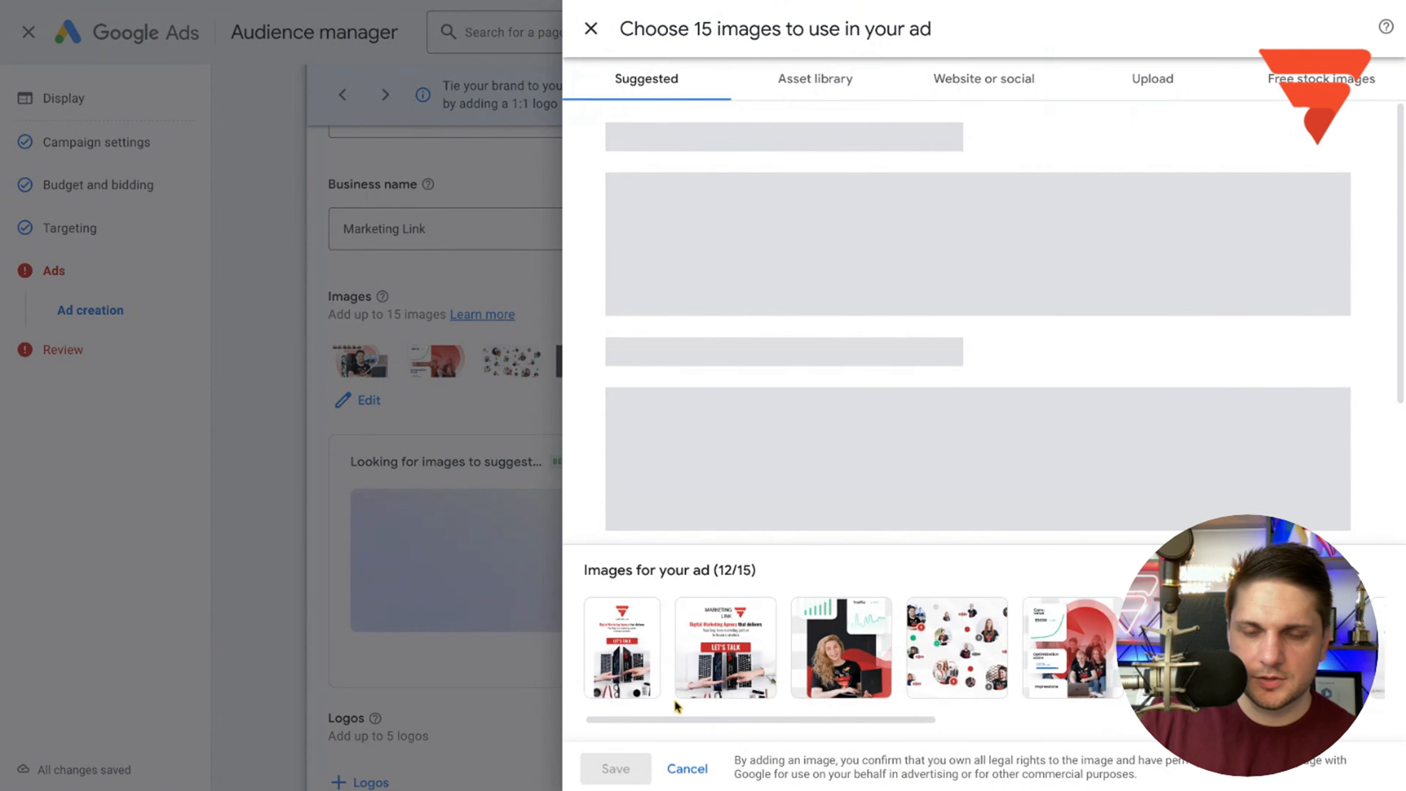
{"action": "left_click", "coordinate": [686, 767]}
- Return to the campaign review and try to publish the campaign despite the missing information
{"action": "scroll", "coordinate": [664, 554], "scroll_direction": "down", "scroll_amount": 10}
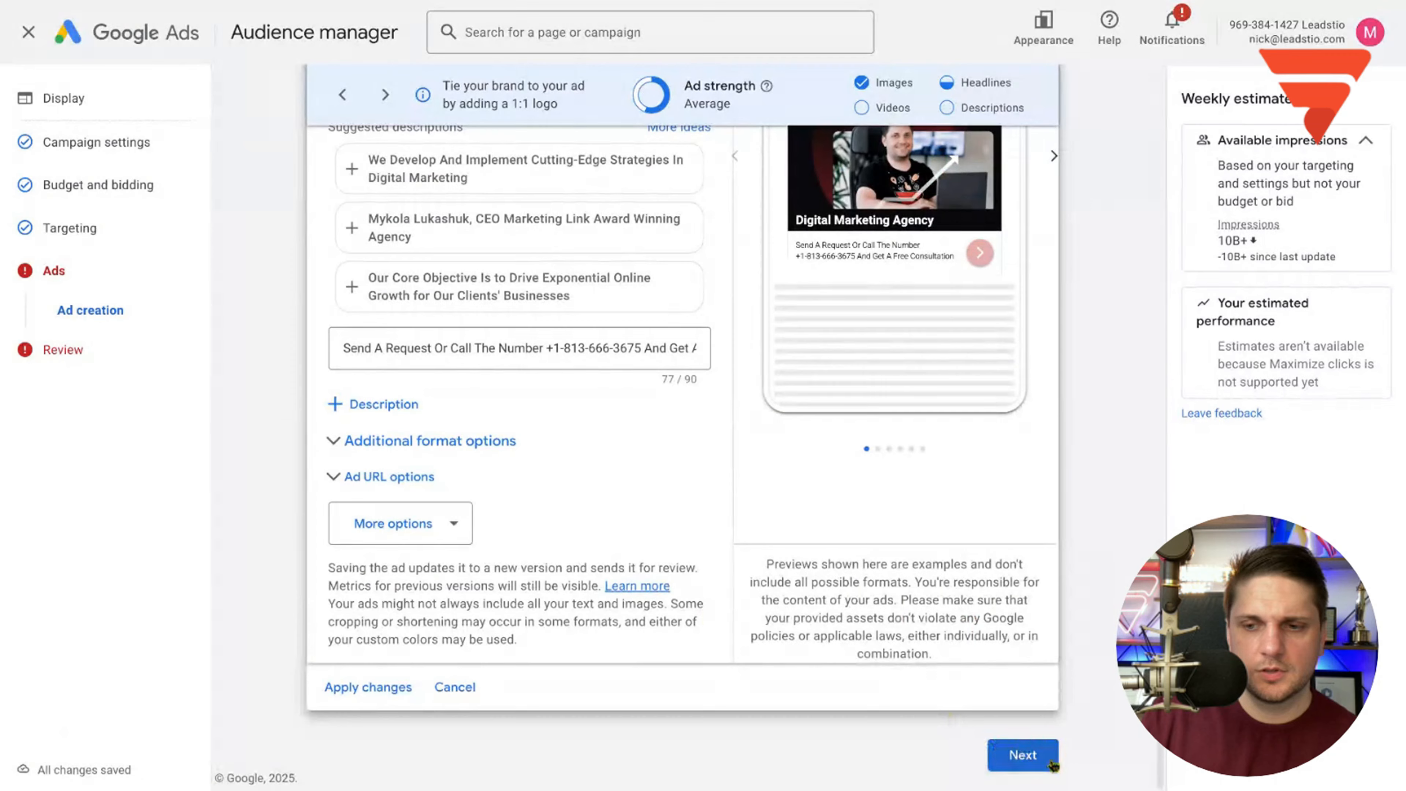
{"action": "left_click", "coordinate": [1024, 754]}
{"action": "left_click", "coordinate": [989, 709]}
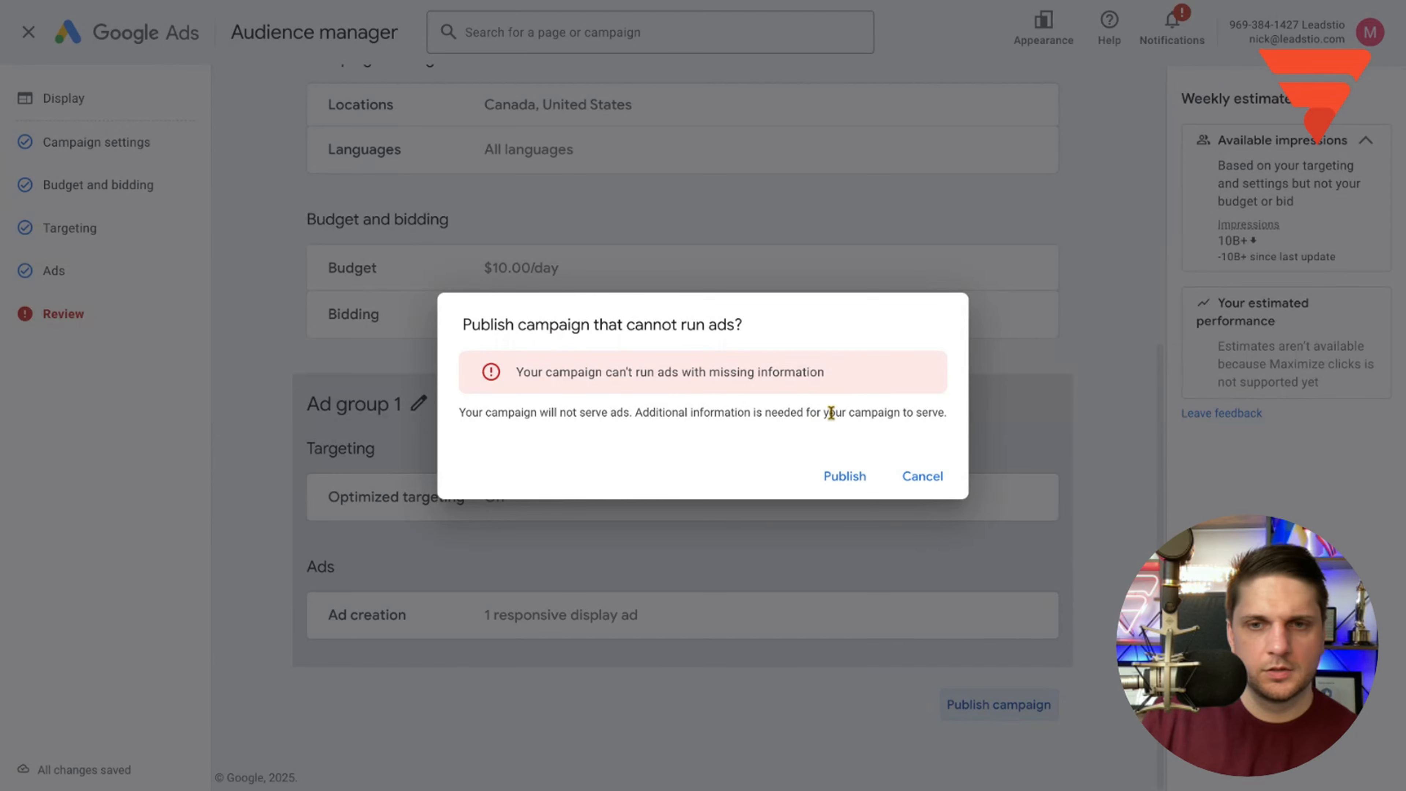
{"action": "left_click", "coordinate": [862, 482]}
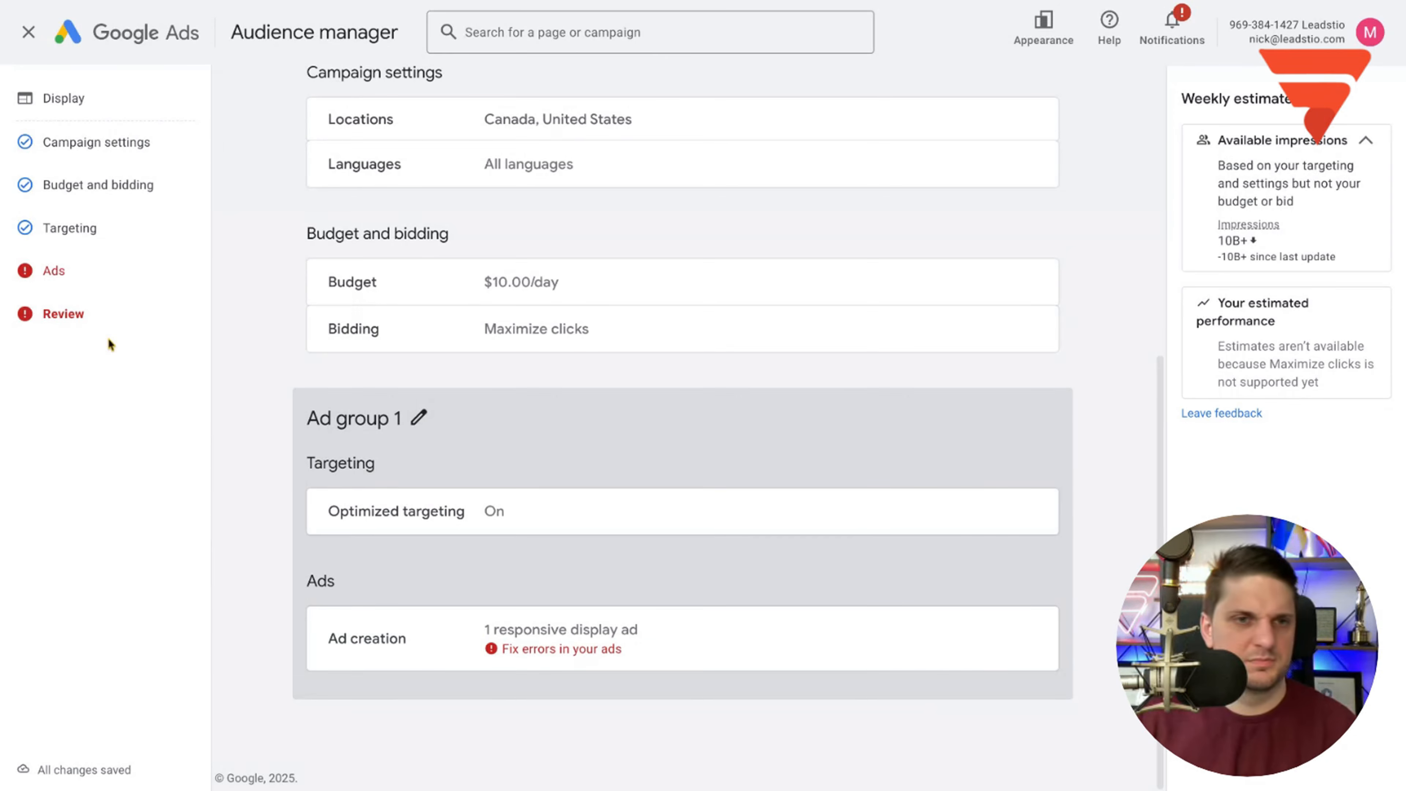
- Reopen the ad flagged with a policy finding and delete the phone number from its first description
{"action": "left_click", "coordinate": [35, 285]}
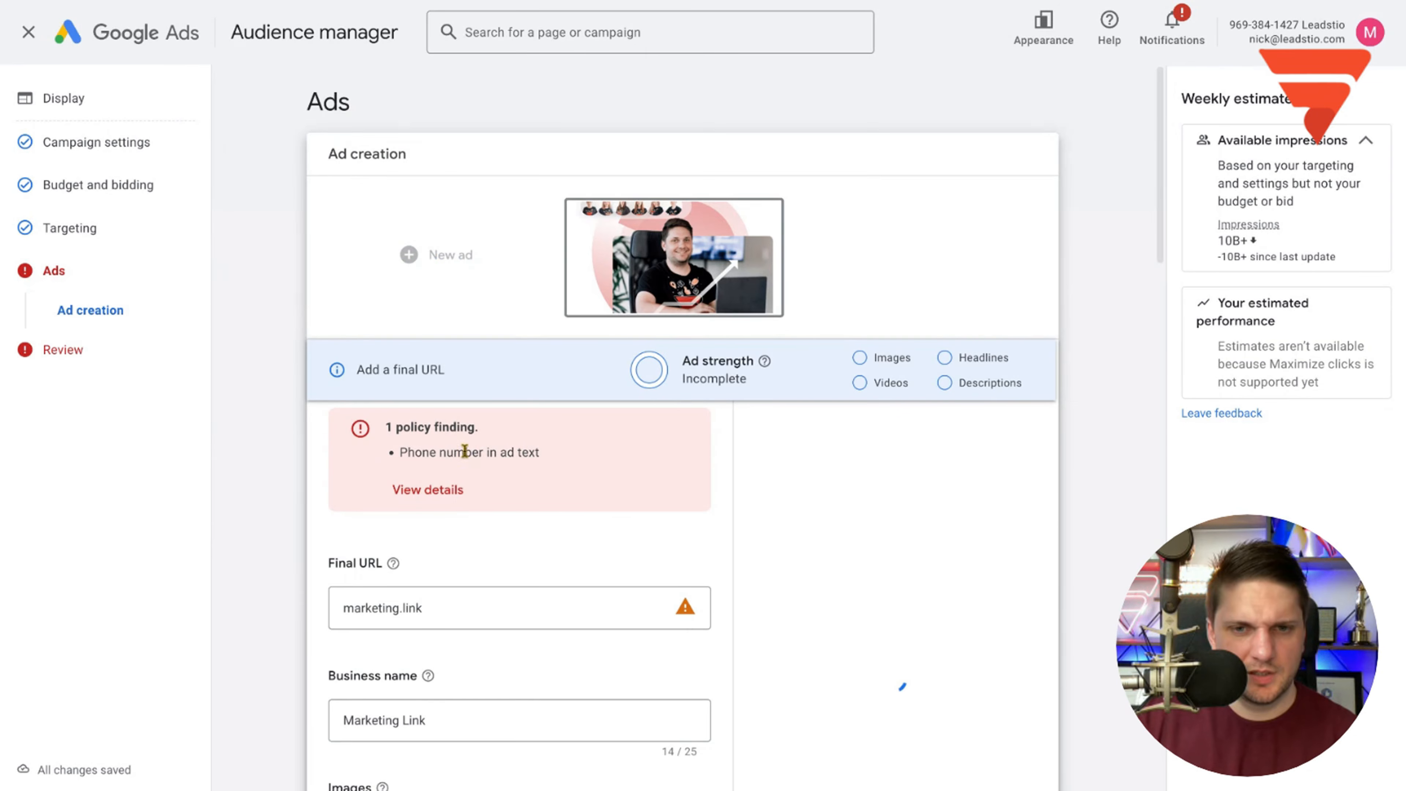
{"action": "scroll", "coordinate": [612, 450], "scroll_direction": "down", "scroll_amount": 20}
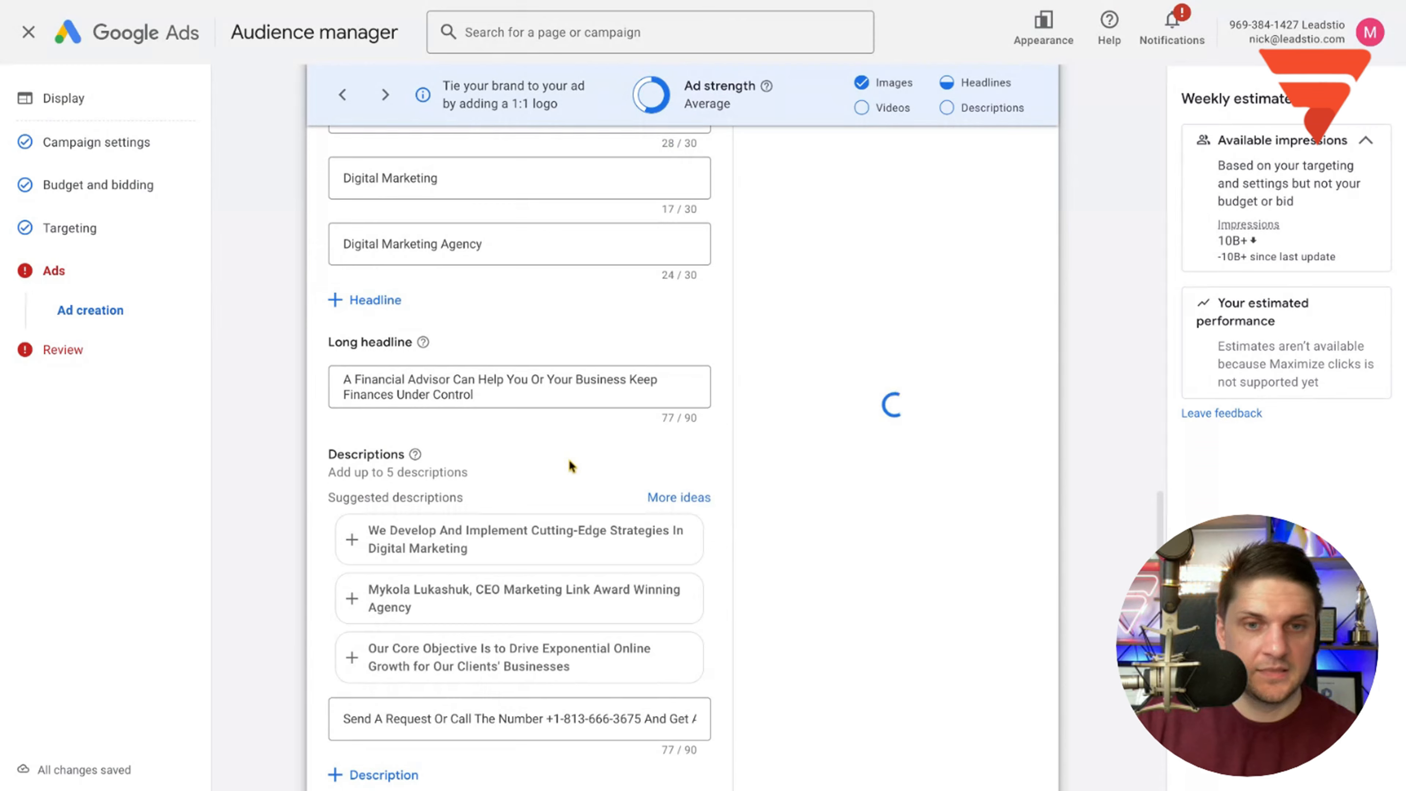
{"action": "scroll", "coordinate": [570, 466], "scroll_direction": "down", "scroll_amount": 5}
{"action": "left_click_drag", "start_coordinate": [545, 473], "coordinate": [637, 477]}
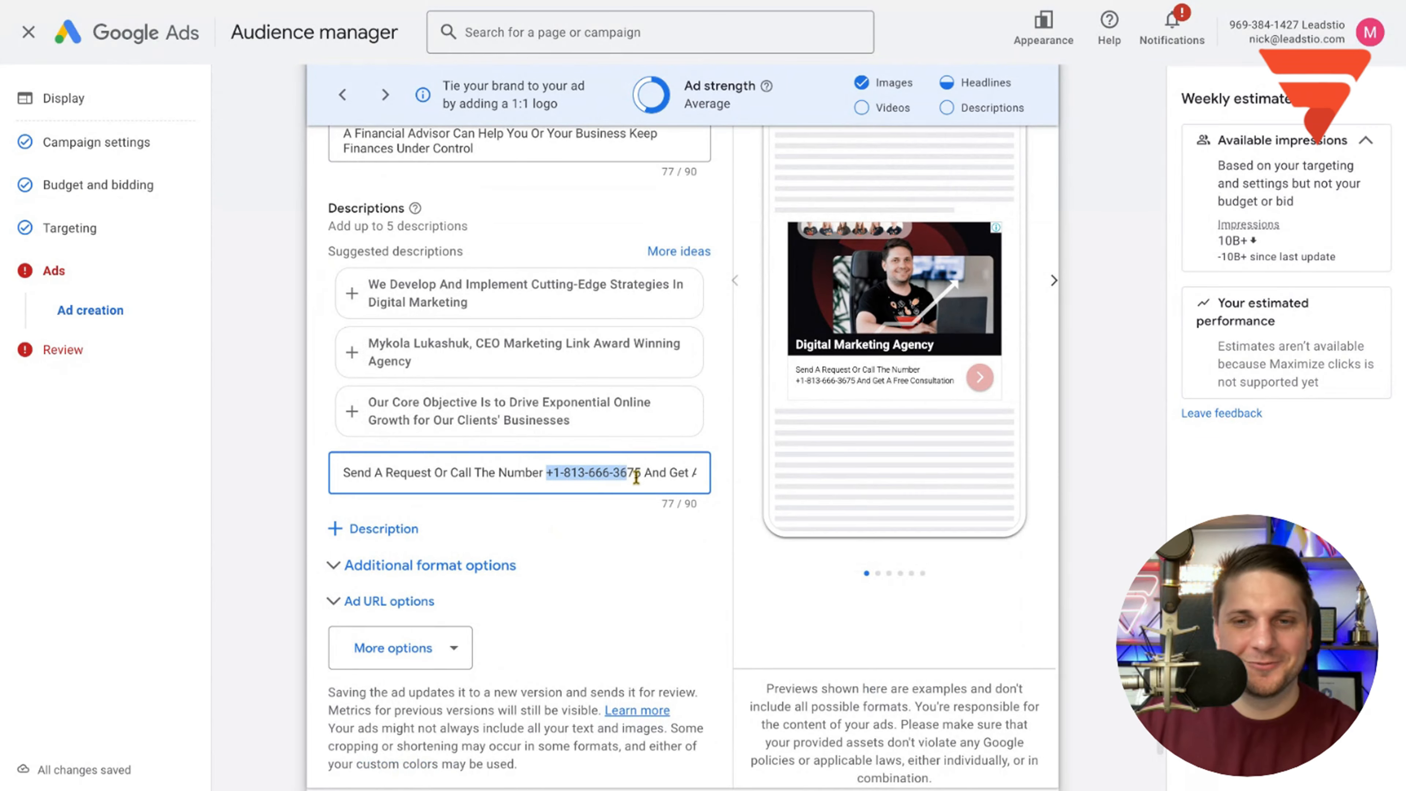
{"action": "key", "text": "BackSpace"}
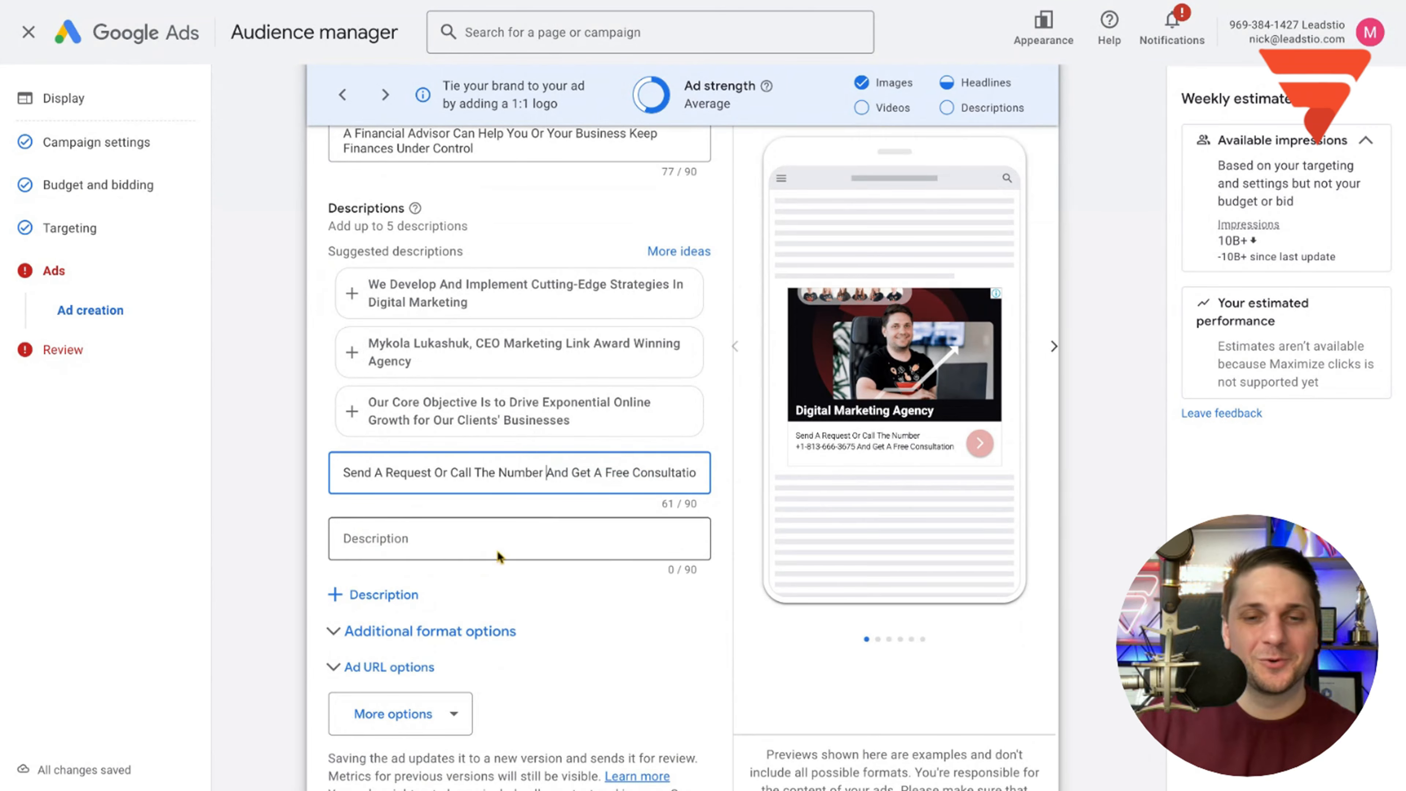
- Add the suggested descriptions about cutting-edge strategies, the award-winning agency's CEO and exponential online growth, and continue to the campaign review
{"action": "left_click", "coordinate": [480, 537]}
{"action": "left_click", "coordinate": [544, 579]}
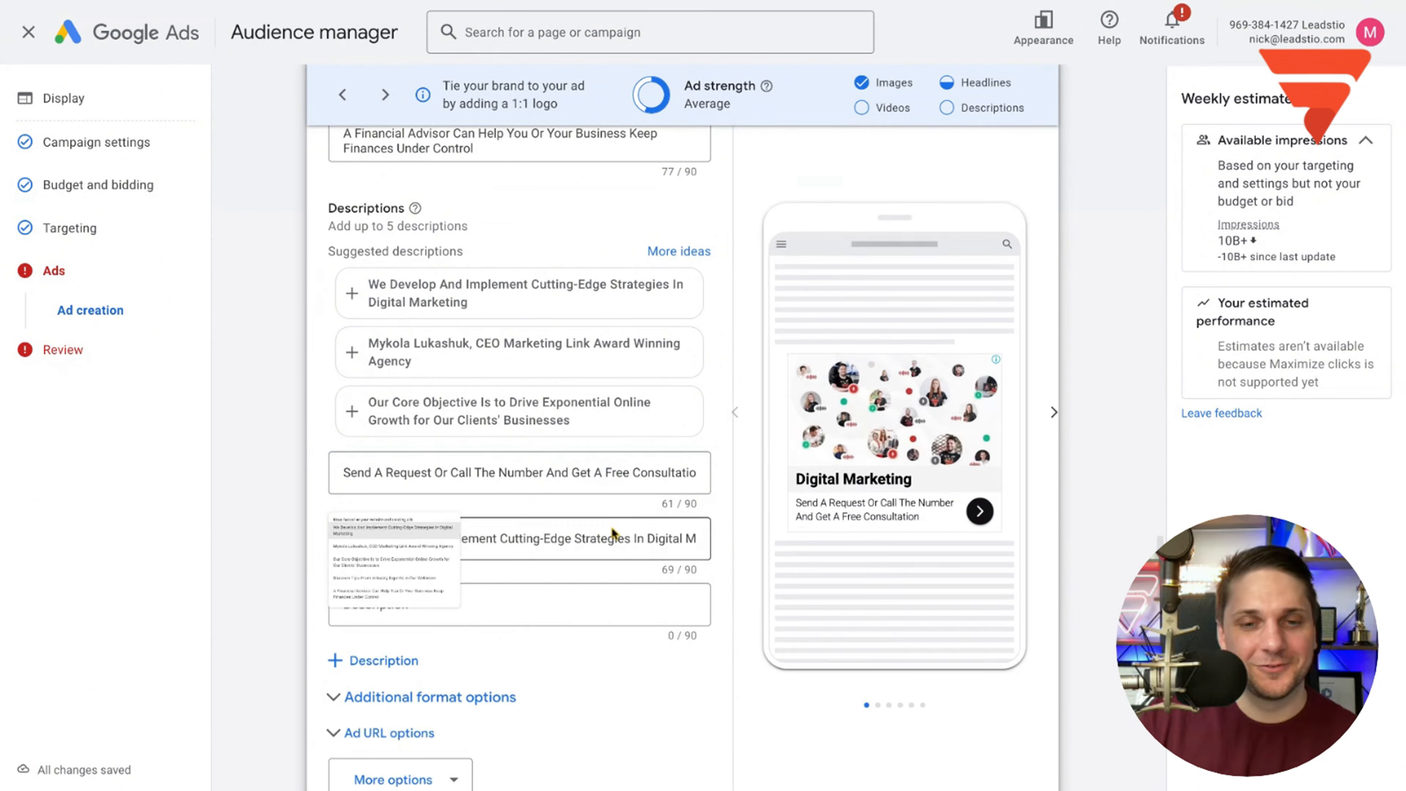
{"action": "scroll", "coordinate": [520, 526], "scroll_direction": "down", "scroll_amount": 3}
{"action": "left_click", "coordinate": [408, 513]}
{"action": "left_click", "coordinate": [402, 460]}
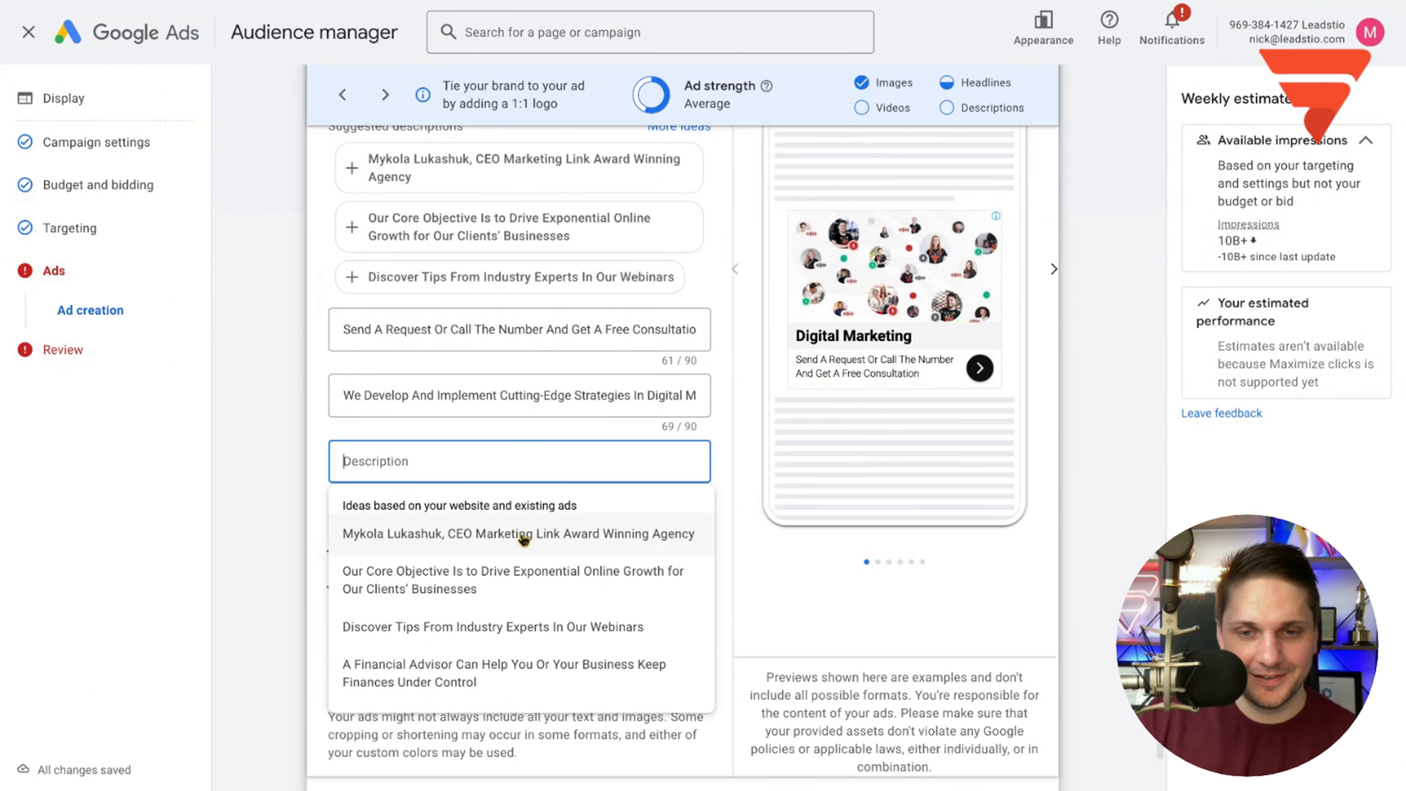
{"action": "left_click", "coordinate": [523, 535]}
{"action": "left_click", "coordinate": [417, 526]}
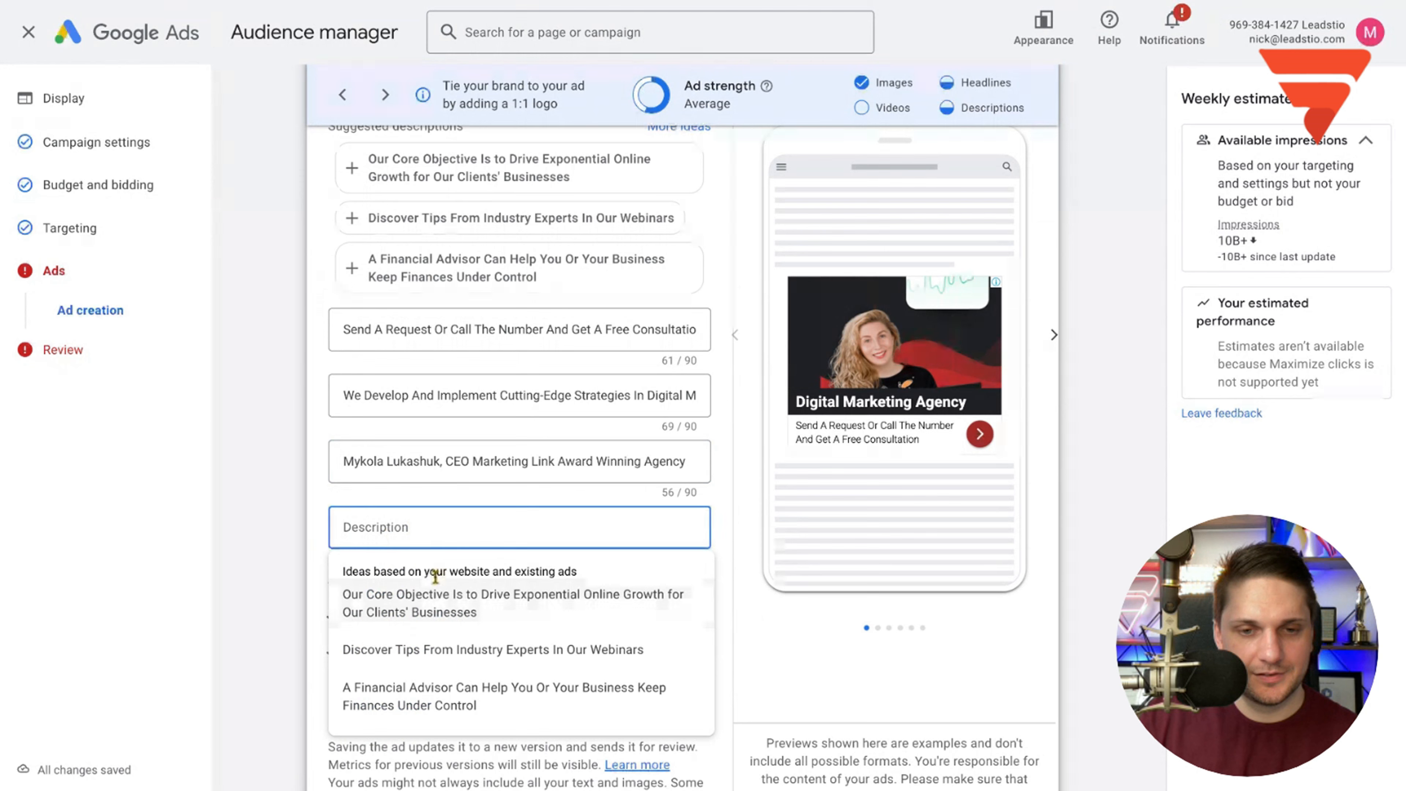
{"action": "left_click", "coordinate": [474, 609]}
{"action": "scroll", "coordinate": [955, 595], "scroll_direction": "down", "scroll_amount": 3}
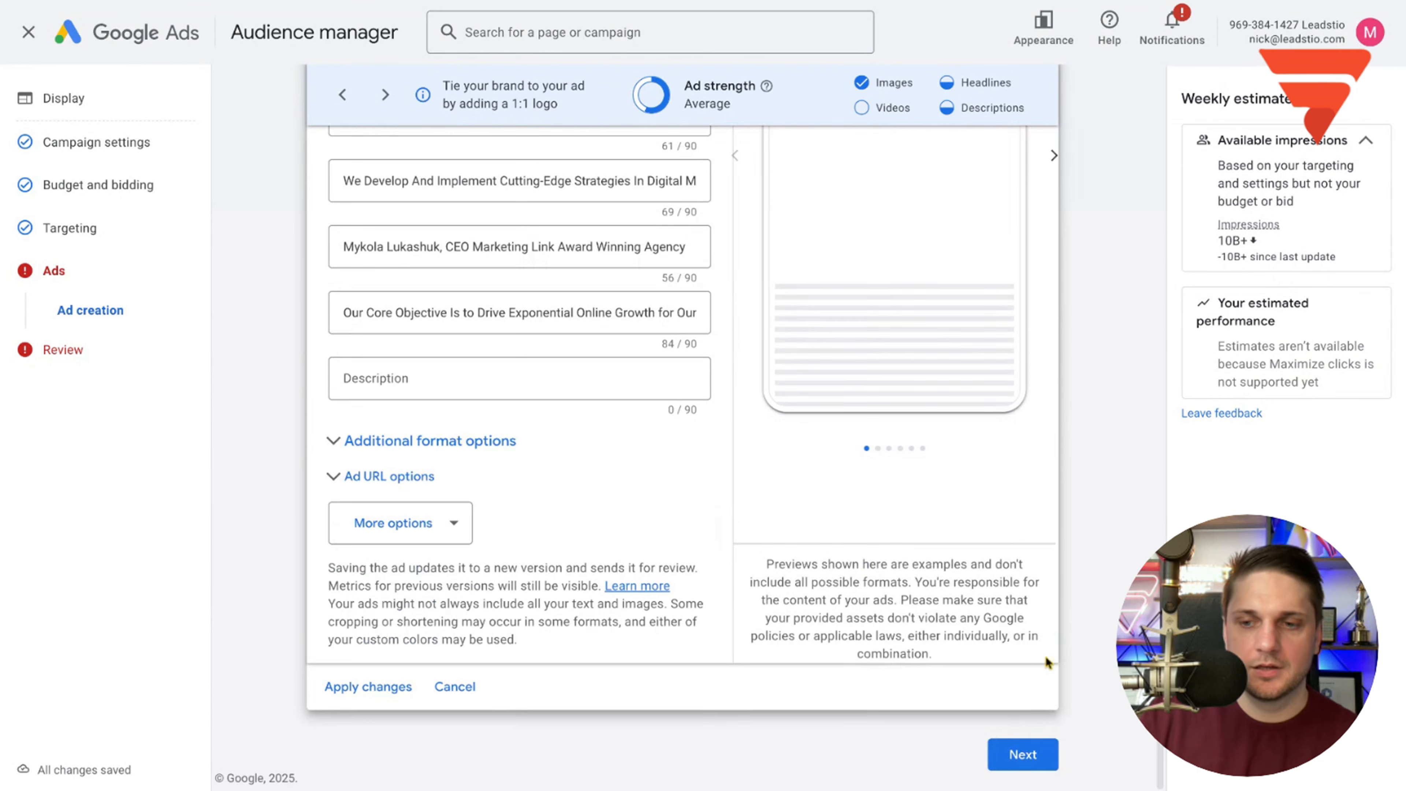
{"action": "left_click", "coordinate": [1033, 756]}
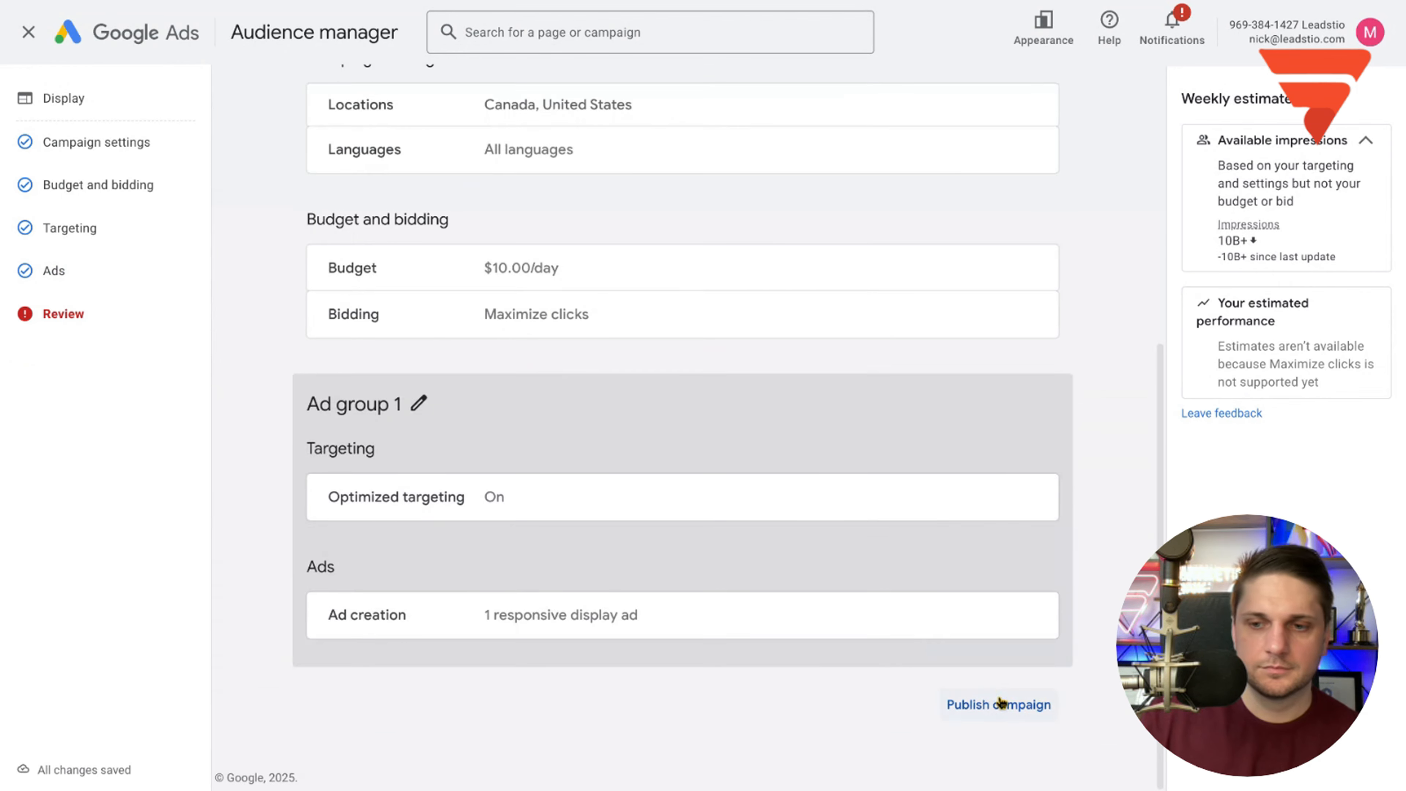
- Publish the campaign despite the missing information and confirm setup with the Google tag found on the website
{"action": "left_click", "coordinate": [1001, 703]}
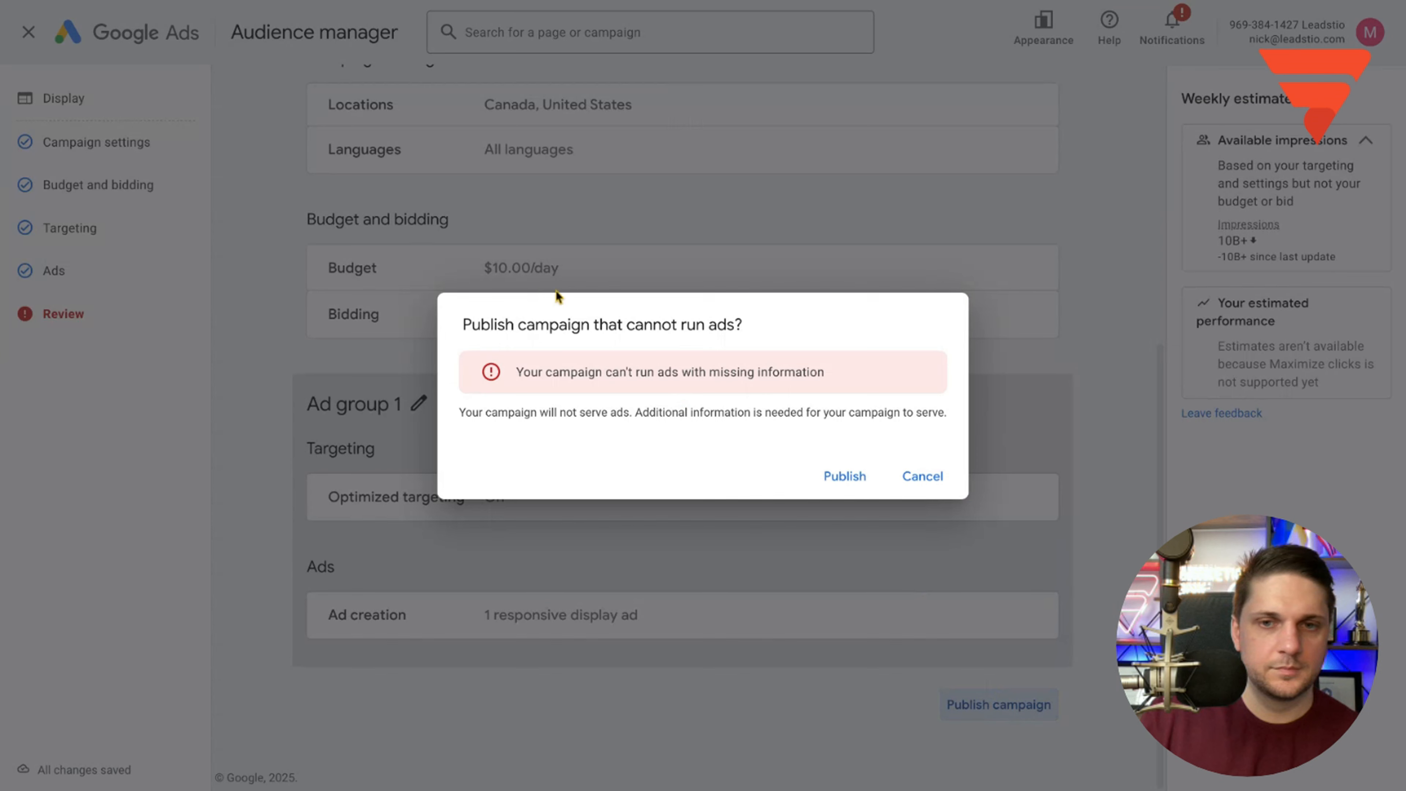
{"action": "left_click", "coordinate": [850, 481]}
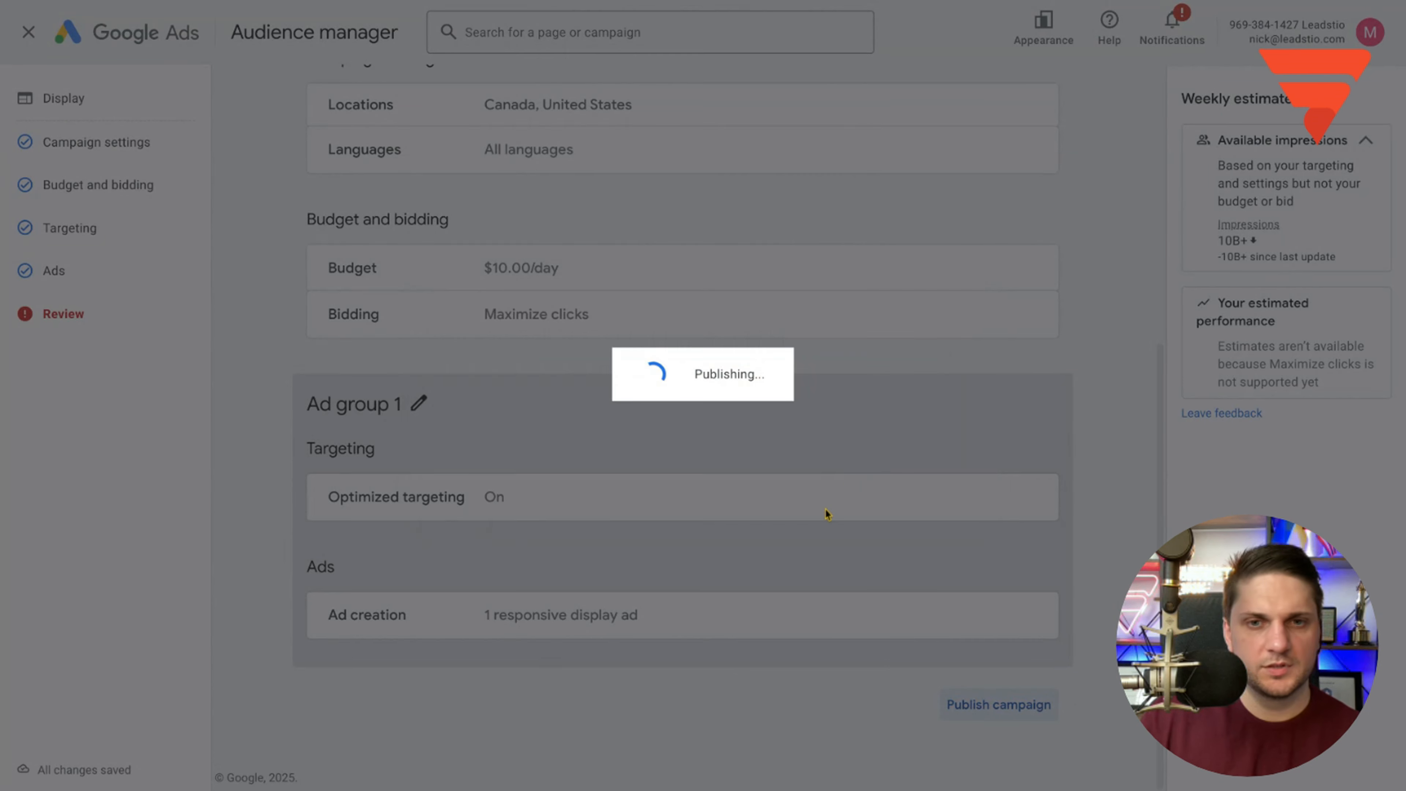
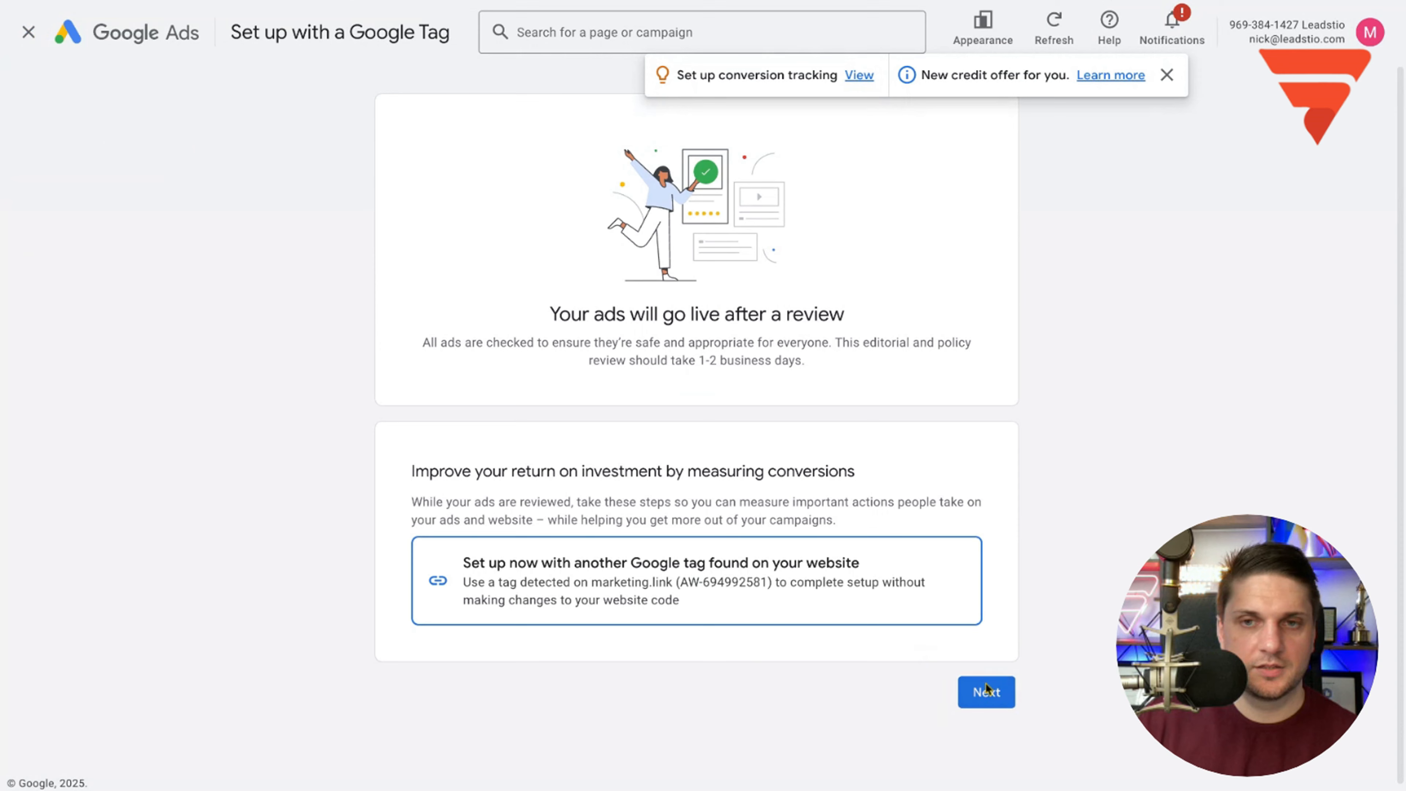
{"action": "left_click", "coordinate": [983, 686]}
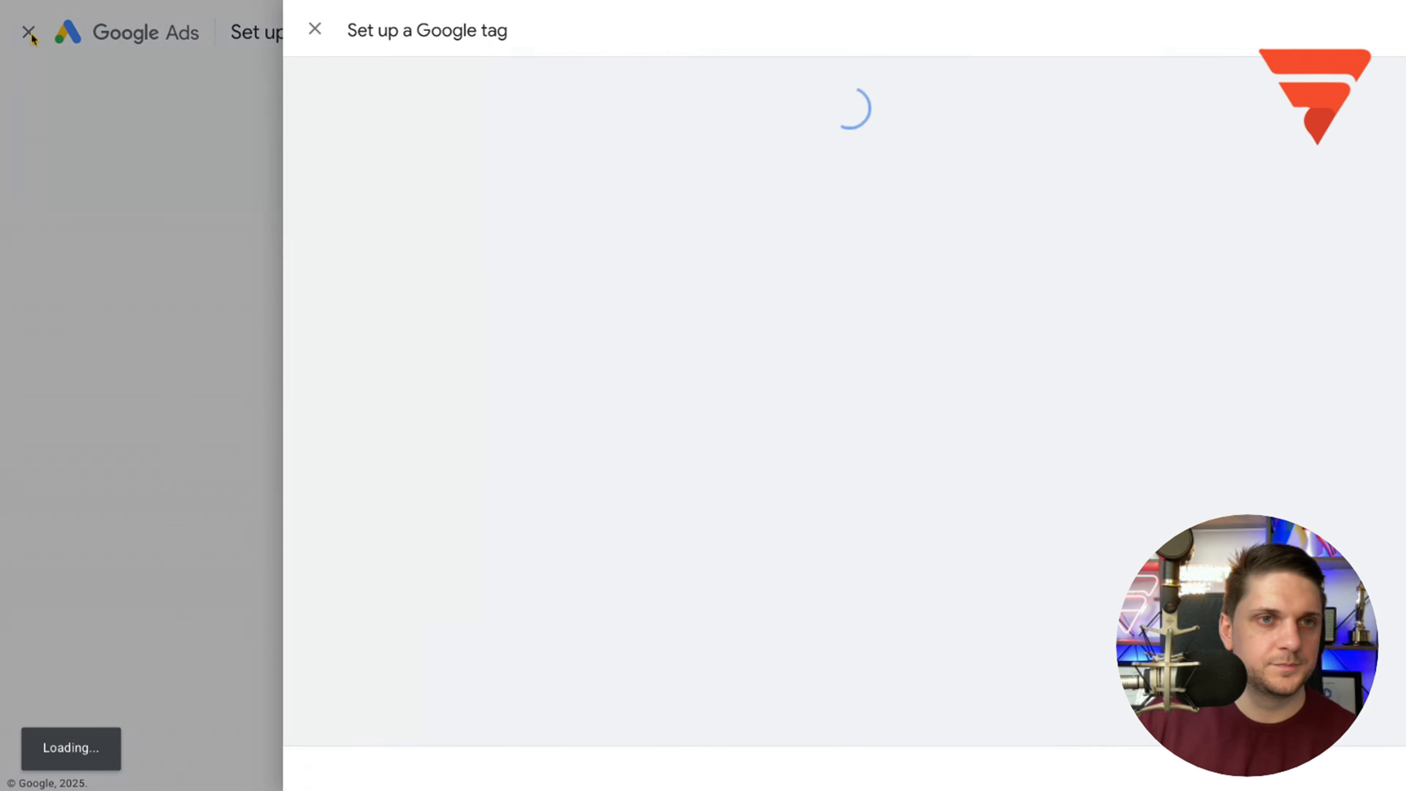
{"action": "left_click", "coordinate": [340, 766]}
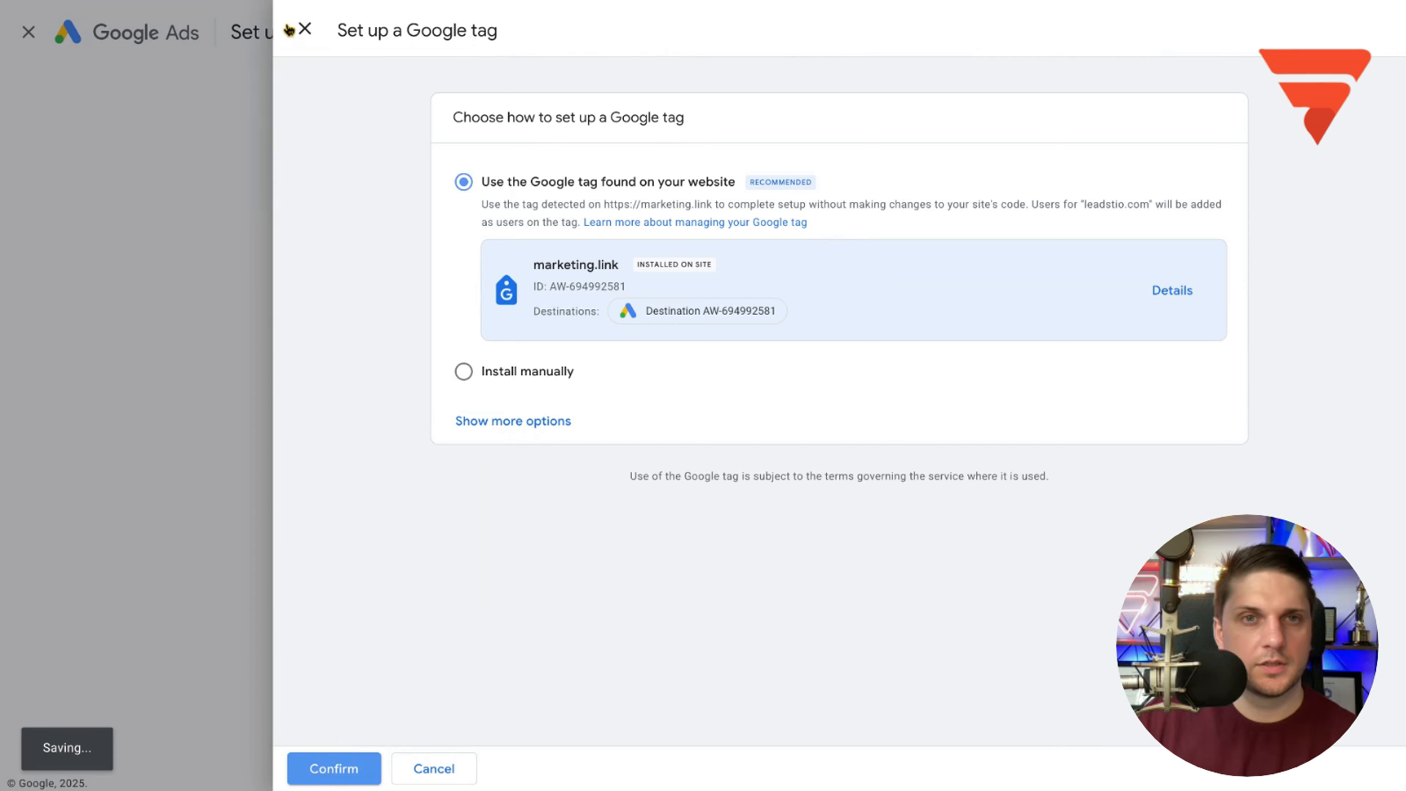
{"action": "left_click", "coordinate": [302, 29]}
{"action": "left_click", "coordinate": [932, 222]}
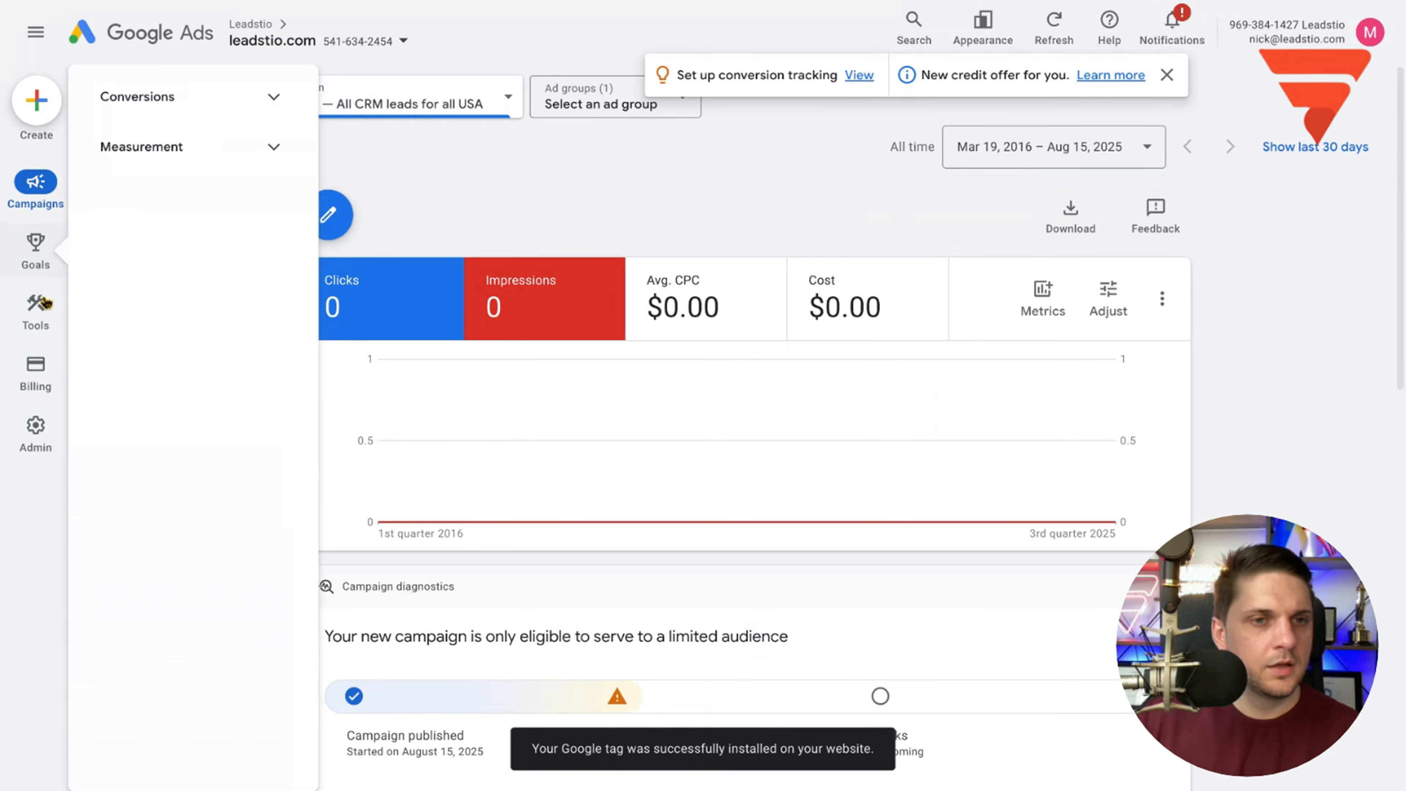
- Open the audience manager and start a new custom combination segment
{"action": "mouse_move", "coordinate": [36, 310]}
{"action": "left_click", "coordinate": [210, 199]}
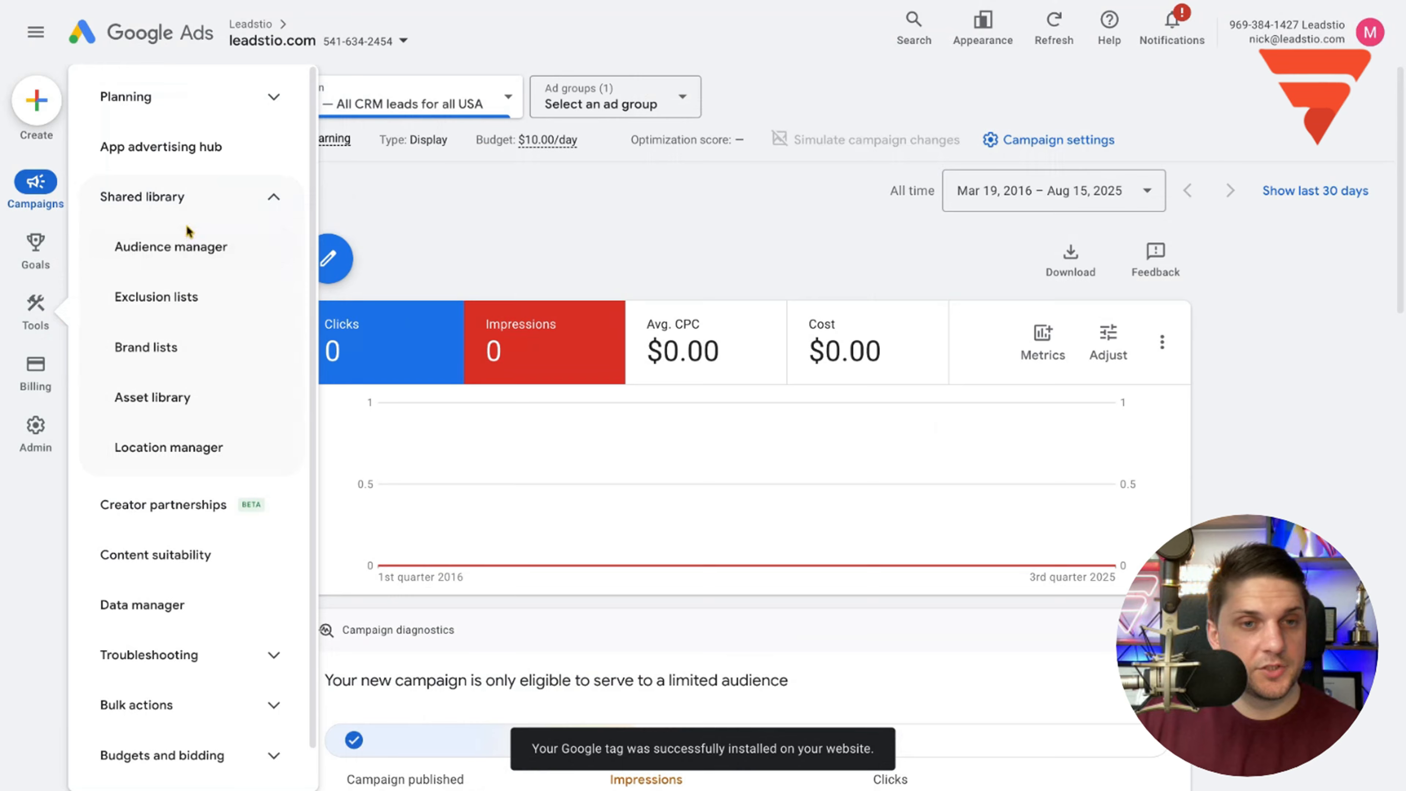
{"action": "left_click", "coordinate": [187, 249]}
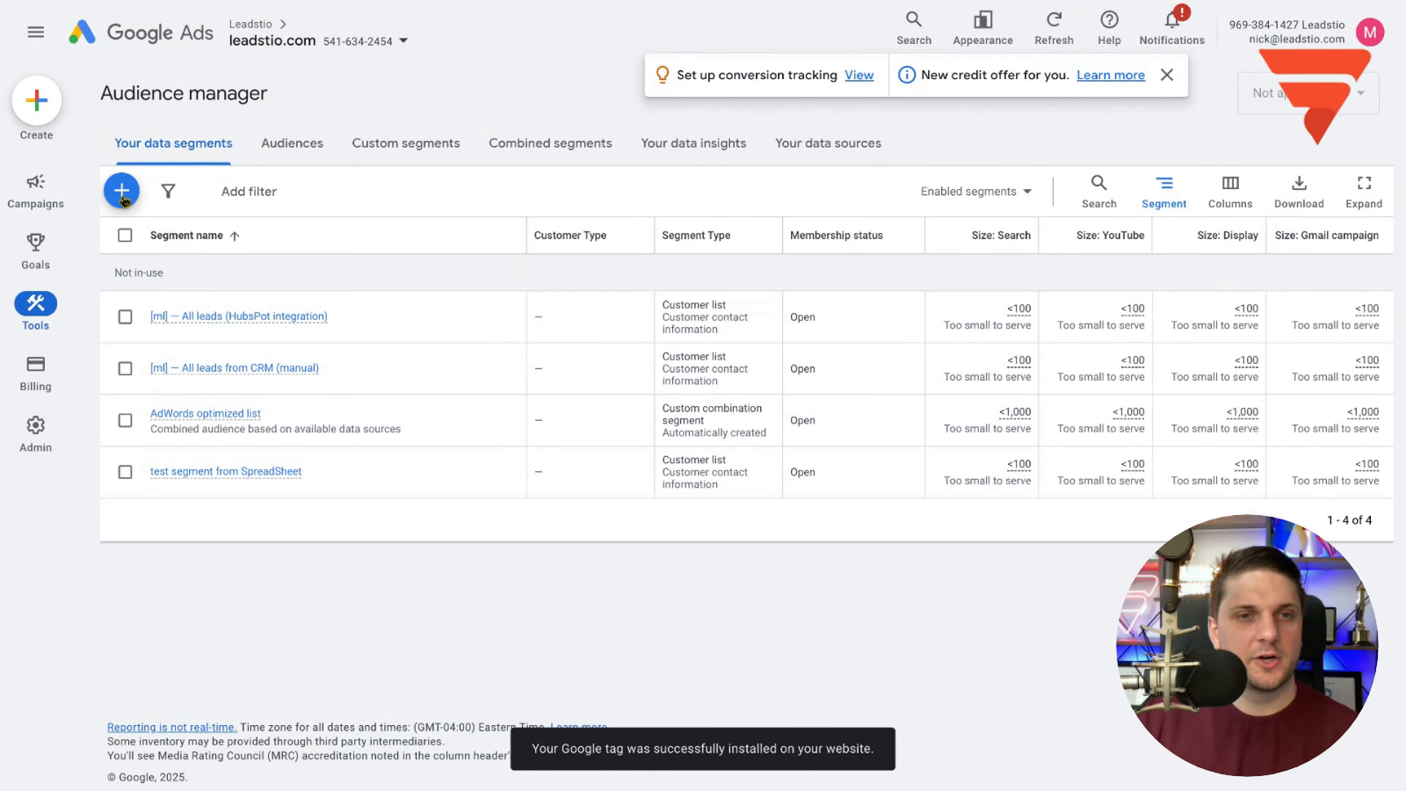
{"action": "left_click", "coordinate": [118, 204]}
{"action": "left_click", "coordinate": [245, 460]}
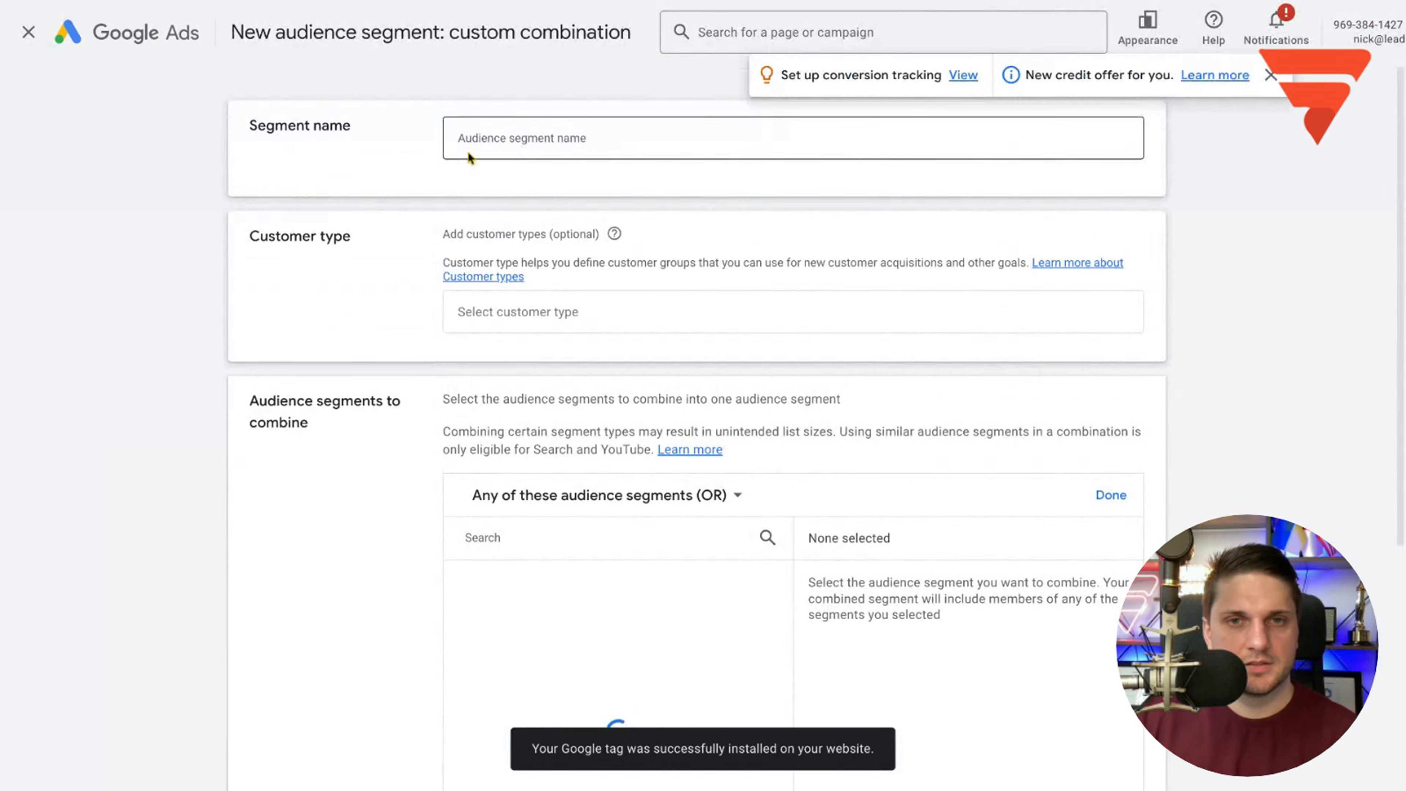
- Name the new segment "[ml] — All leads from CRM, auto and manual"
{"action": "left_click", "coordinate": [471, 142]}
{"action": "type", "text": "["}
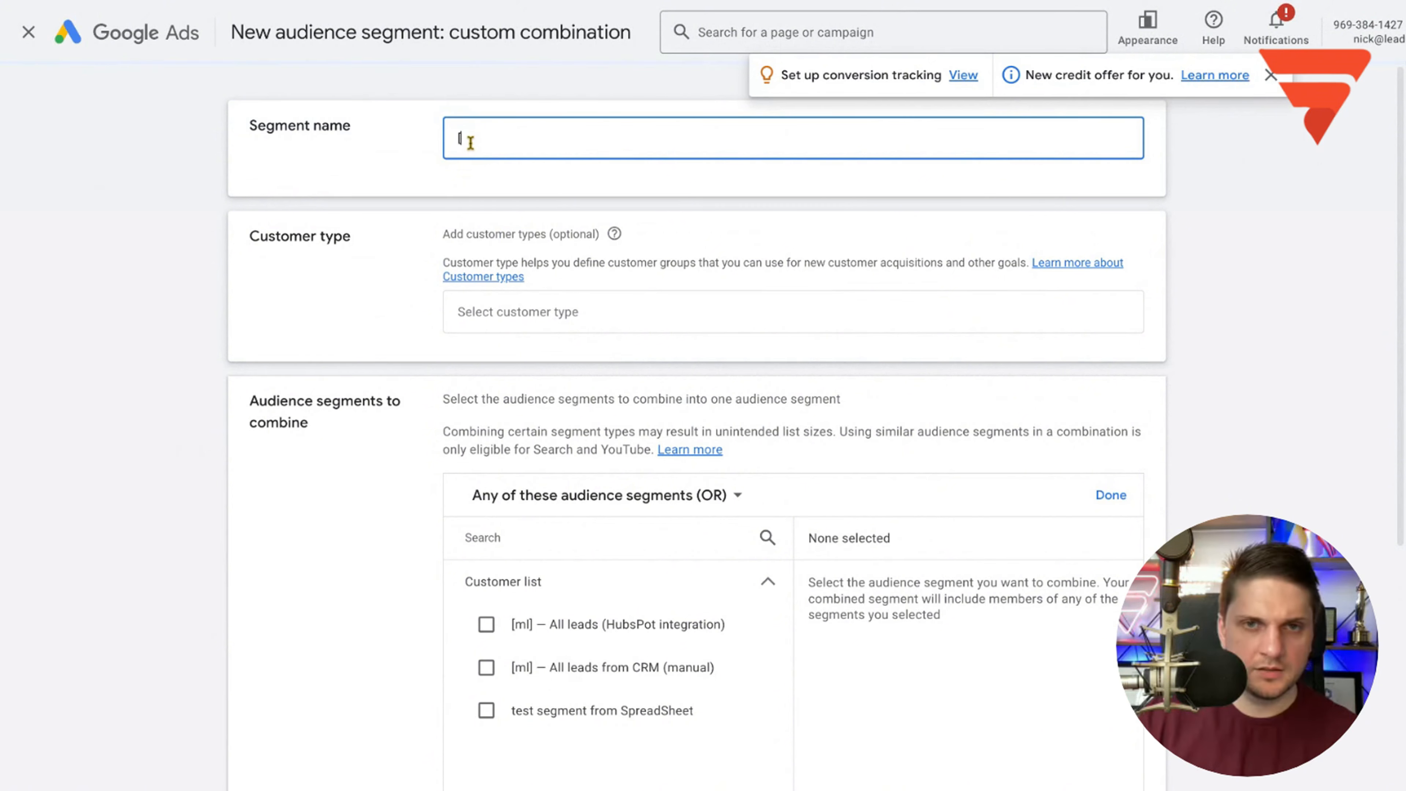
{"action": "key", "text": "BackSpace"}
{"action": "type", "text": "p"}
{"action": "key", "text": "BackSpace"}
{"action": "type", "text": "[m"}
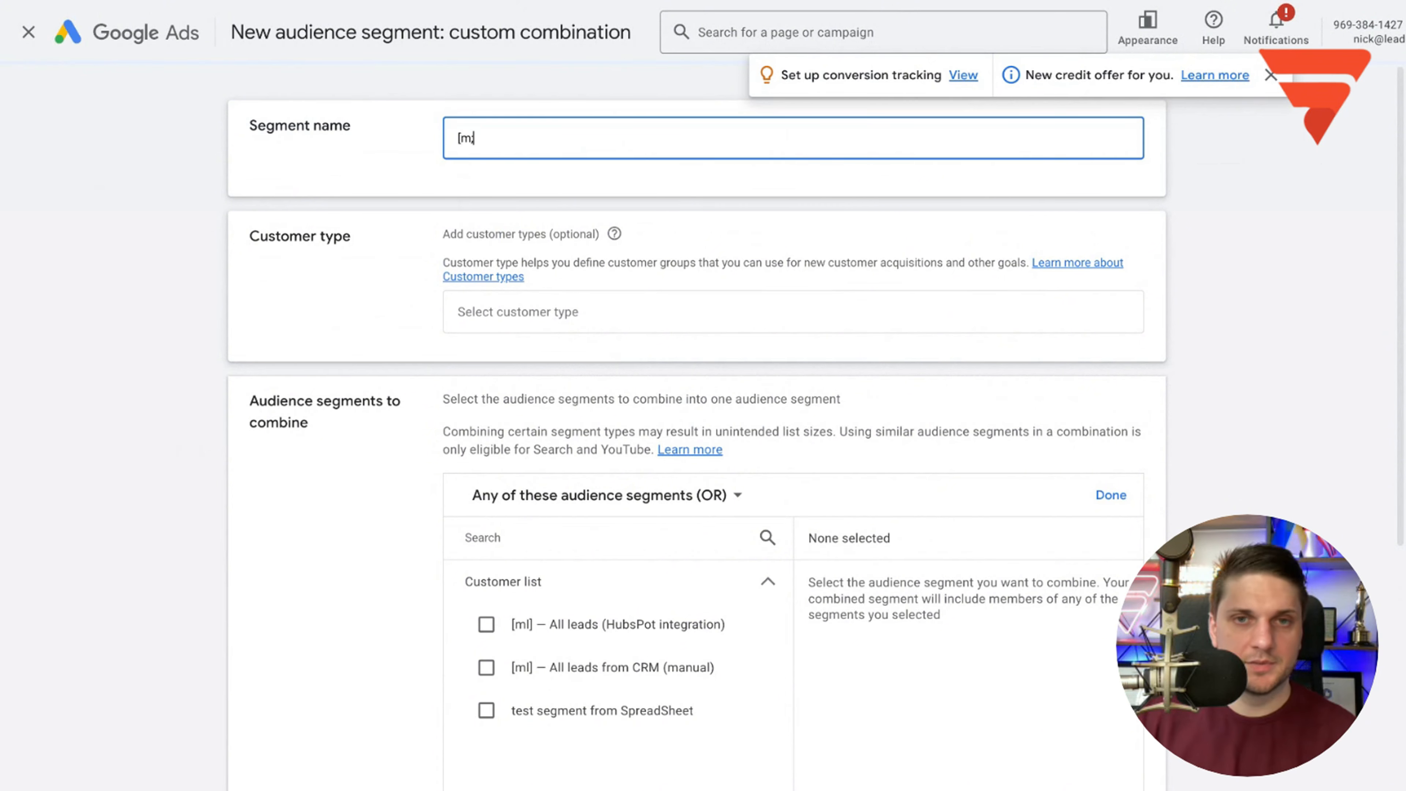
{"action": "type", "text": "l"}
{"action": "type", "text": " — All leads from CRM]"}
{"action": "type", "text": ", a"}
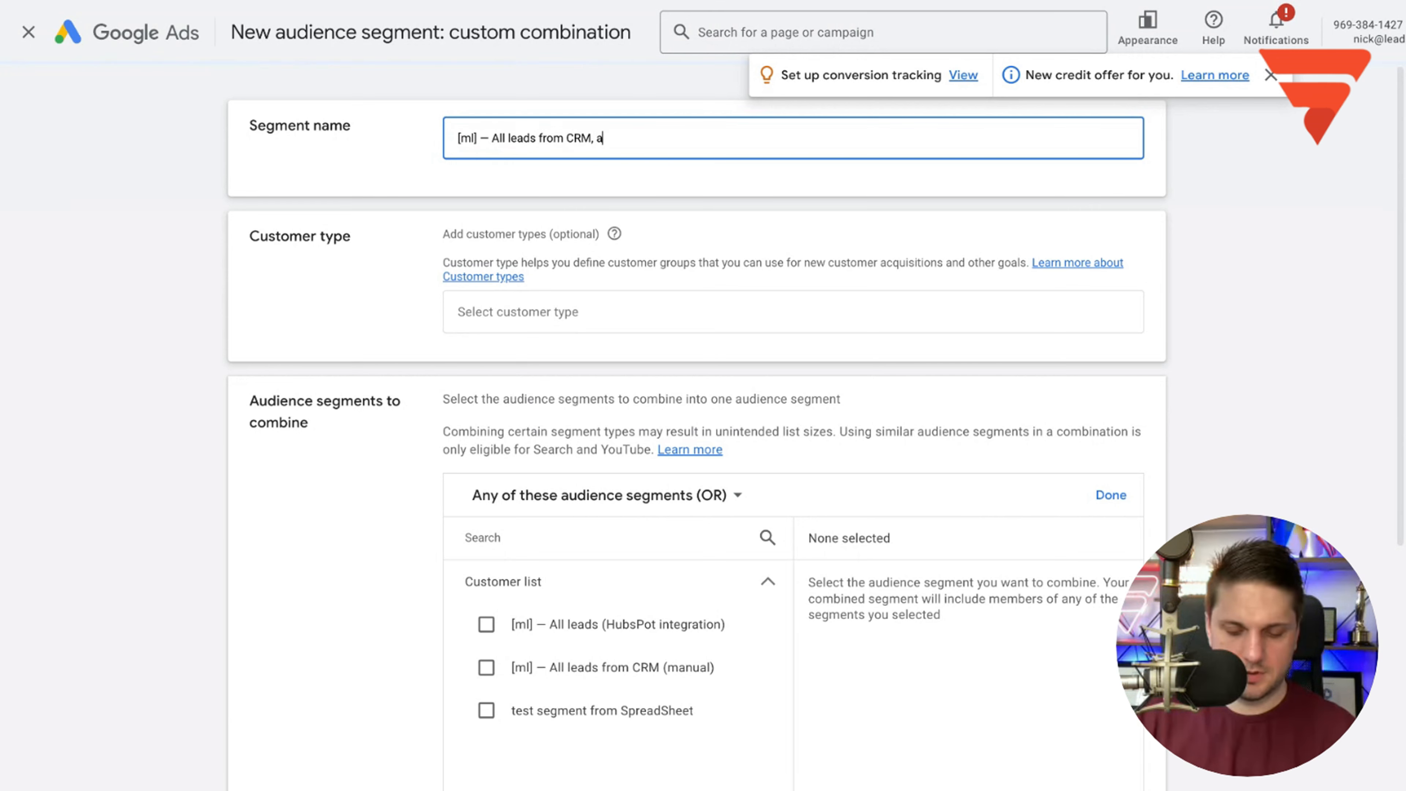
{"action": "type", "text": "uto and man"}
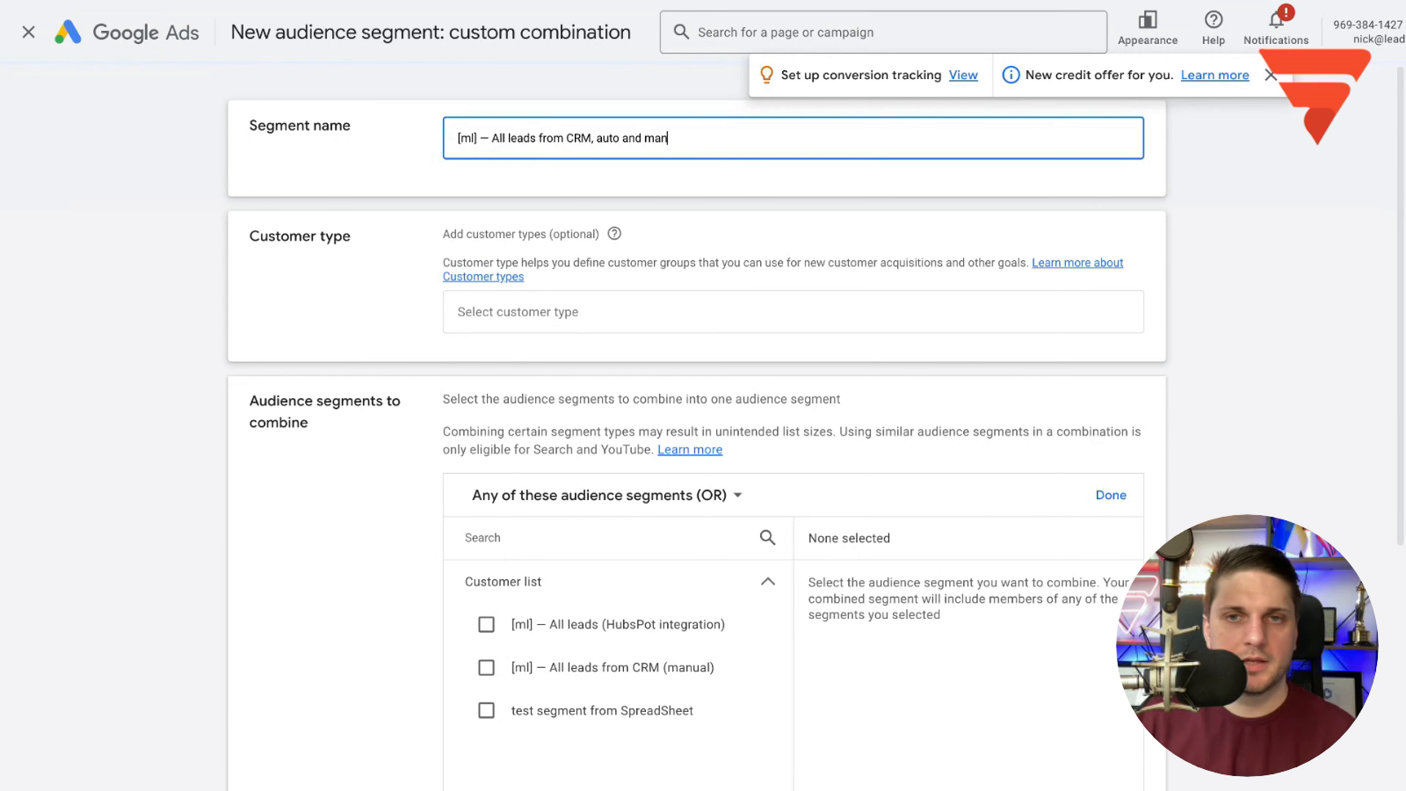
{"action": "type", "text": "ual"}
- Combine the "[ml] — All leads (HubSpot integration)" and "[ml] — All leads from CRM (manual)" lists with OR and create the segment
{"action": "scroll", "coordinate": [486, 609], "scroll_direction": "down", "scroll_amount": 1}
{"action": "left_click", "coordinate": [485, 607]}
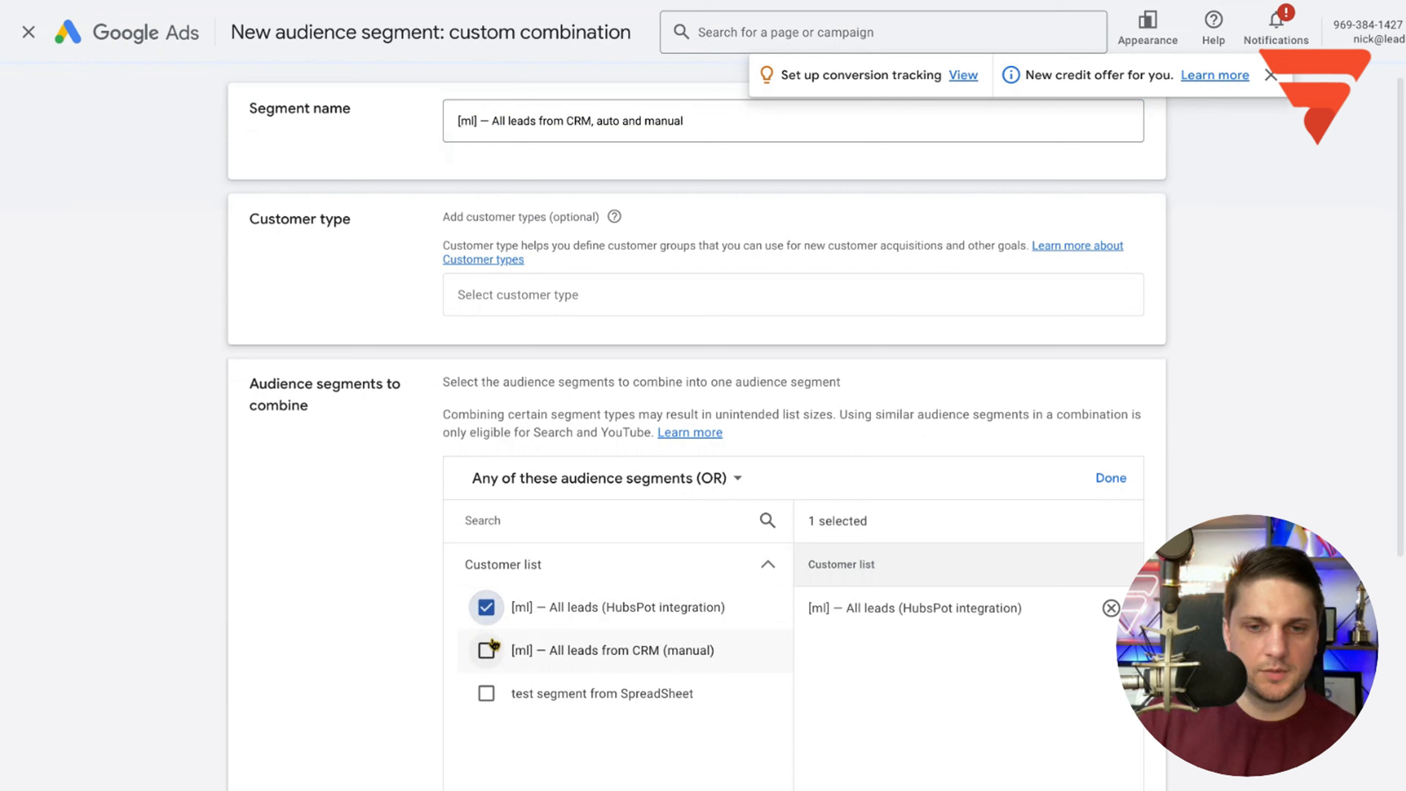
{"action": "left_click", "coordinate": [487, 649]}
{"action": "scroll", "coordinate": [504, 659], "scroll_direction": "down", "scroll_amount": 5}
{"action": "left_click", "coordinate": [471, 636]}
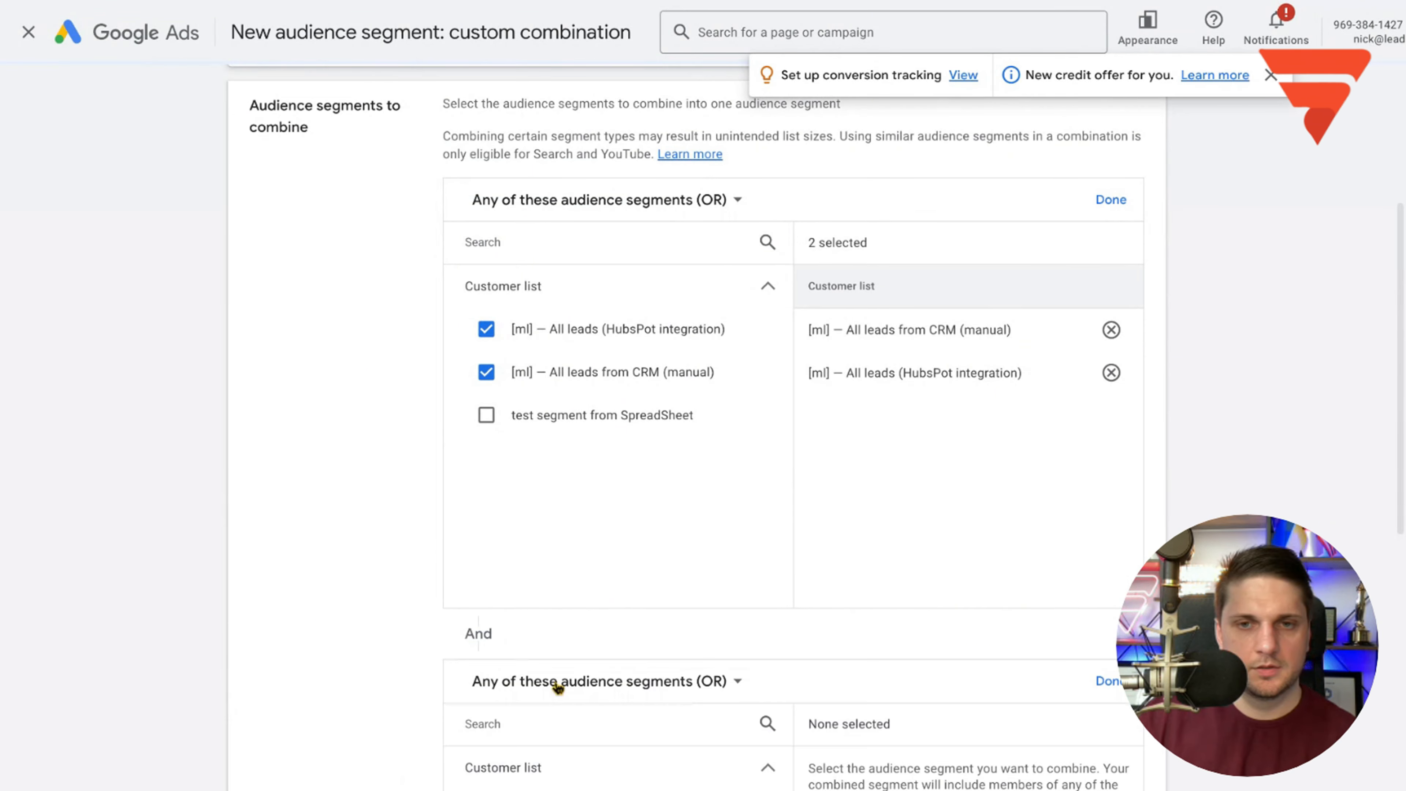
{"action": "left_click", "coordinate": [1104, 680]}
{"action": "left_click", "coordinate": [685, 201]}
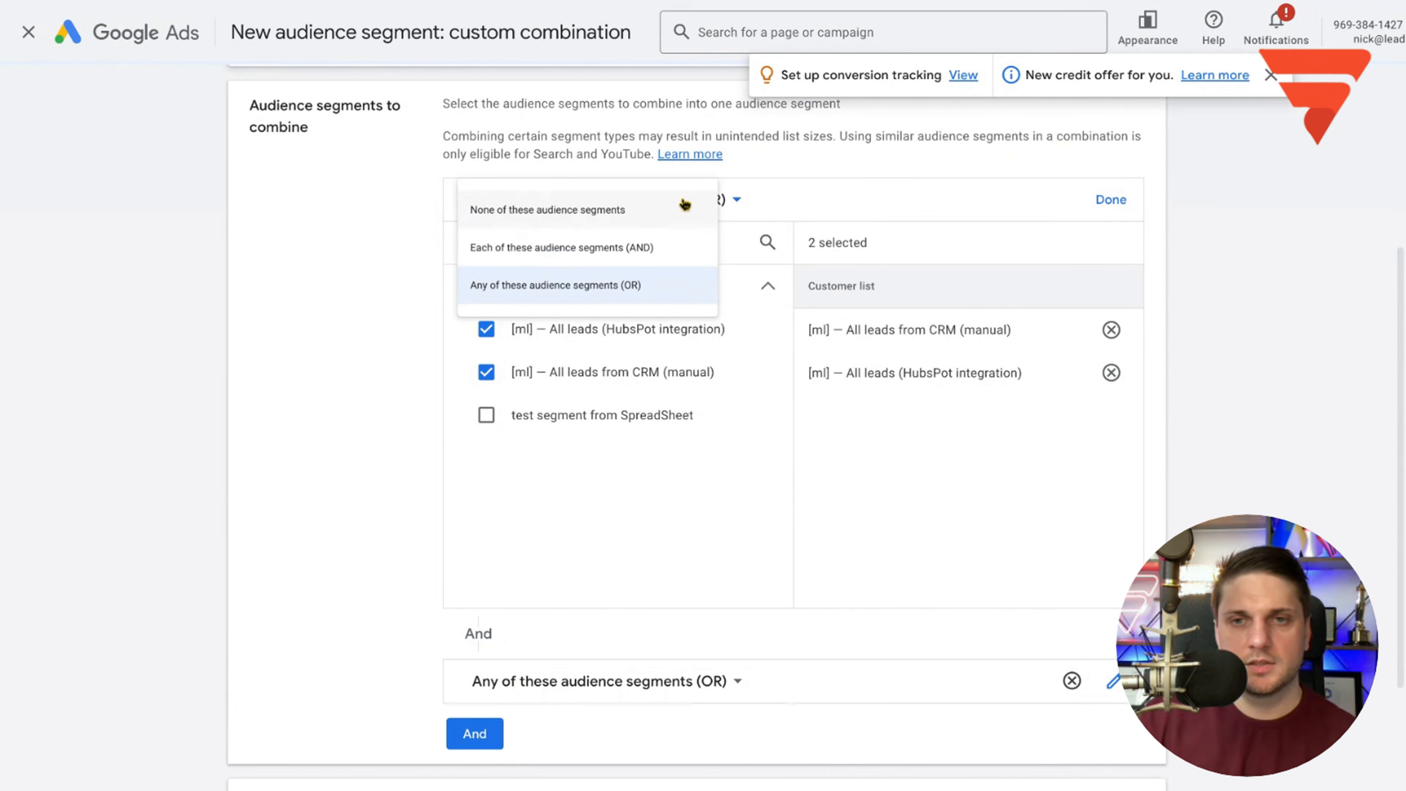
{"action": "left_click", "coordinate": [638, 299]}
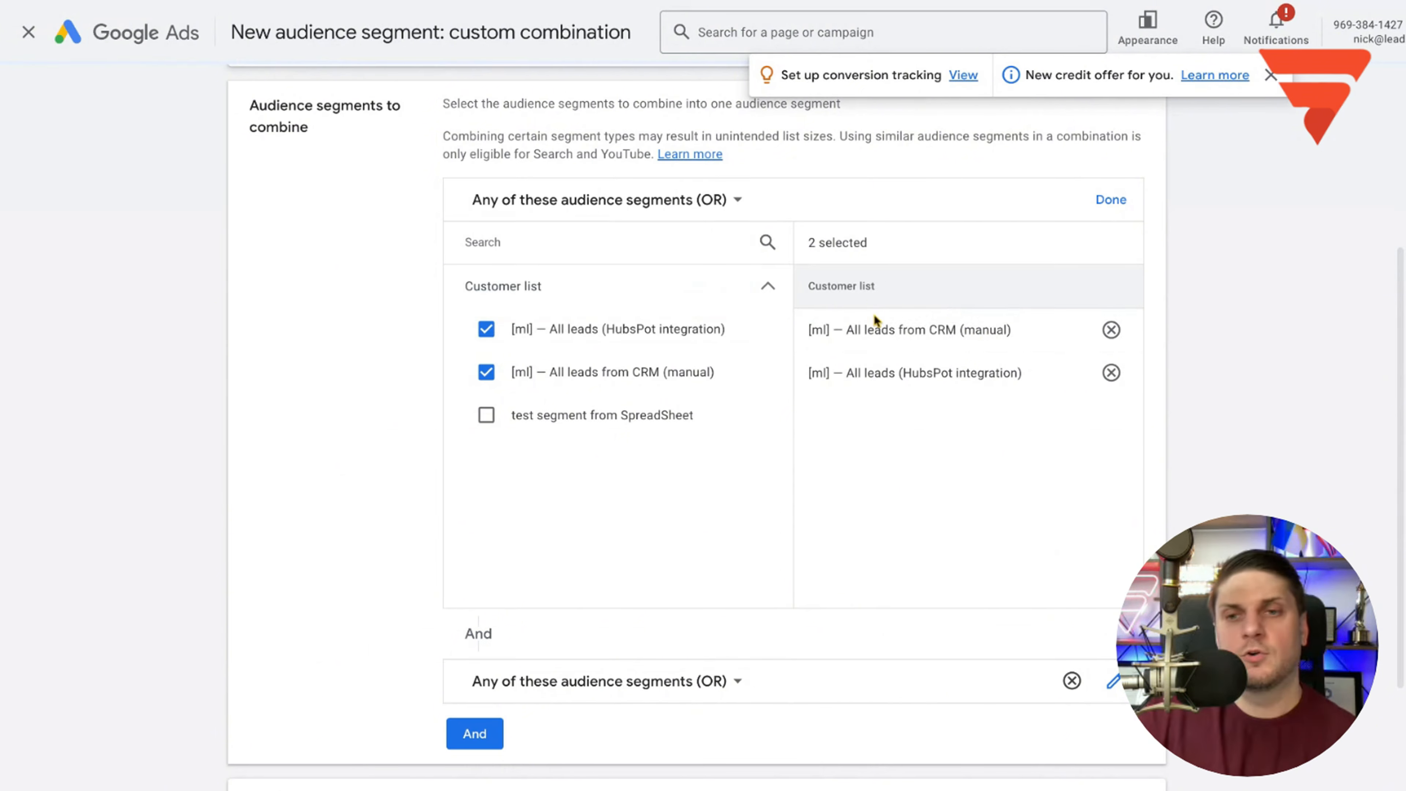
{"action": "scroll", "coordinate": [881, 521], "scroll_direction": "down", "scroll_amount": 3}
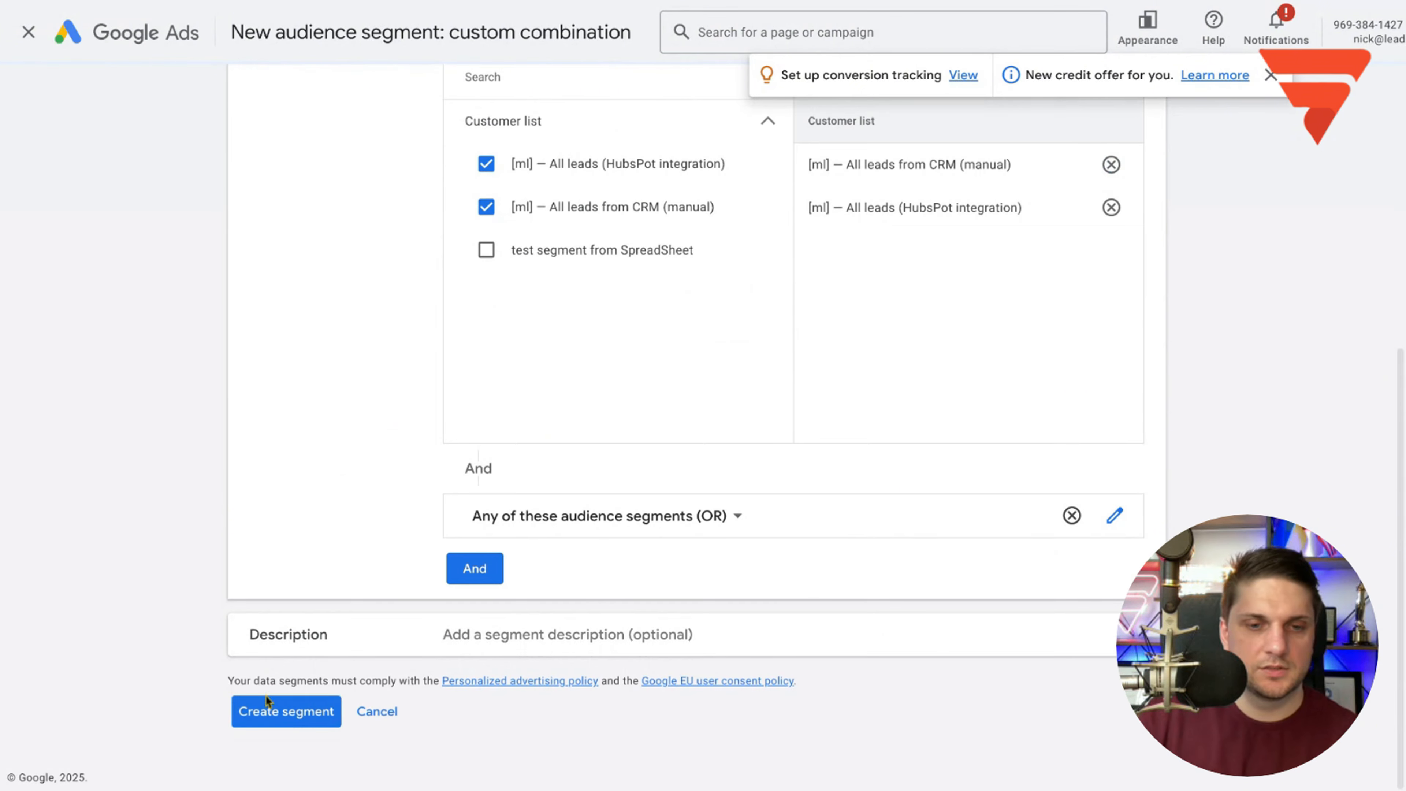
{"action": "left_click", "coordinate": [266, 699]}
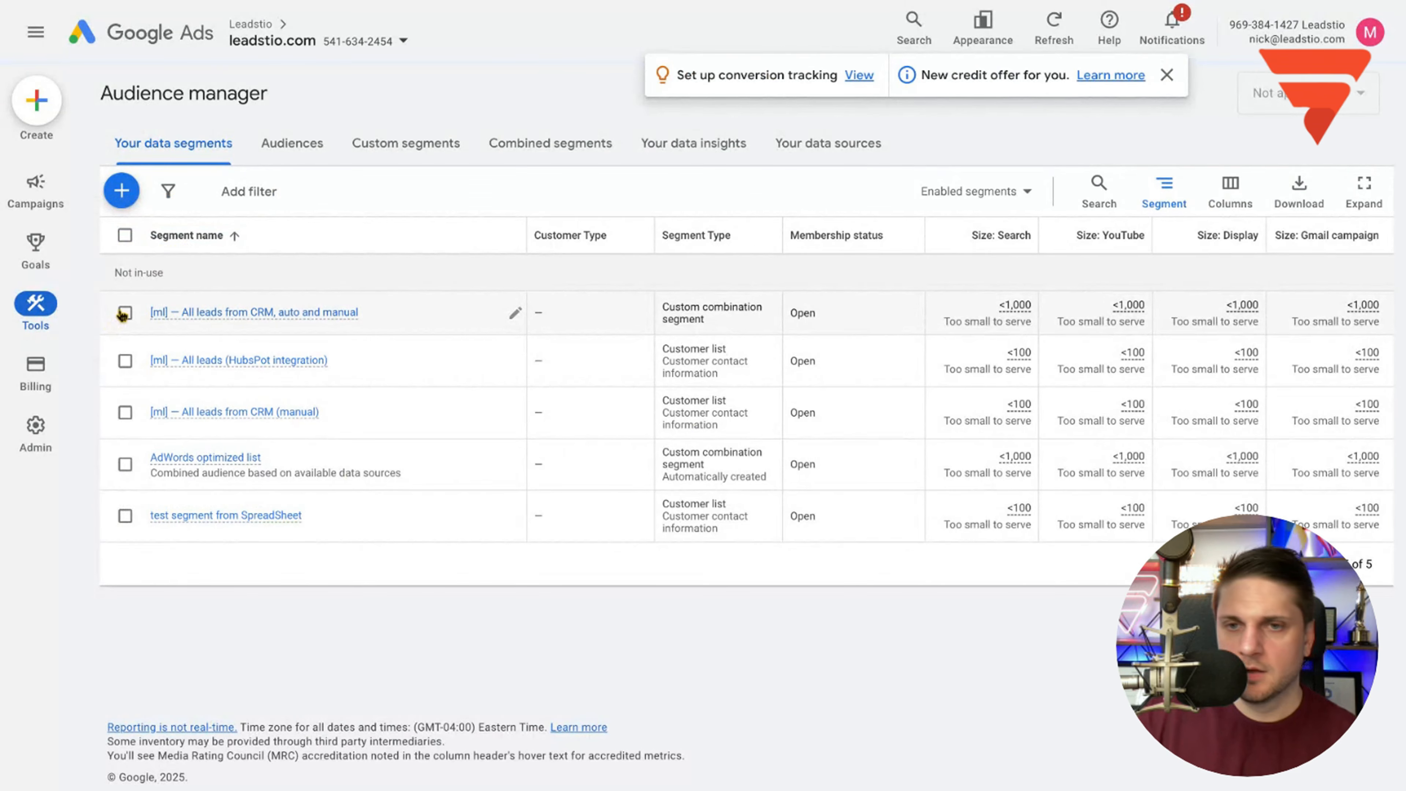
- Select the "[ml] — All leads from CRM, auto and manual" segment and try to add it to a campaign
{"action": "left_click", "coordinate": [124, 313]}
{"action": "left_click", "coordinate": [259, 194]}
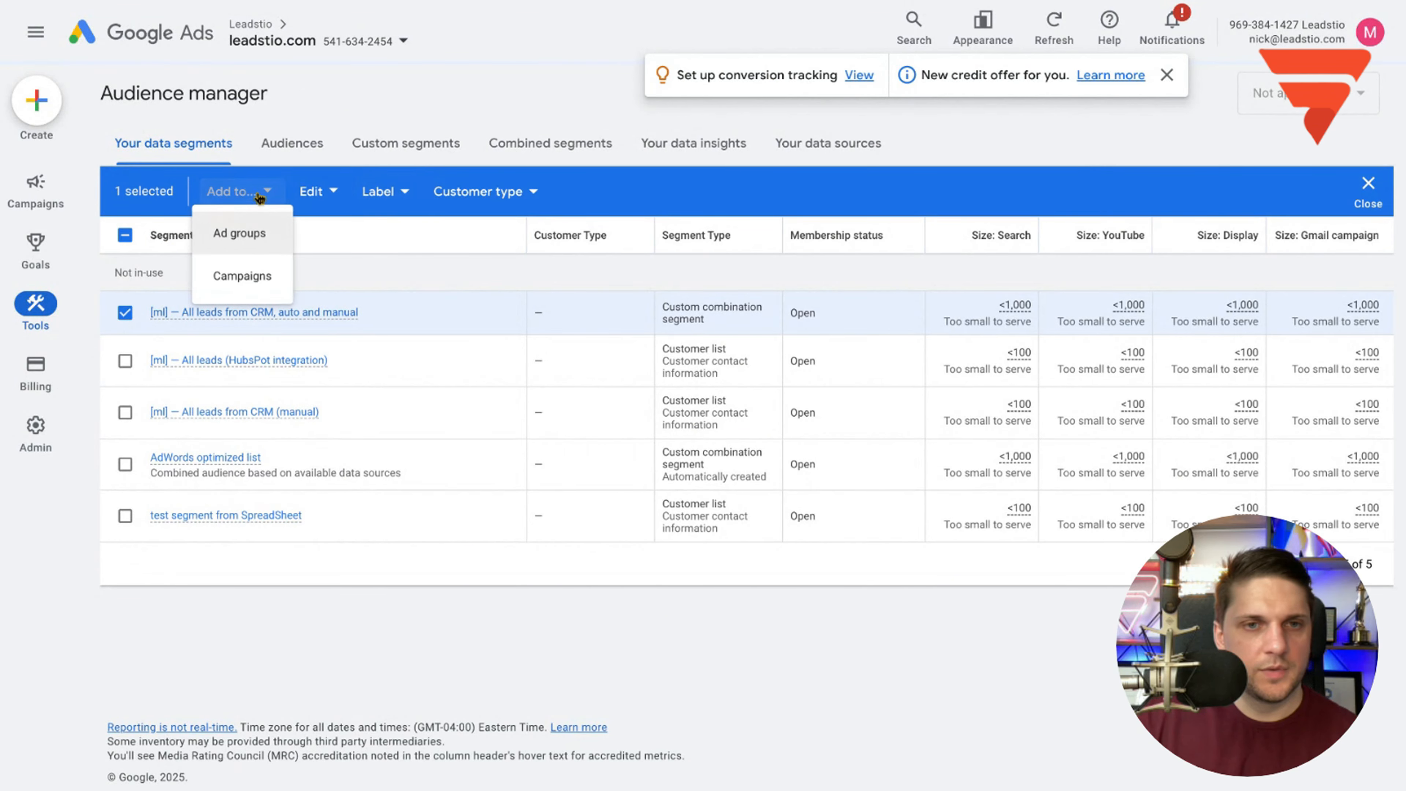
{"action": "left_click", "coordinate": [235, 271]}
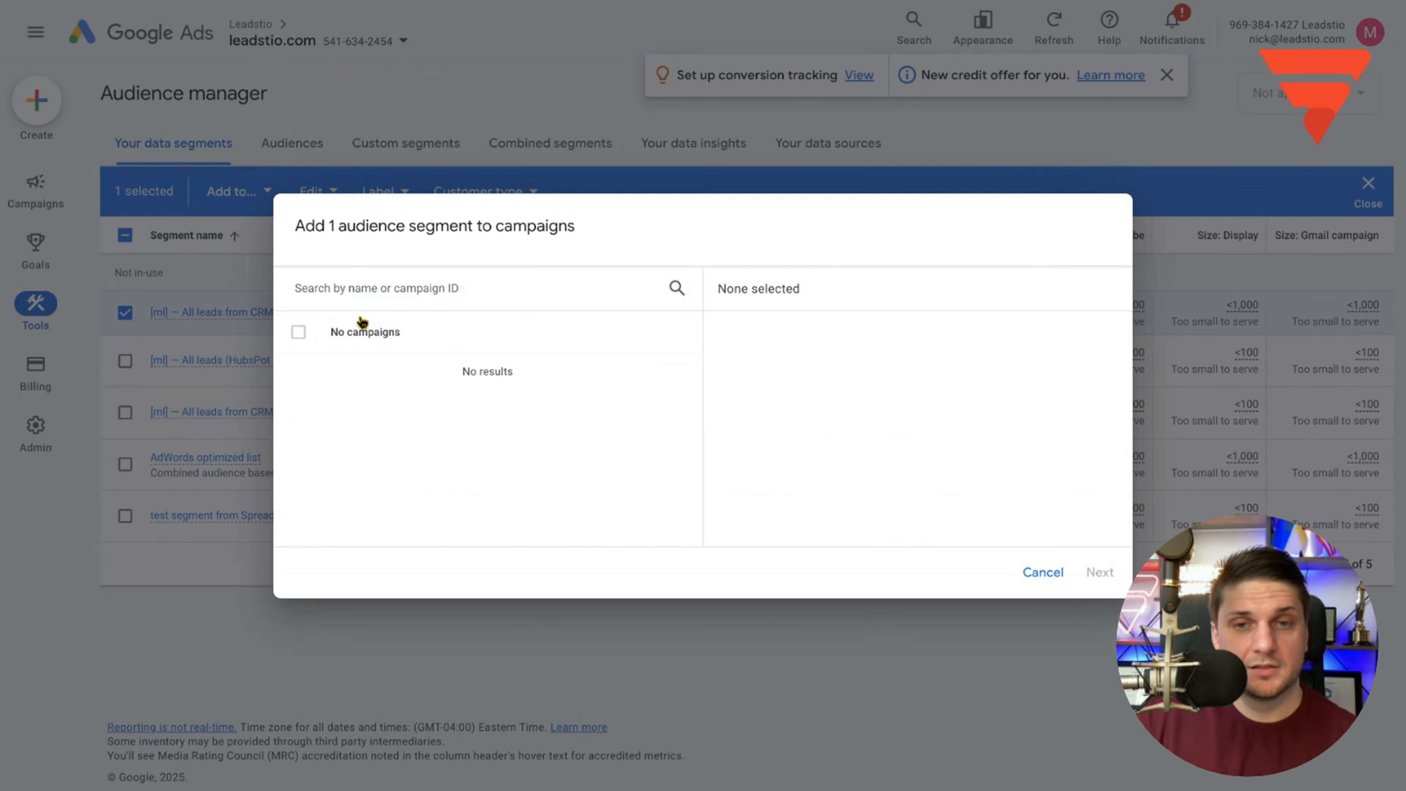
{"action": "left_click", "coordinate": [1044, 574]}
- Try to add the selected segment to Ad group 1 of the "[ml] — All CRM leads for all USA" campaign with the Observation setting
{"action": "left_click", "coordinate": [232, 192]}
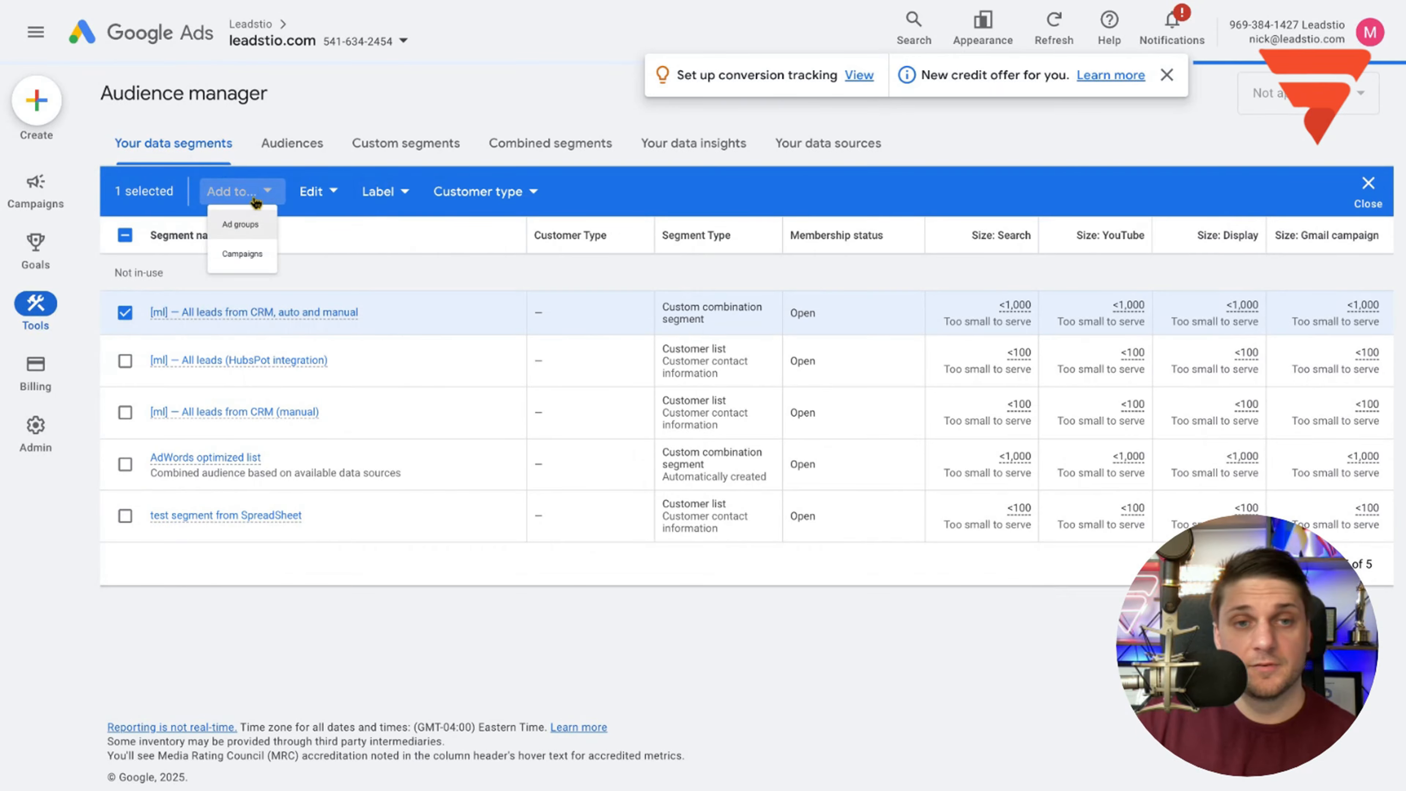
{"action": "left_click", "coordinate": [262, 237]}
{"action": "left_click", "coordinate": [404, 380]}
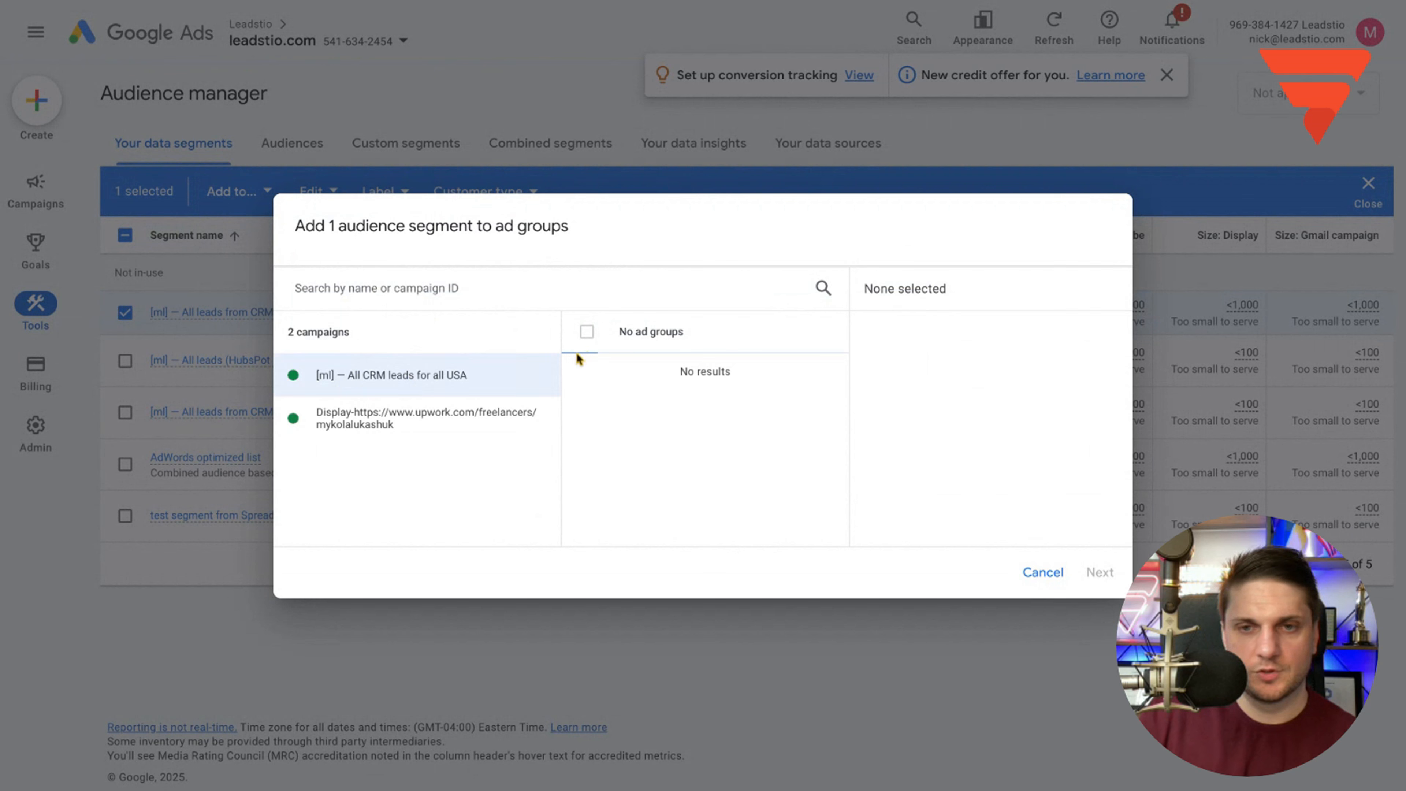
{"action": "left_click", "coordinate": [587, 375]}
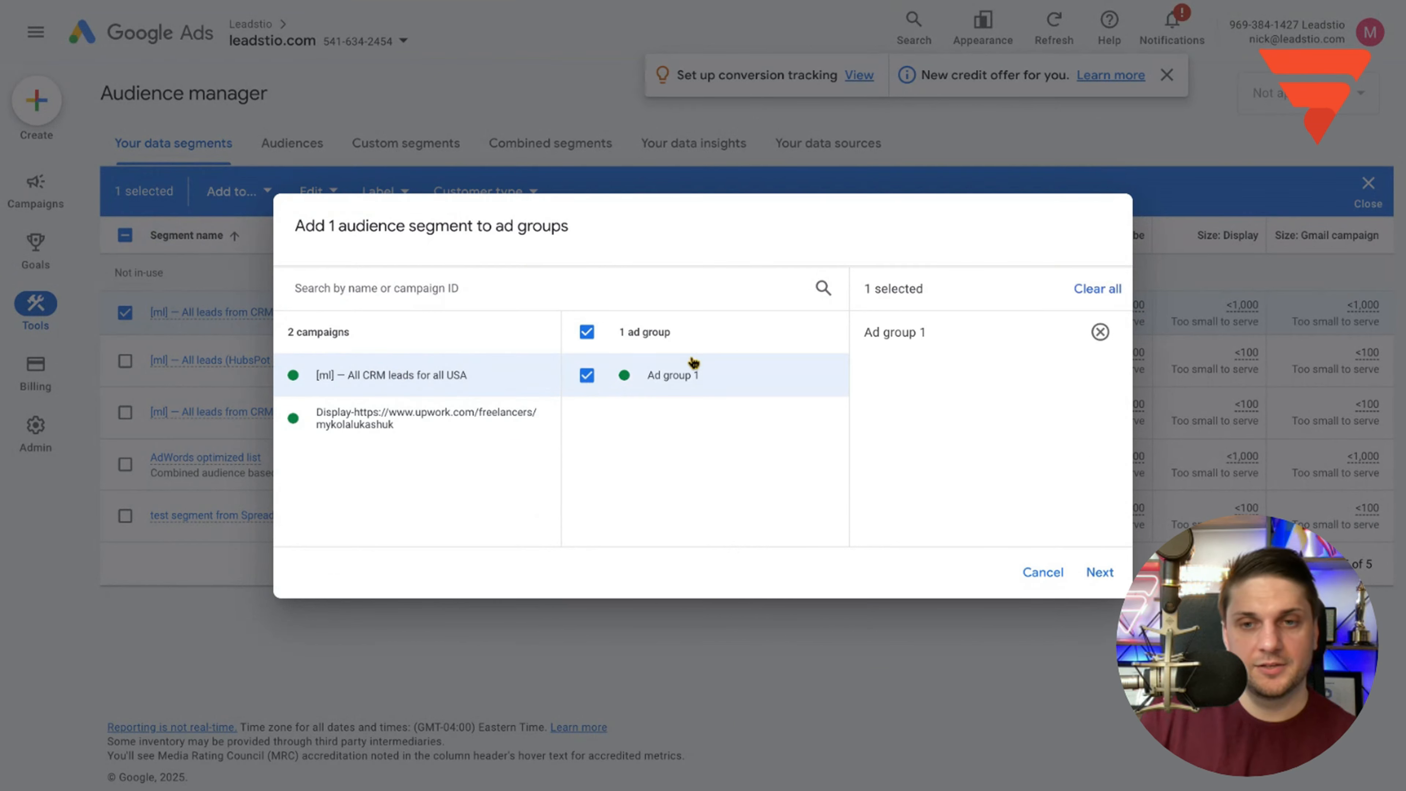
{"action": "left_click", "coordinate": [1099, 572]}
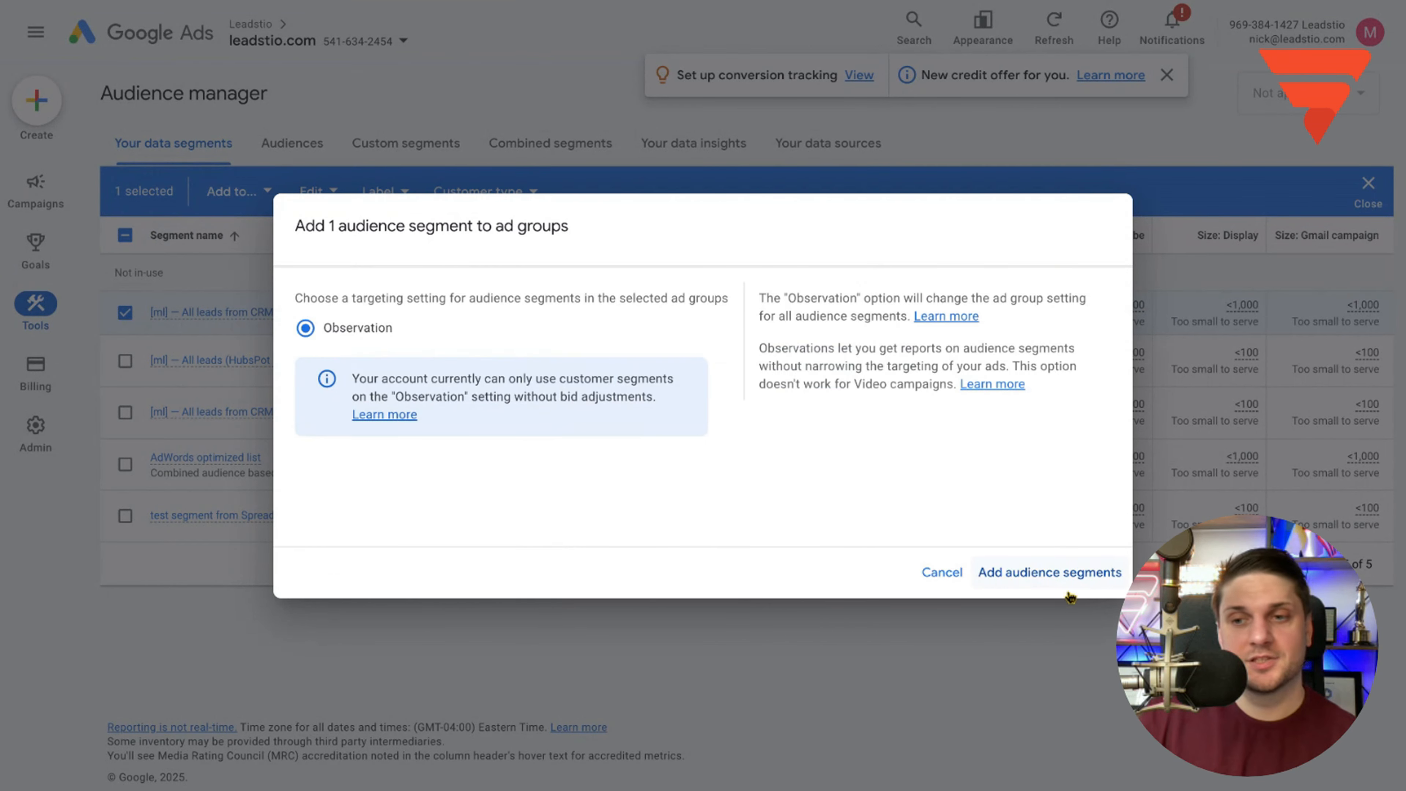
{"action": "left_click", "coordinate": [1052, 578]}
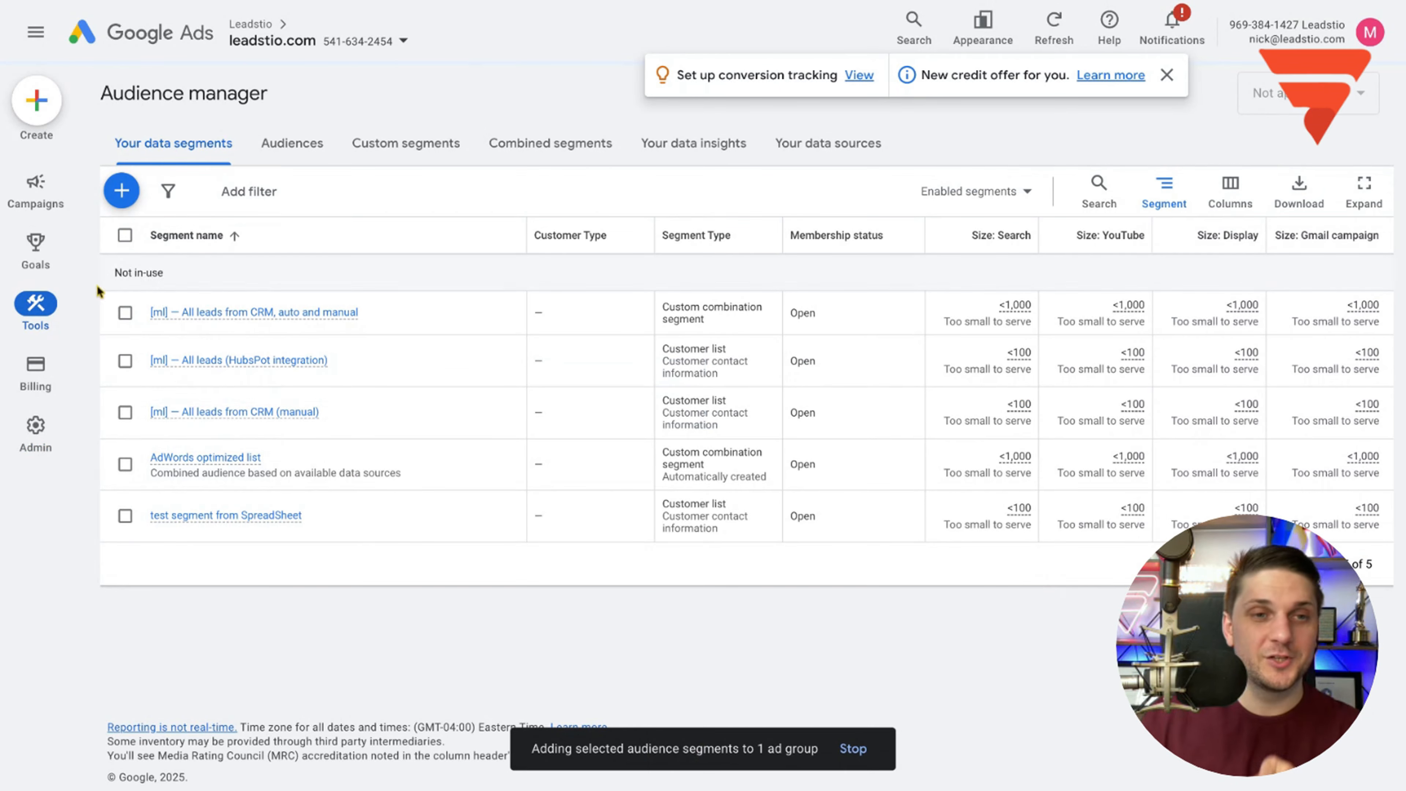
- Open the settings of Ad group 1 in the "[ml] — All CRM leads for all USA" campaign and expand the additional settings
{"action": "mouse_move", "coordinate": [49, 202]}
{"action": "left_click", "coordinate": [144, 249]}
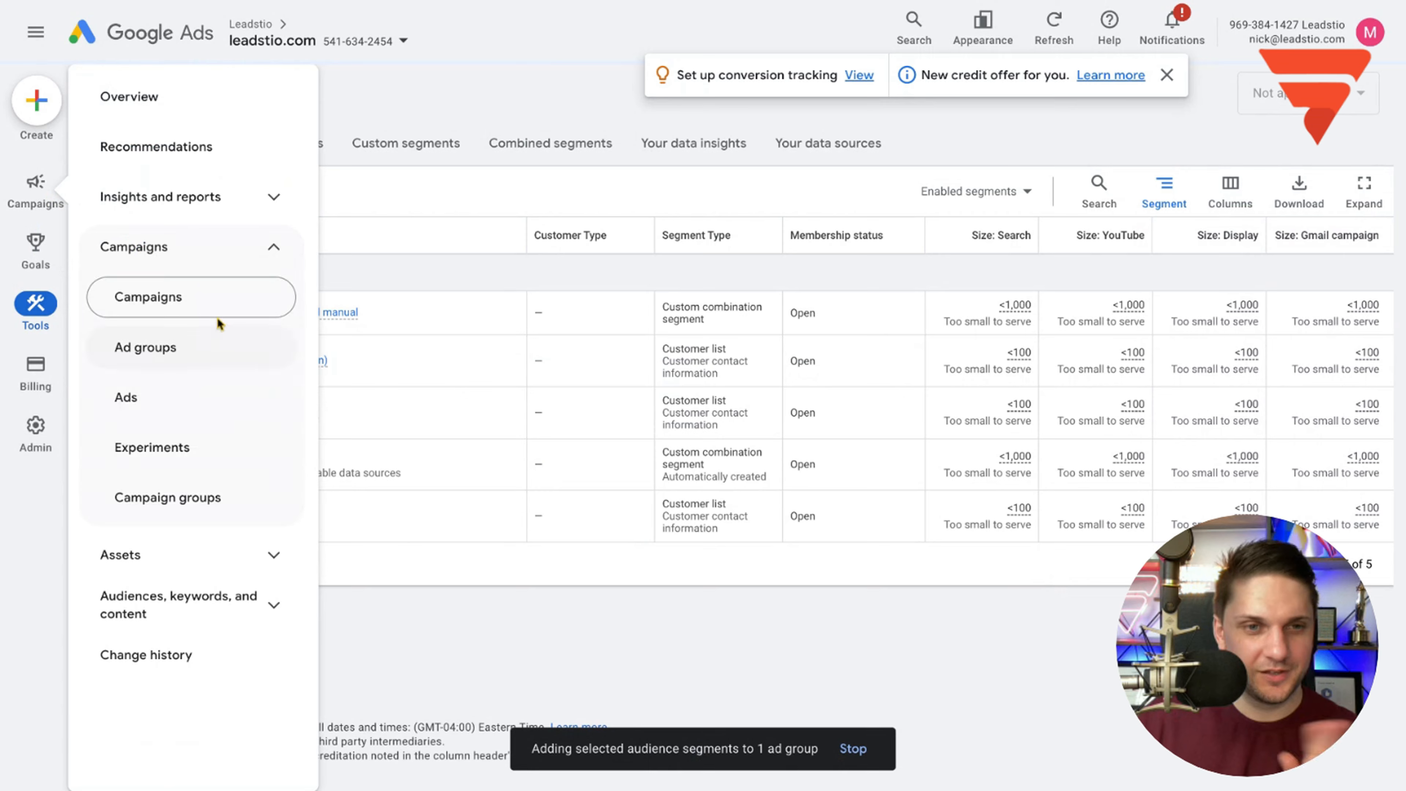
{"action": "left_click", "coordinate": [206, 298]}
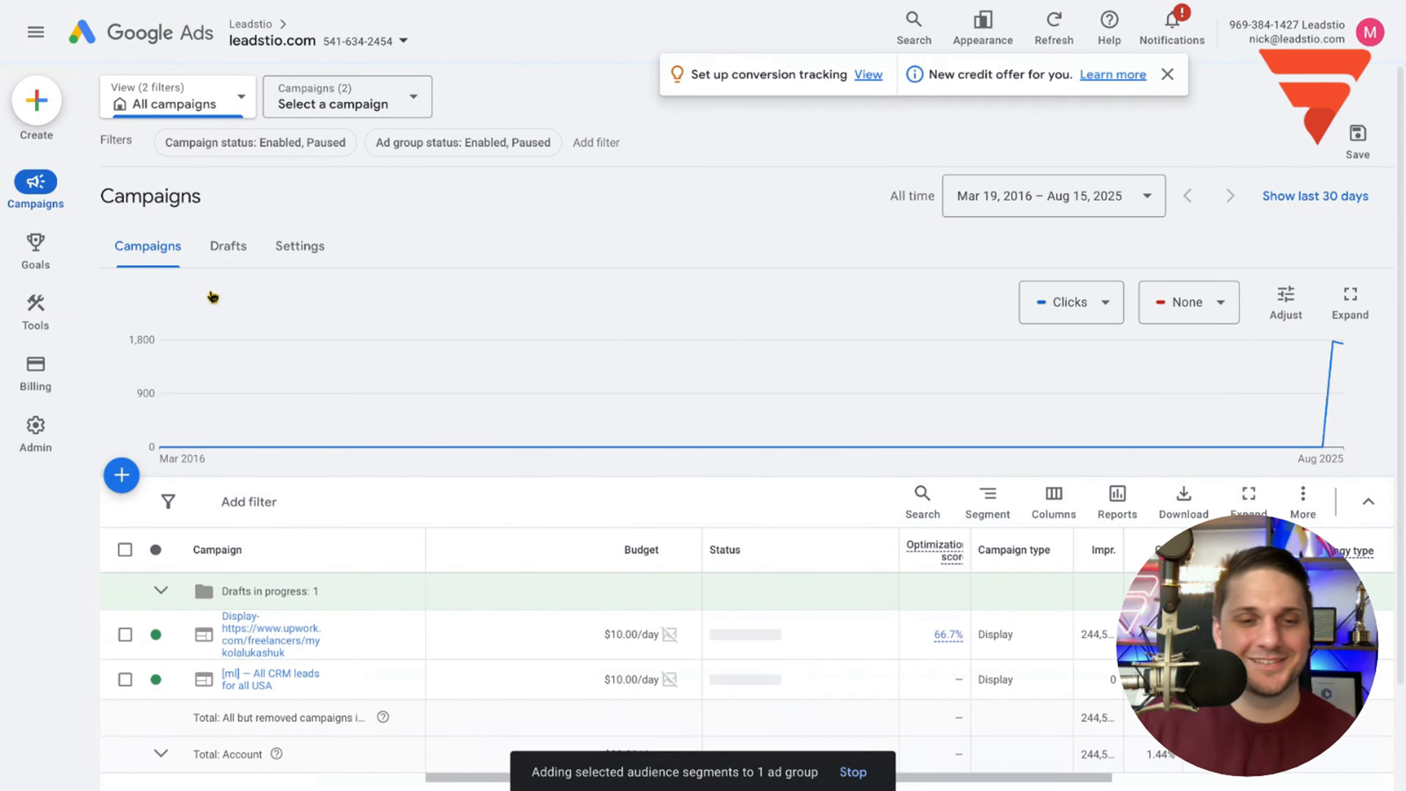
{"action": "left_click", "coordinate": [247, 680]}
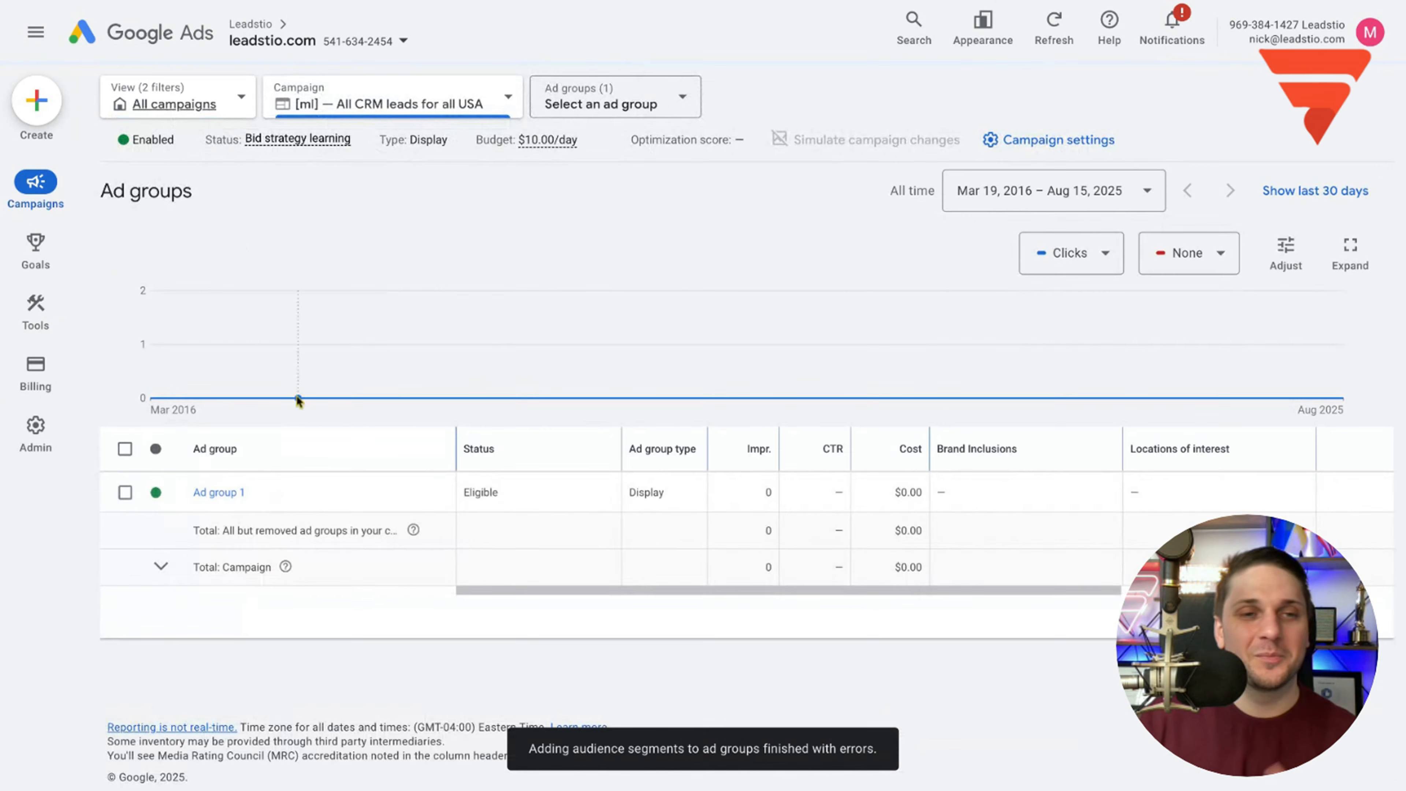
{"action": "left_click", "coordinate": [429, 544]}
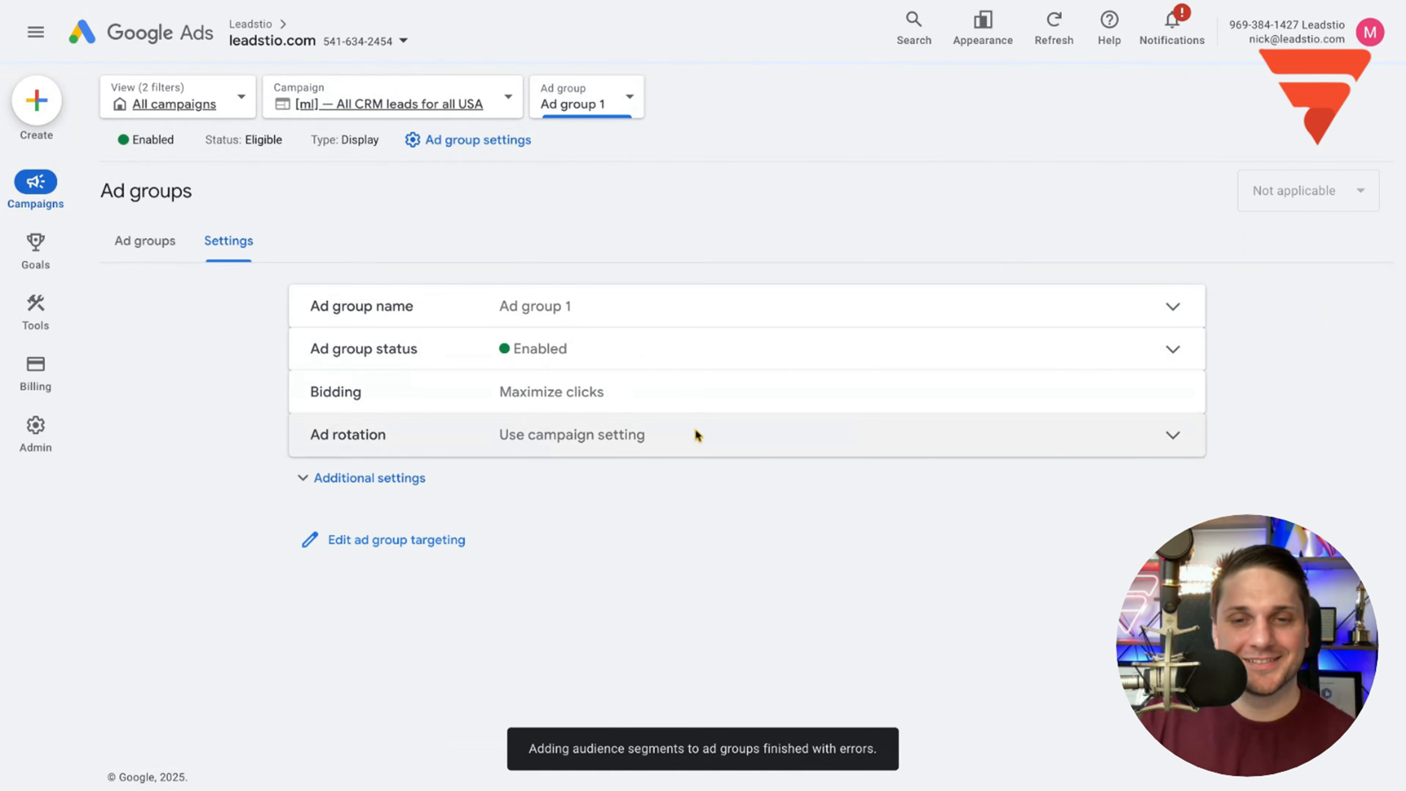
{"action": "left_click", "coordinate": [369, 478]}
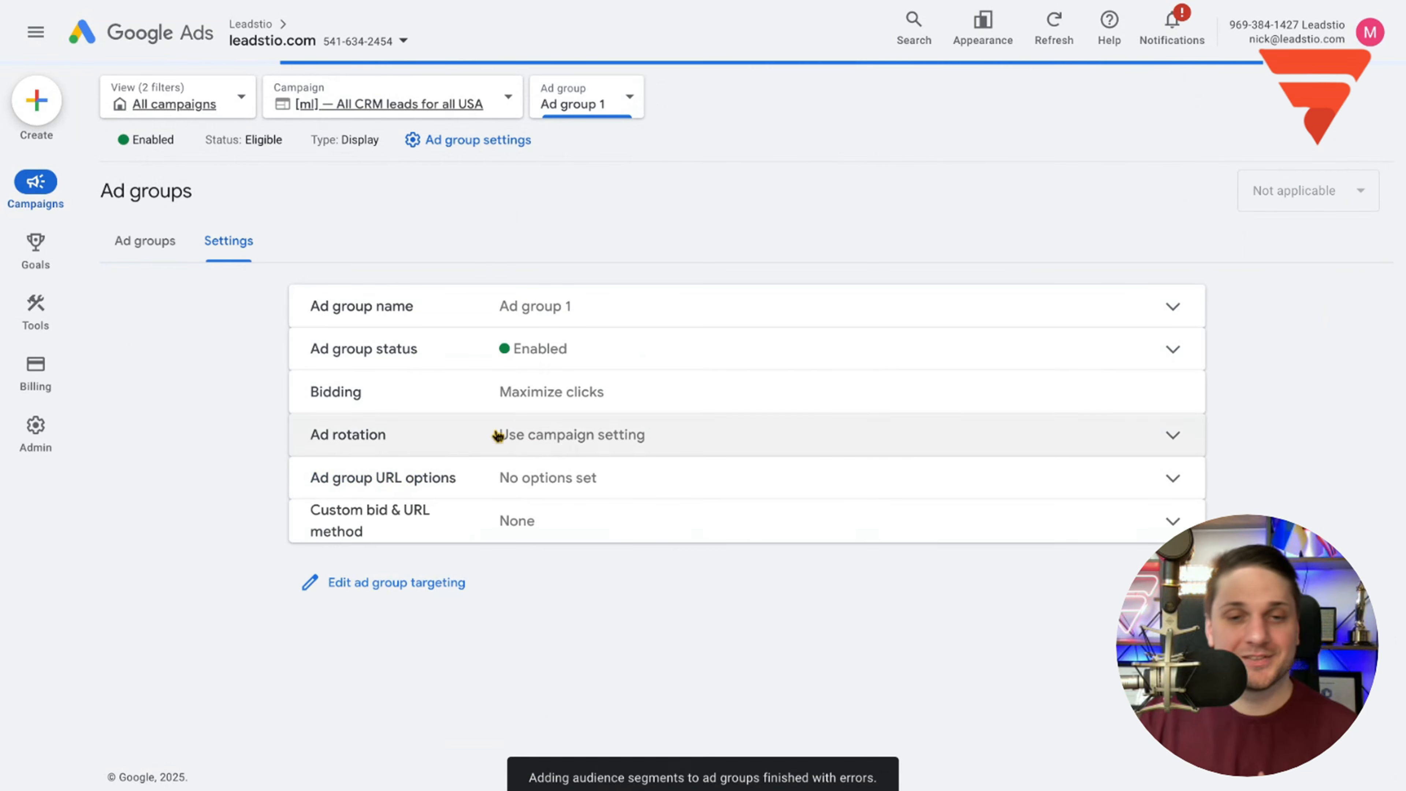
- Check the observation options in the ad group's targeting and return to the ad groups list without saving
{"action": "left_click", "coordinate": [361, 588]}
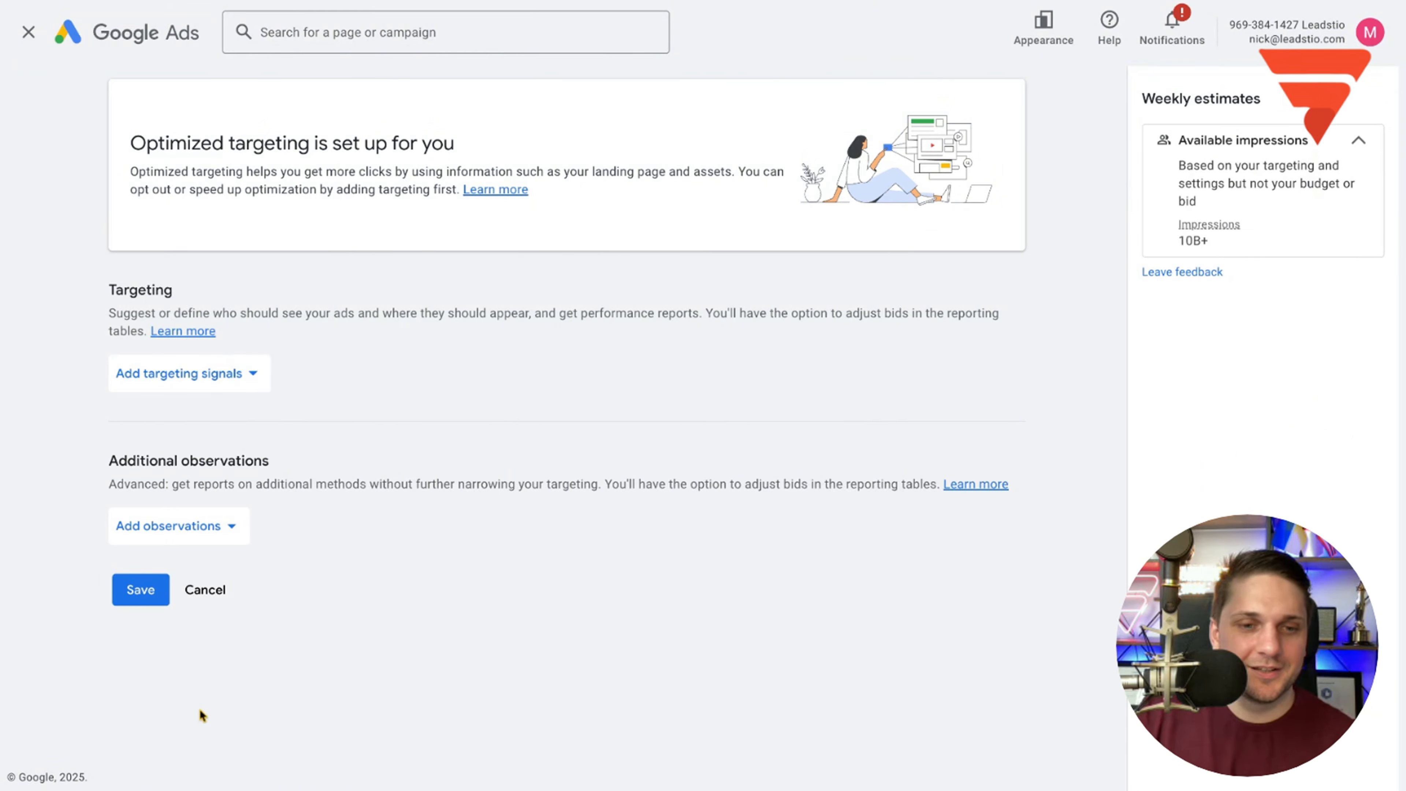
{"action": "left_click", "coordinate": [224, 529]}
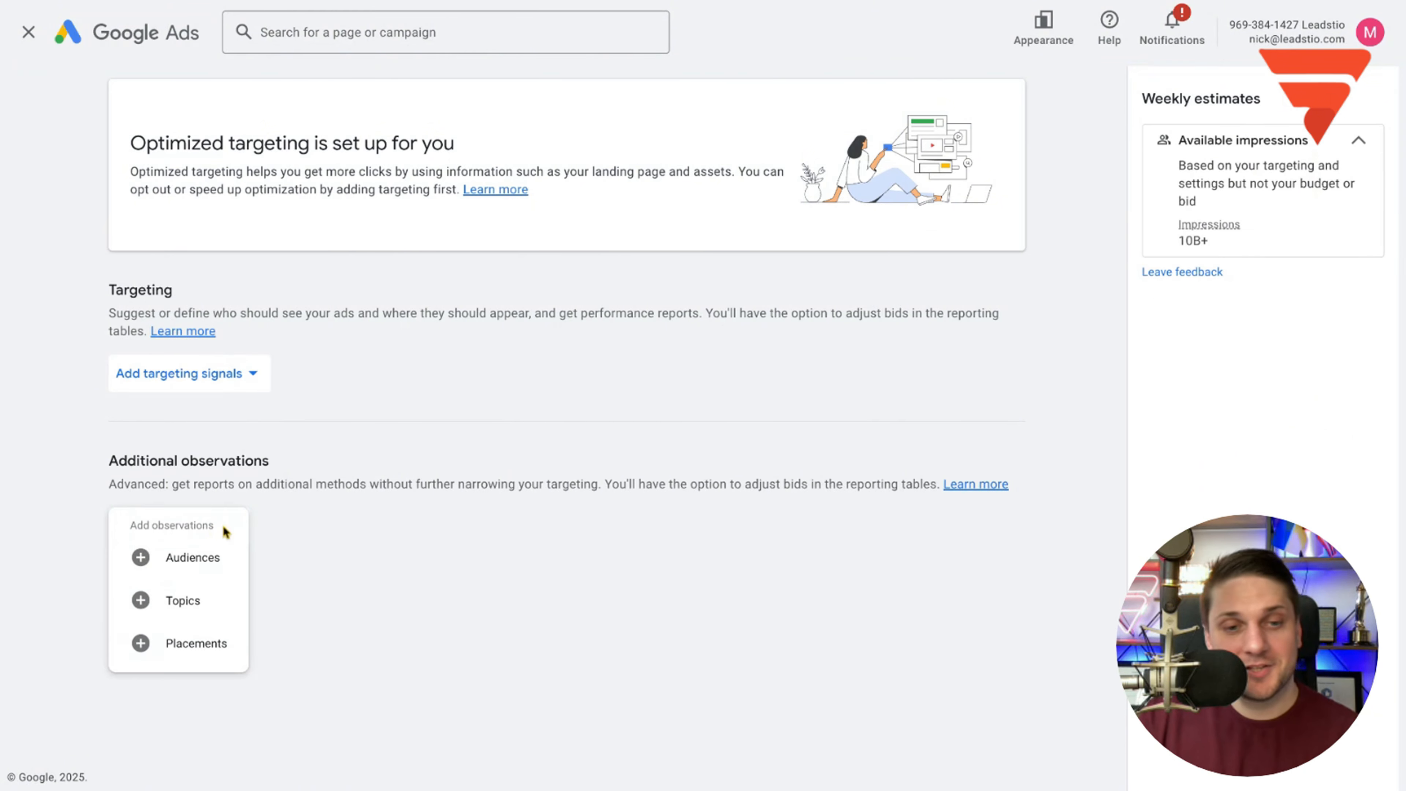
{"action": "left_click", "coordinate": [336, 544]}
{"action": "left_click", "coordinate": [204, 588]}
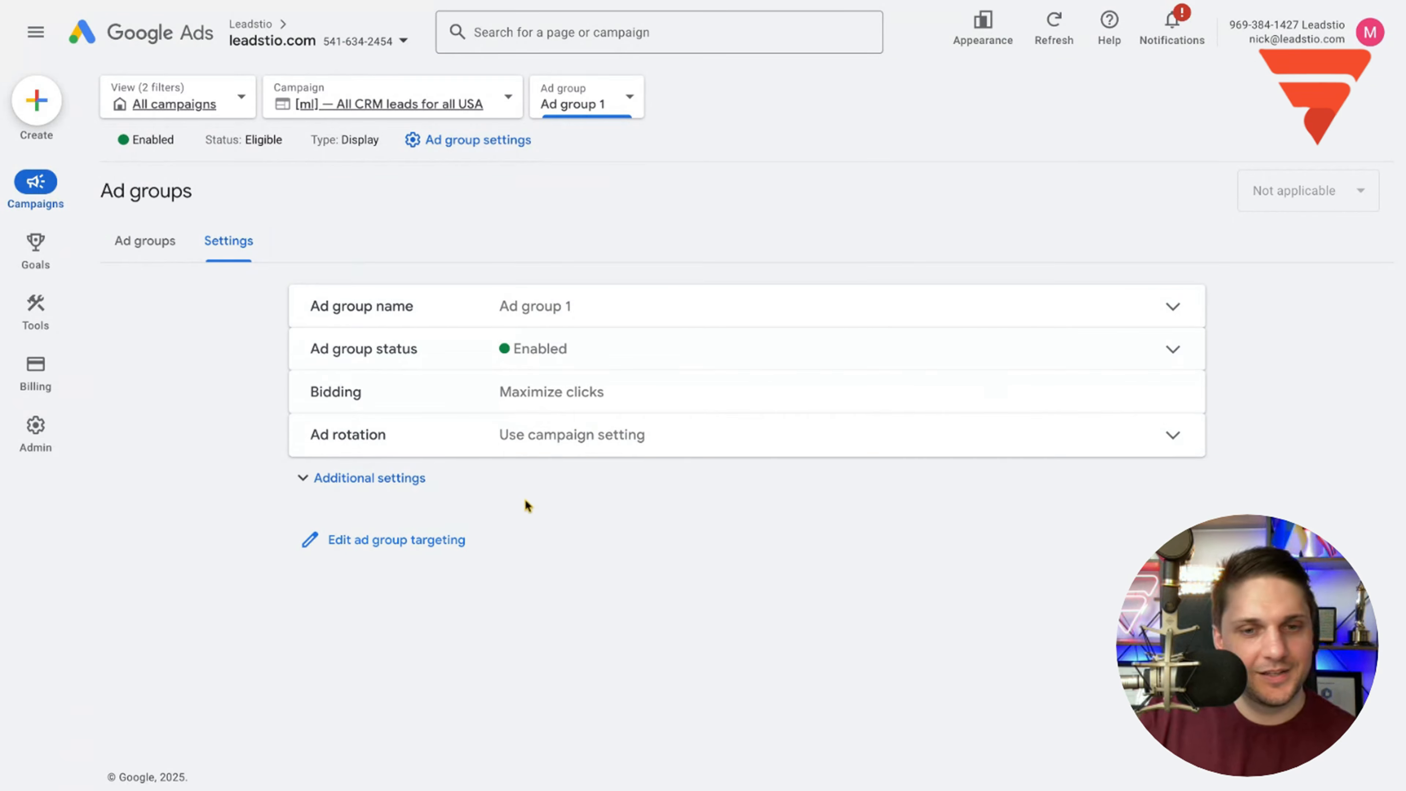
{"action": "left_click", "coordinate": [173, 251]}
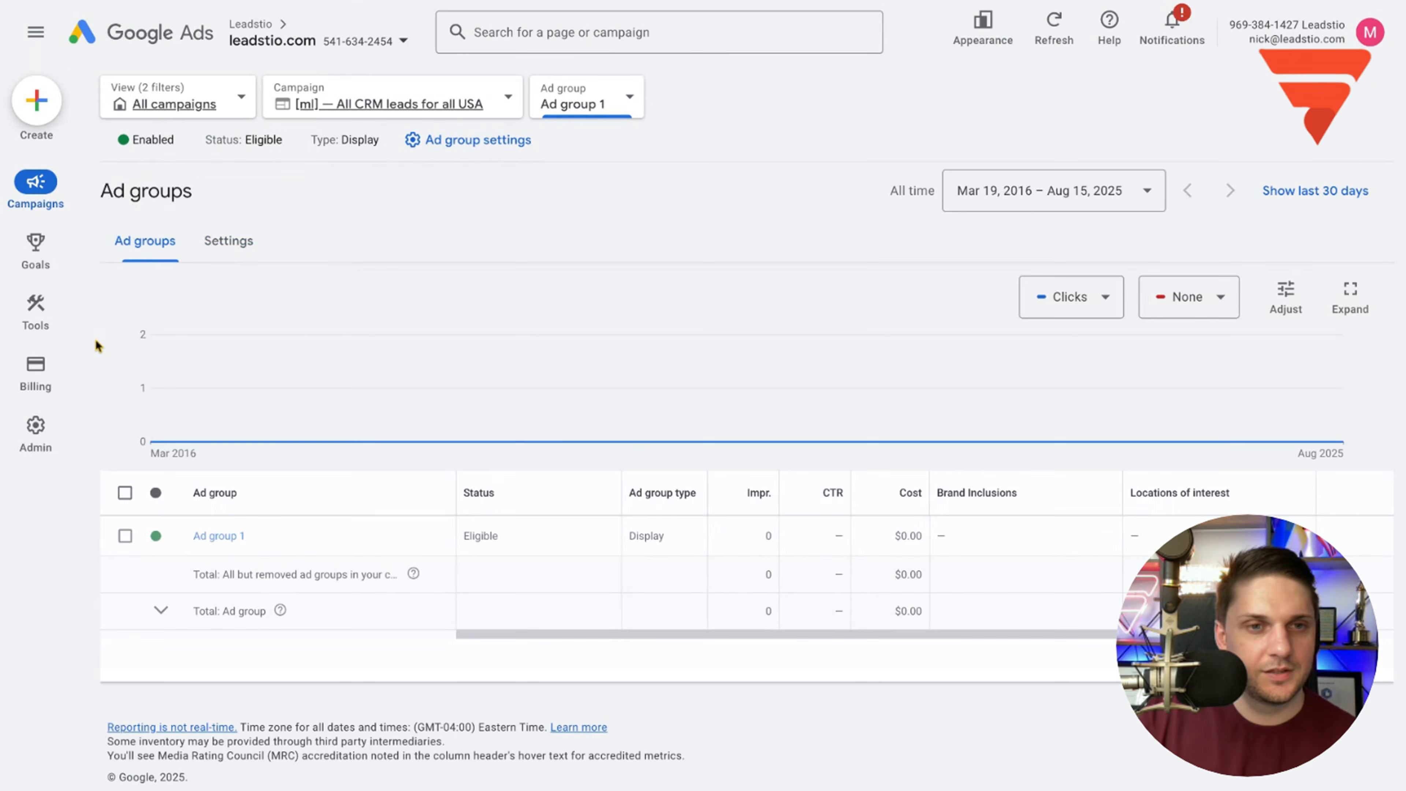
- Open the targeting editor of Ad group 1 from its settings and add audience segments as a targeting signal
{"action": "left_click", "coordinate": [433, 591]}
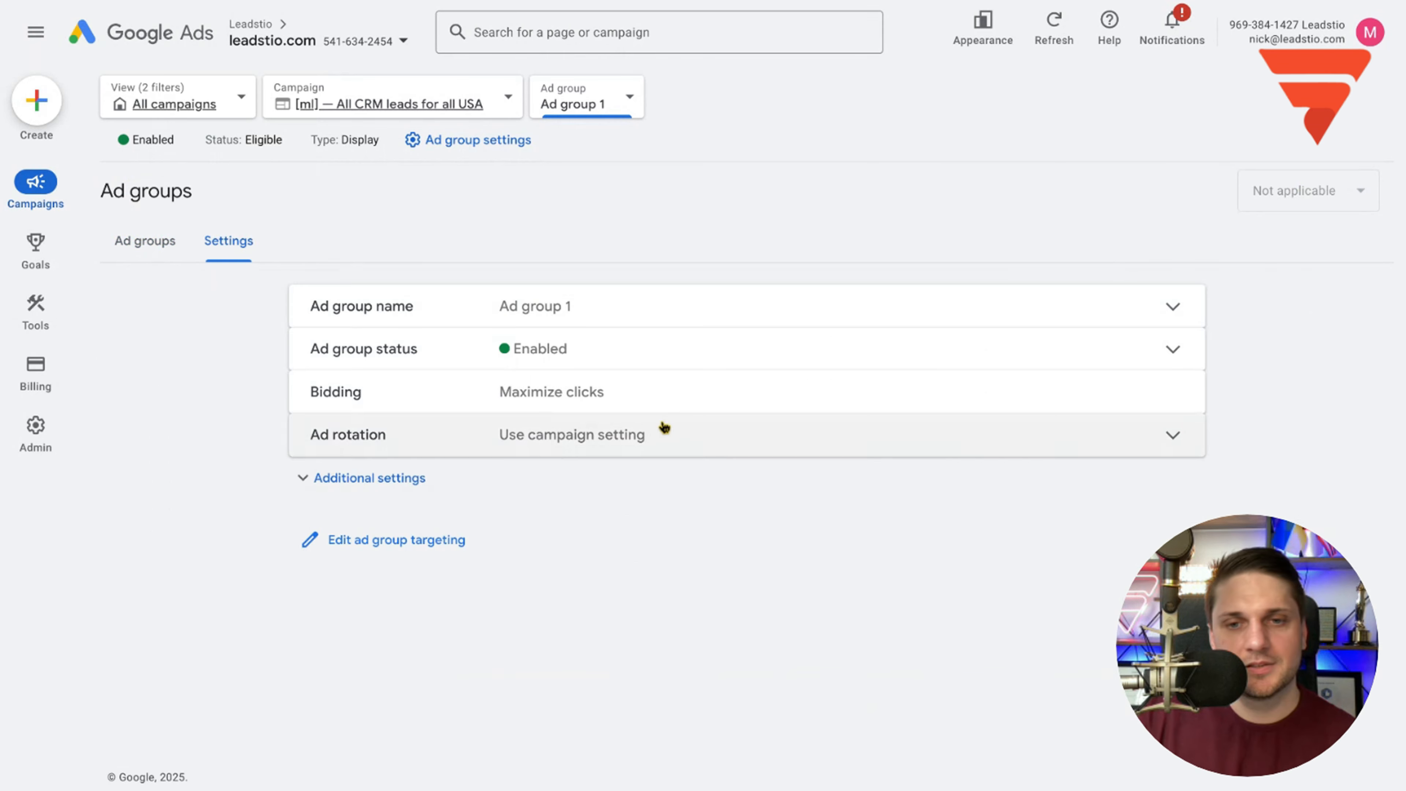
{"action": "left_click", "coordinate": [370, 478]}
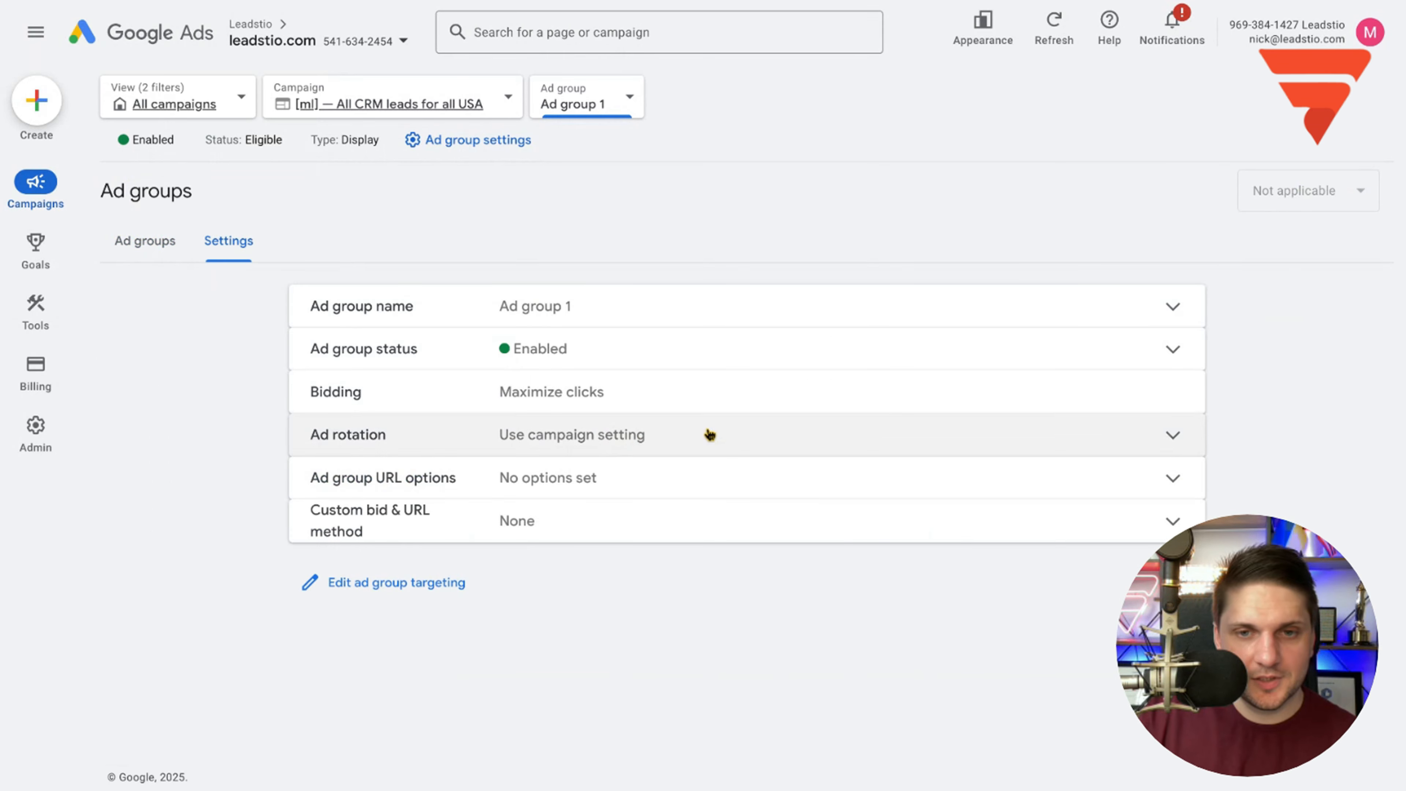
{"action": "left_click", "coordinate": [408, 590]}
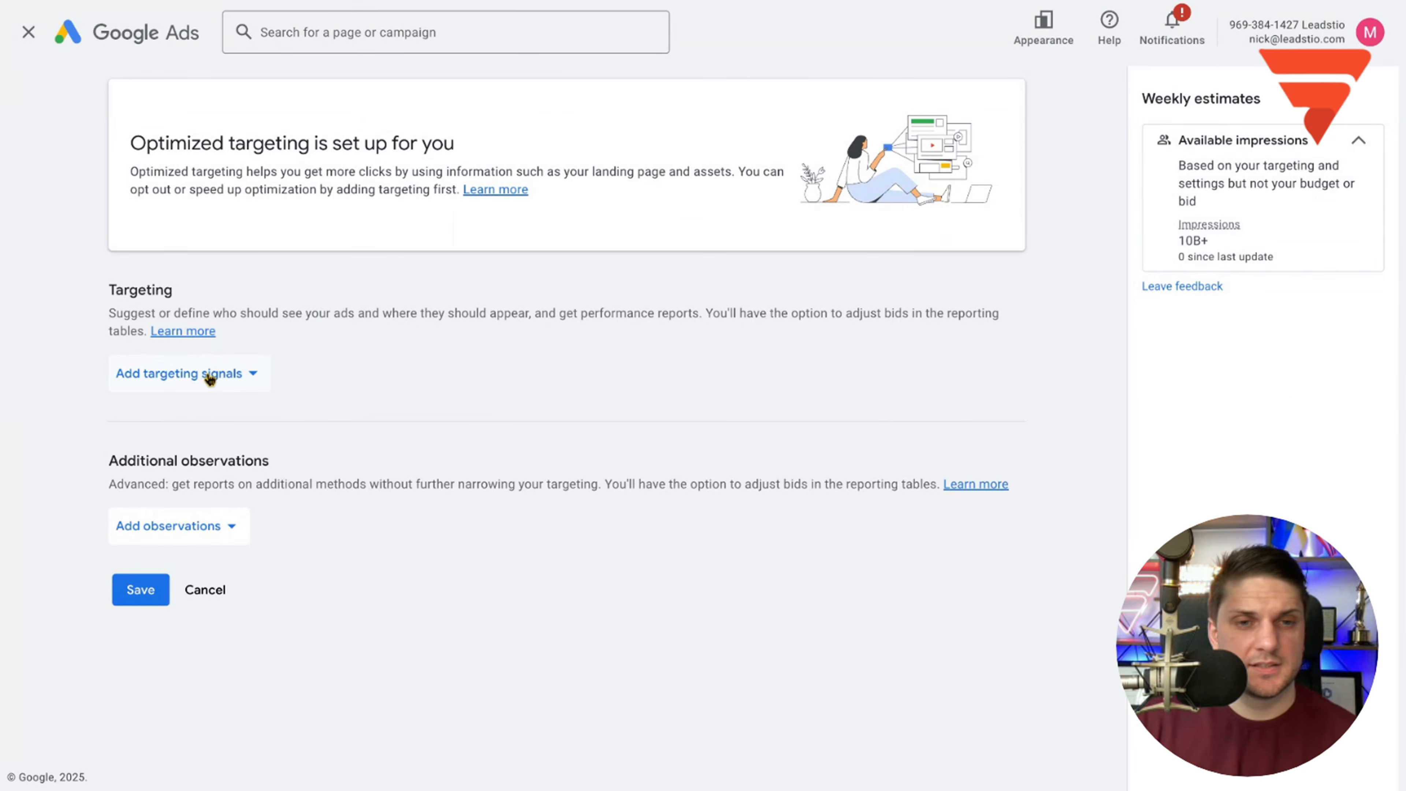
{"action": "left_click", "coordinate": [224, 373]}
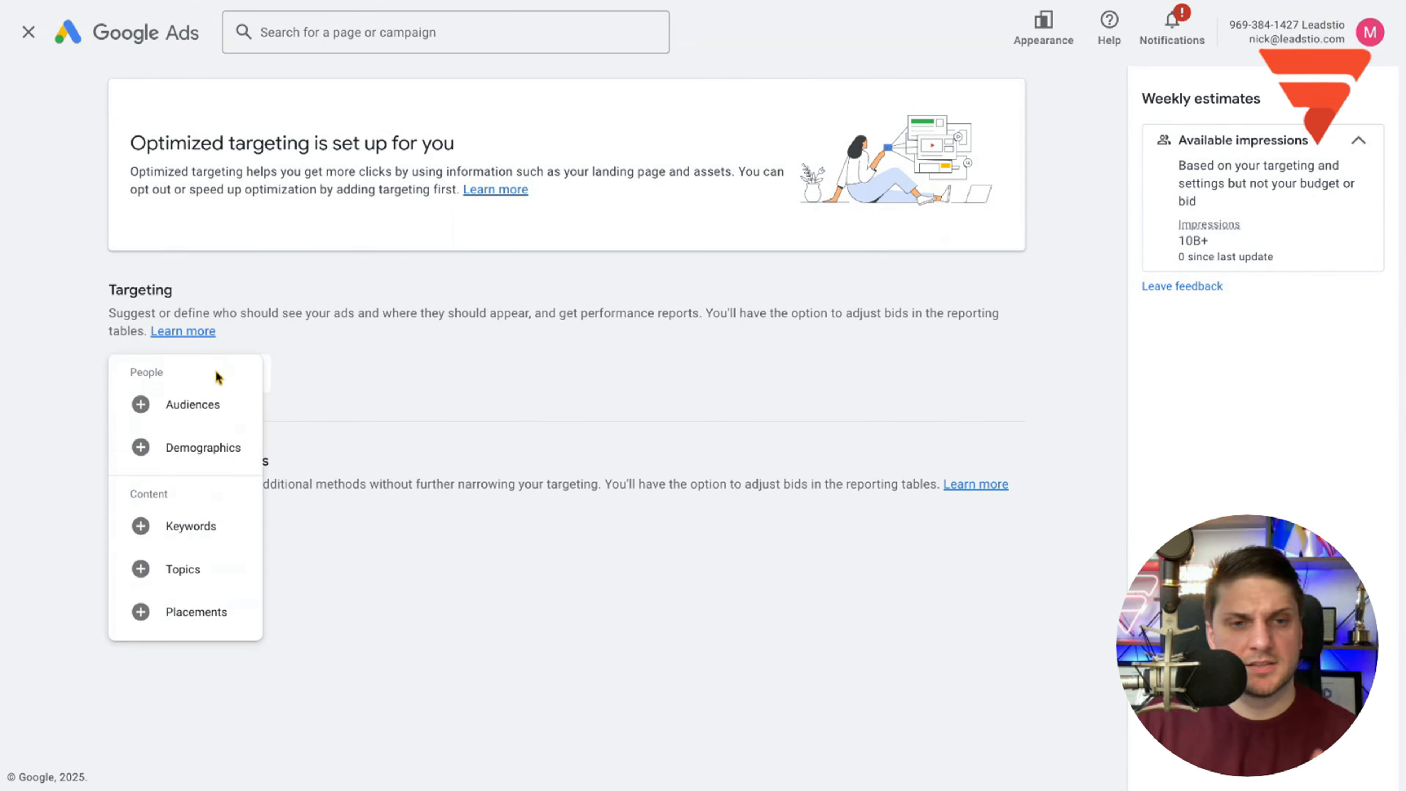
{"action": "left_click", "coordinate": [215, 417]}
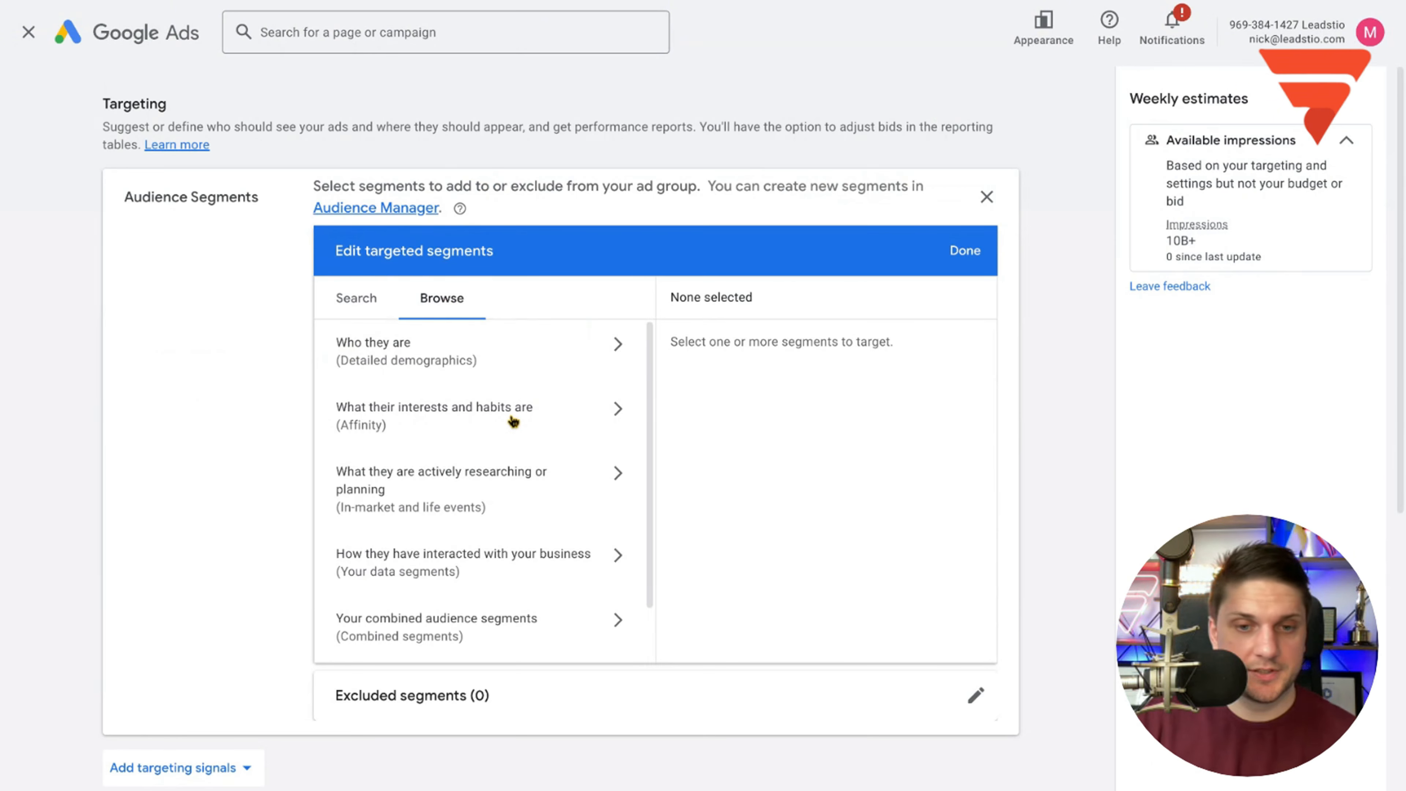
- Browse the custom audience segments and the segments of people who interacted with the business for the ad group's targeting
{"action": "scroll", "coordinate": [513, 423], "scroll_direction": "down", "scroll_amount": 2}
{"action": "left_click", "coordinate": [489, 625]}
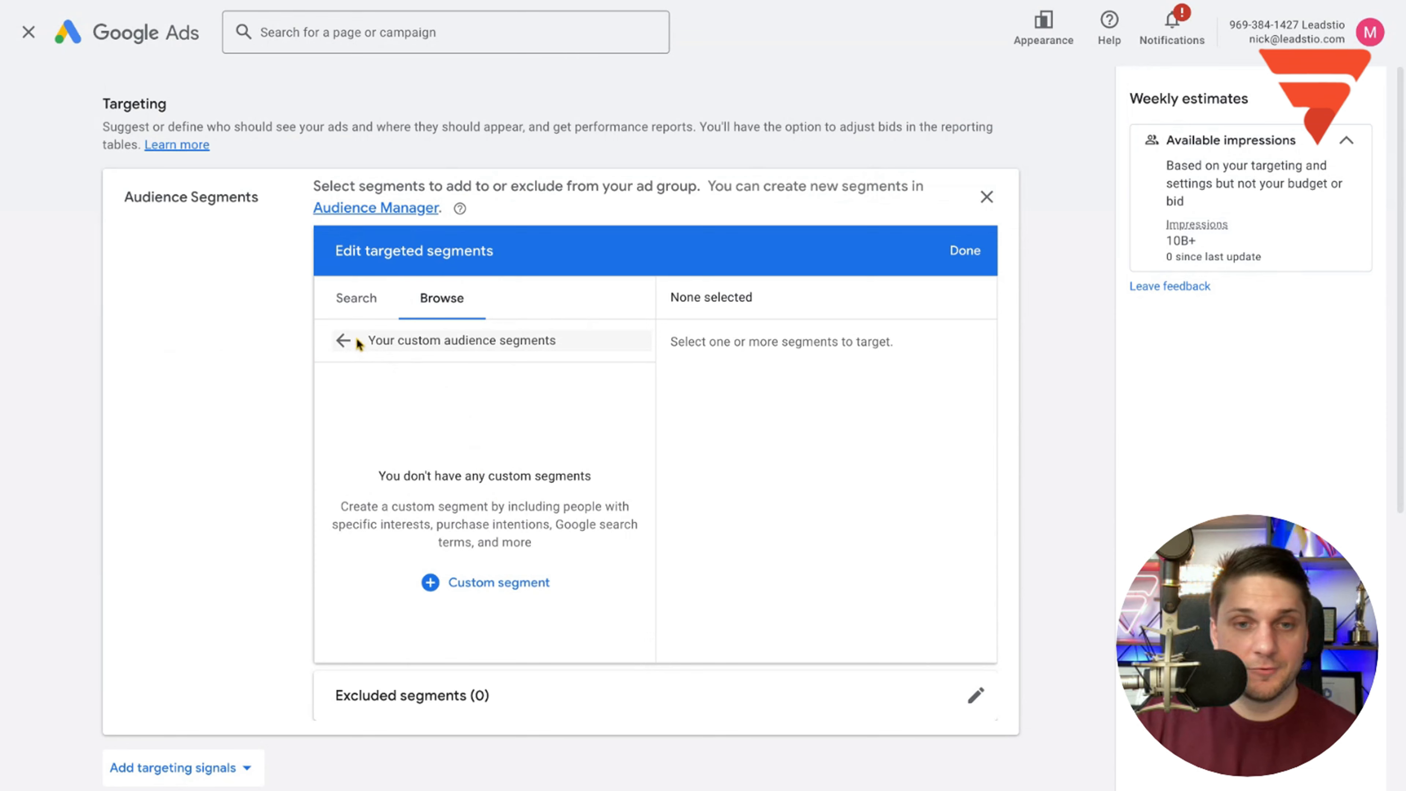
{"action": "left_click", "coordinate": [343, 340]}
{"action": "left_click", "coordinate": [515, 565]}
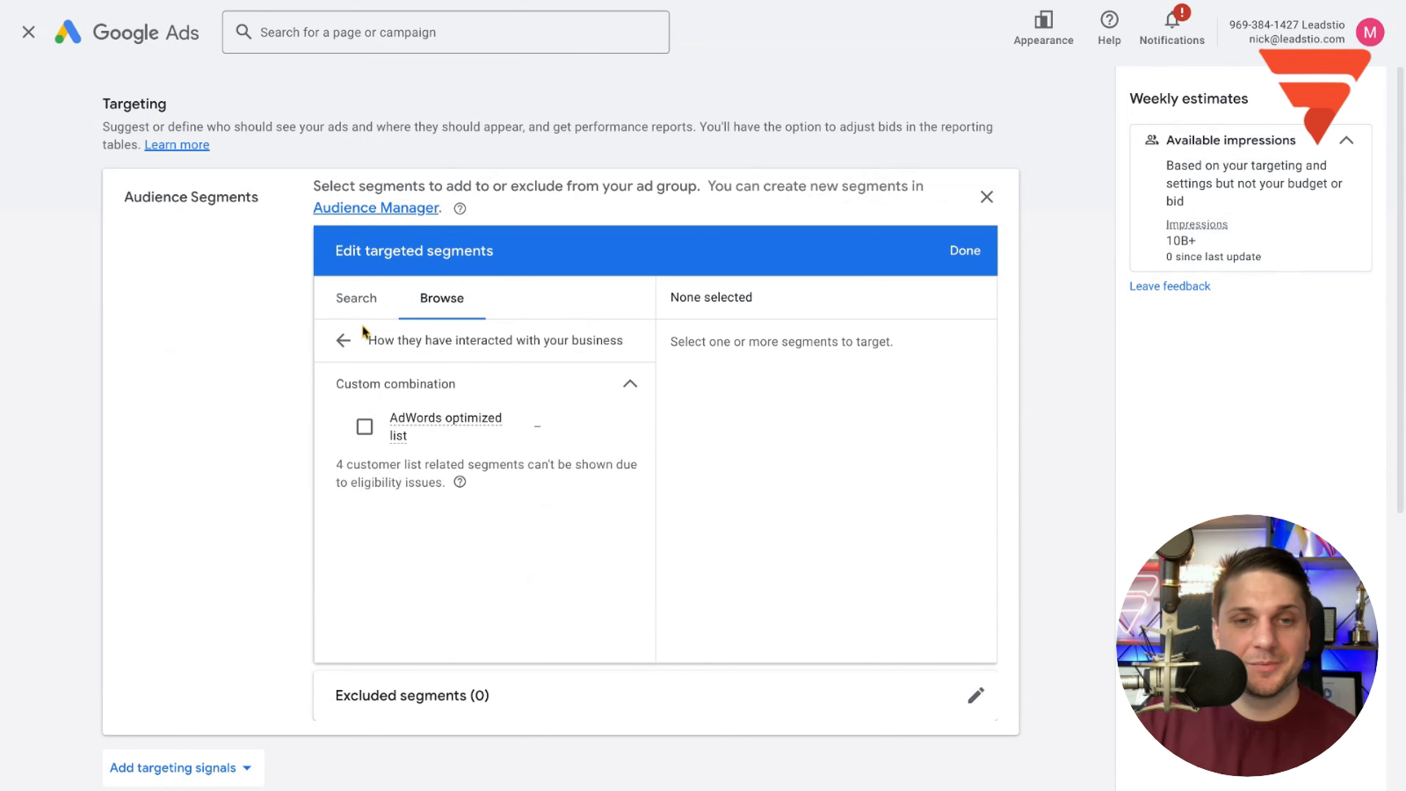
{"action": "left_click", "coordinate": [343, 340]}
- Start a new combined audience segment and browse the custom audience segments for its "Match any" condition
{"action": "scroll", "coordinate": [470, 553], "scroll_direction": "down", "scroll_amount": 1}
{"action": "left_click", "coordinate": [477, 625]}
{"action": "left_click", "coordinate": [496, 582]}
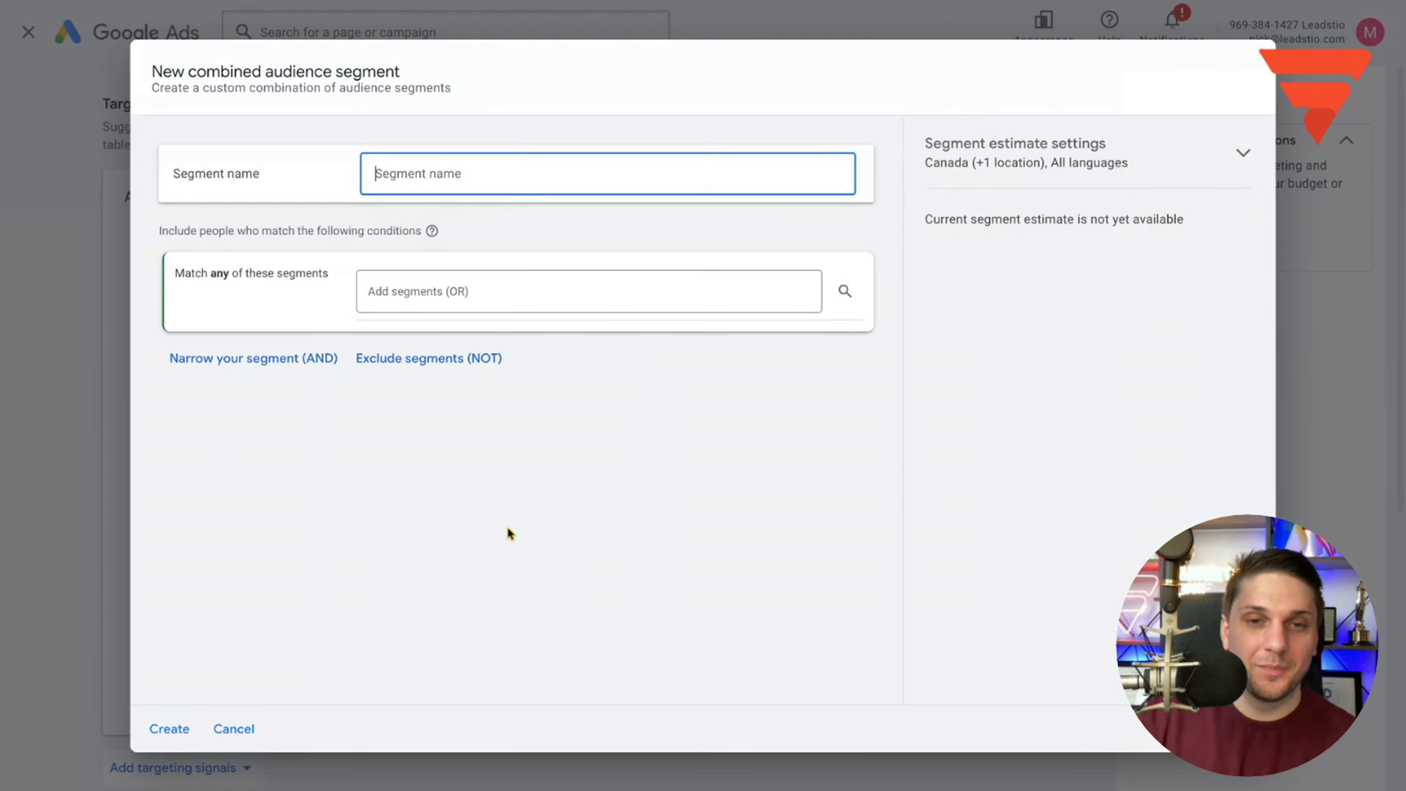
{"action": "left_click", "coordinate": [568, 302]}
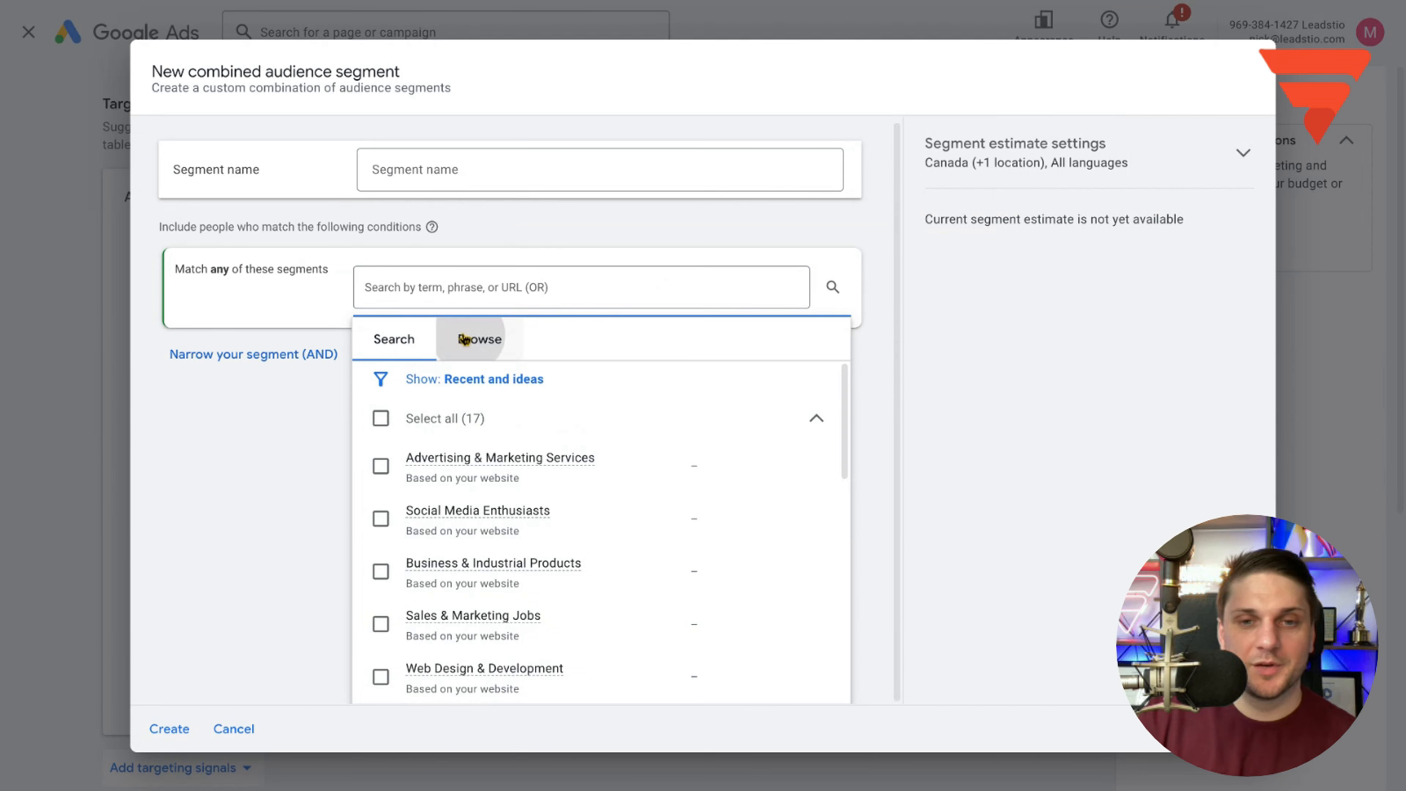
{"action": "left_click", "coordinate": [473, 337]}
{"action": "left_click", "coordinate": [518, 642]}
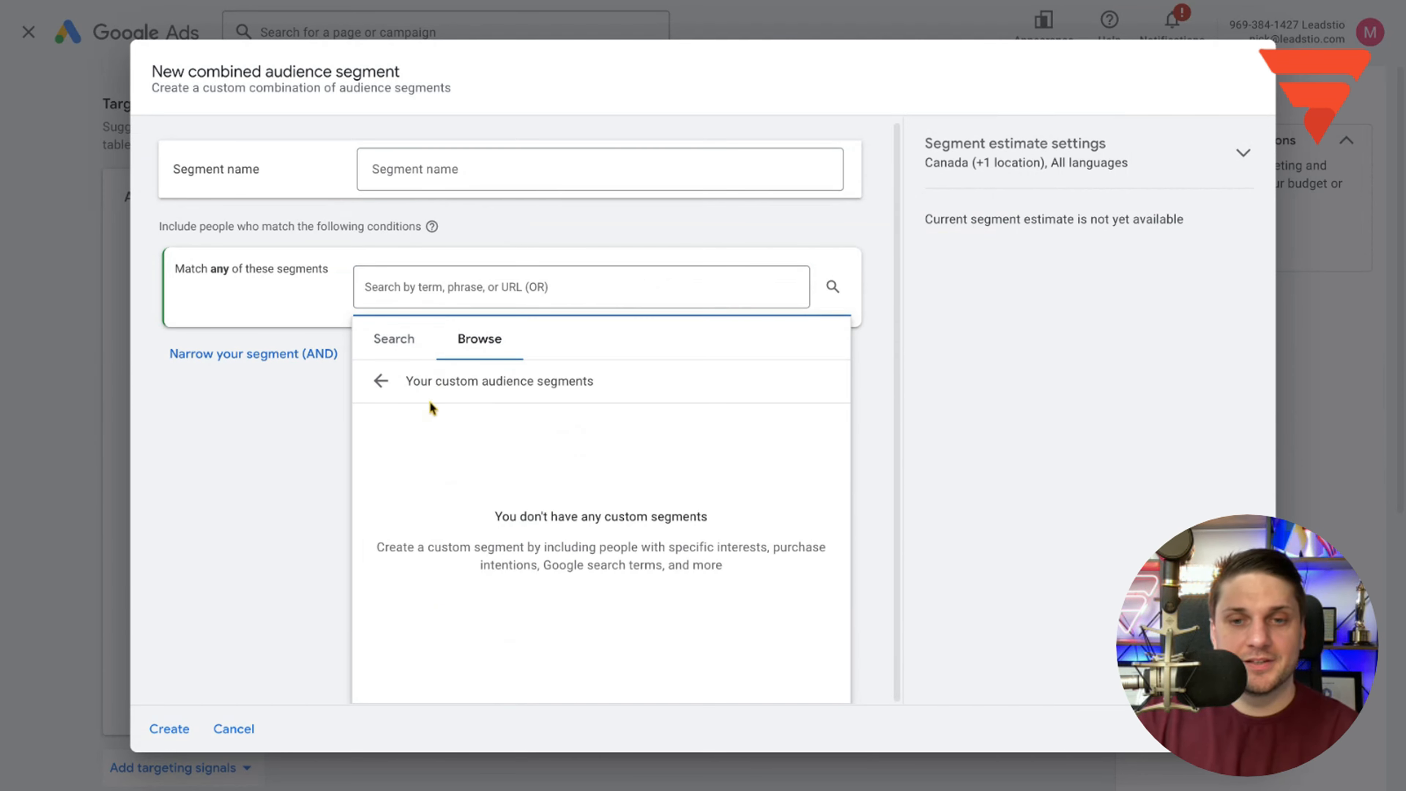
- Check the "How they have interacted with your business" segments for the combined segment and read the explanation of the customer list eligibility note
{"action": "left_click", "coordinate": [389, 384]}
{"action": "left_click", "coordinate": [548, 587]}
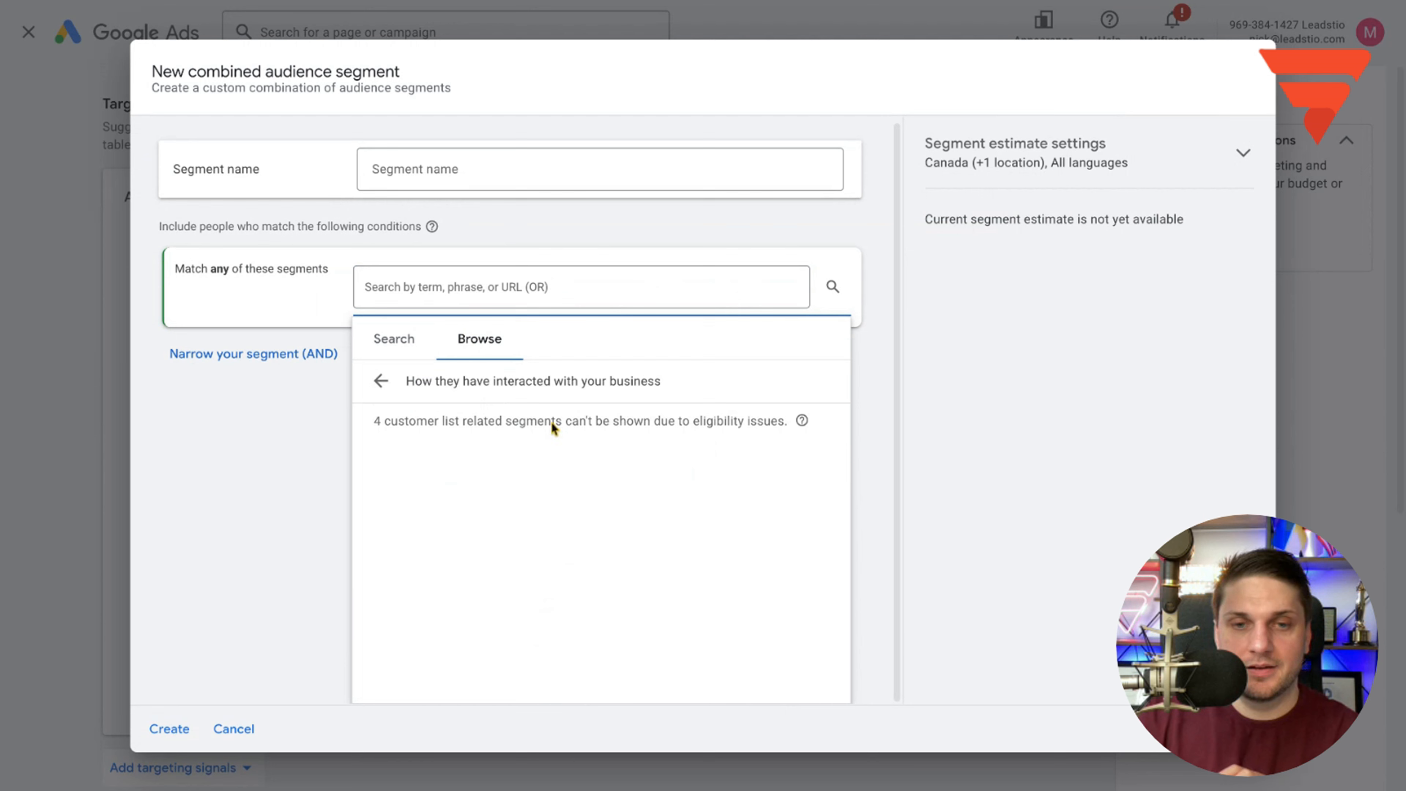
{"action": "left_click_drag", "start_coordinate": [373, 421], "coordinate": [770, 422]}
{"action": "mouse_move", "coordinate": [803, 422]}
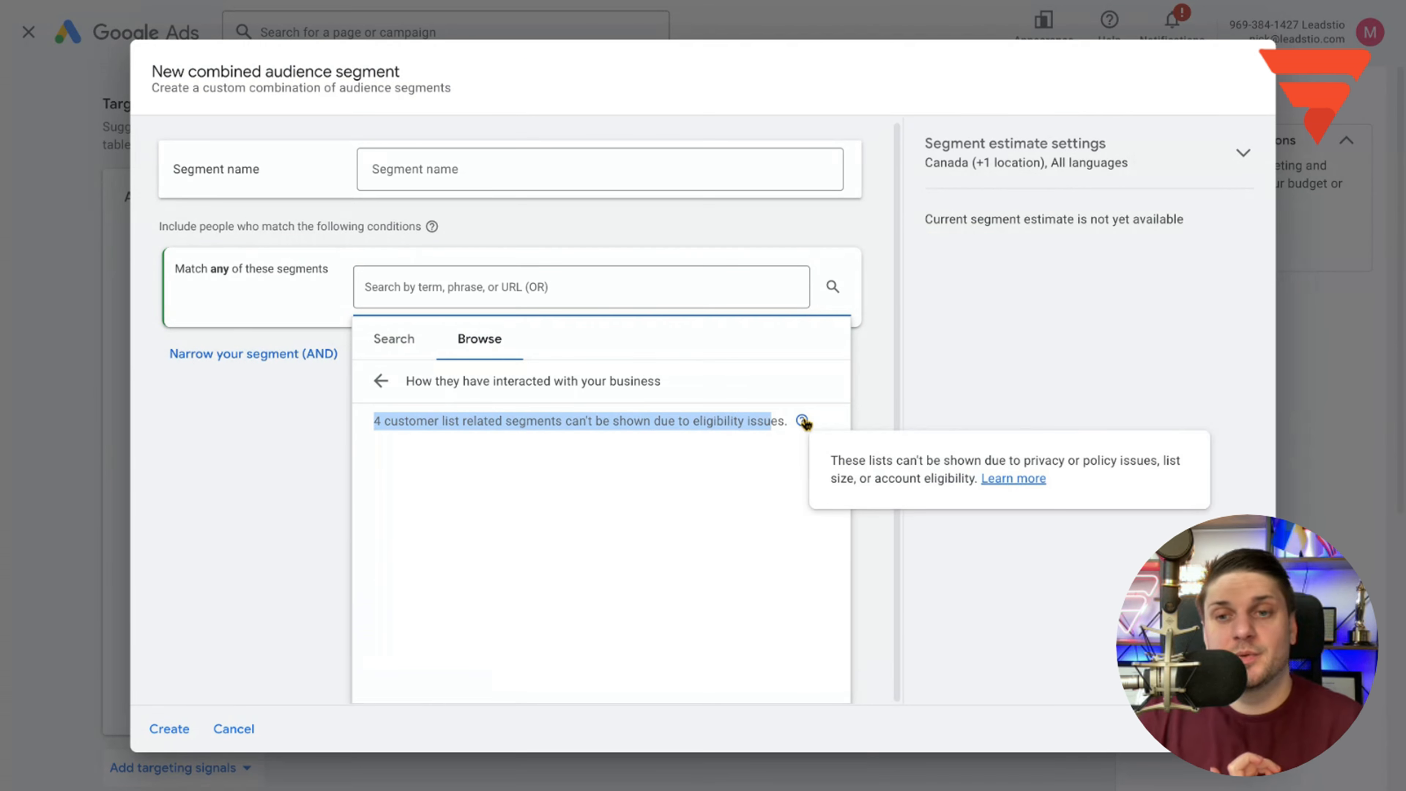